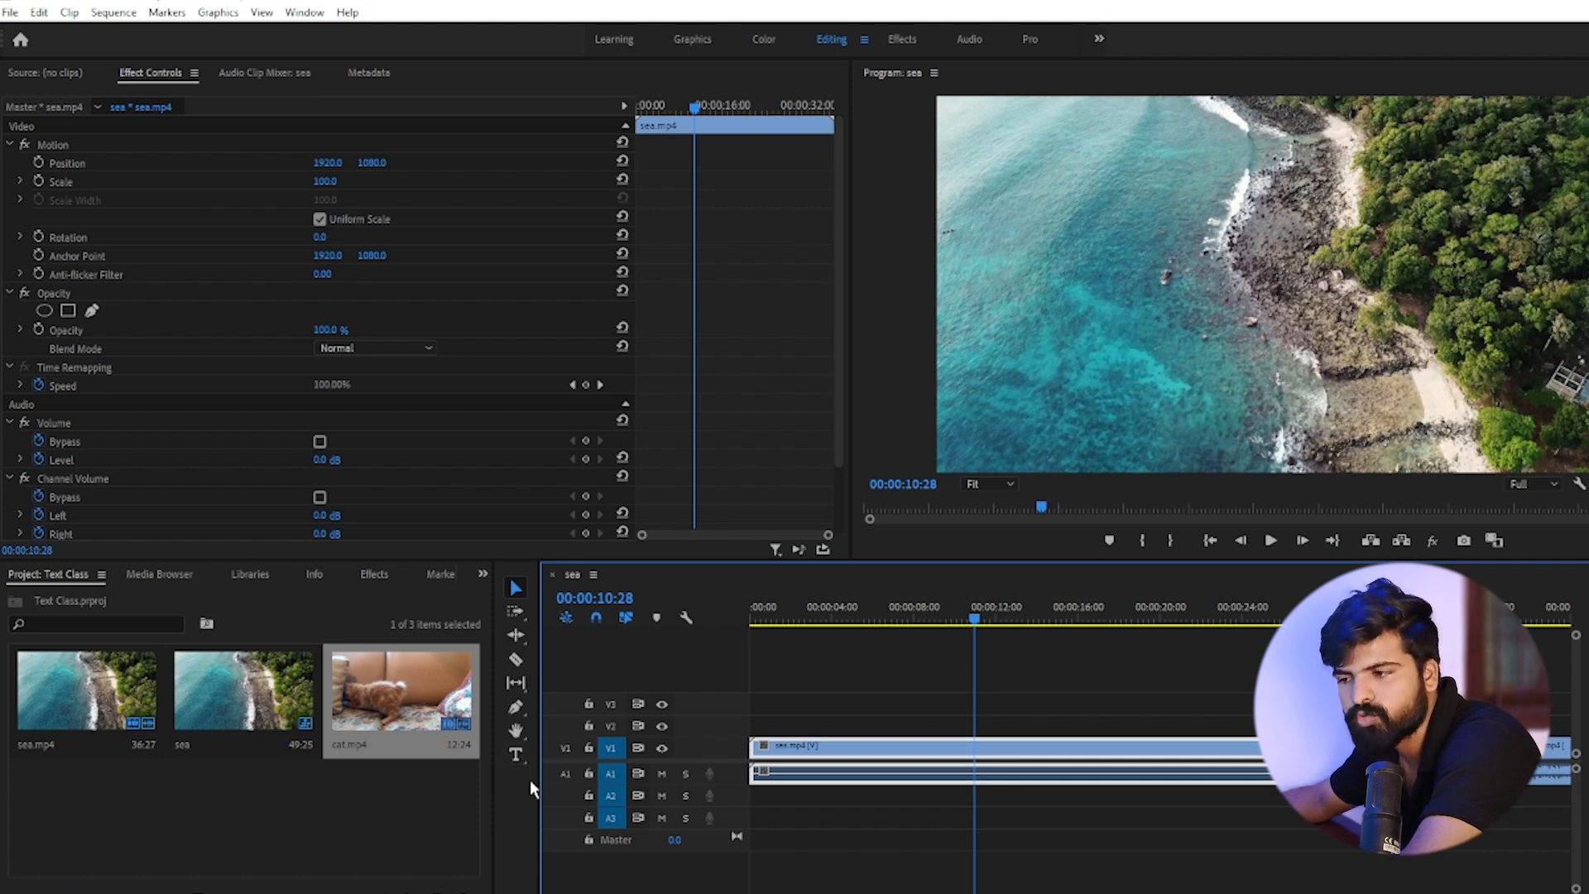
Step: Add a horizontal text layer reading "Sea" over the water in the video frame at 00:00:10:28 with the Type tool
left_click(517, 753)
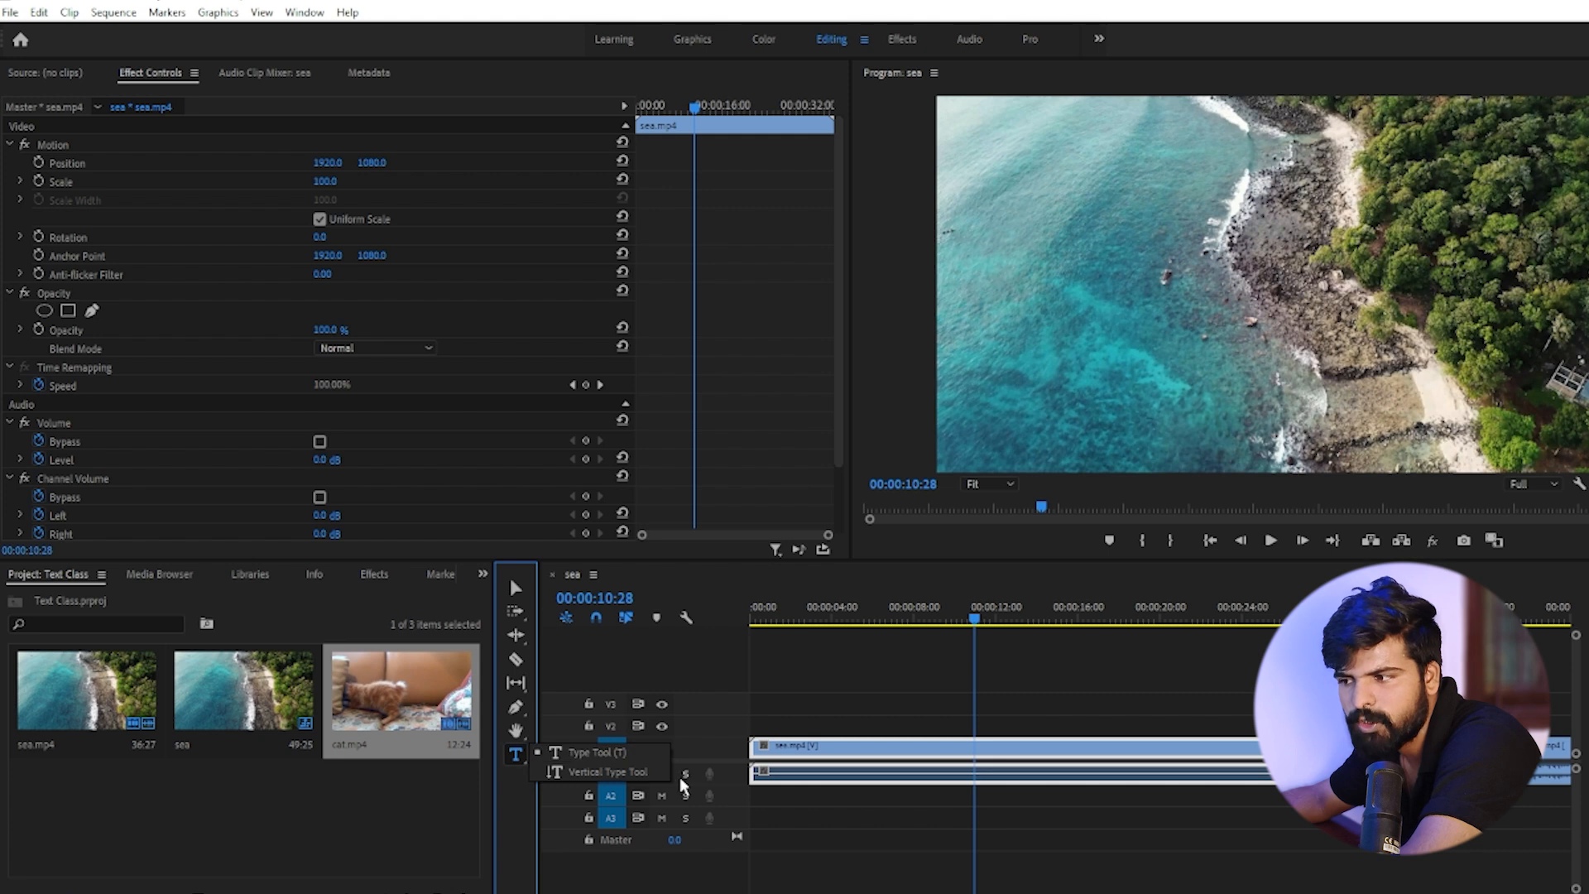
left_click(598, 752)
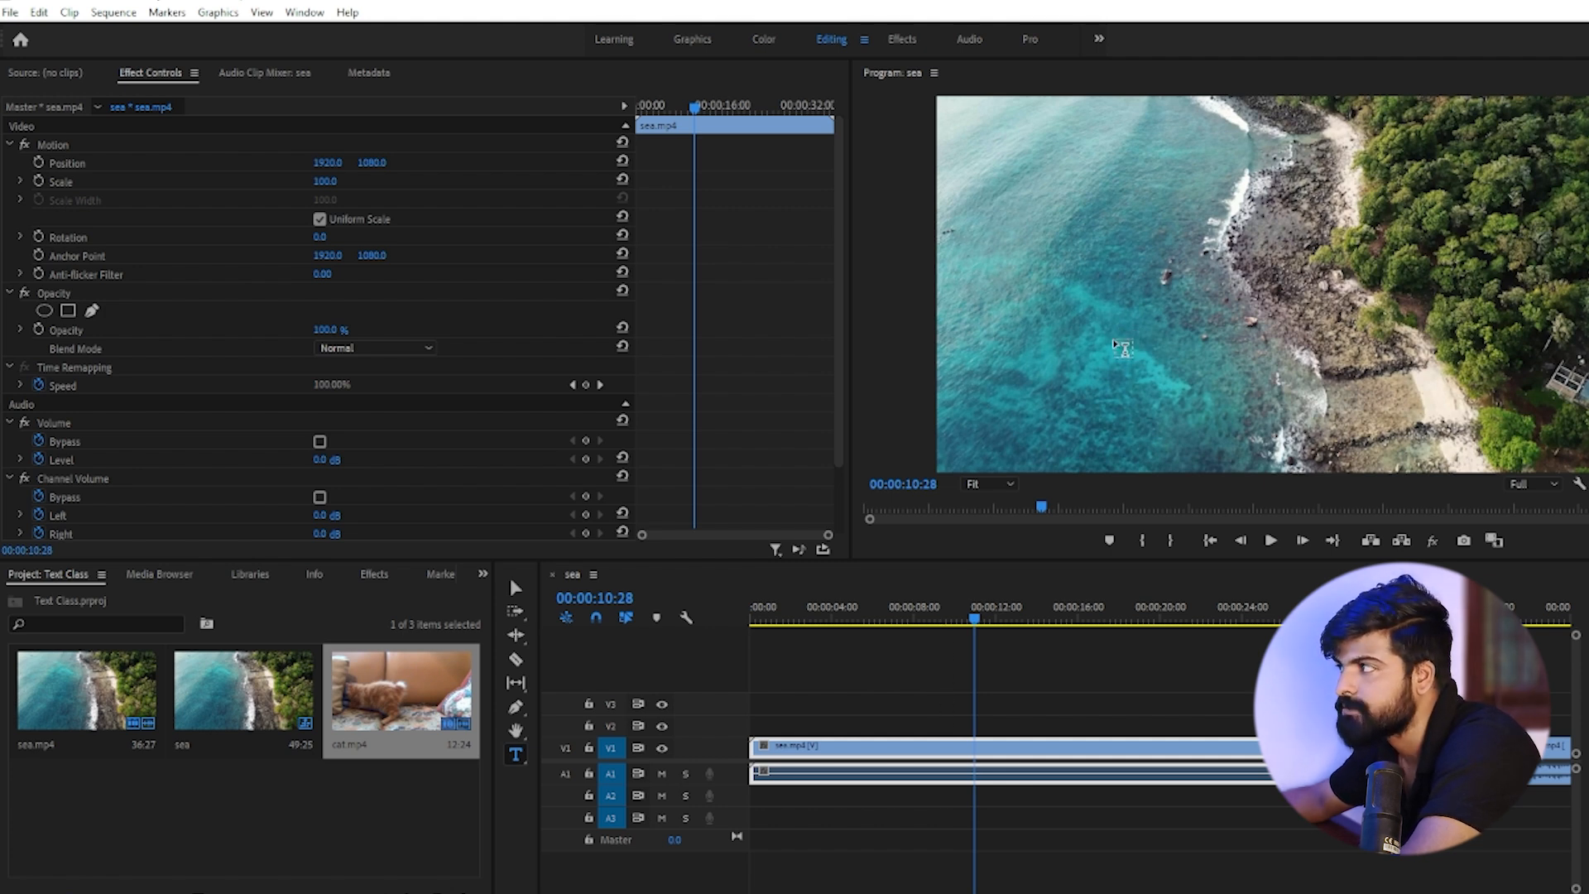
left_click(1114, 322)
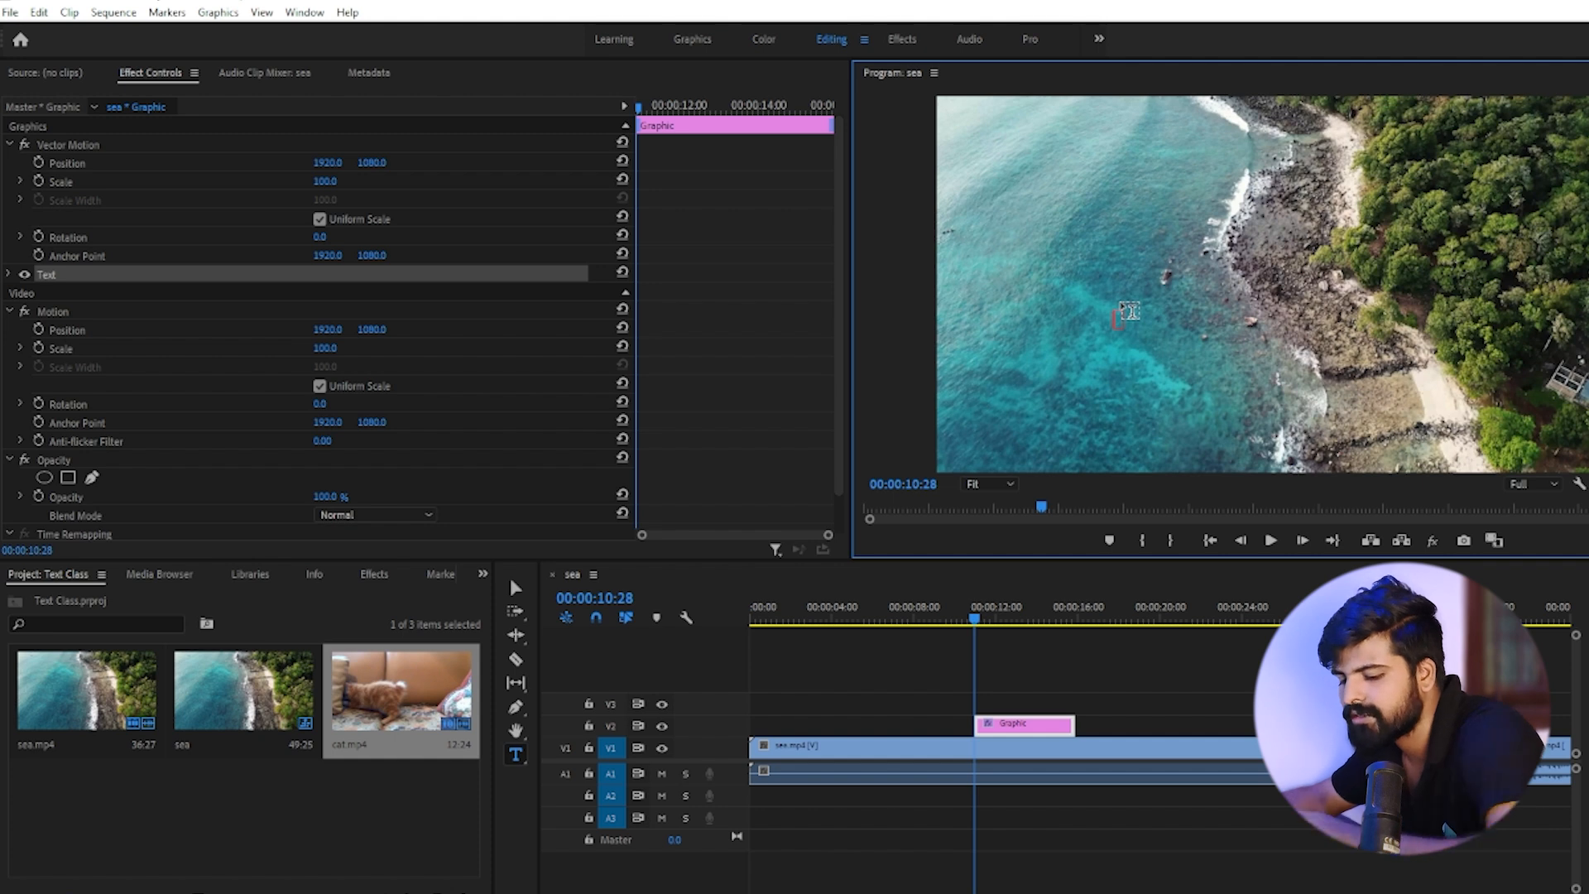
type("Sea")
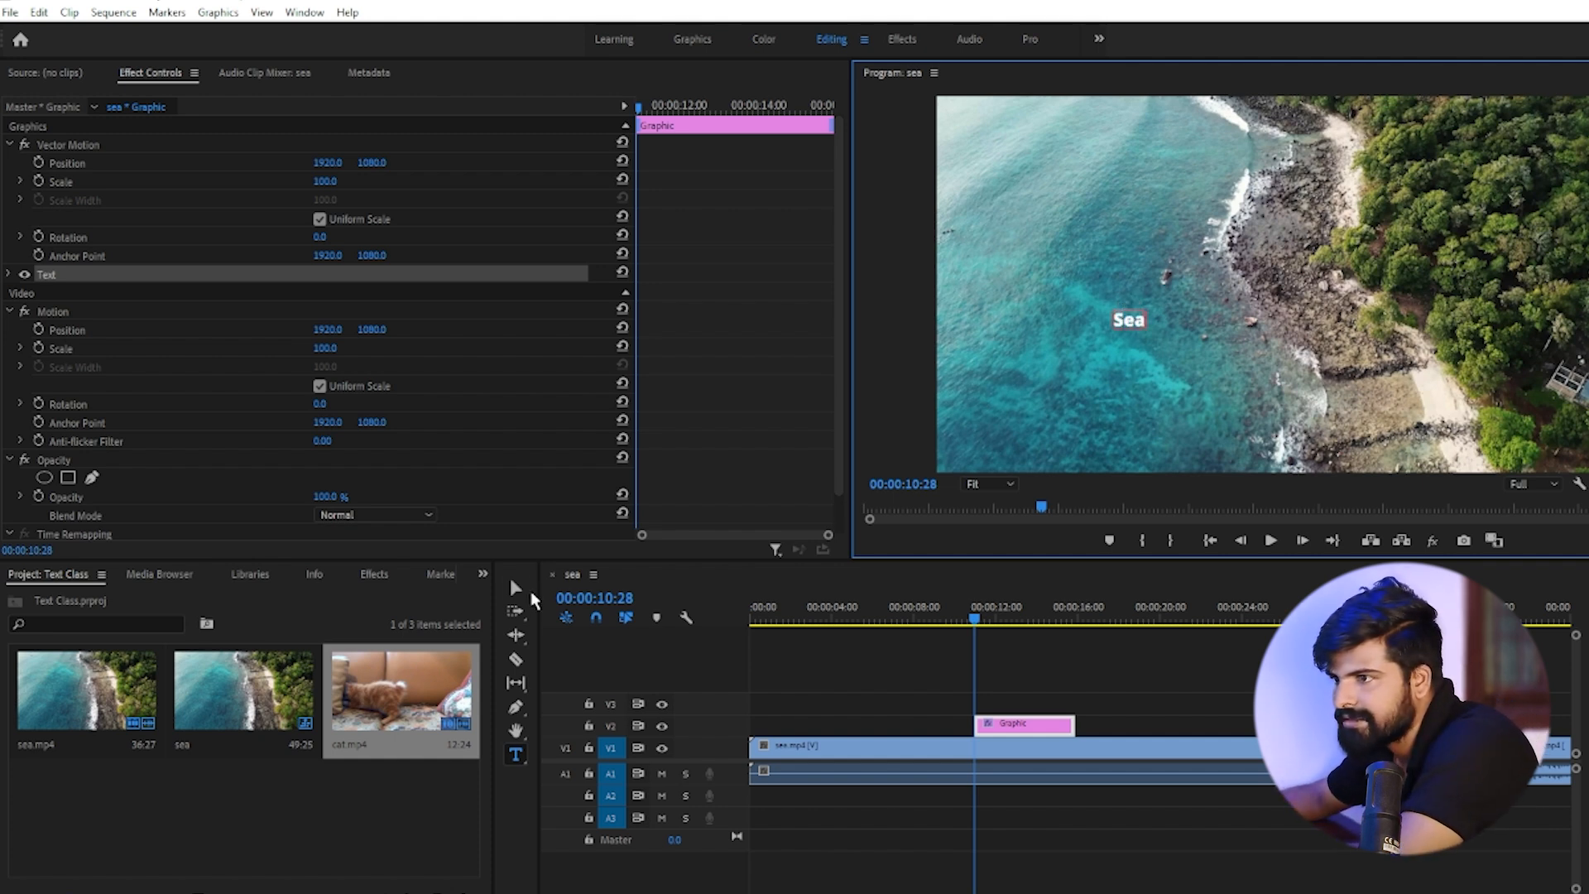
left_click(516, 588)
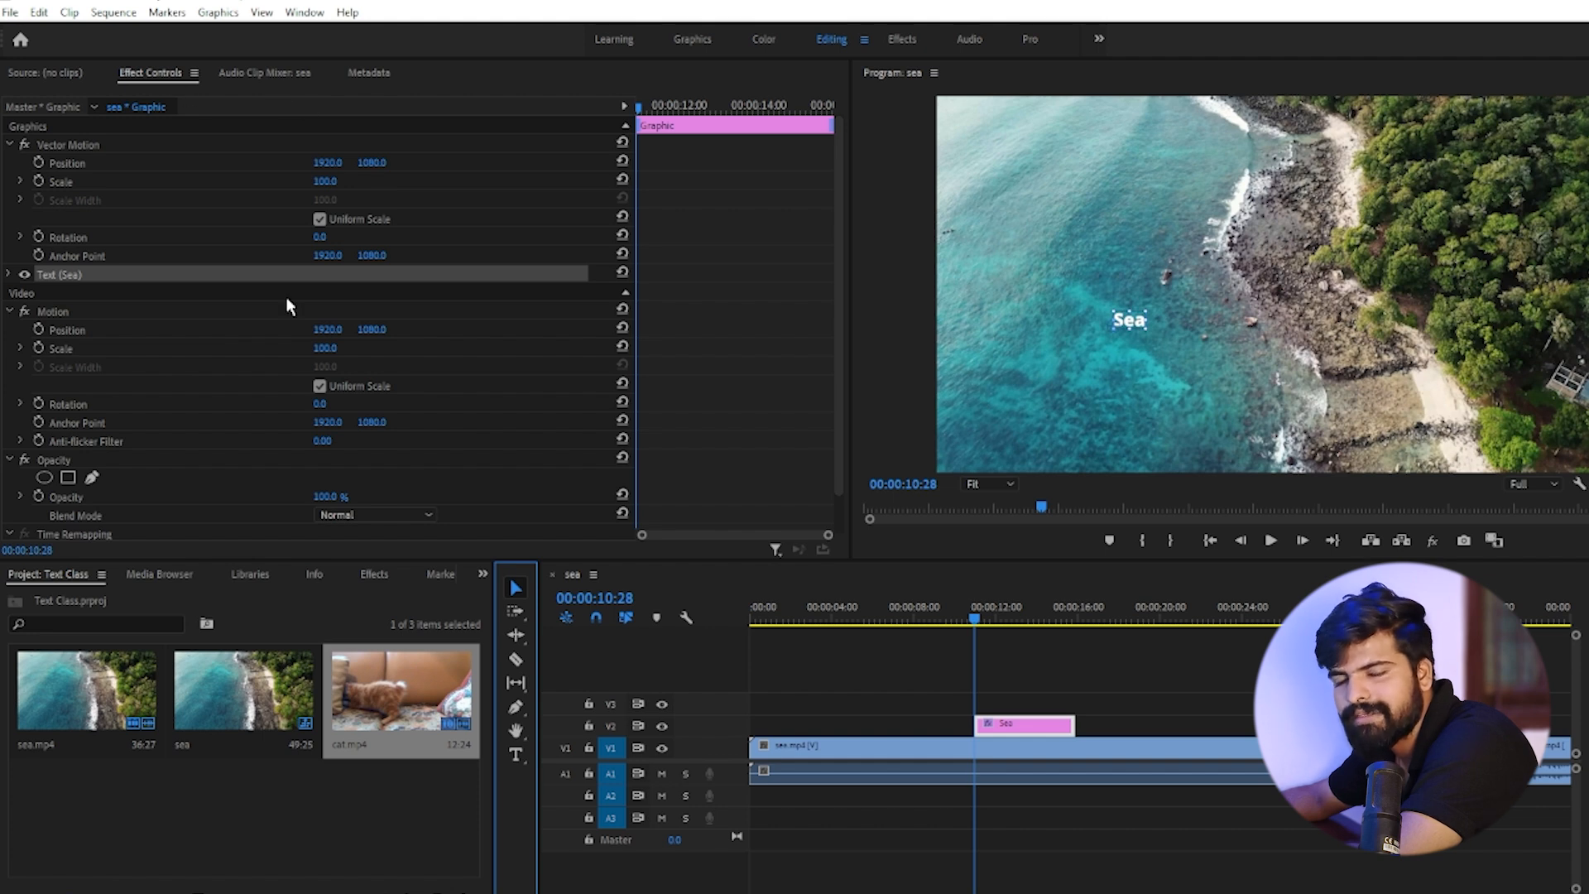
Step: Enlarge the "Sea" text to several times its size and place it in the lower-left area of the video frame
left_click_drag(1149, 330, 1319, 409)
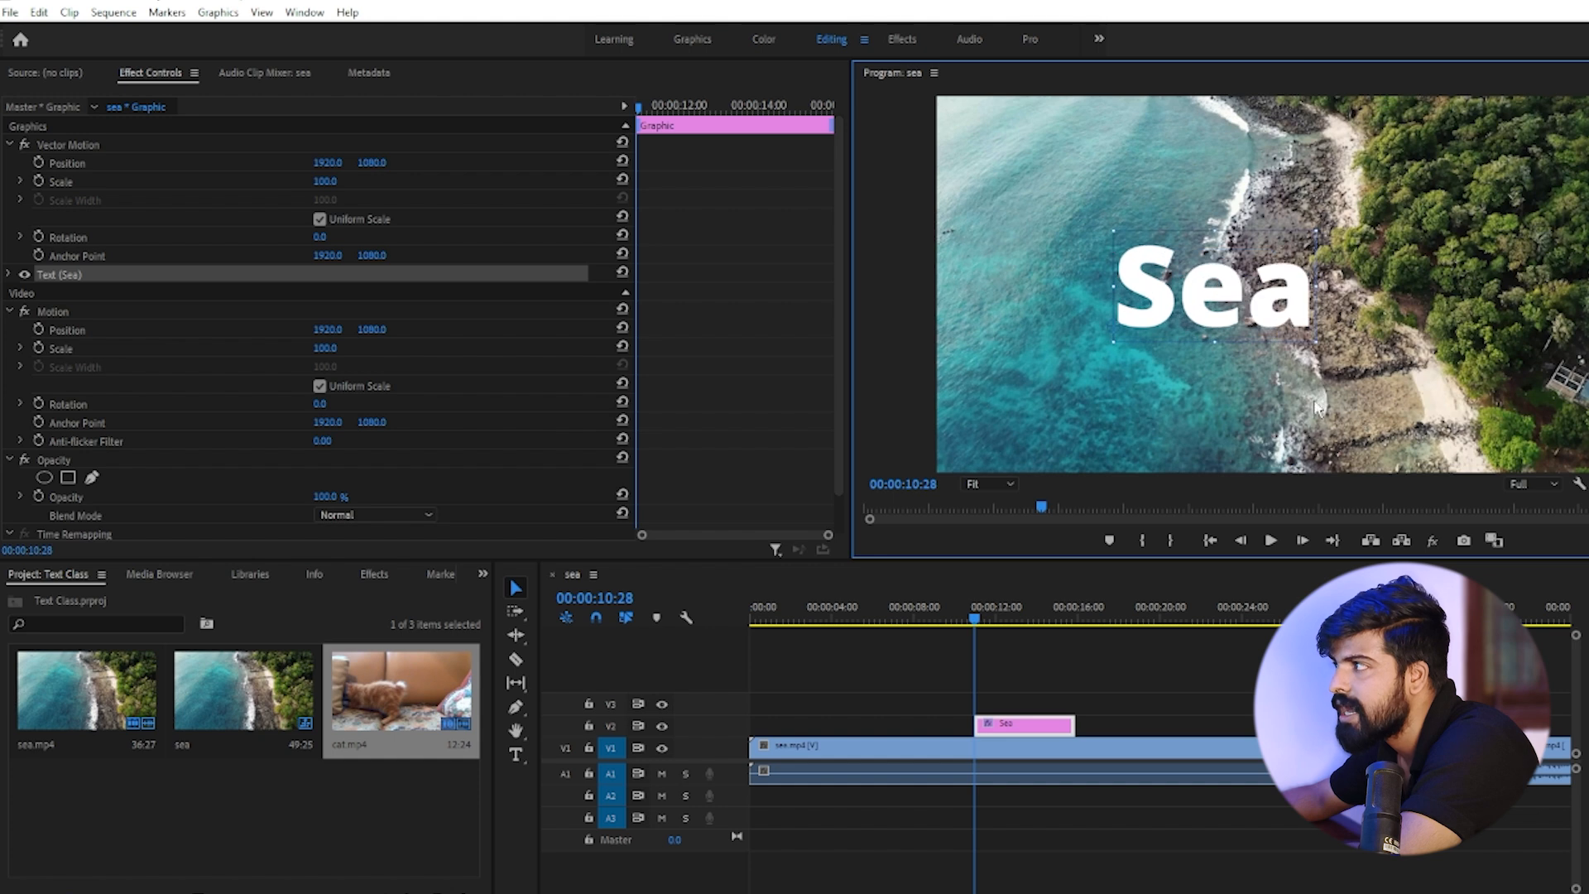
left_click_drag(1202, 302, 1131, 373)
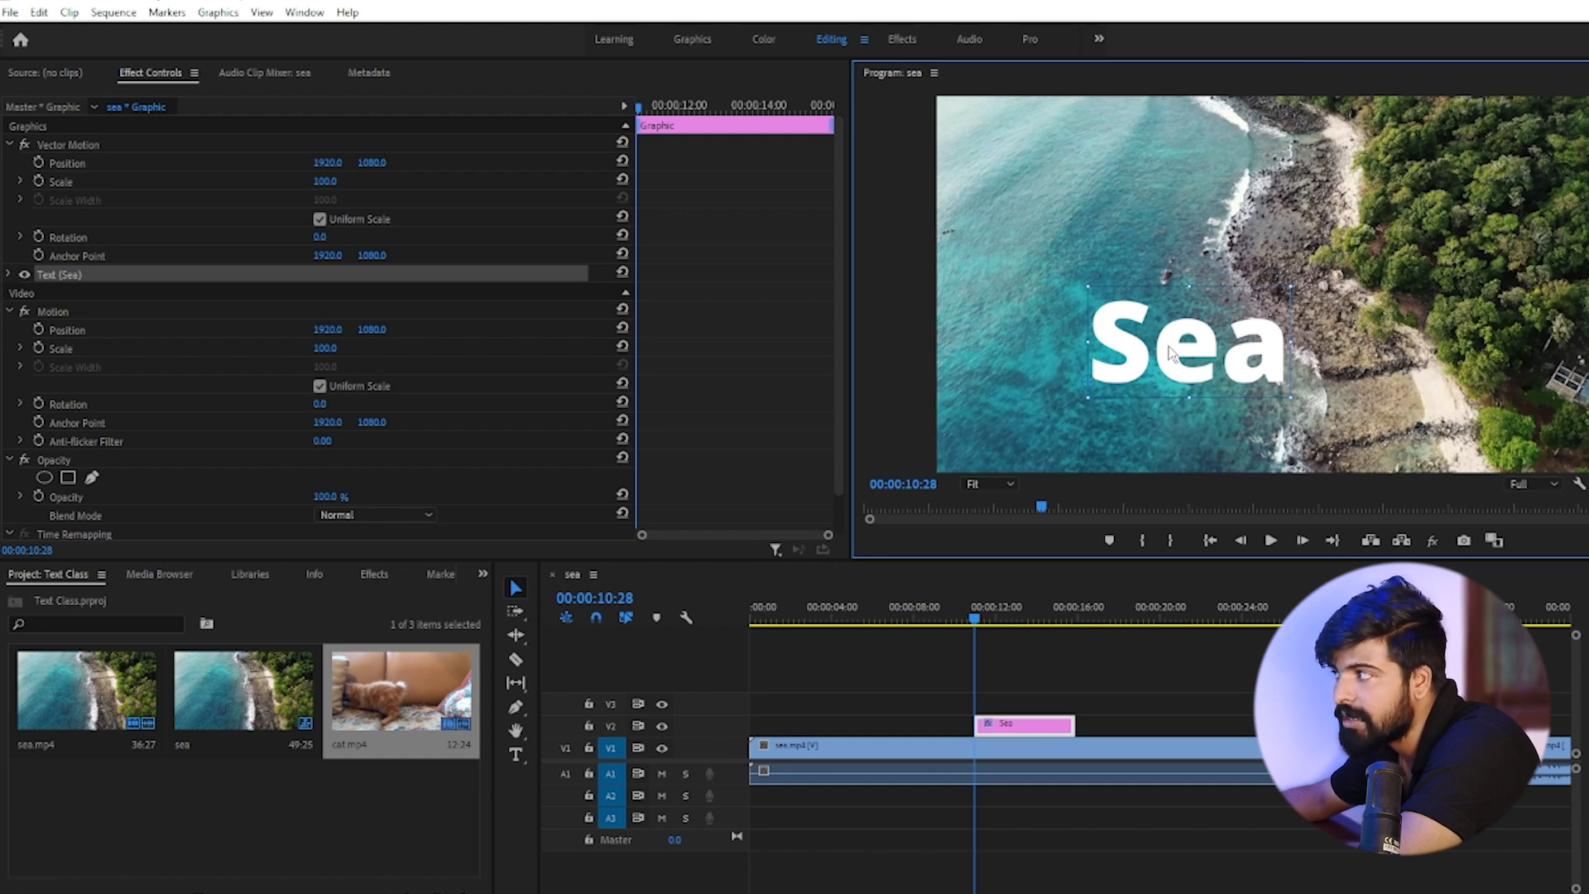
left_click_drag(1172, 355, 1035, 154)
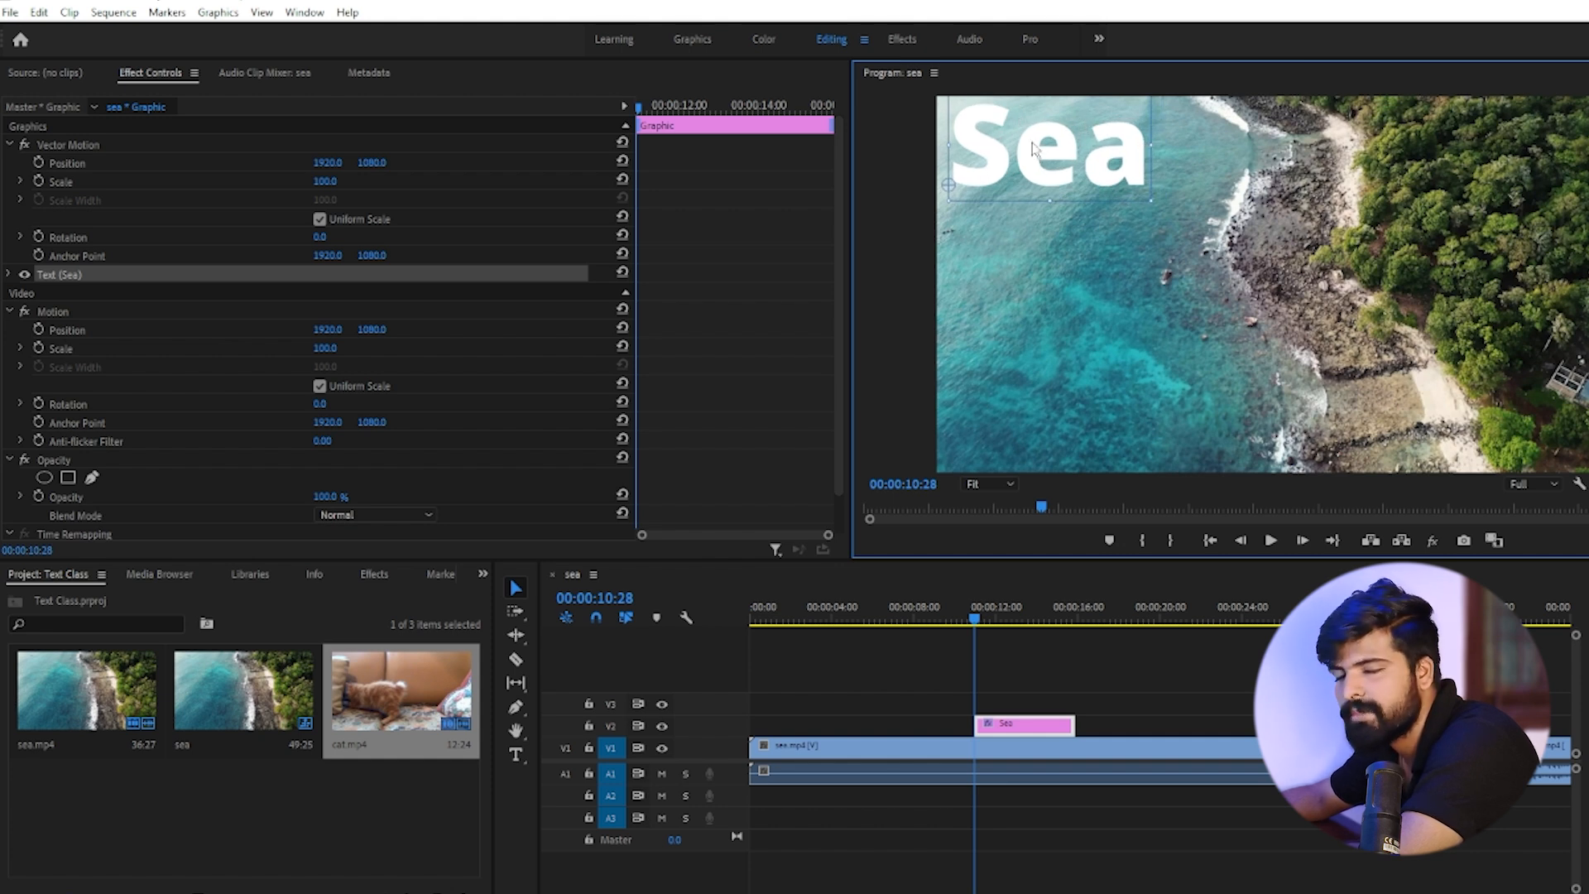
left_click_drag(1035, 155, 1053, 413)
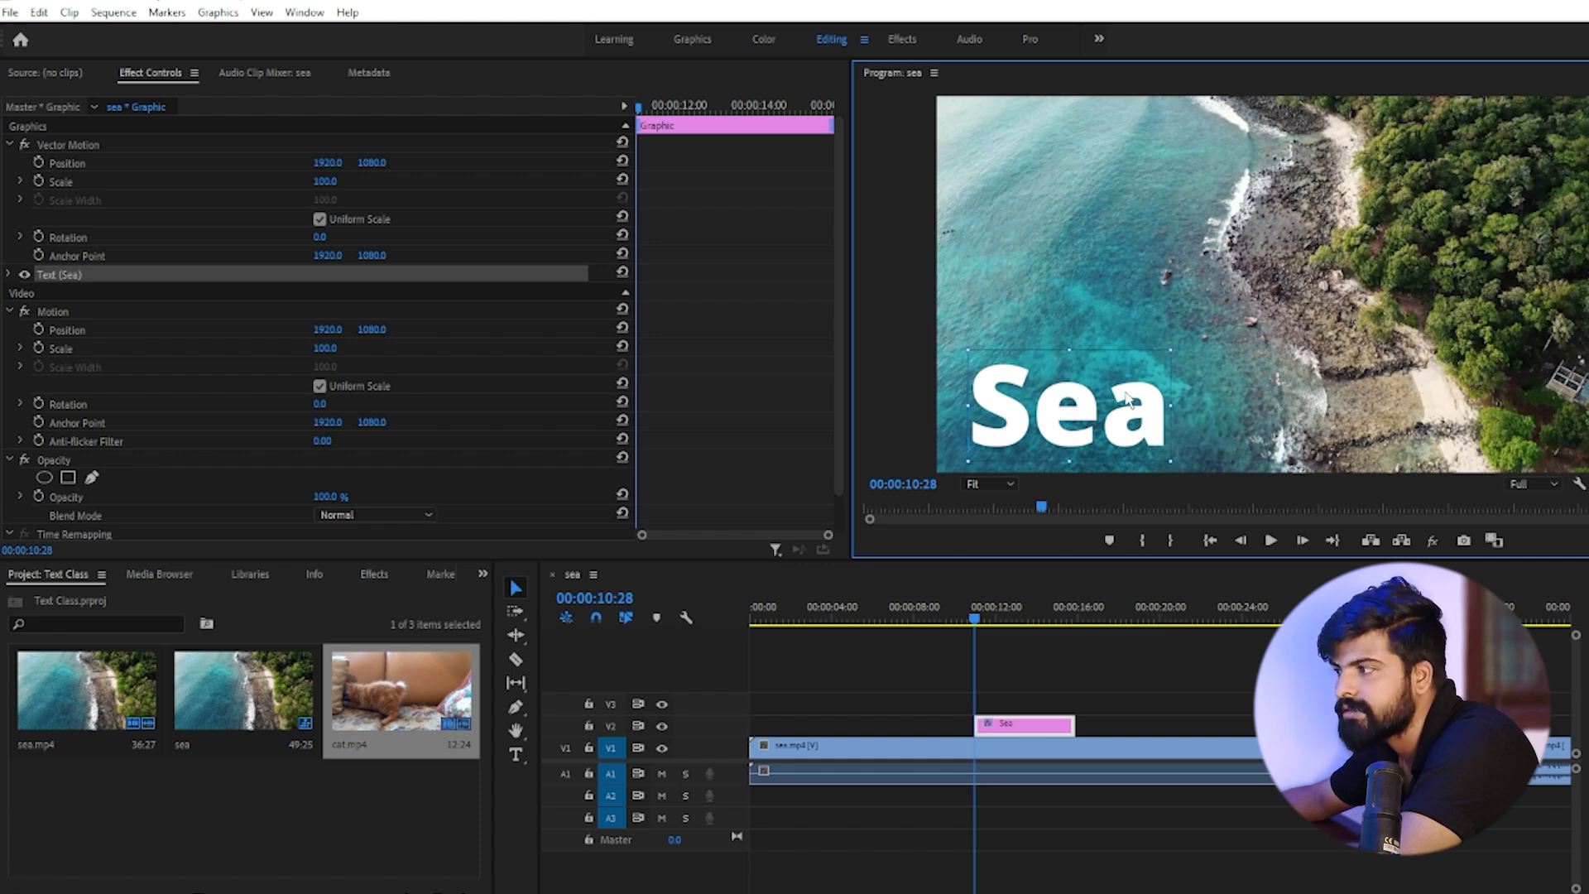
Step: Move the playhead to 00:00:12:04 and expand the "Sea" text layer's source text and appearance settings
left_click(999, 612)
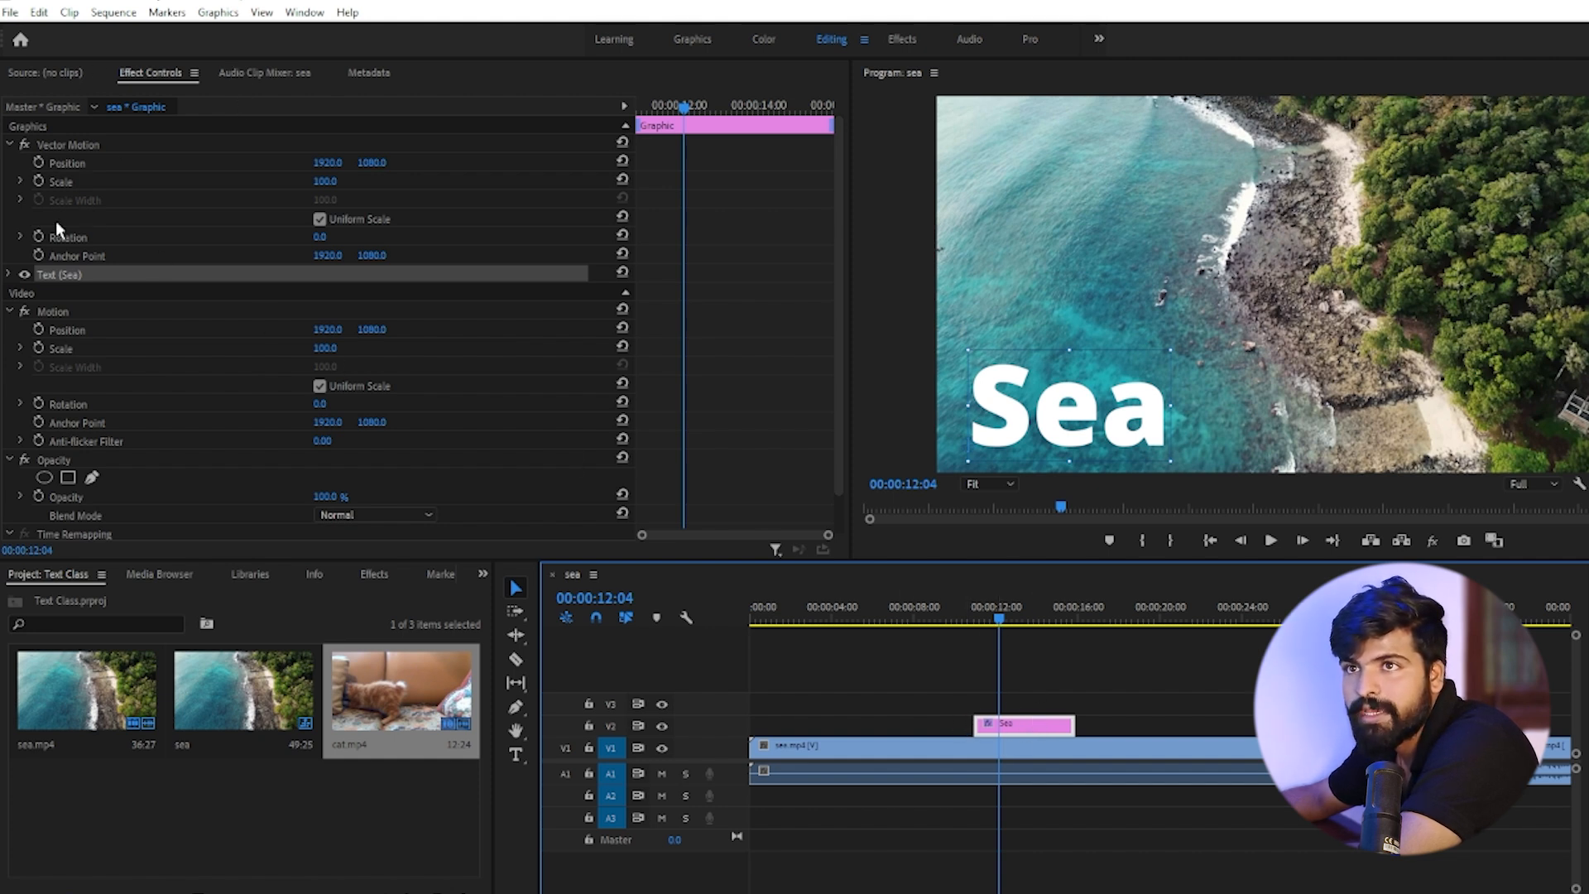
left_click(8, 277)
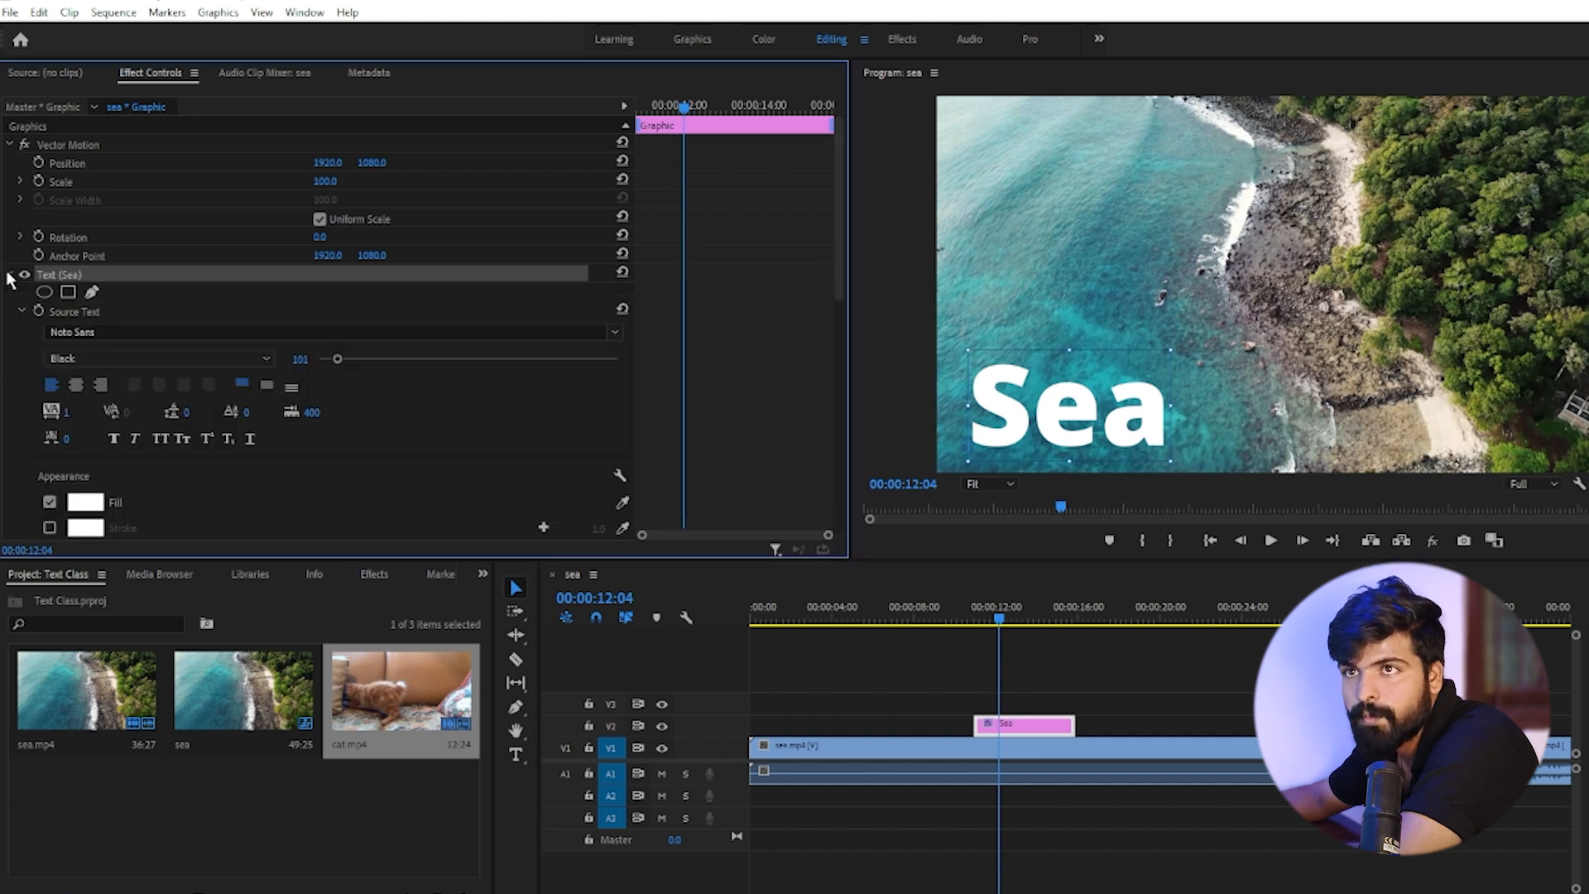
scroll(256, 517, "down", 4)
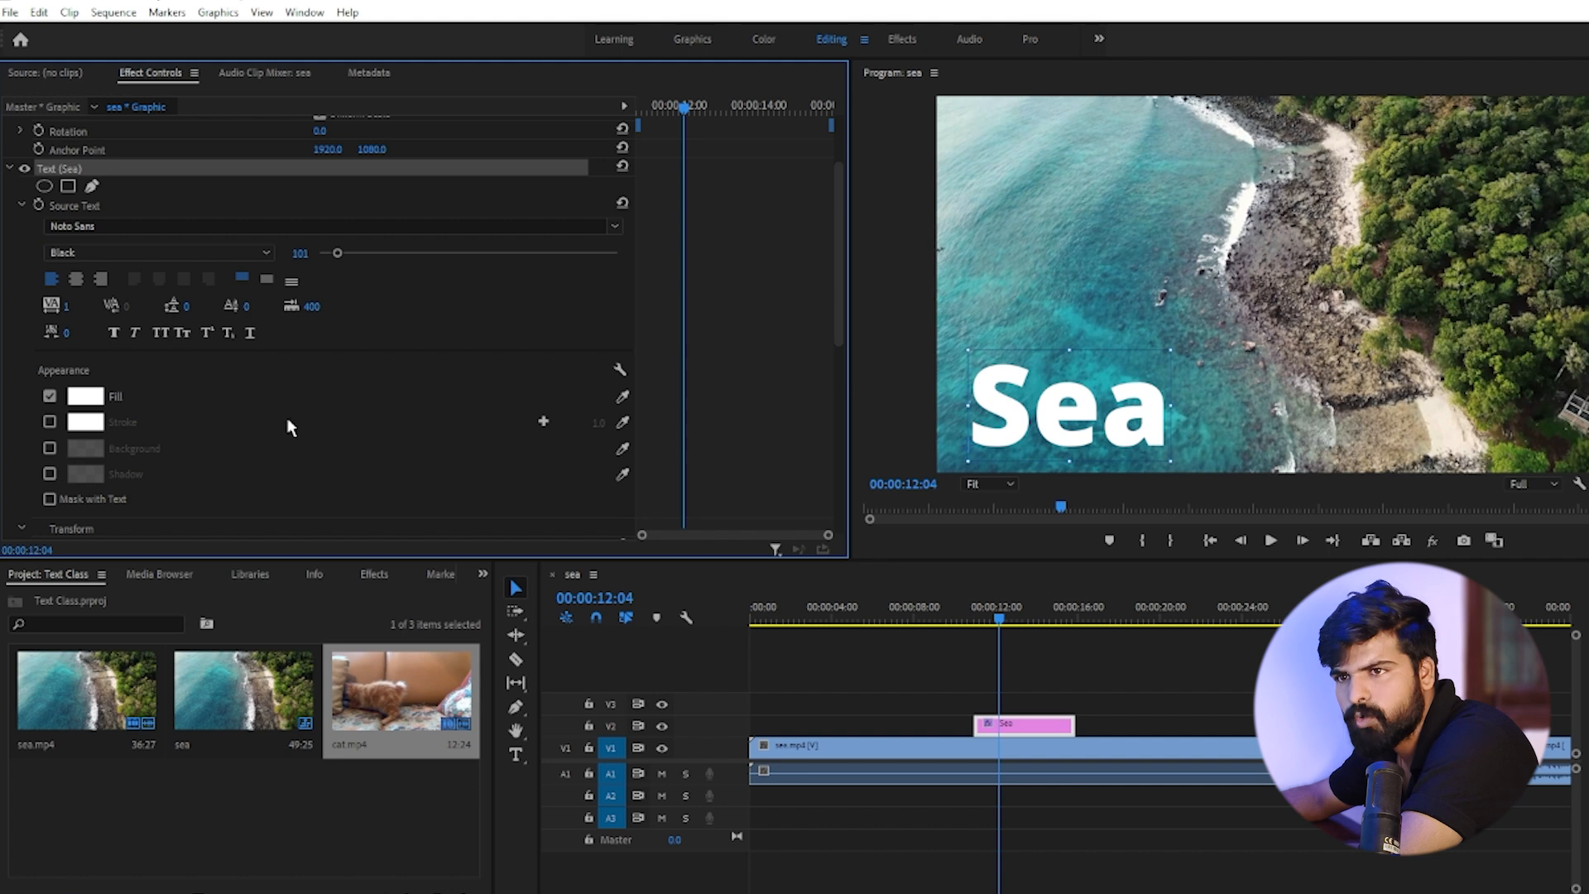
scroll(306, 397, "up", 3)
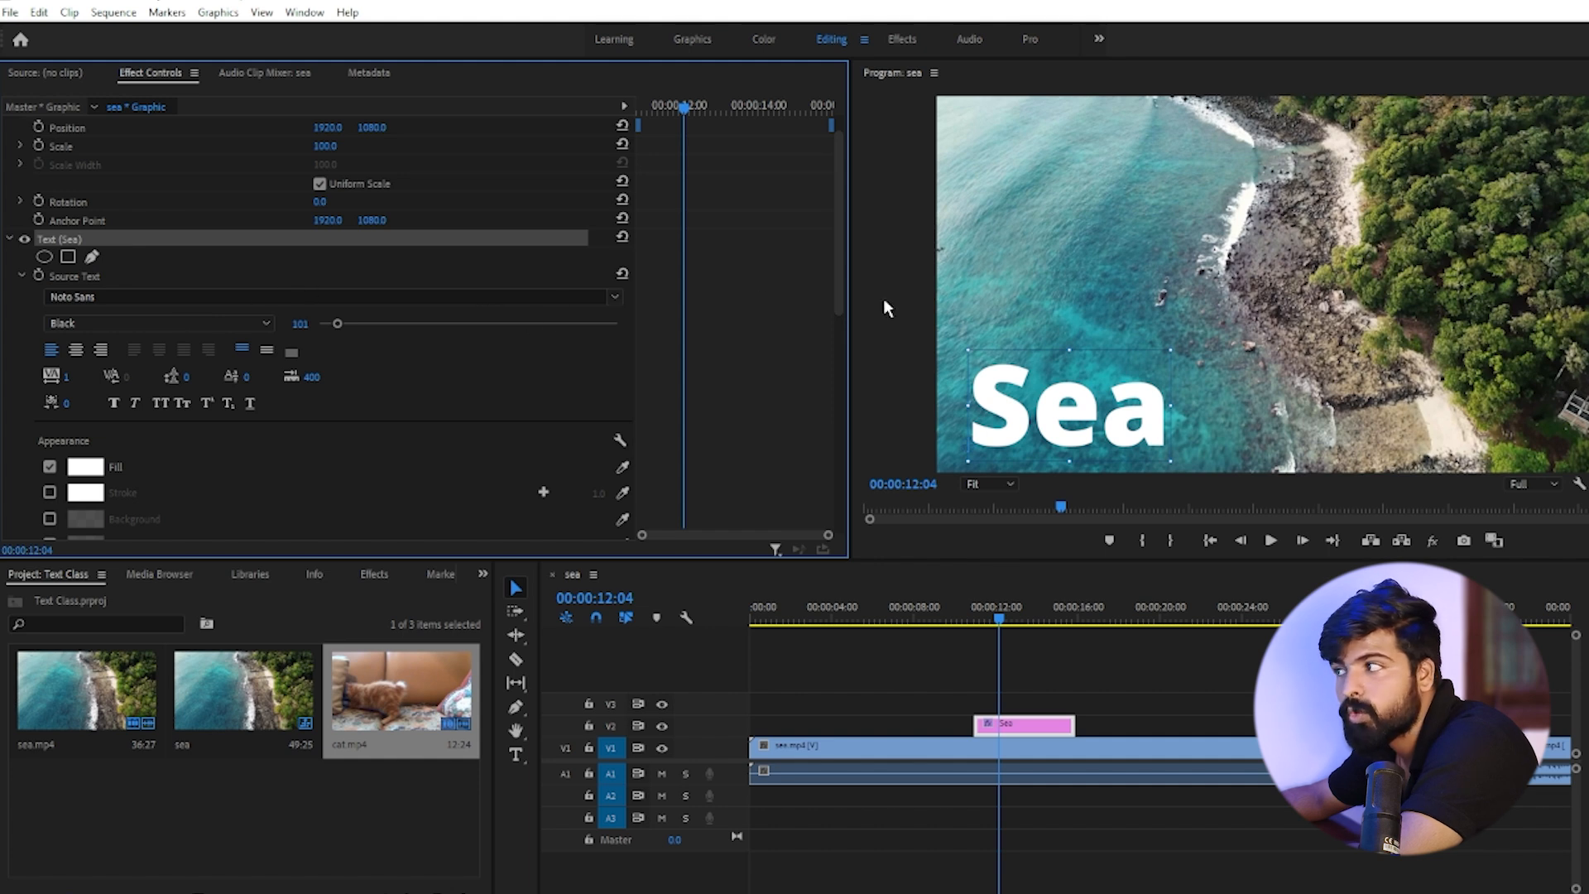
Step: Examine the available fonts and the Noto Sans font styles for the "Sea" text
left_click(617, 298)
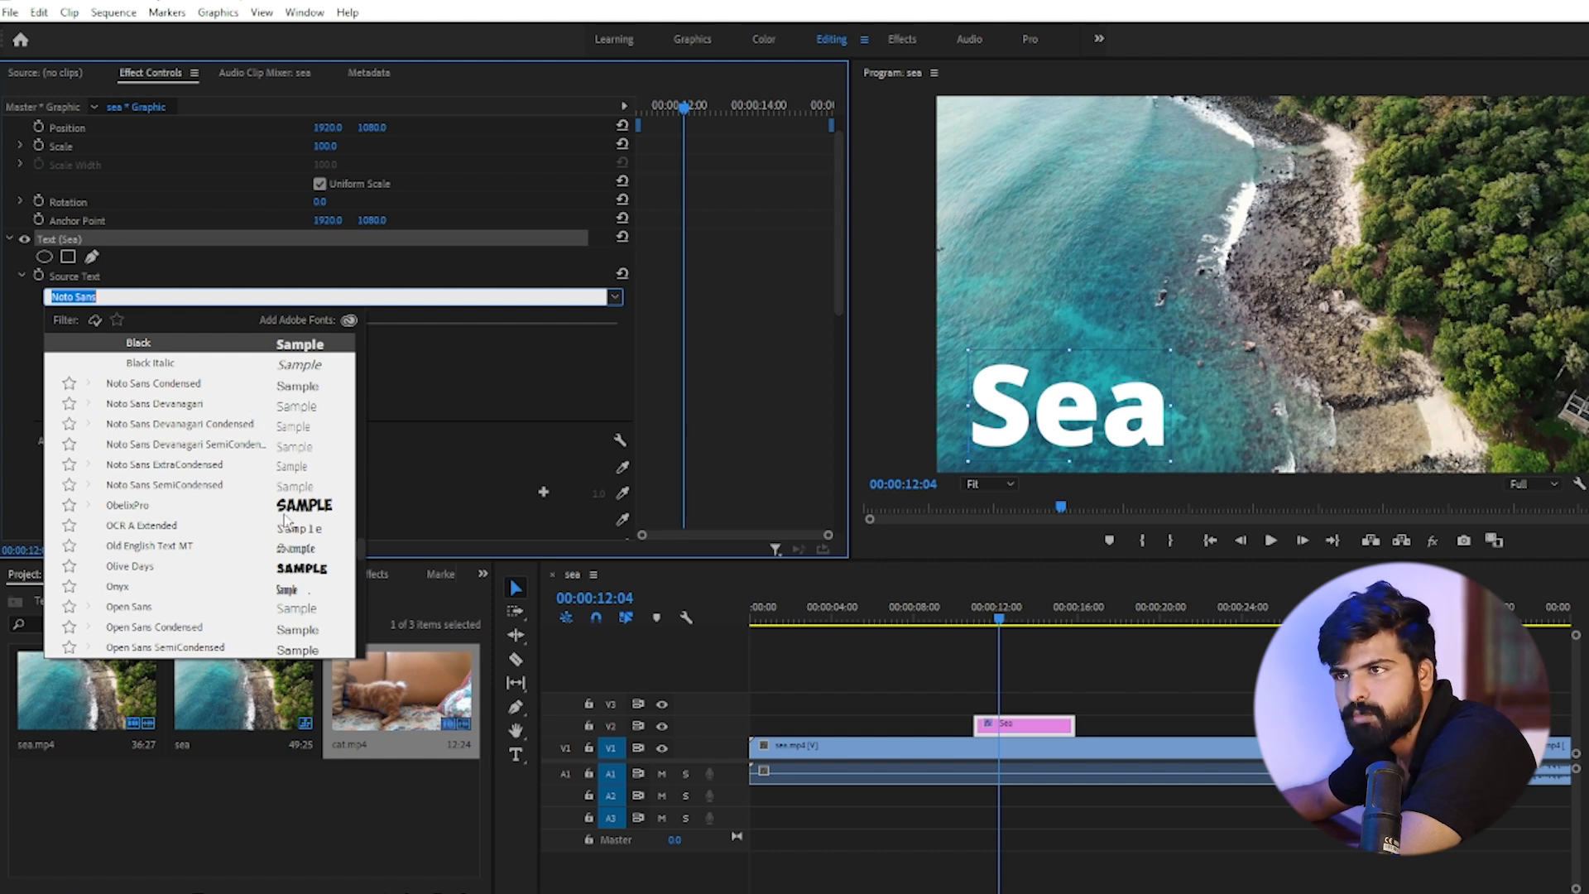
left_click(615, 298)
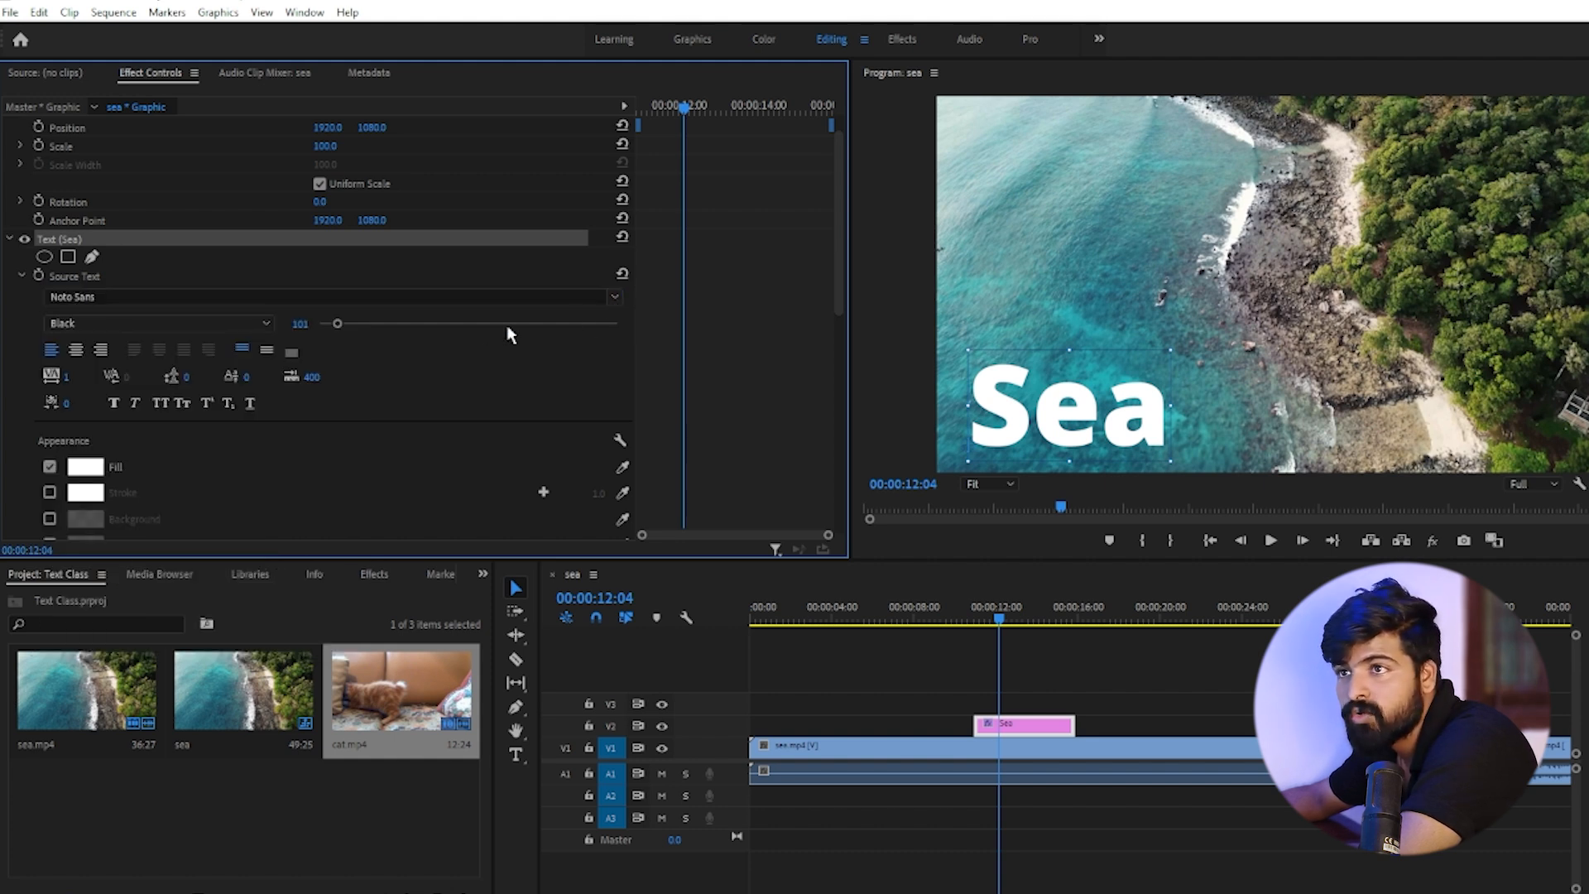
left_click(267, 327)
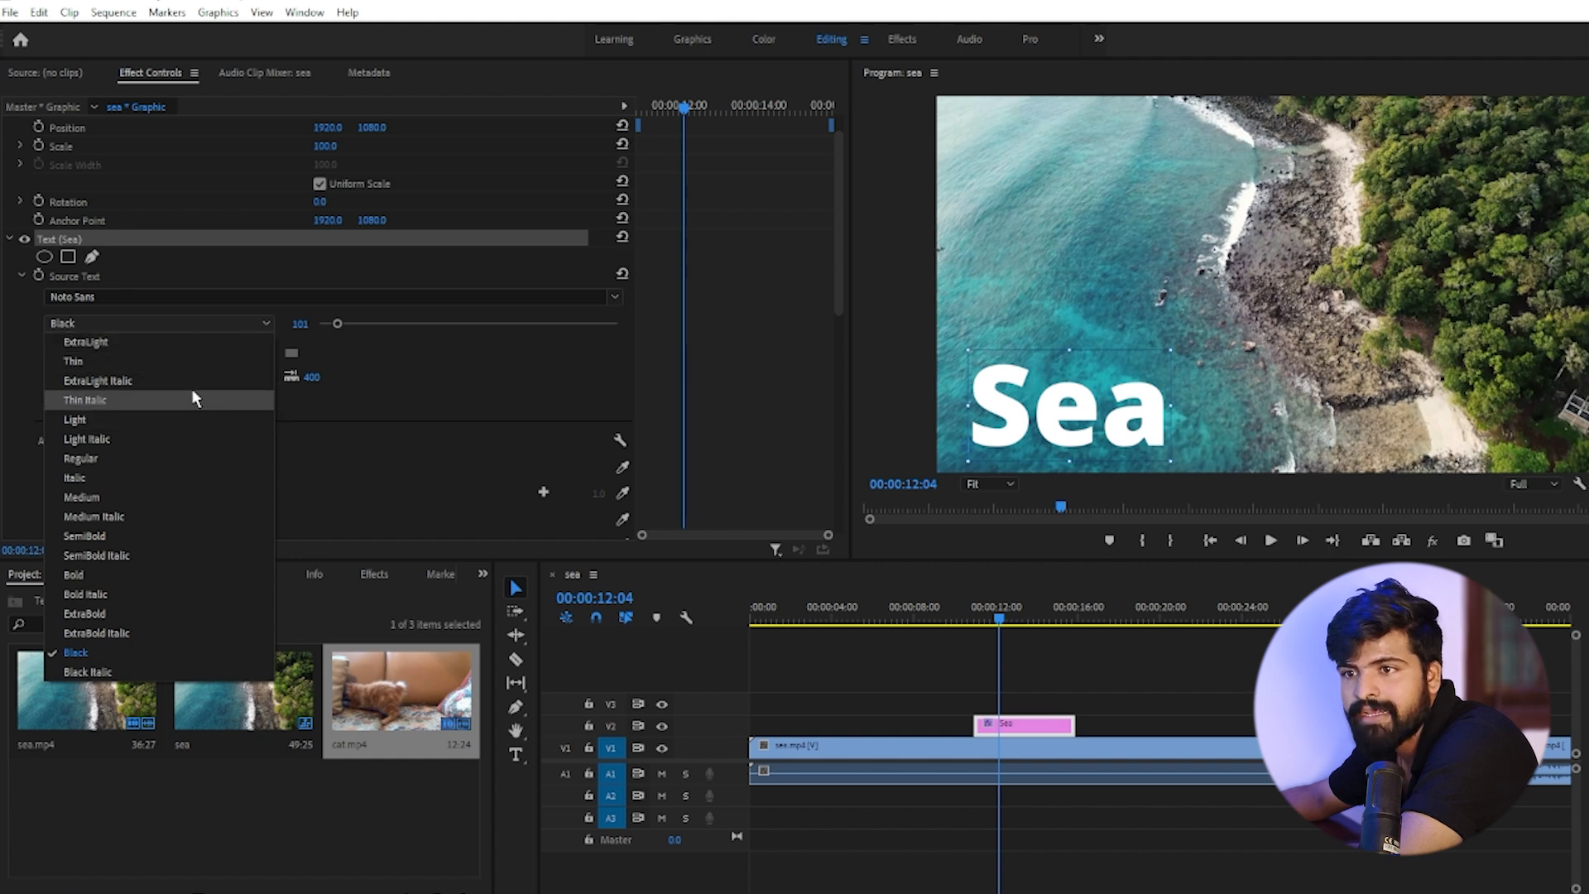
left_click(266, 326)
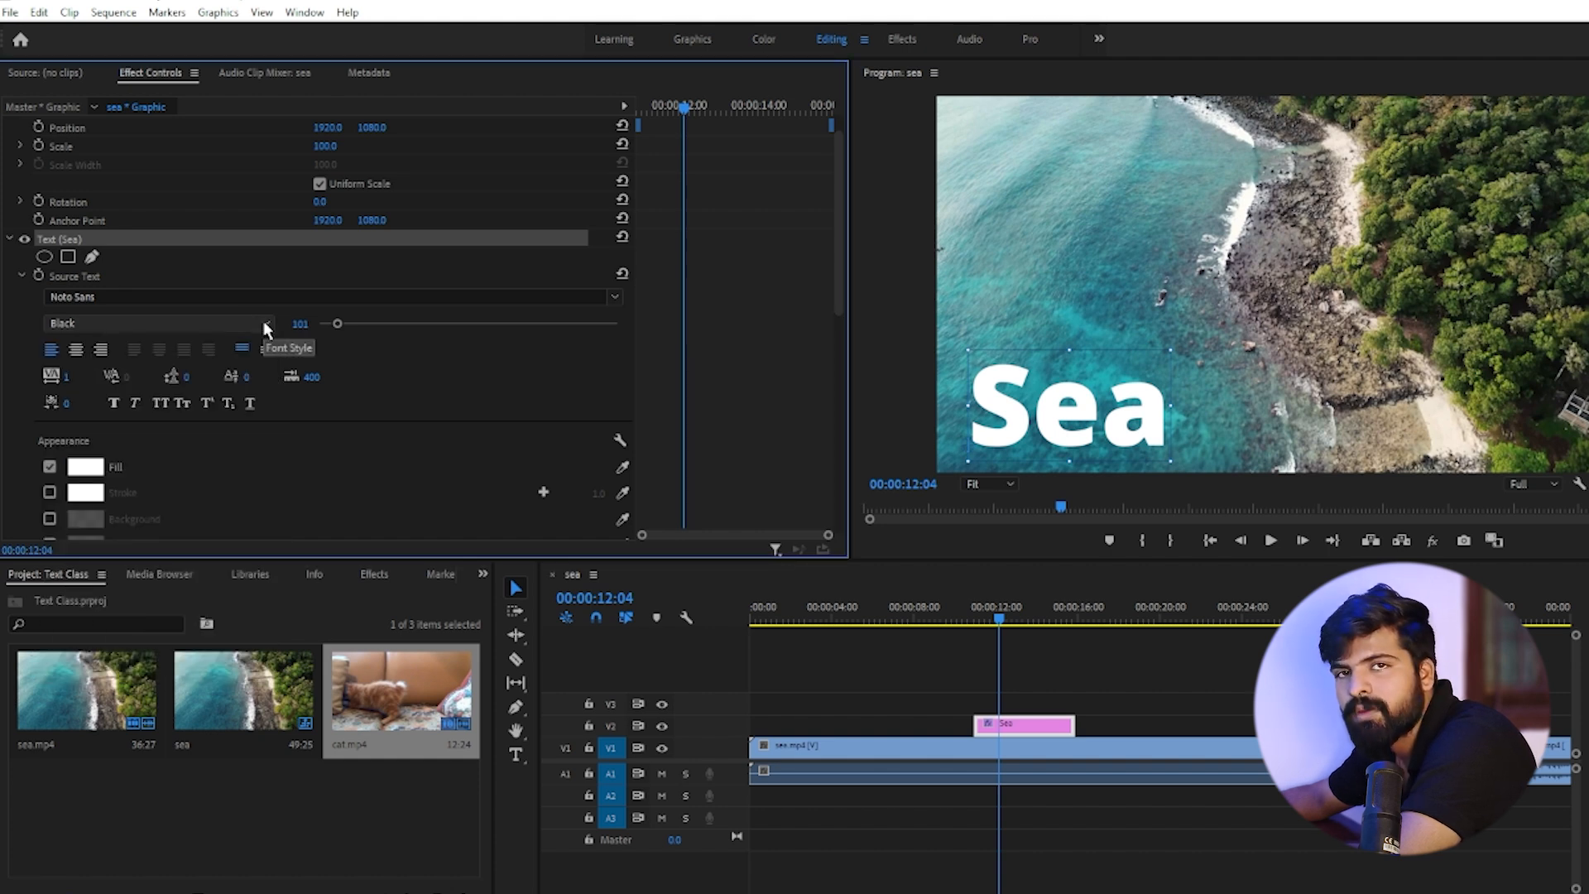
left_click(264, 327)
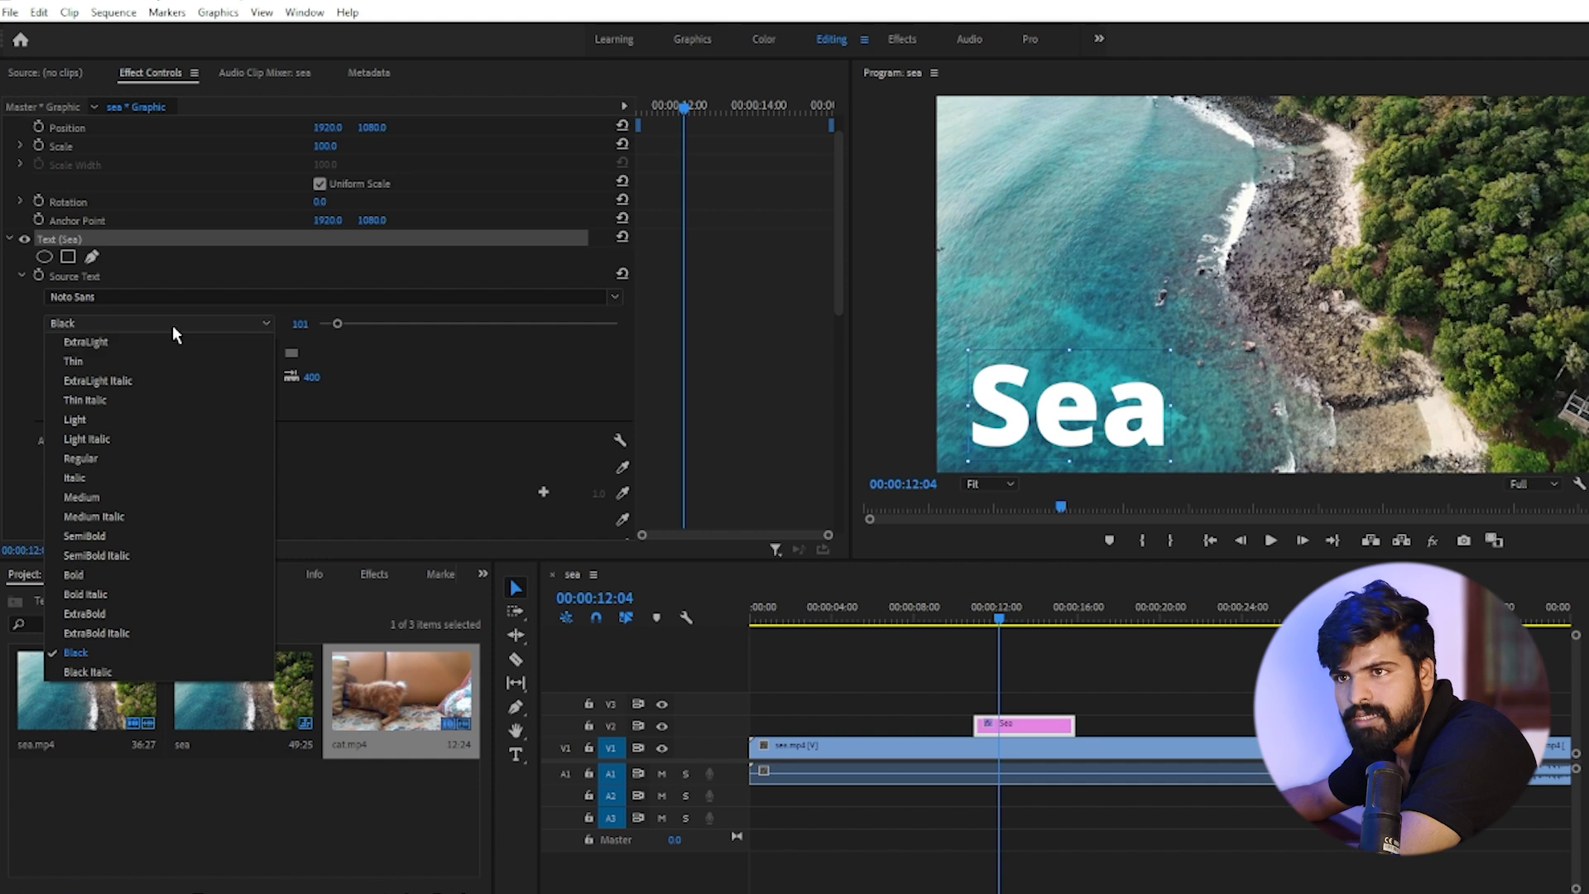
left_click(265, 325)
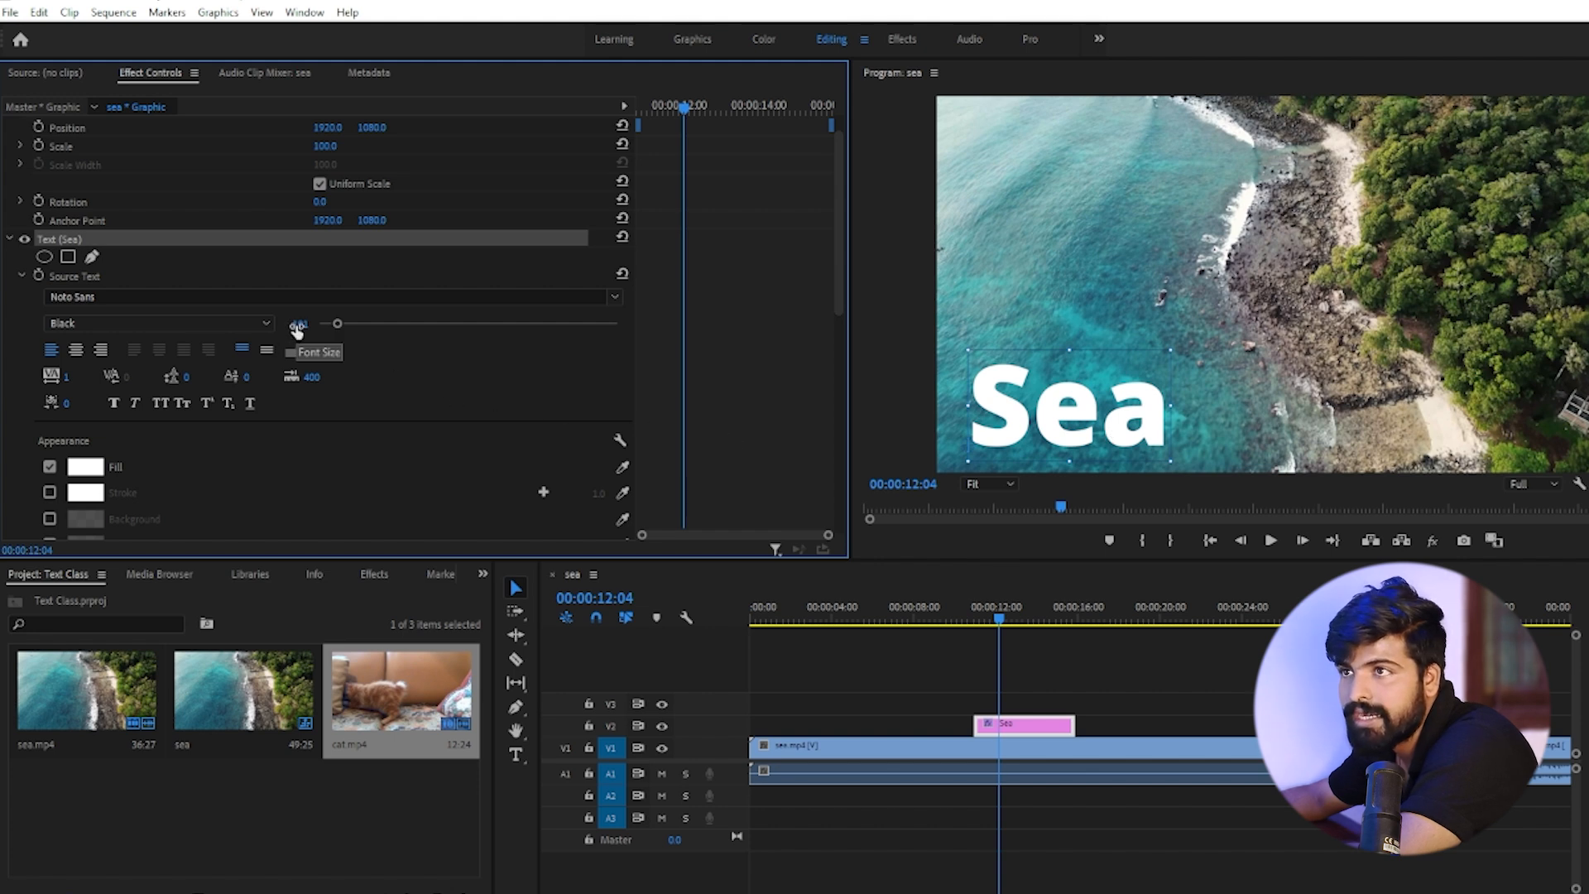
Step: Set the "Sea" text's font size to 100 and move it closer to the frame's lower-left corner
left_click_drag(298, 329, 393, 320)
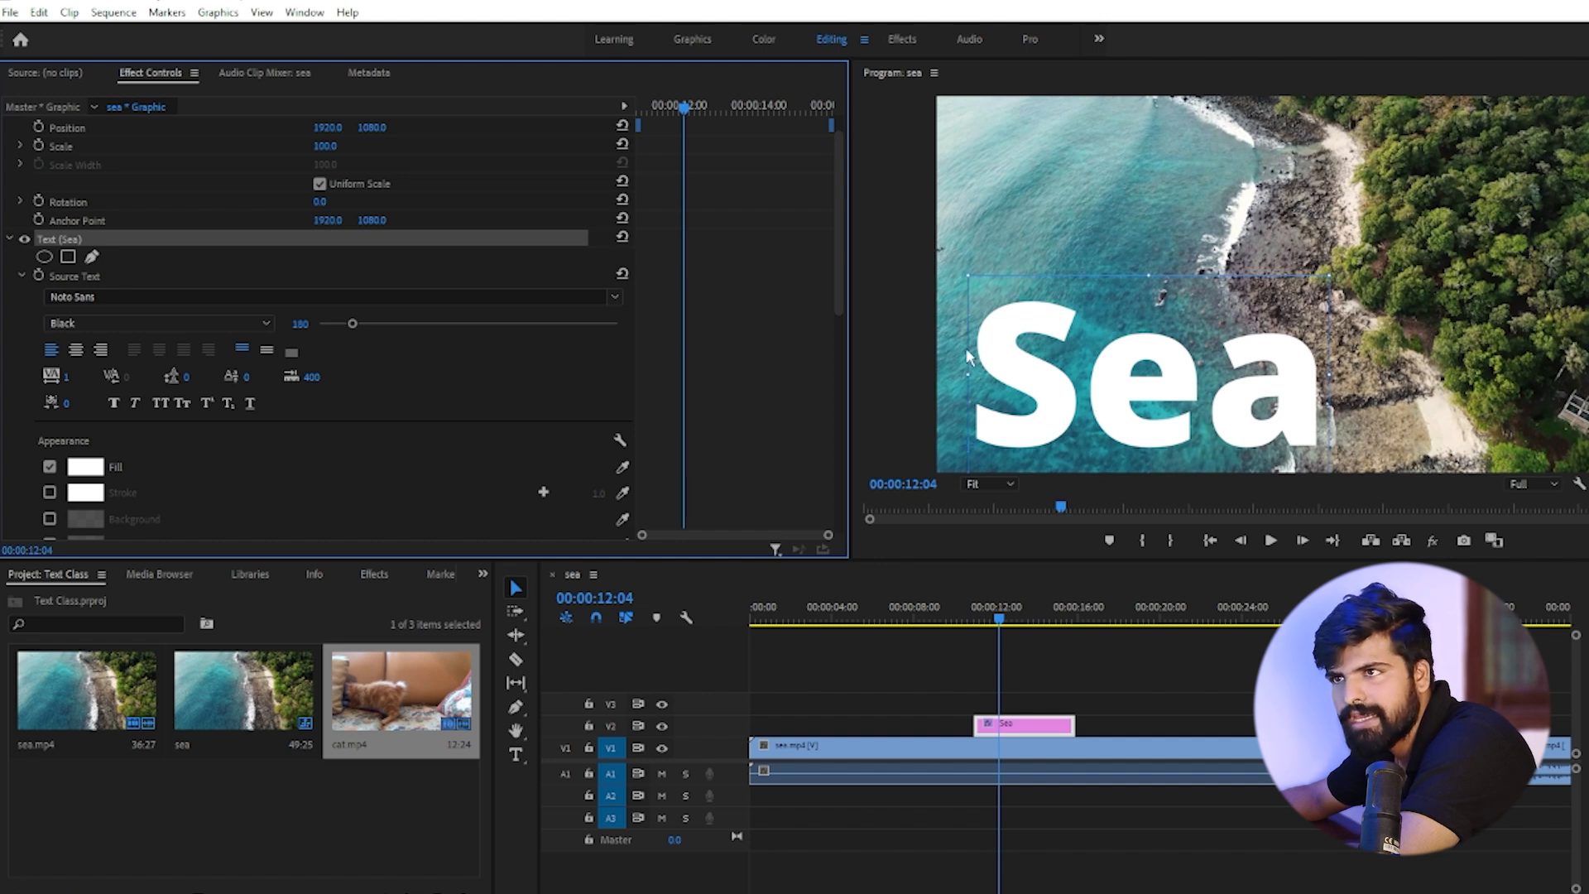
left_click(299, 323)
type("1")
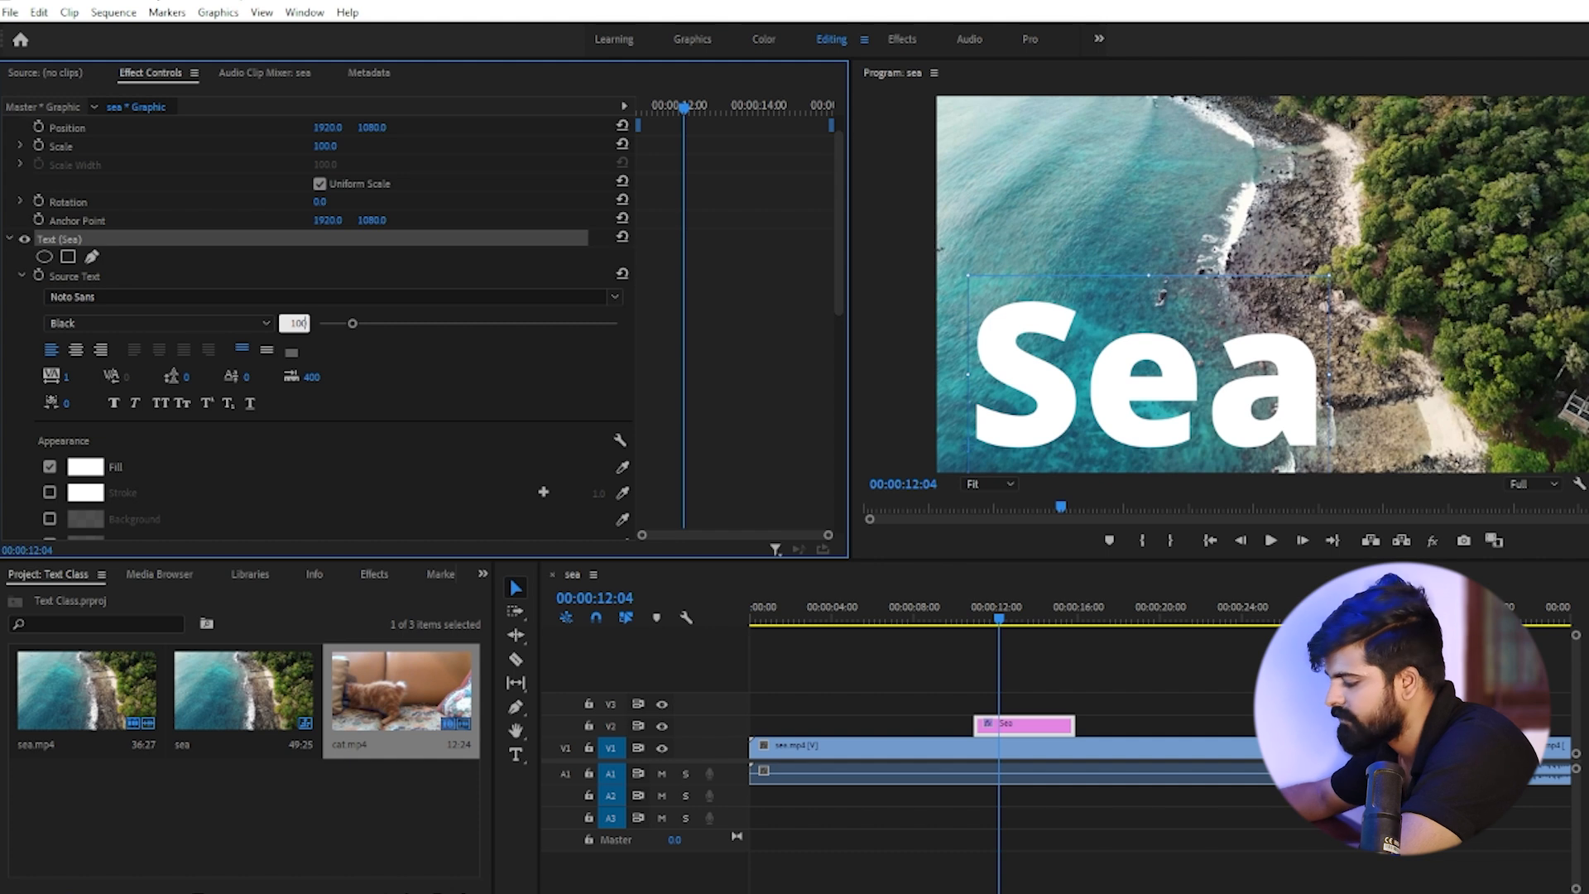
type("00")
key("Return")
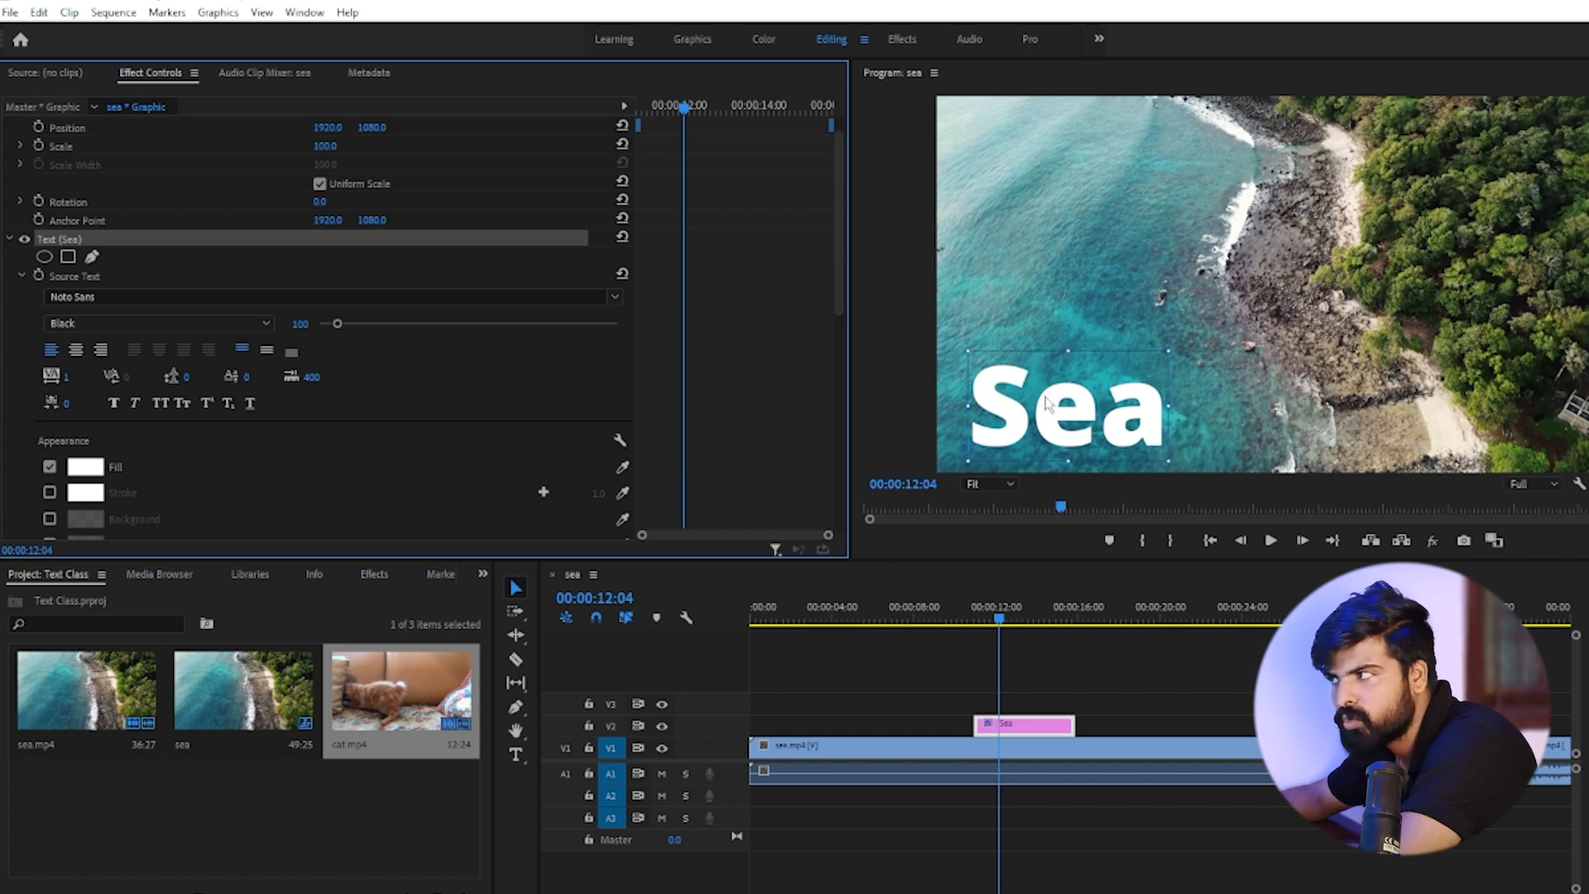
mouse_move(1006, 420)
left_mouse_down()
mouse_move(1006, 230)
mouse_move(986, 437)
left_mouse_up()
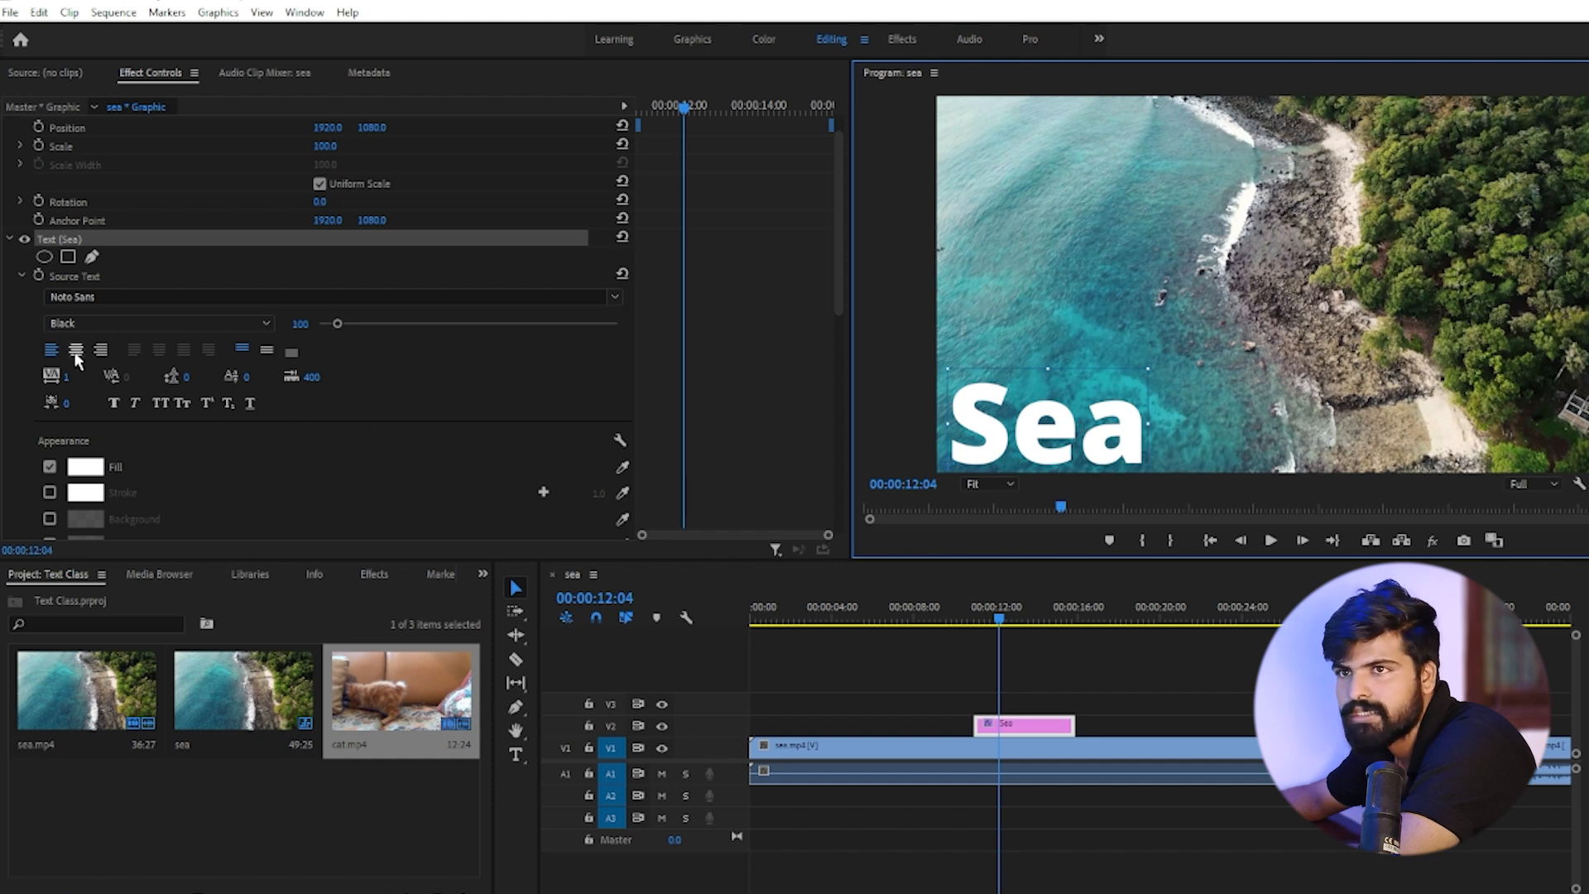
Step: Try wide and tight tracking on the "Sea" text, set tracking to 0, and shift the text slightly up and right
left_click(69, 381)
left_click_drag(70, 379, 323, 379)
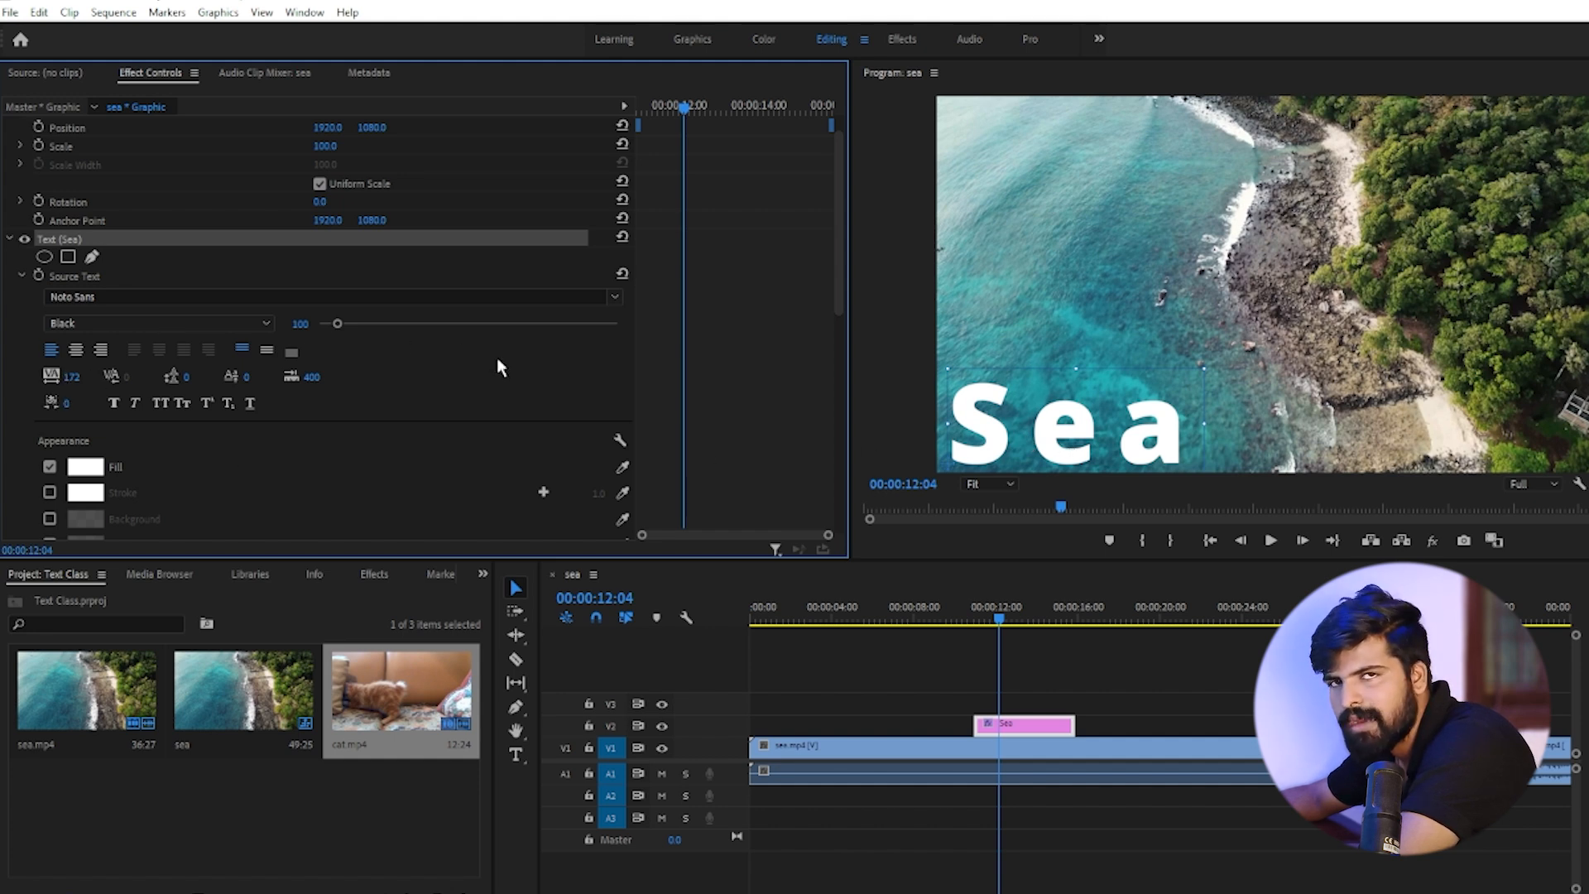
left_click_drag(71, 377, 2, 377)
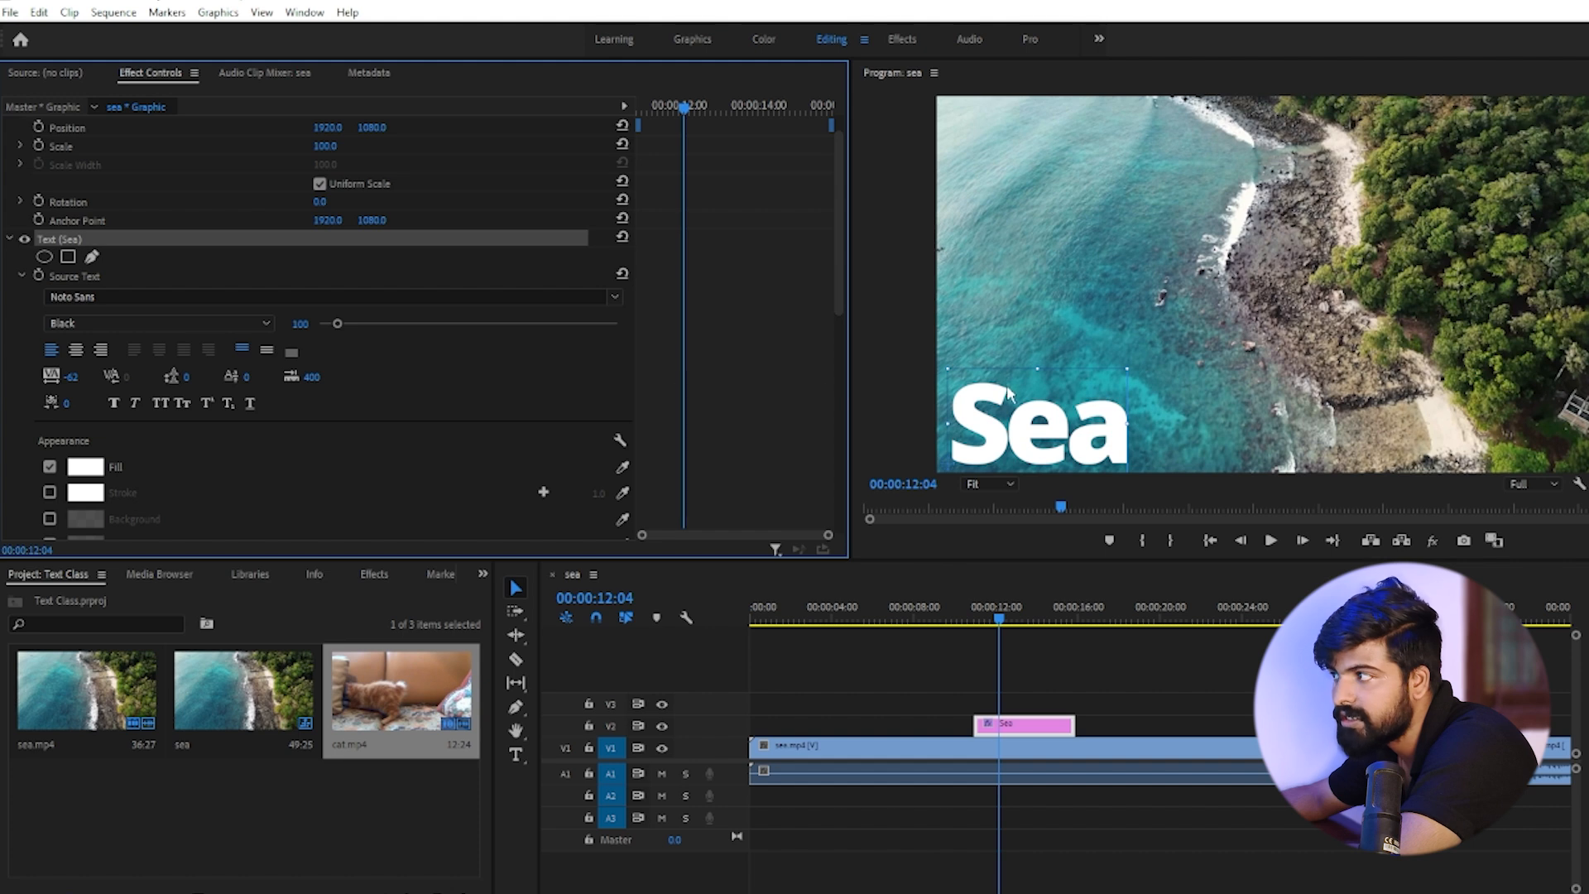
left_click(76, 379)
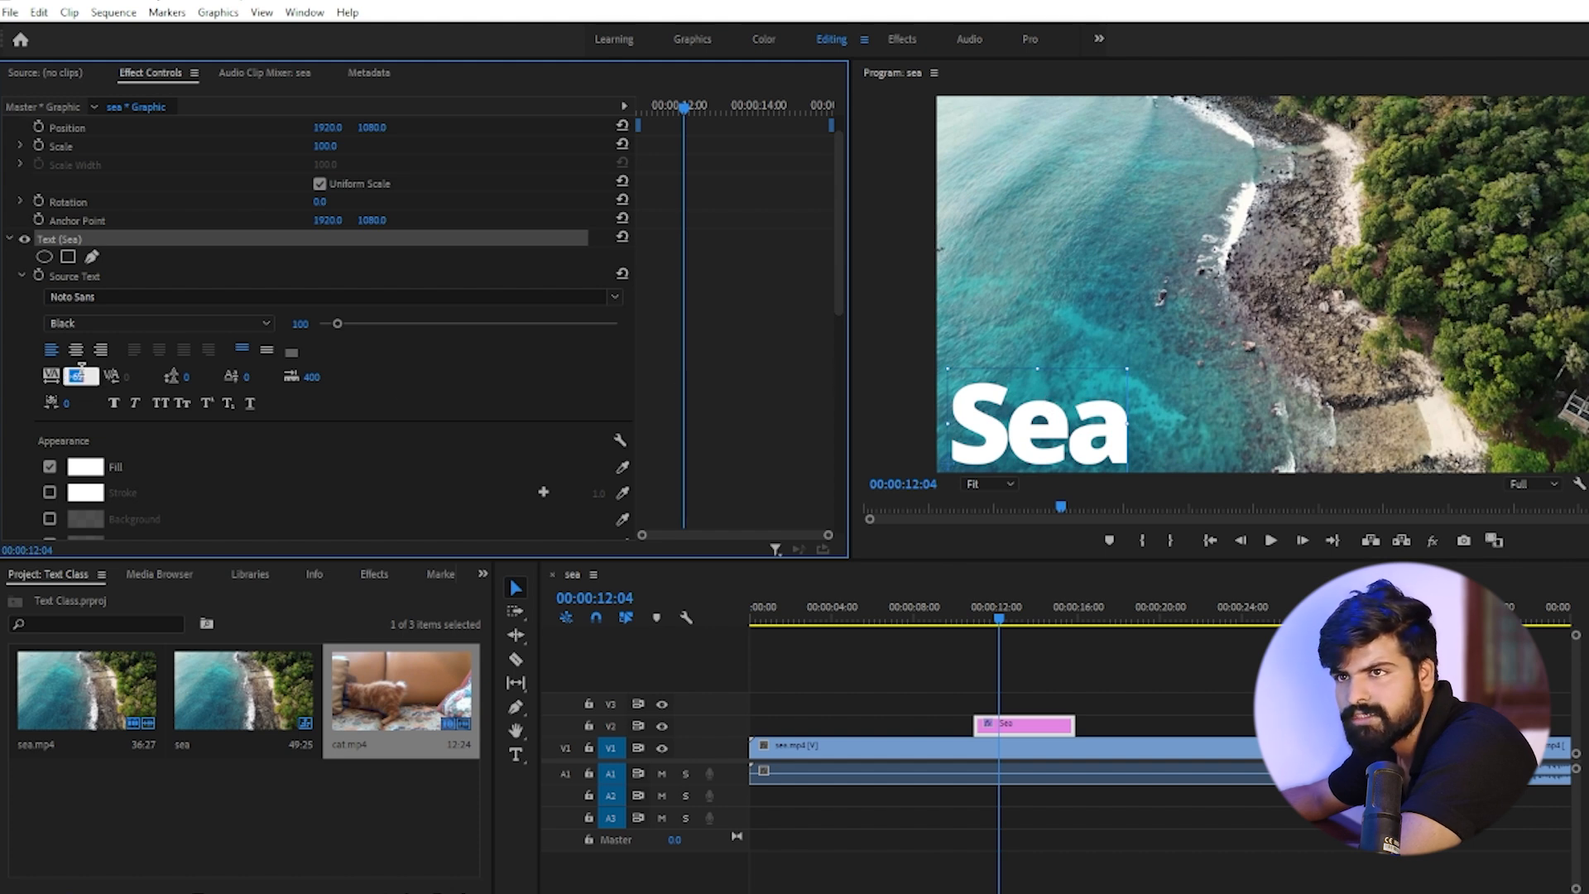
type("0")
key("Return")
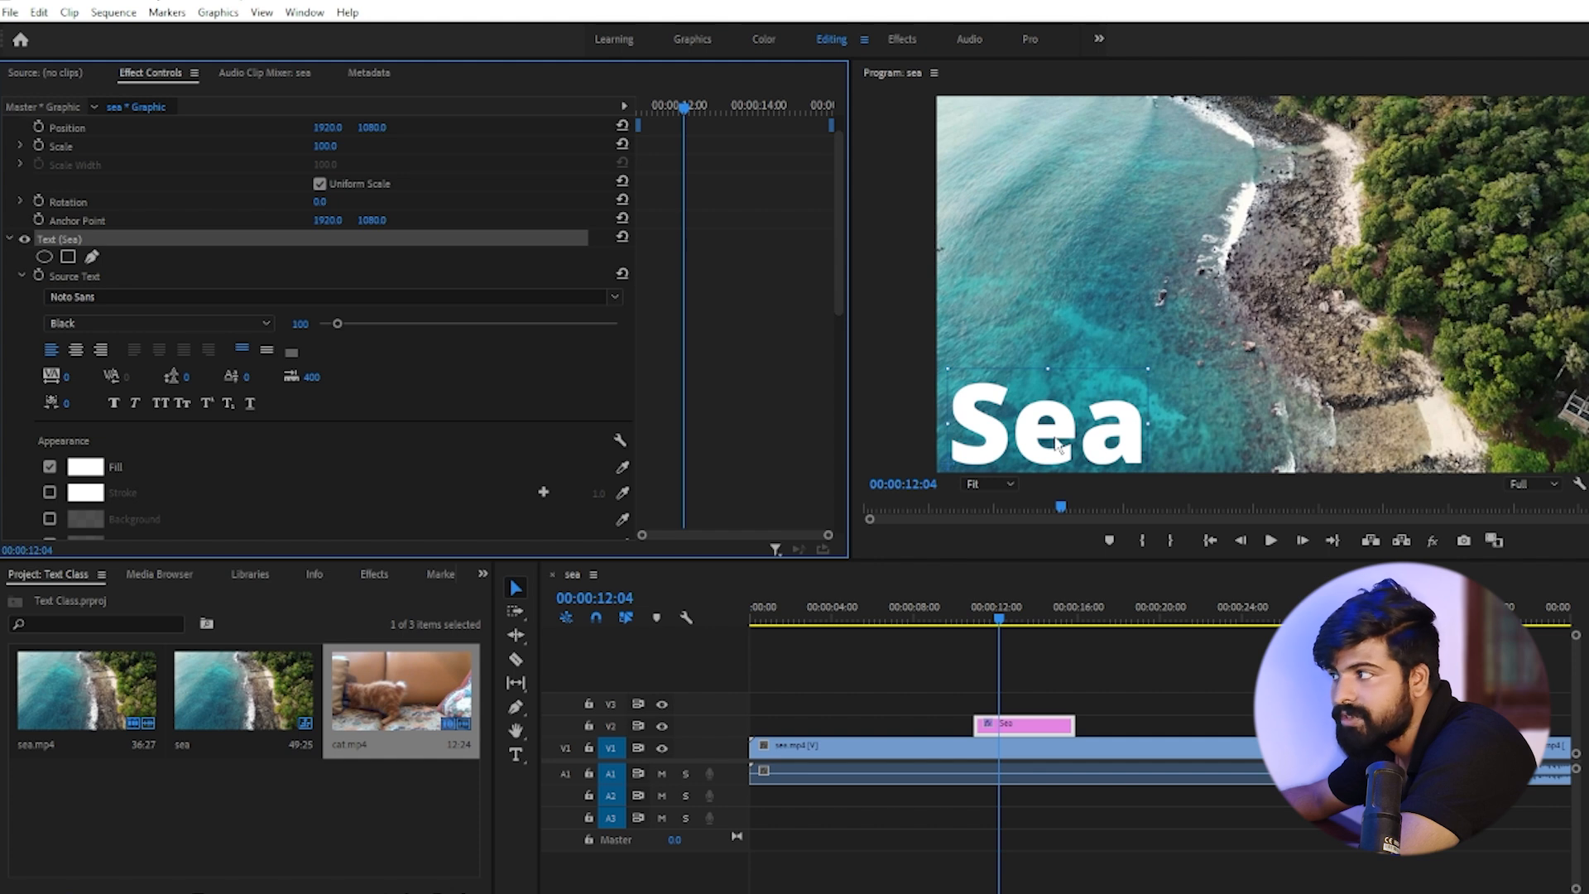
left_click_drag(1010, 451, 1030, 422)
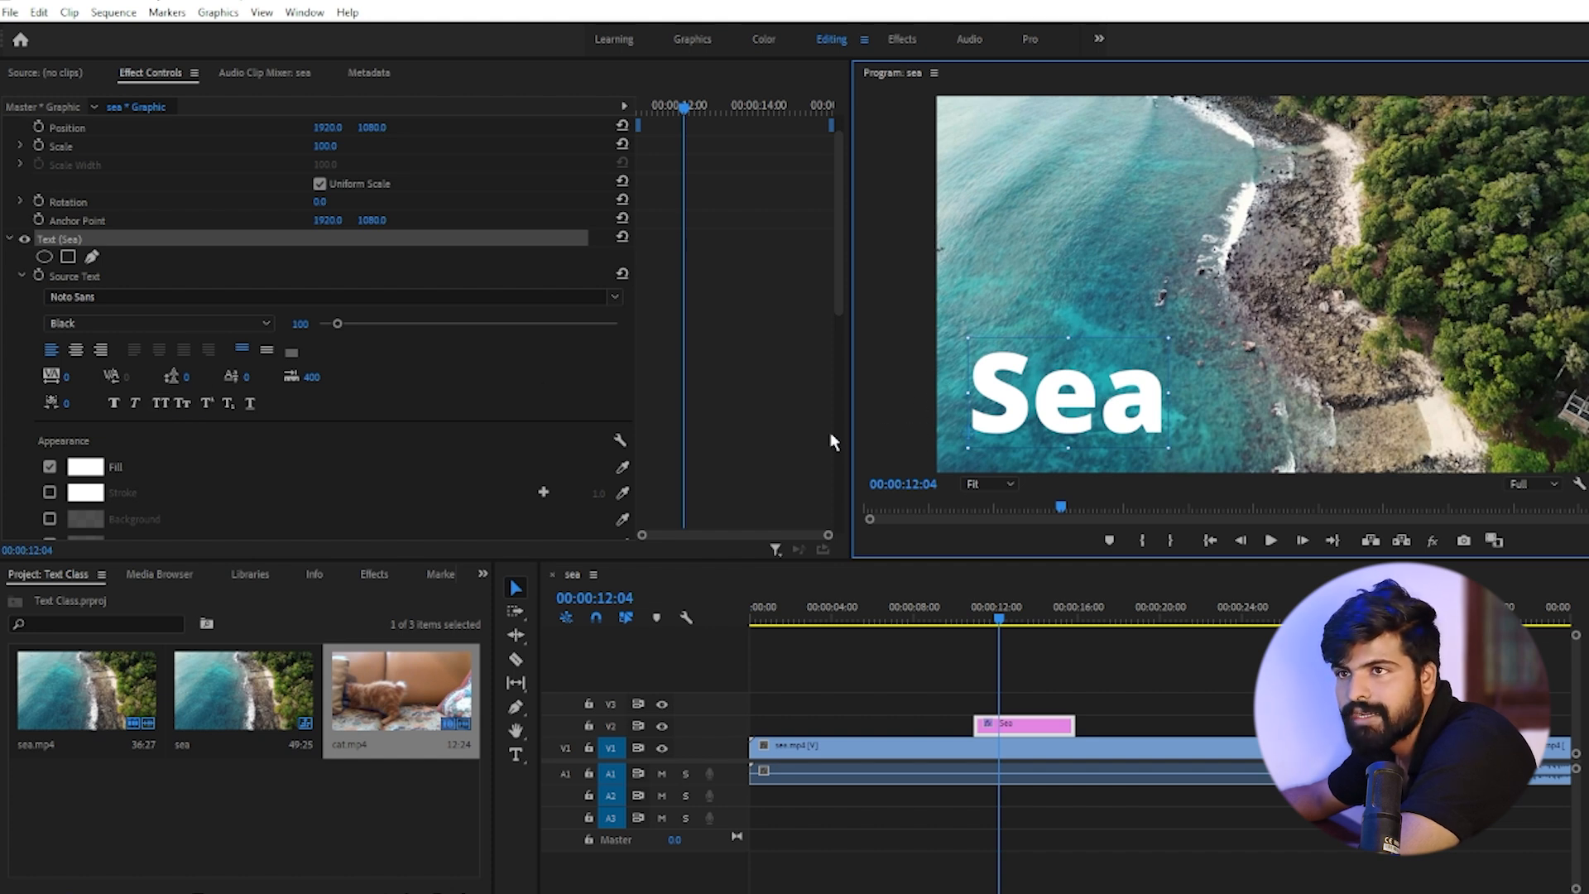
Step: Try all caps on the "Sea" text, then style it with small caps, faux bold and faux italic
left_click(161, 404)
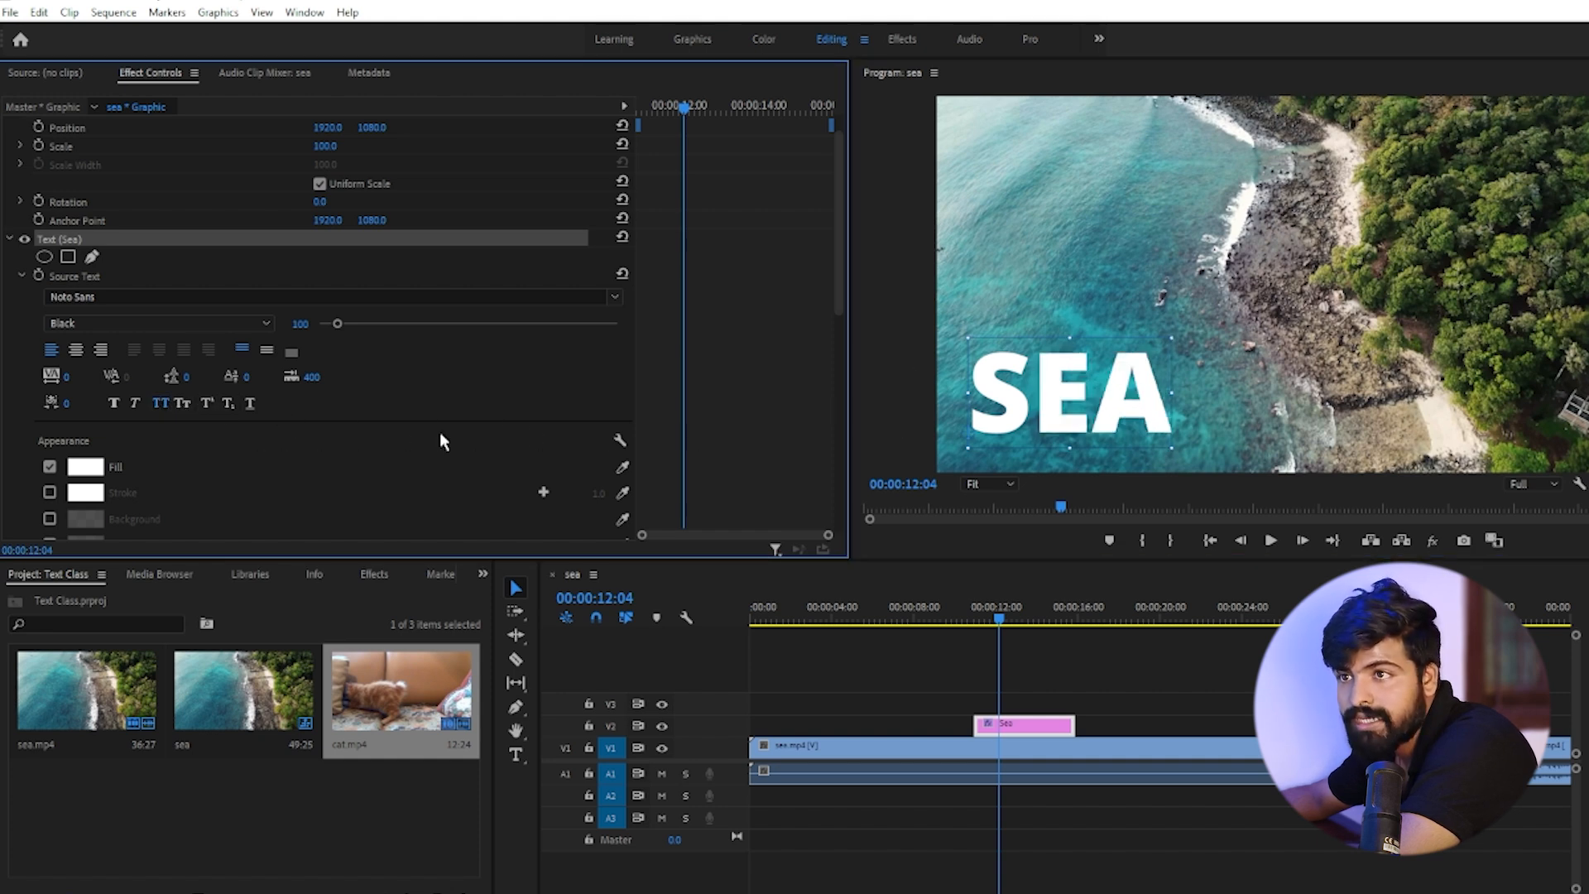
left_click(182, 404)
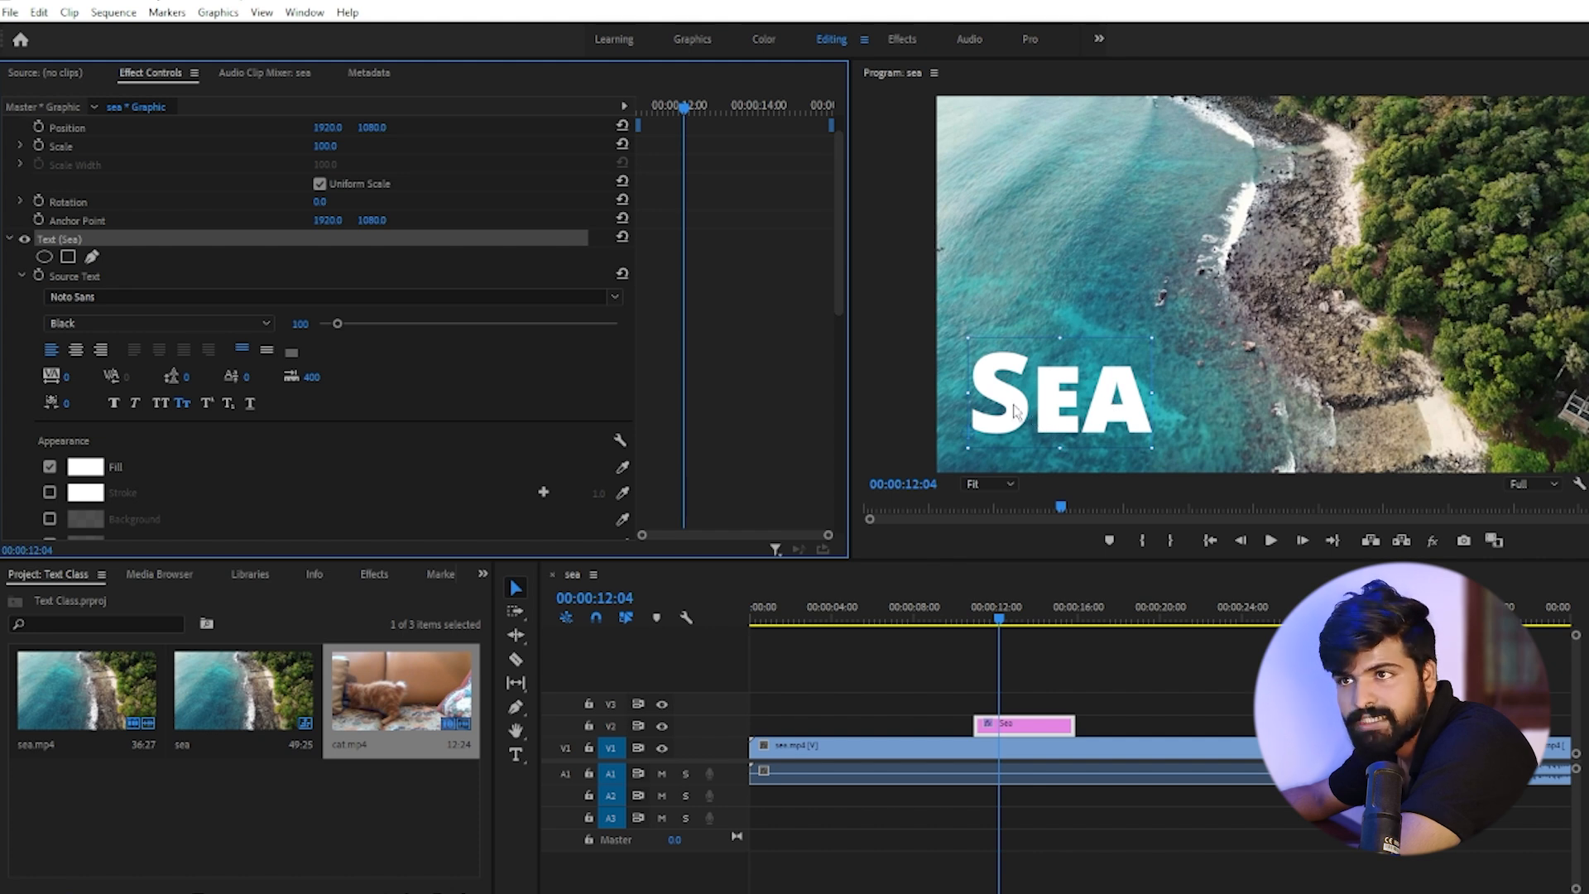
left_click(112, 402)
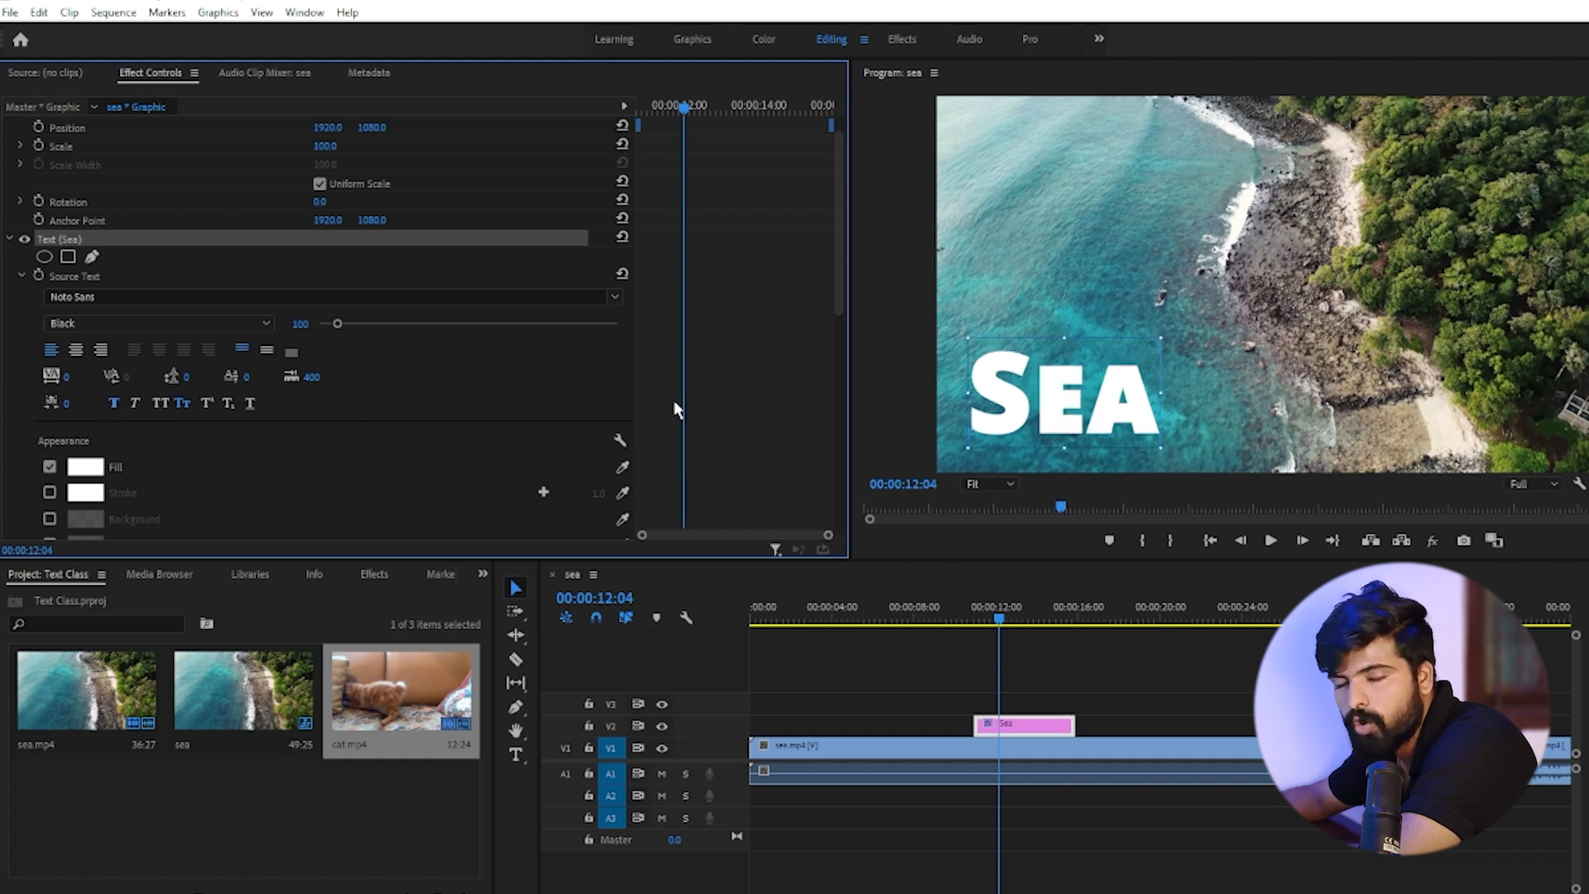
left_click(138, 403)
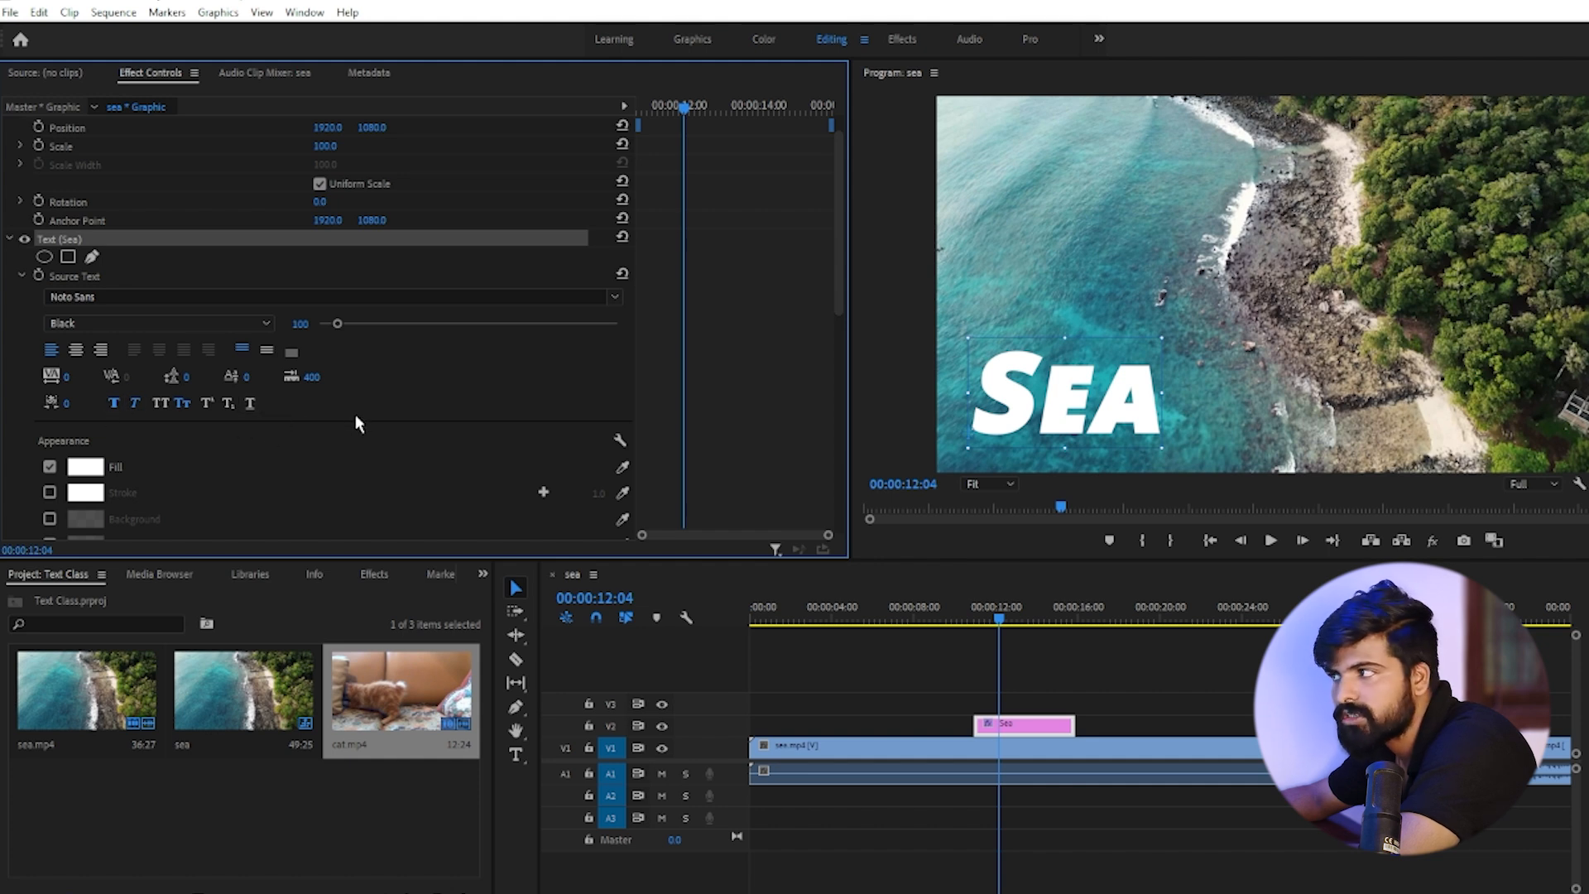
Step: Replace the text's small caps with all caps and remove the faux italic
left_click(181, 401)
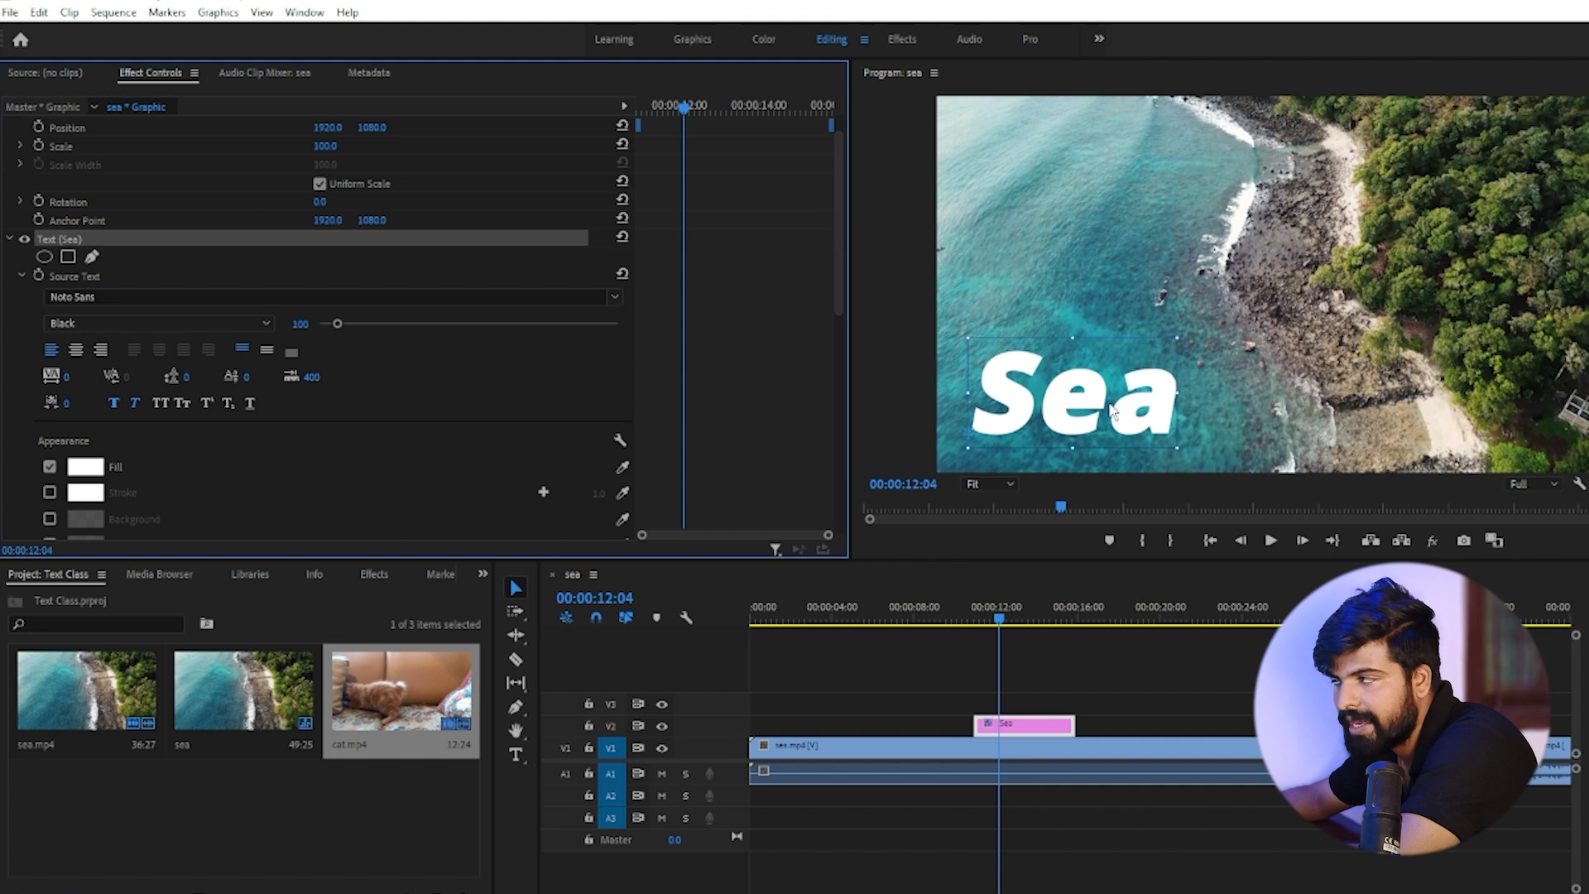
left_click(157, 401)
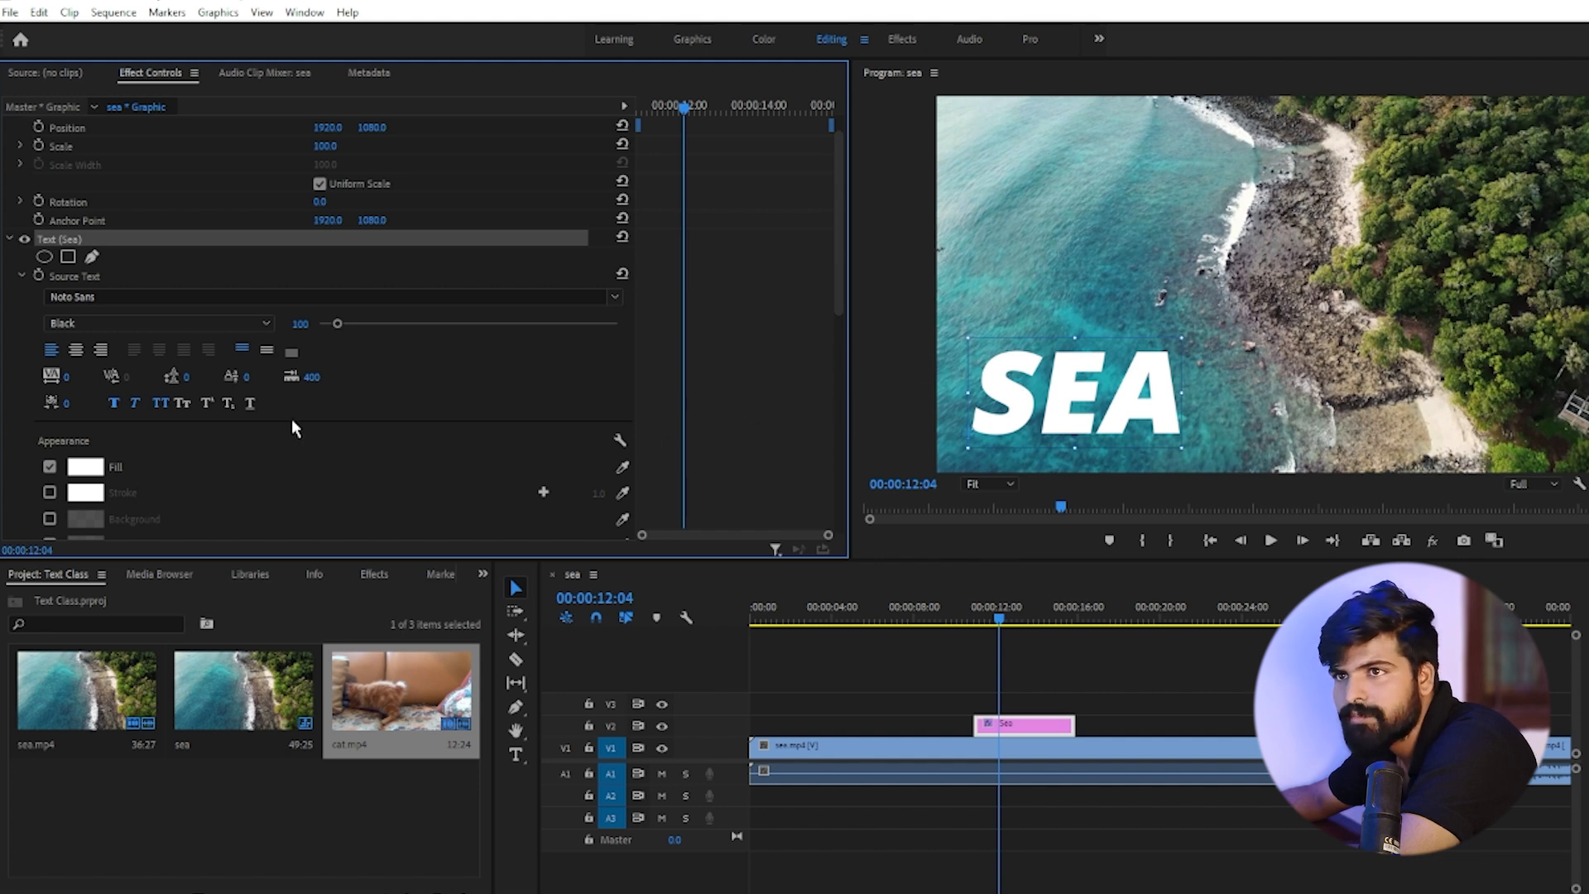
left_click(135, 403)
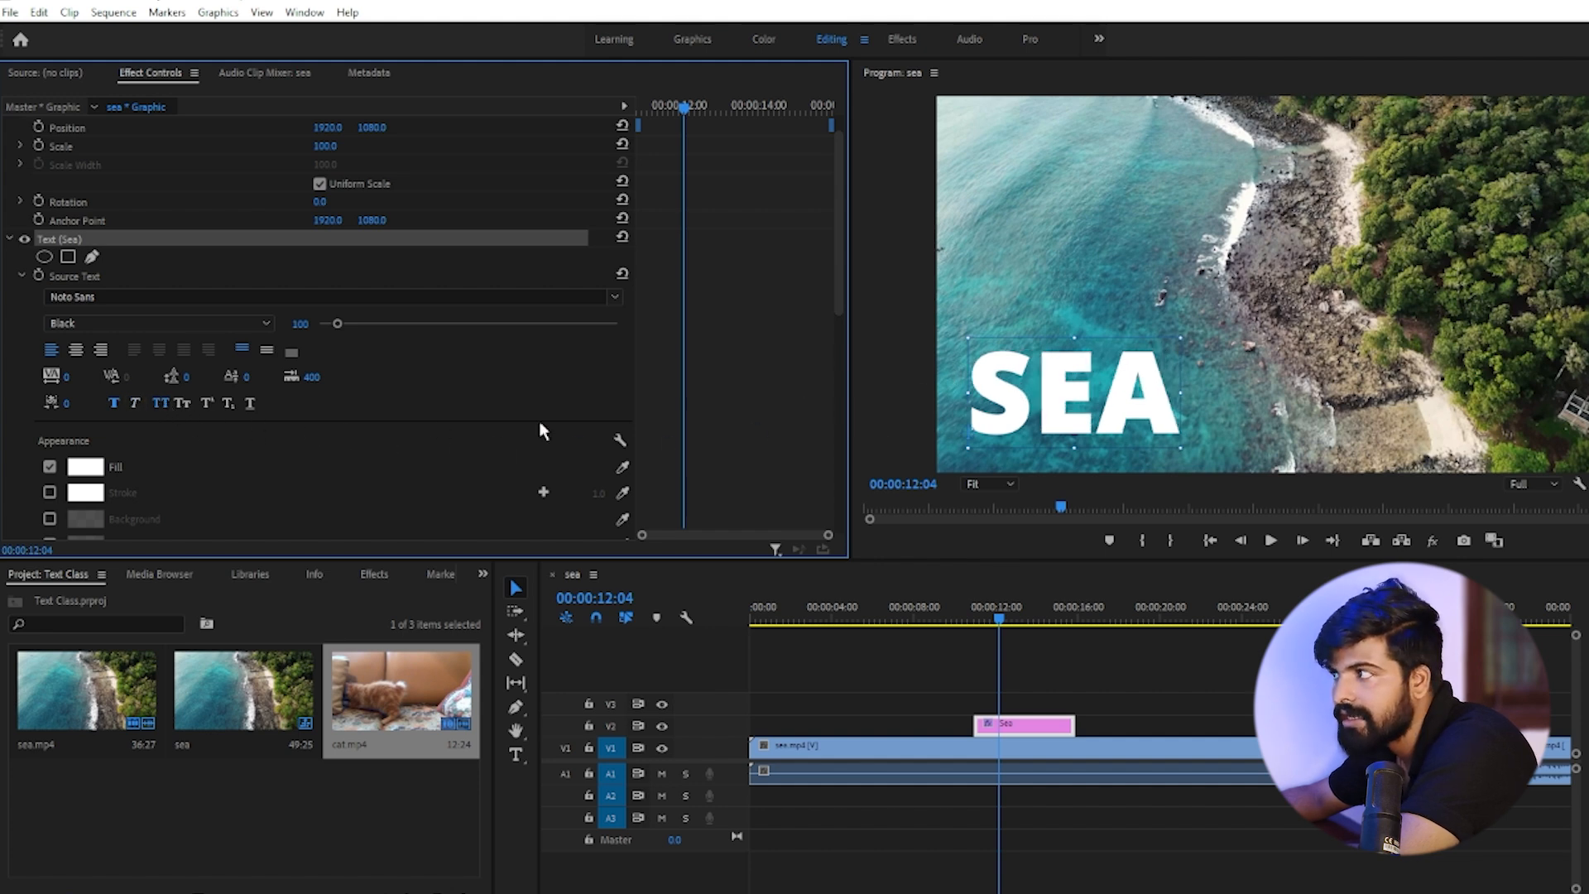
Step: Remove the faux bold from the "Sea" text and set only its letter A as superscript
left_click(115, 406)
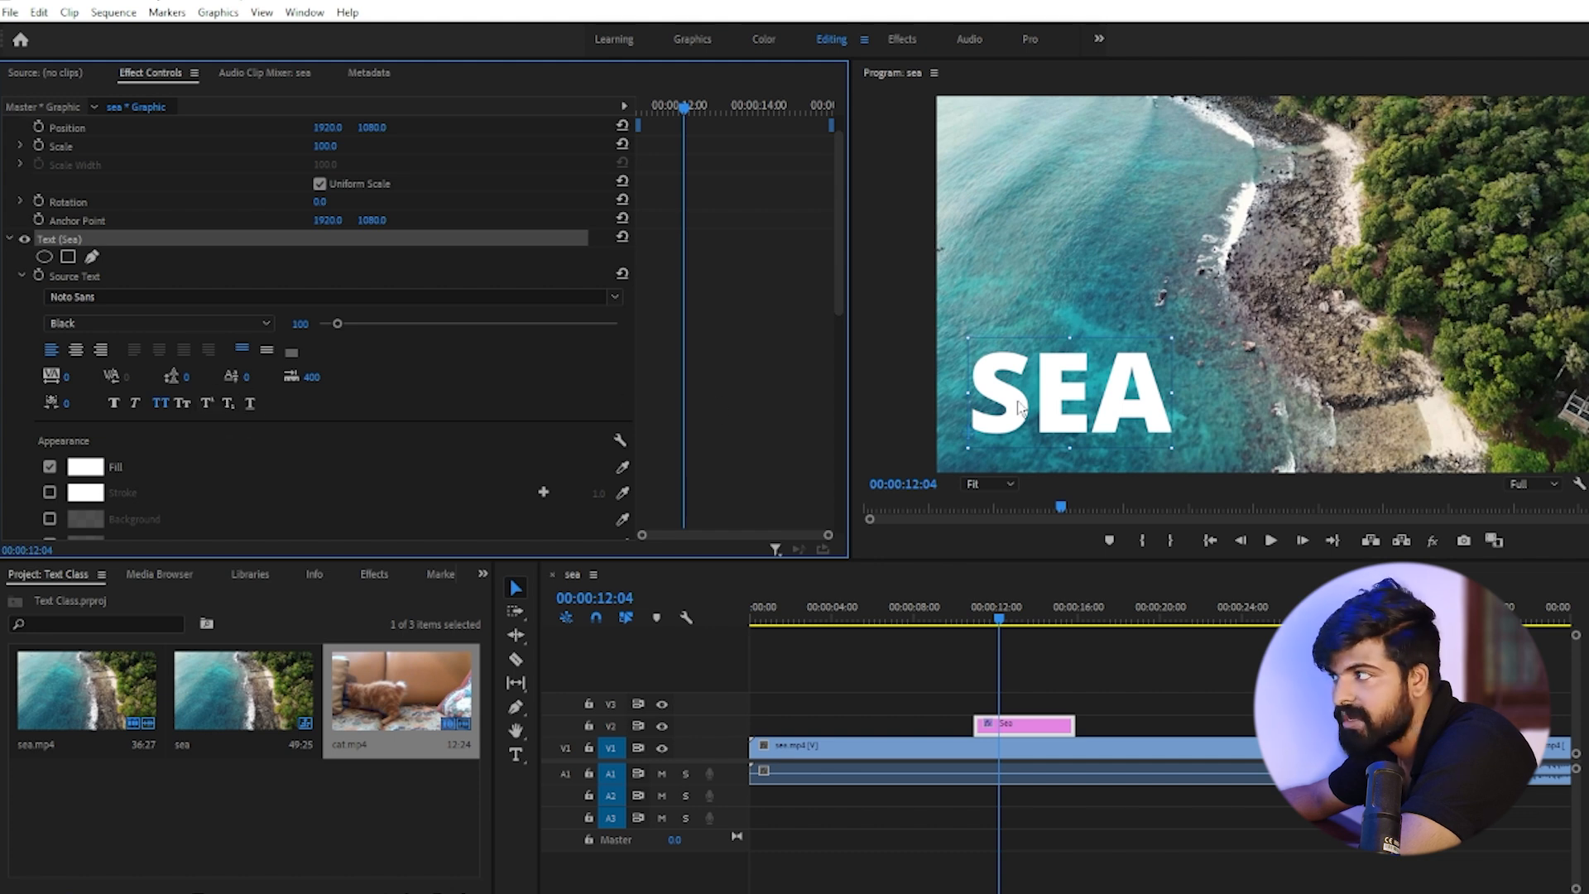
key("ctrl+s")
left_click_drag(1062, 398, 1157, 406)
double_click(1105, 403)
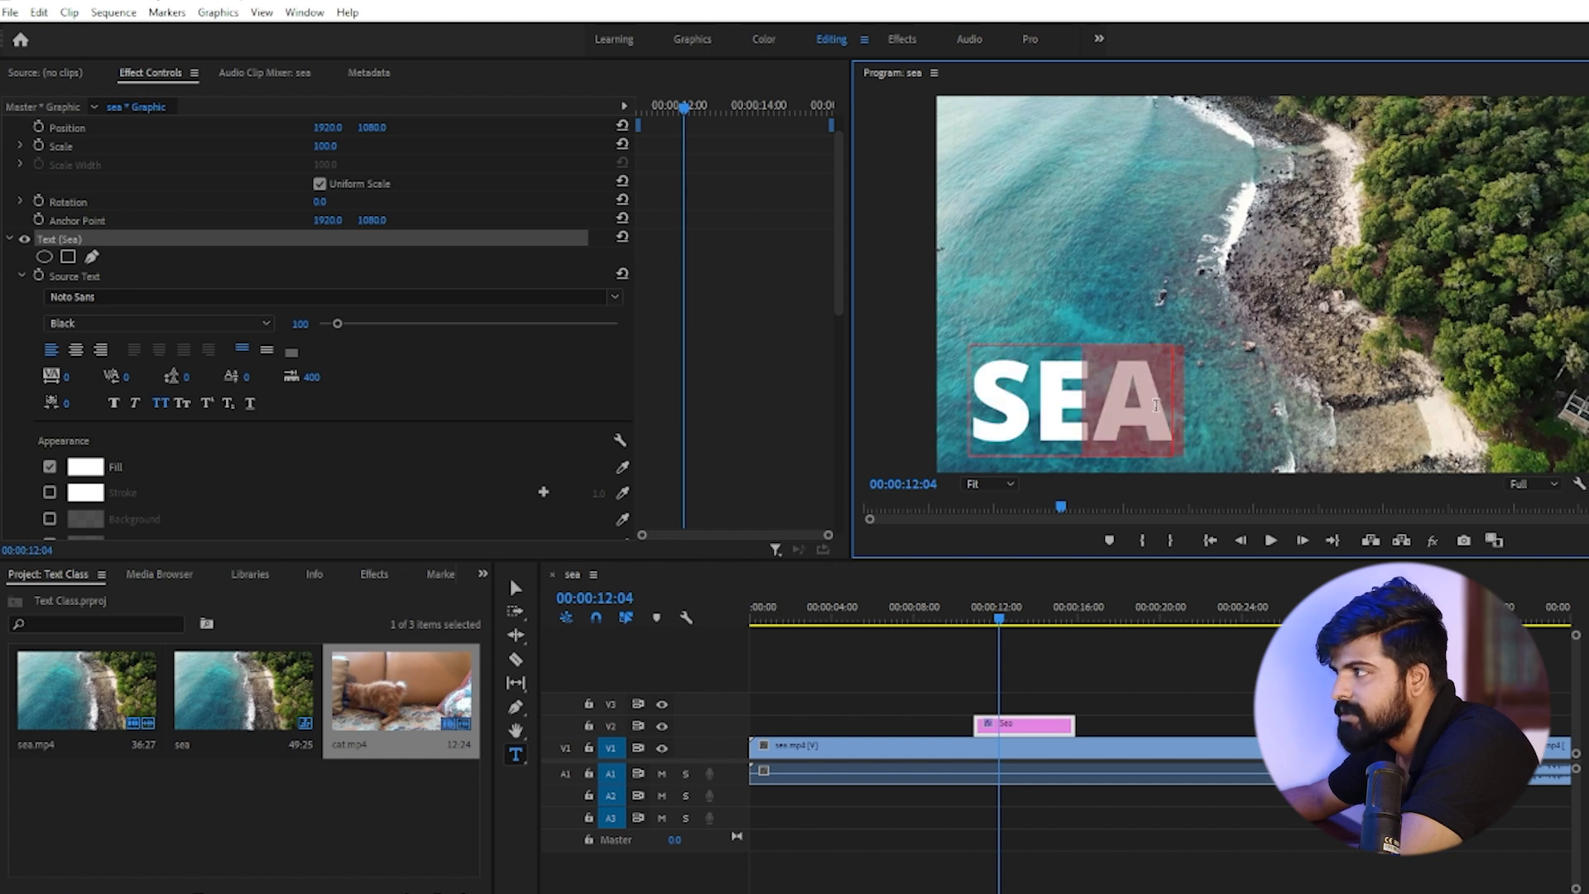
left_click(207, 403)
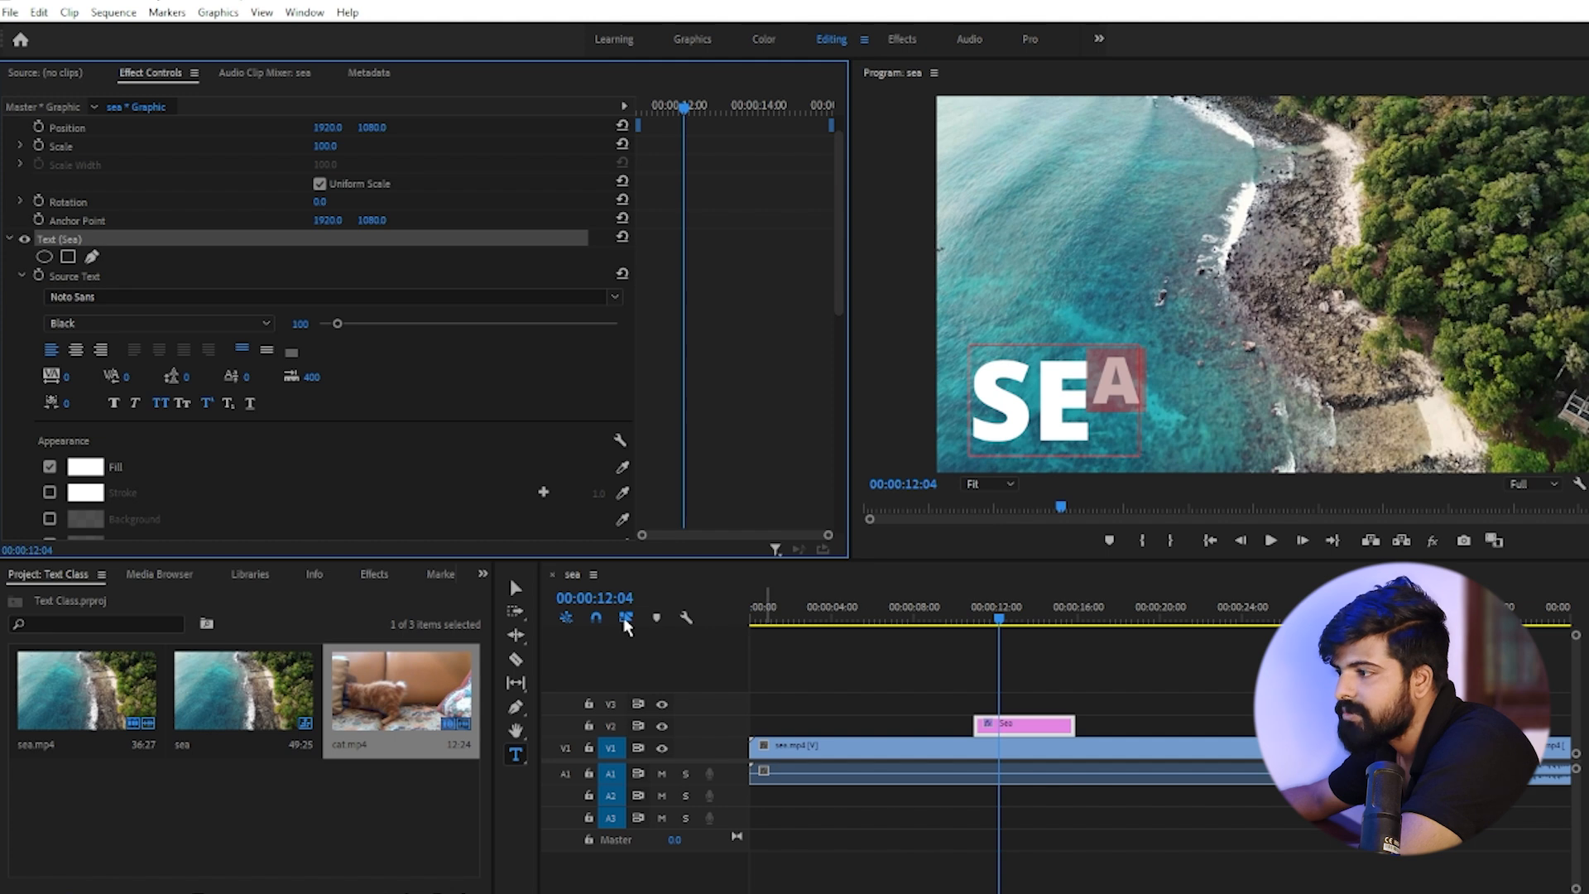
left_click(515, 589)
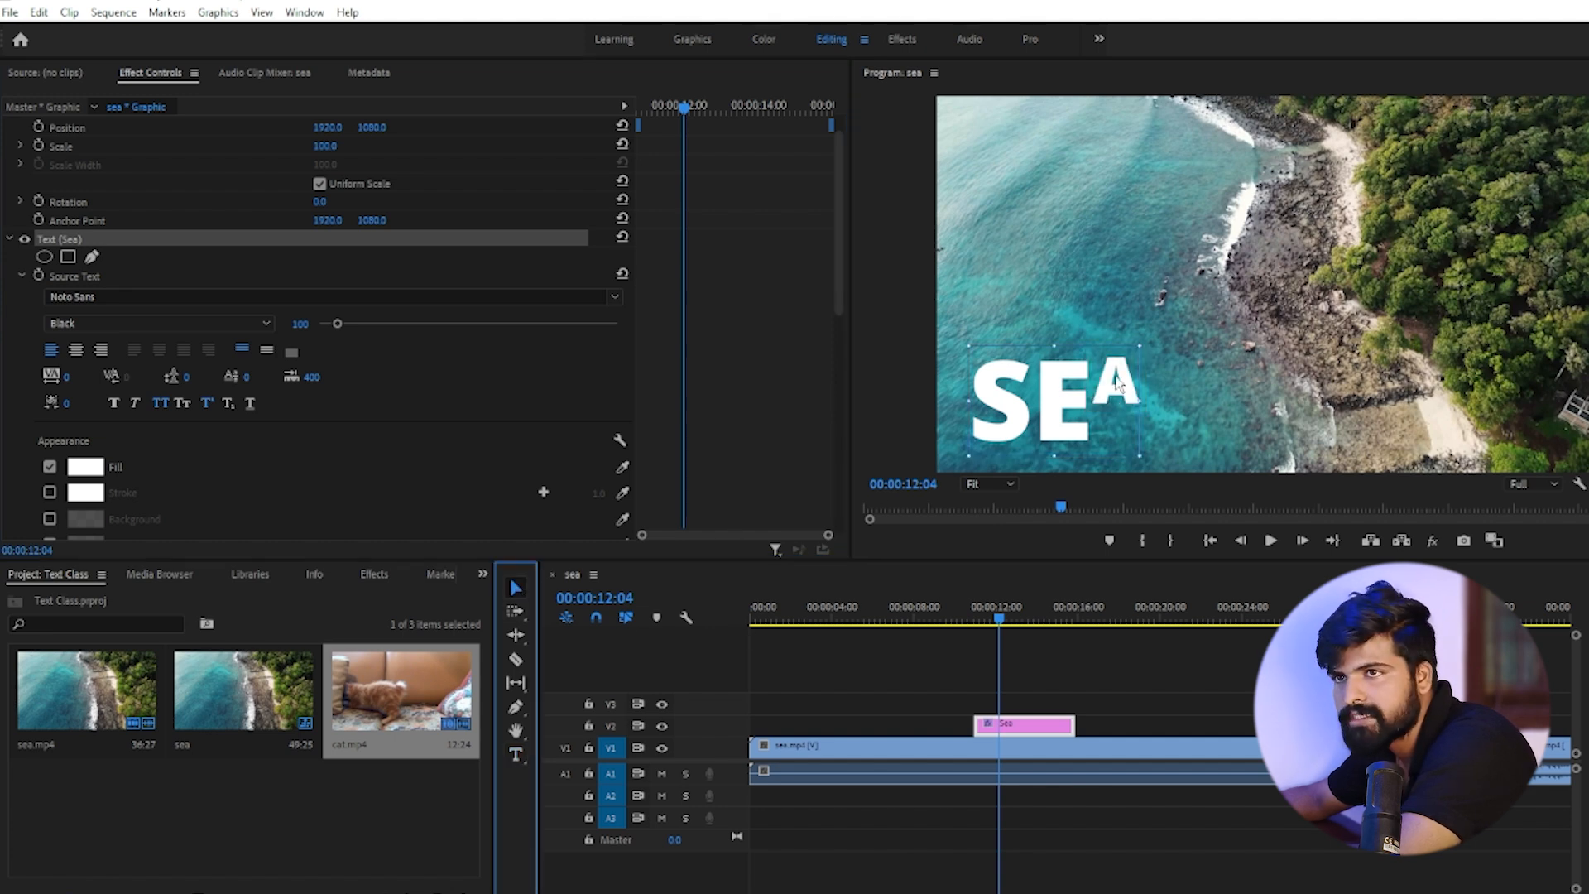
Step: Try subscript instead of superscript on the letter A of the "Sea" text
left_click(1106, 394)
key("t")
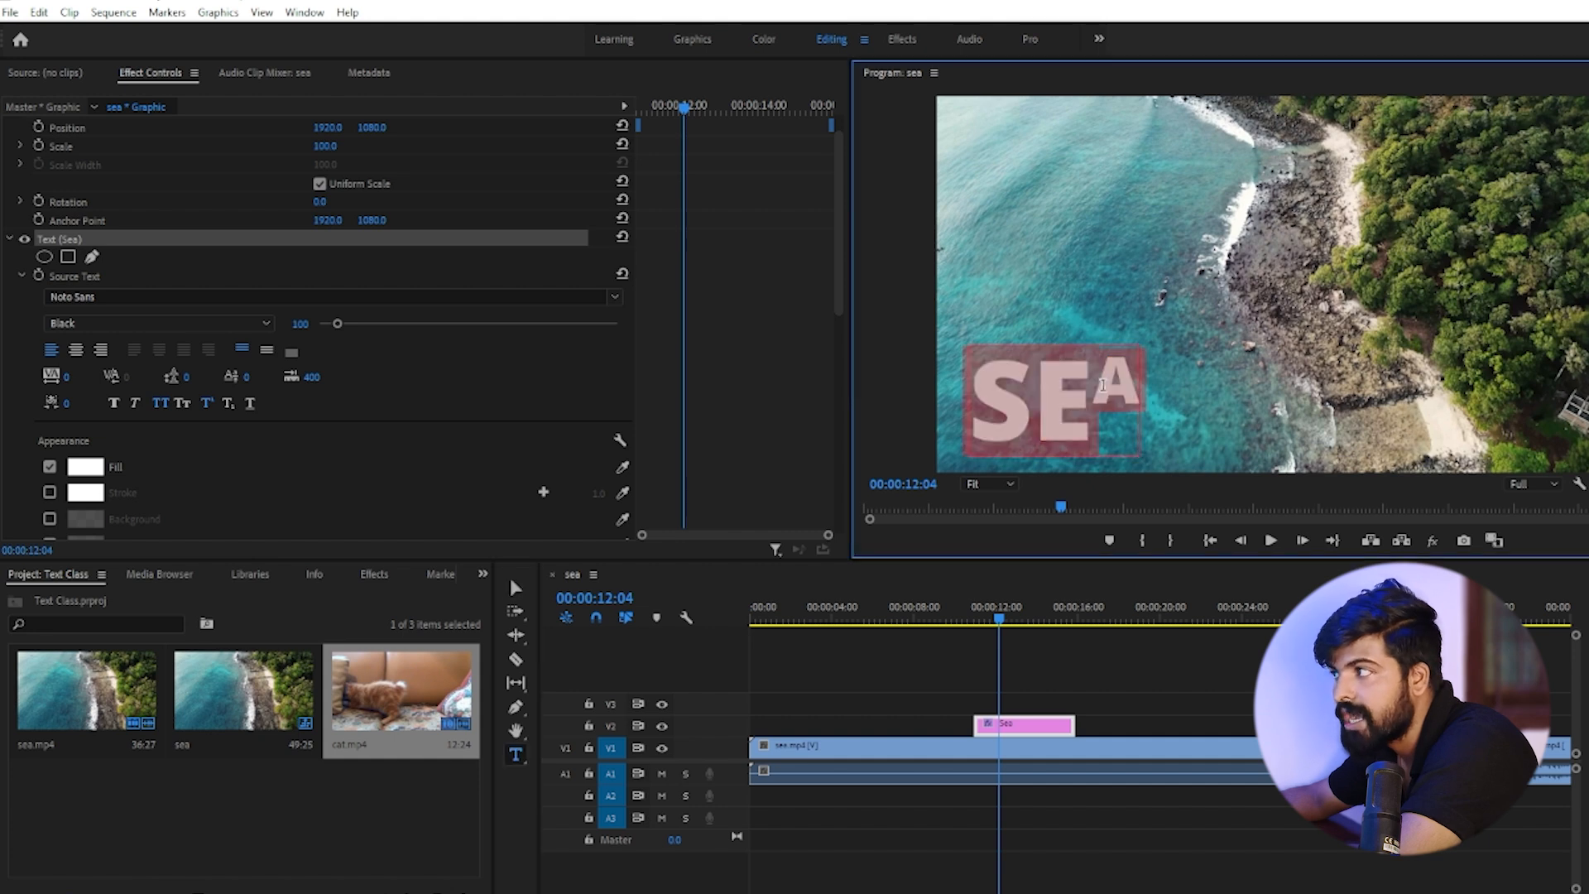
double_click(1105, 394)
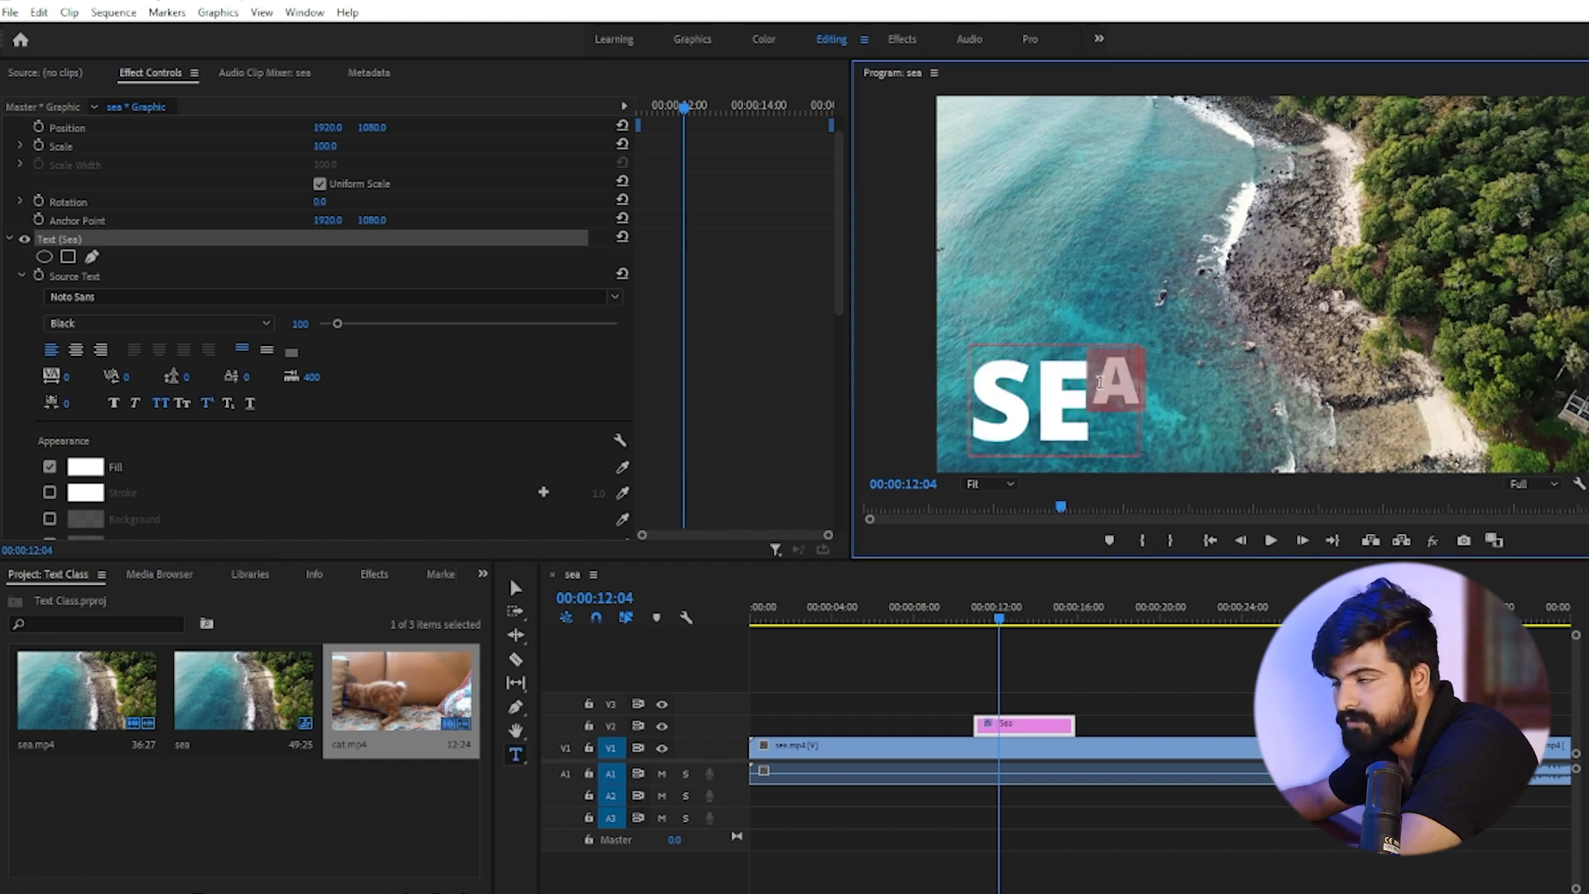
left_click(229, 404)
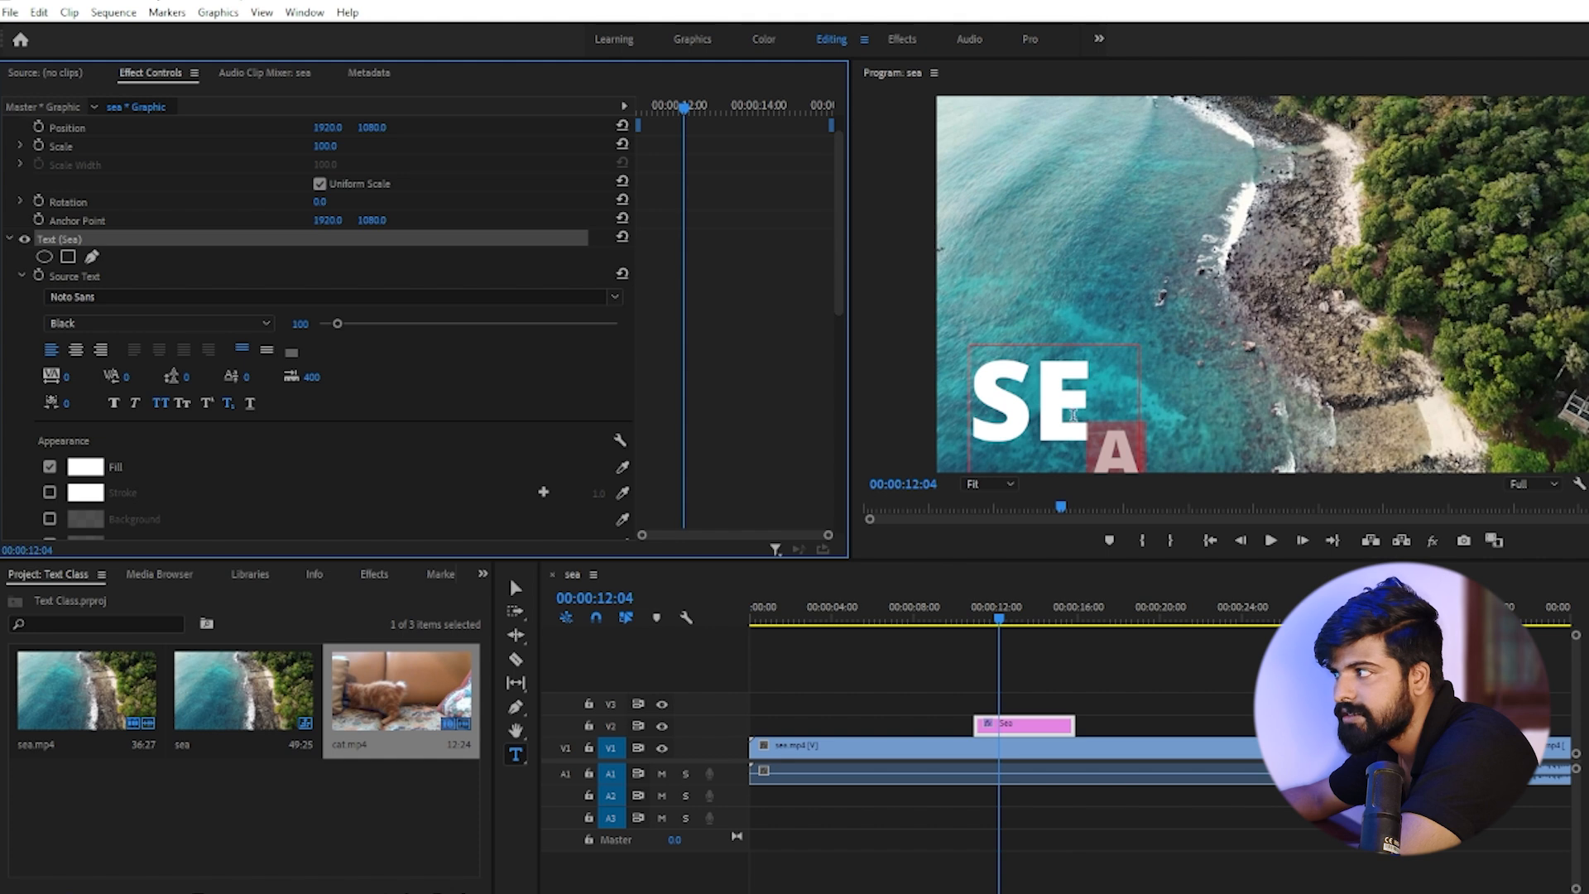
key("v")
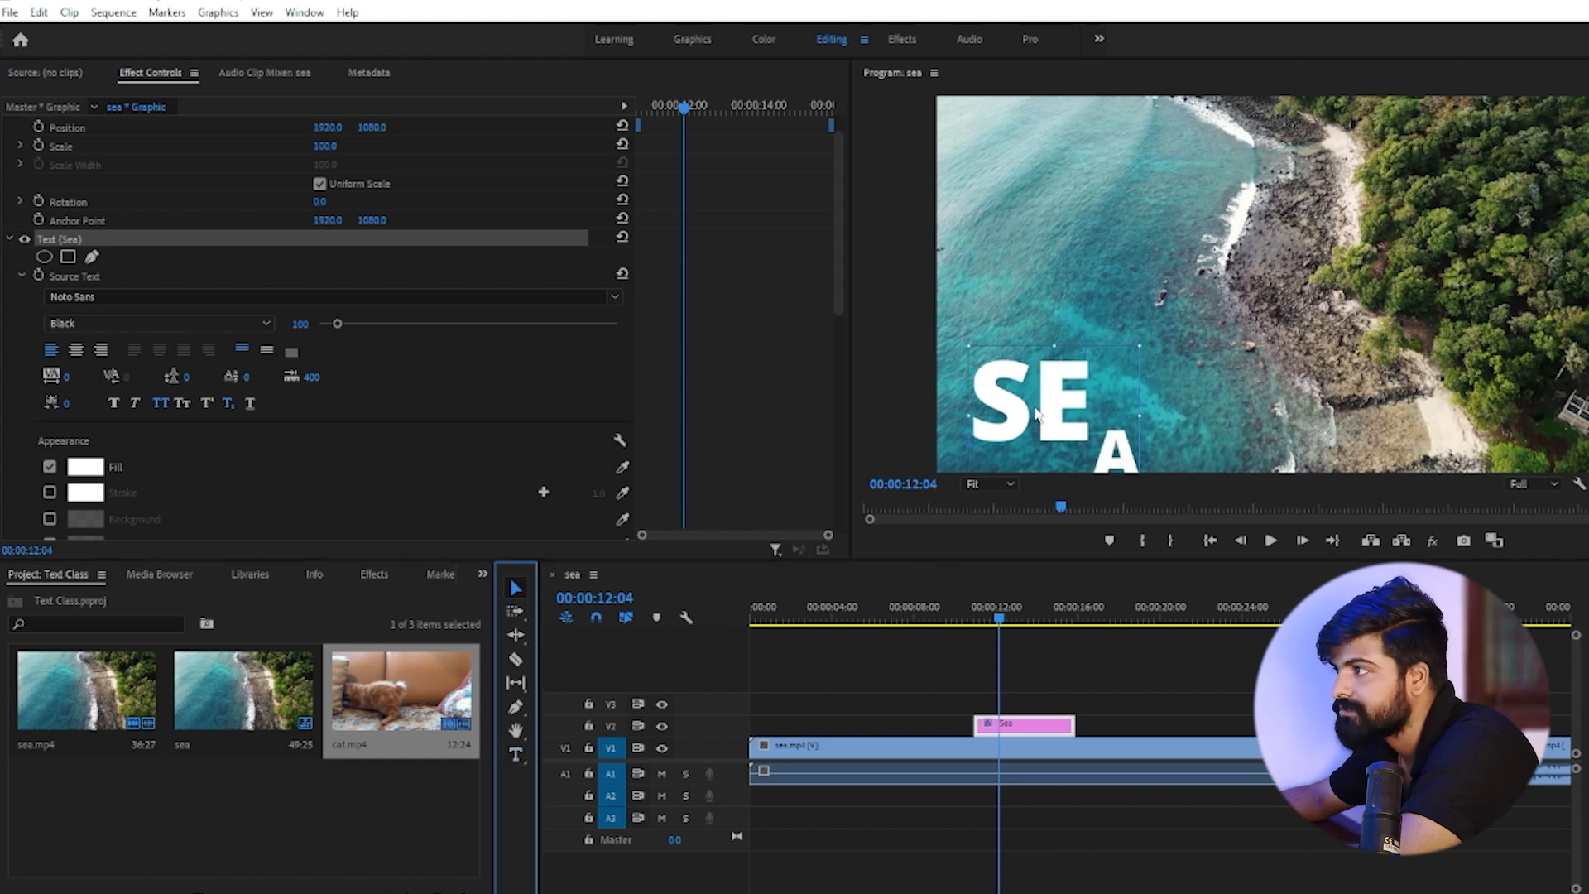
Step: Move the "Sea" text up and slightly right in the frame, and remove the subscript from its letter A
left_click(1046, 374)
left_click_drag(1046, 374, 1047, 364)
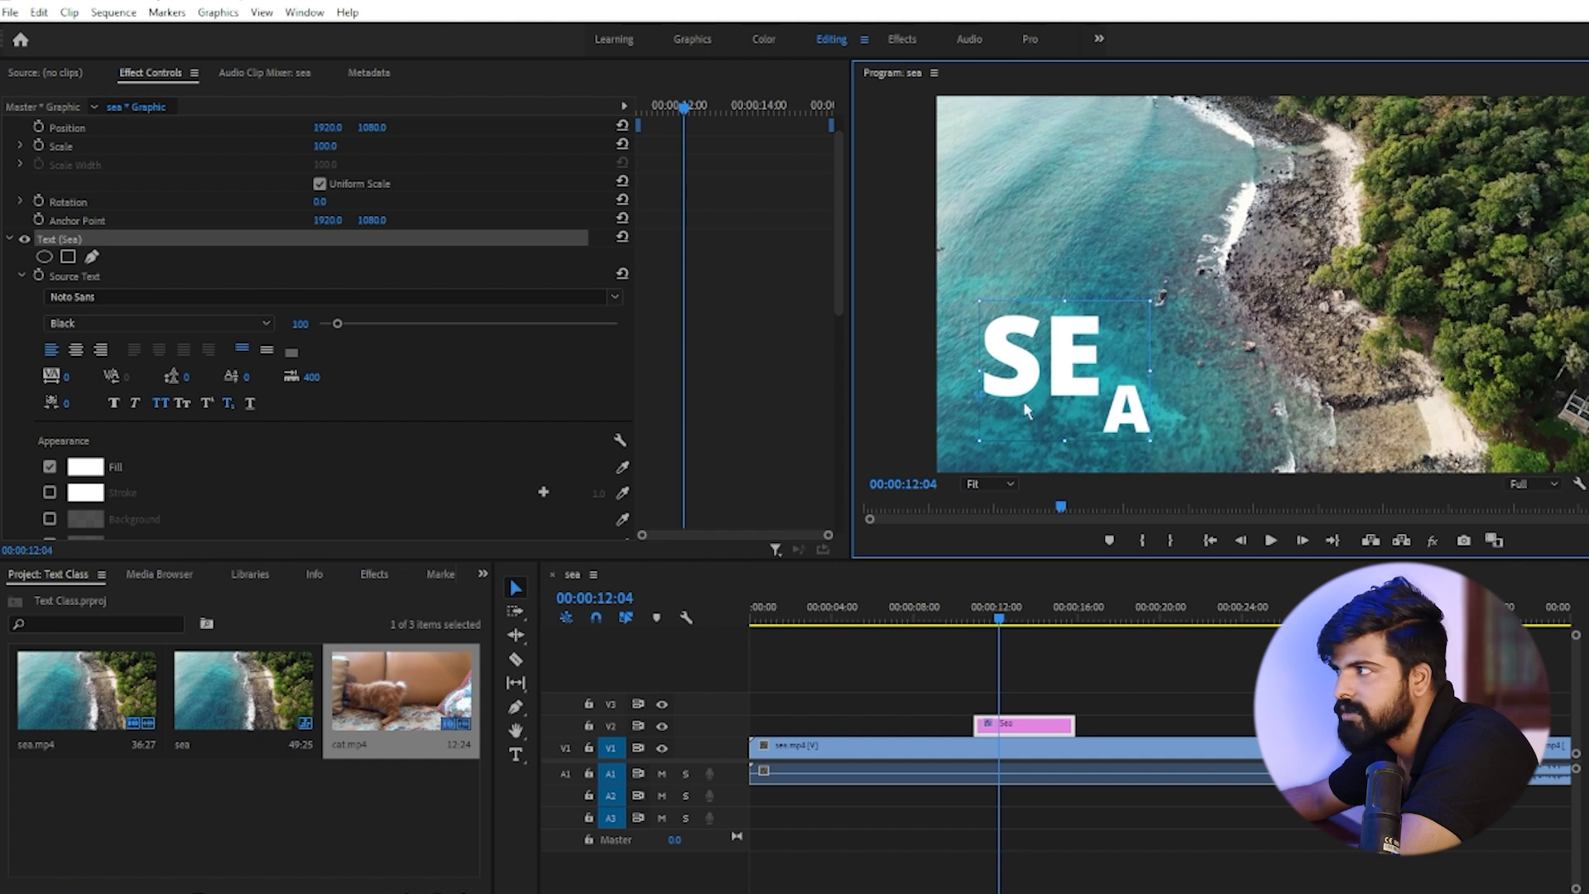
left_click(226, 407)
left_click(226, 408)
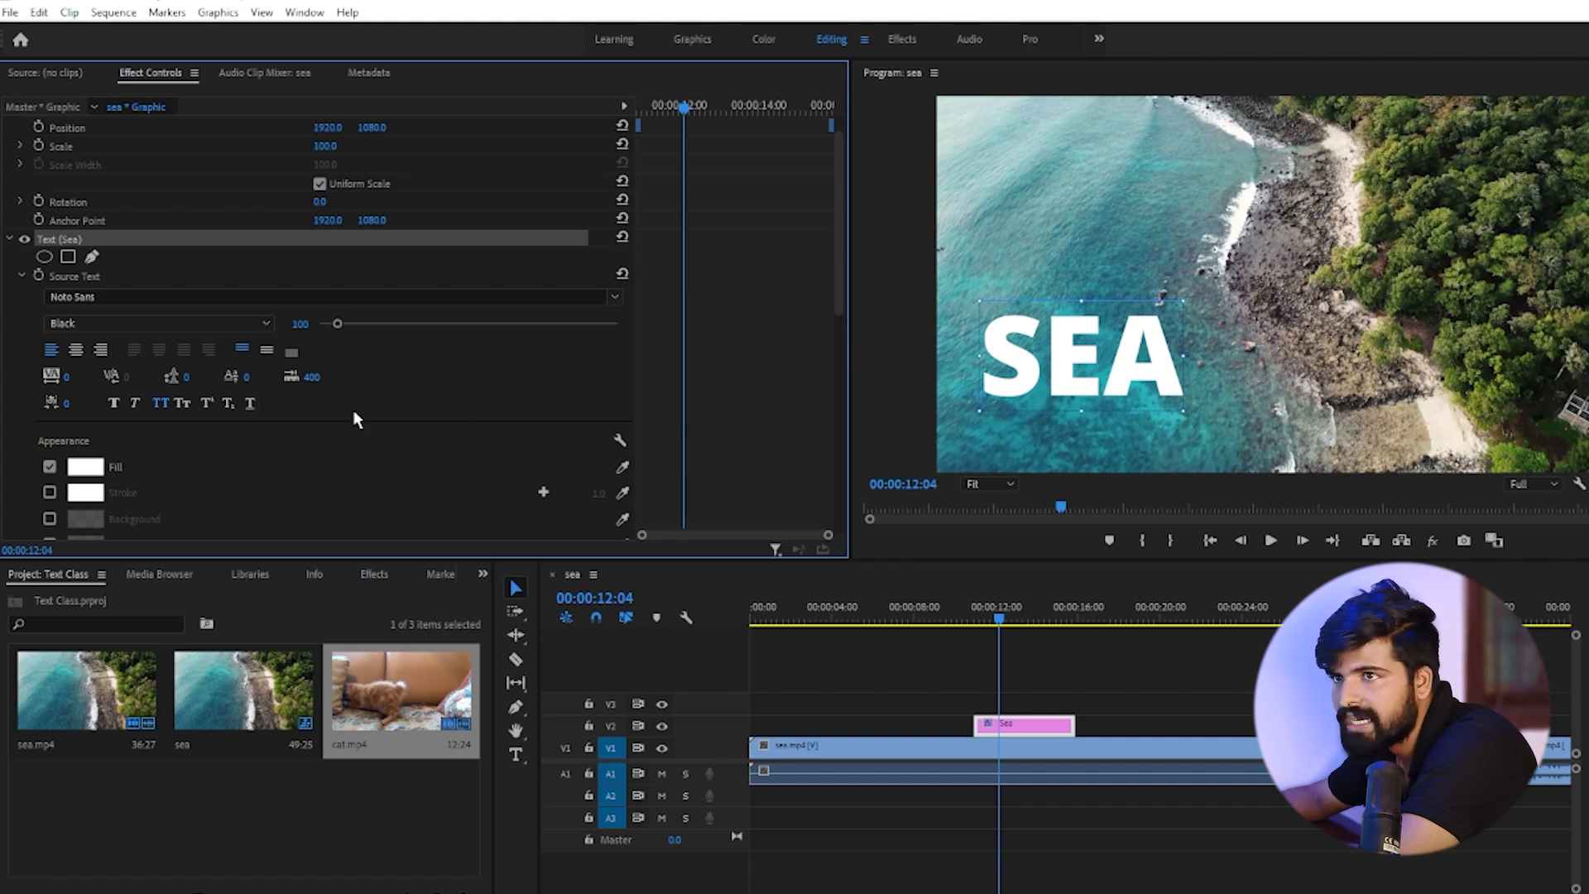
Step: Underline the "Sea" text and reposition it slightly lower in the frame's lower-left area
left_click(250, 404)
left_click_drag(1126, 368, 1138, 380)
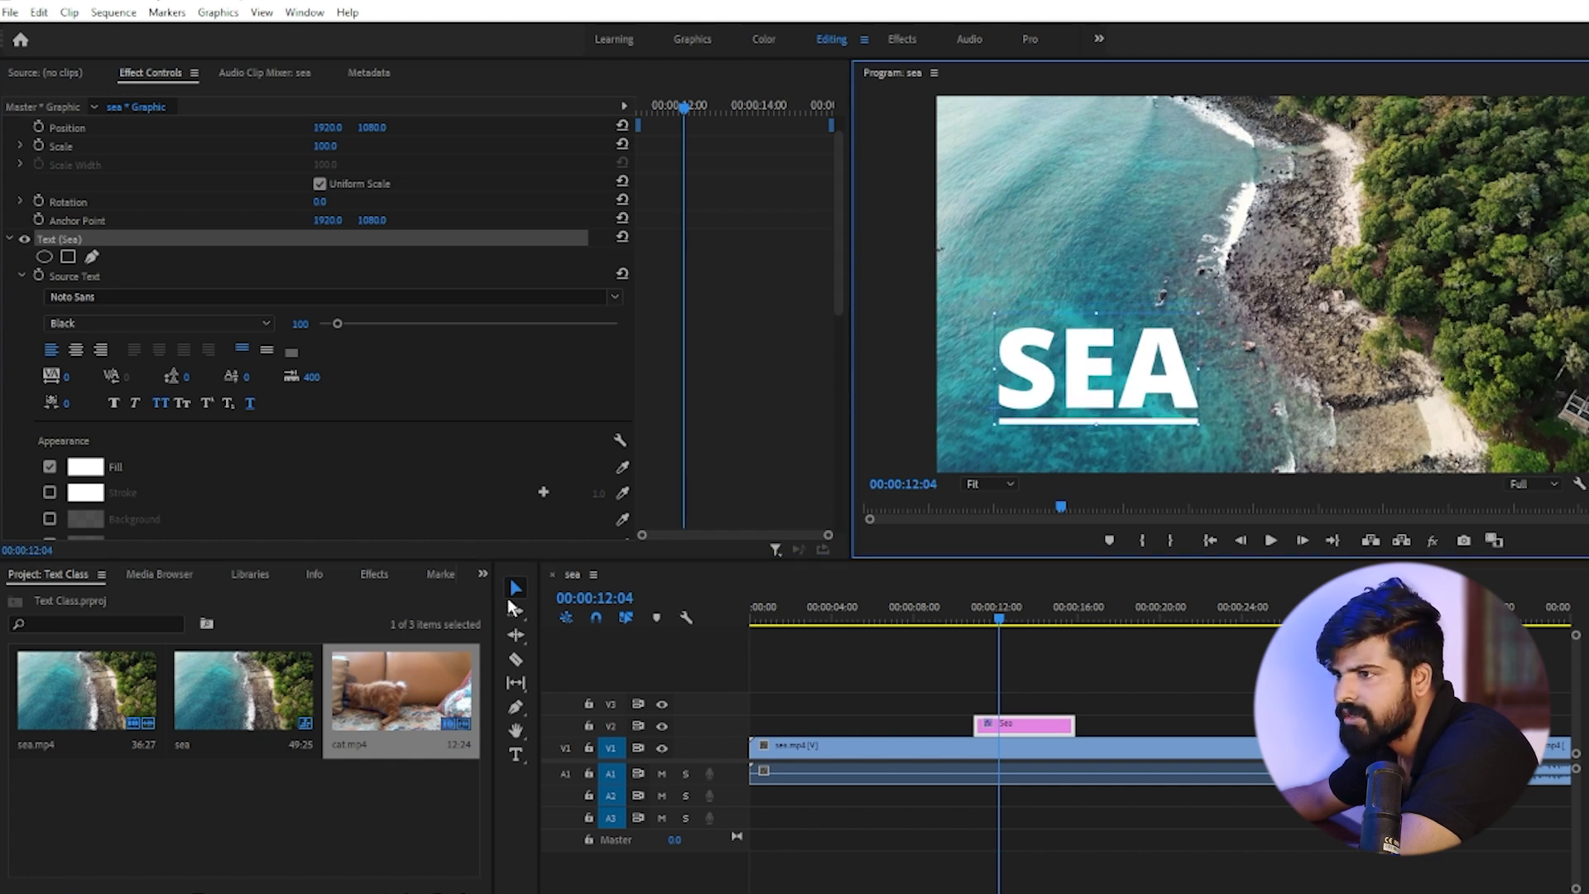
left_click(954, 666)
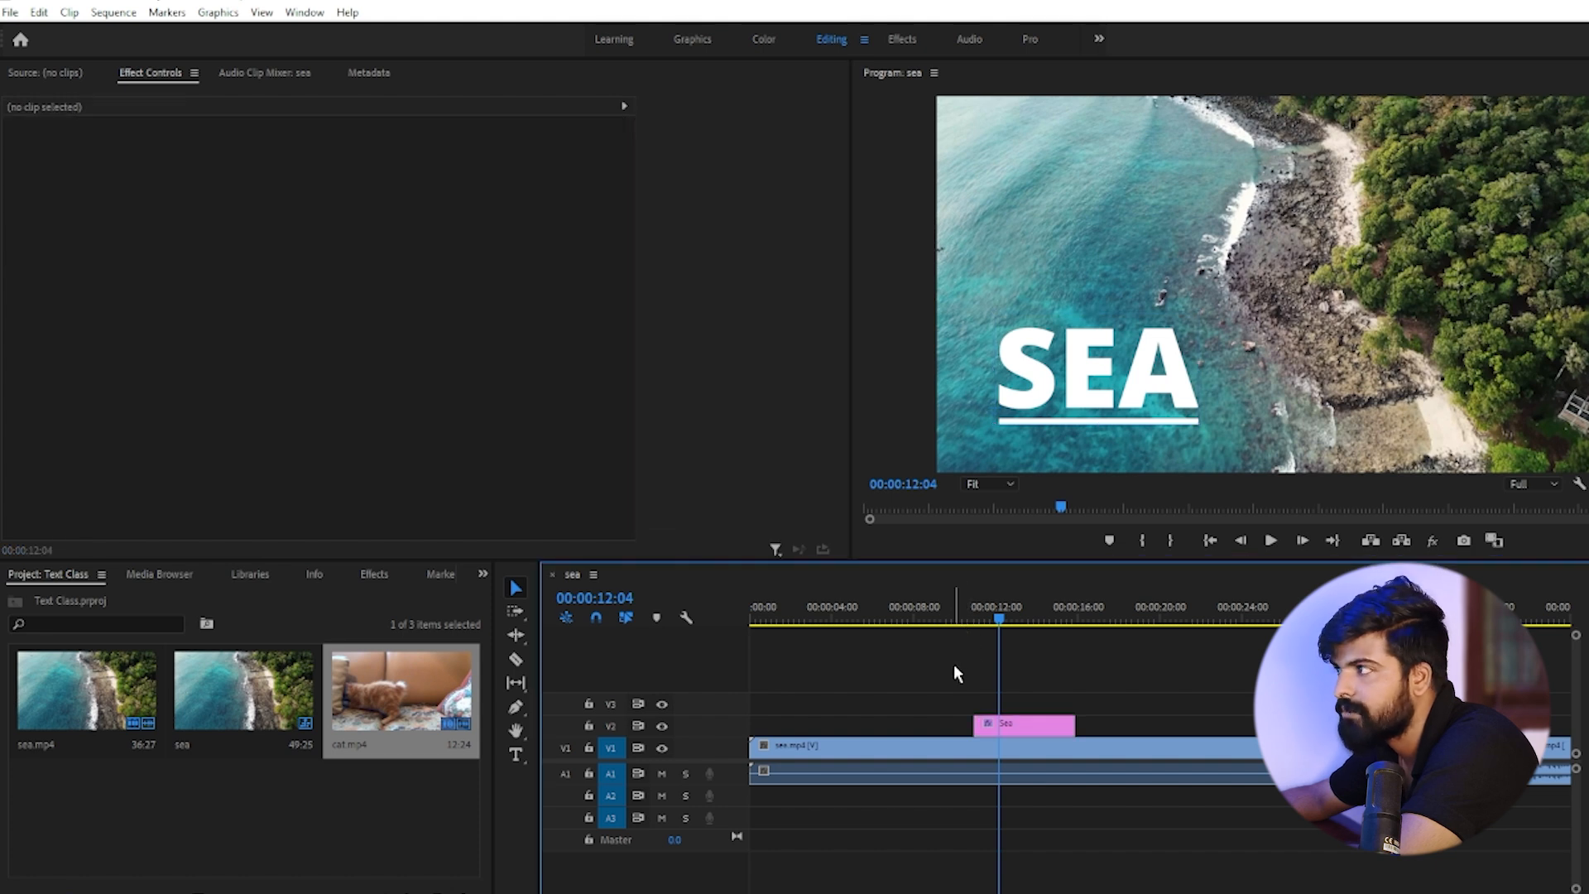
left_click_drag(1086, 381, 1065, 402)
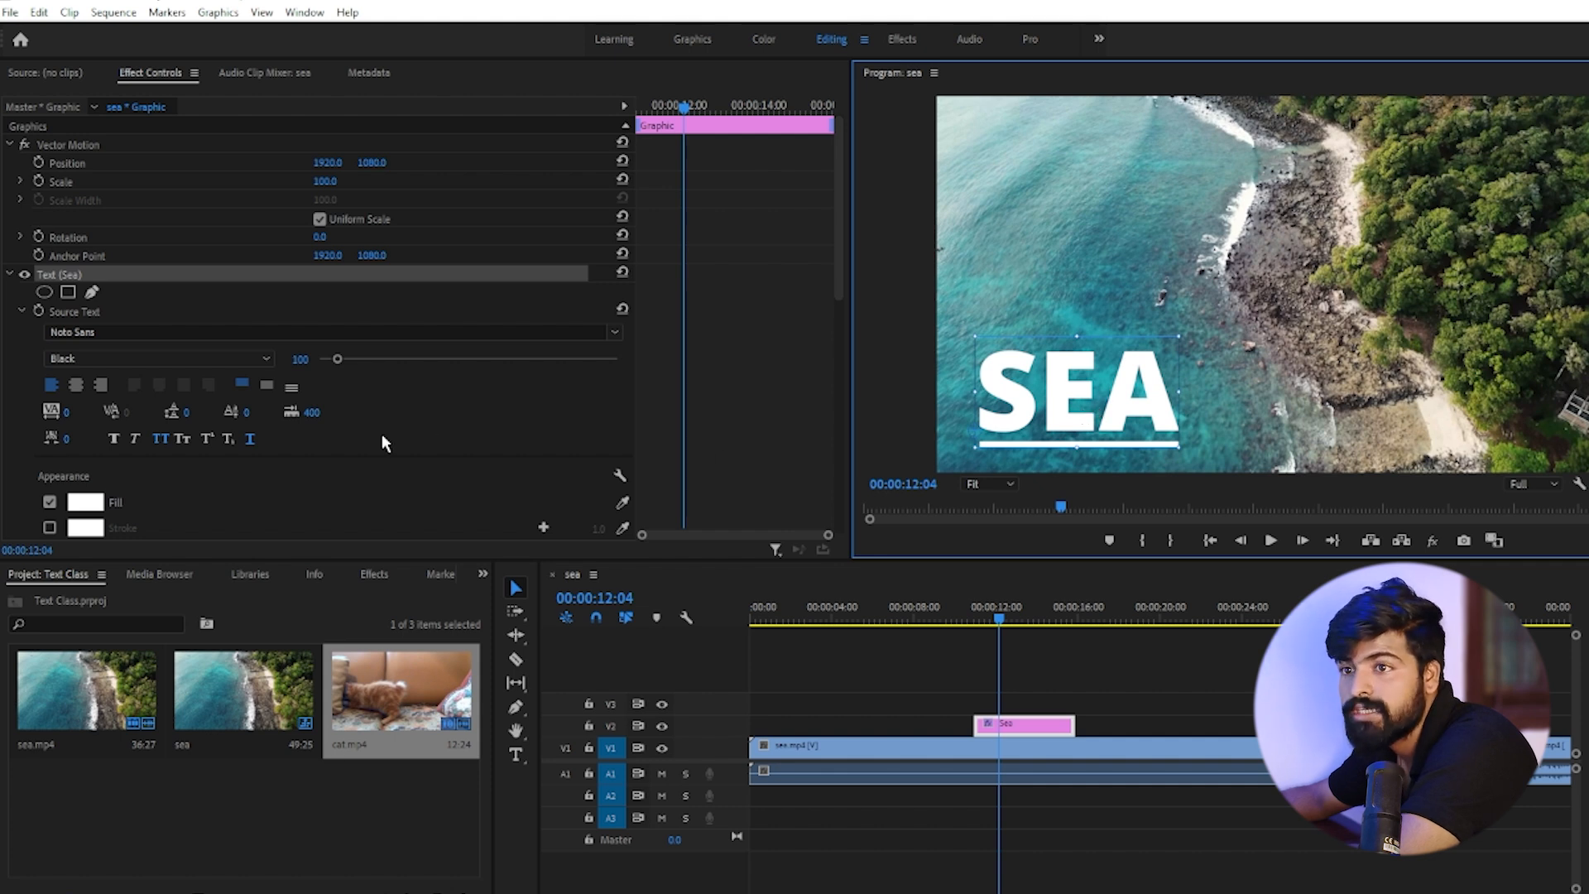
Step: Change the "Sea" text's fill color to a saturated blue
scroll(339, 426, "down", 2)
scroll(242, 428, "down", 2)
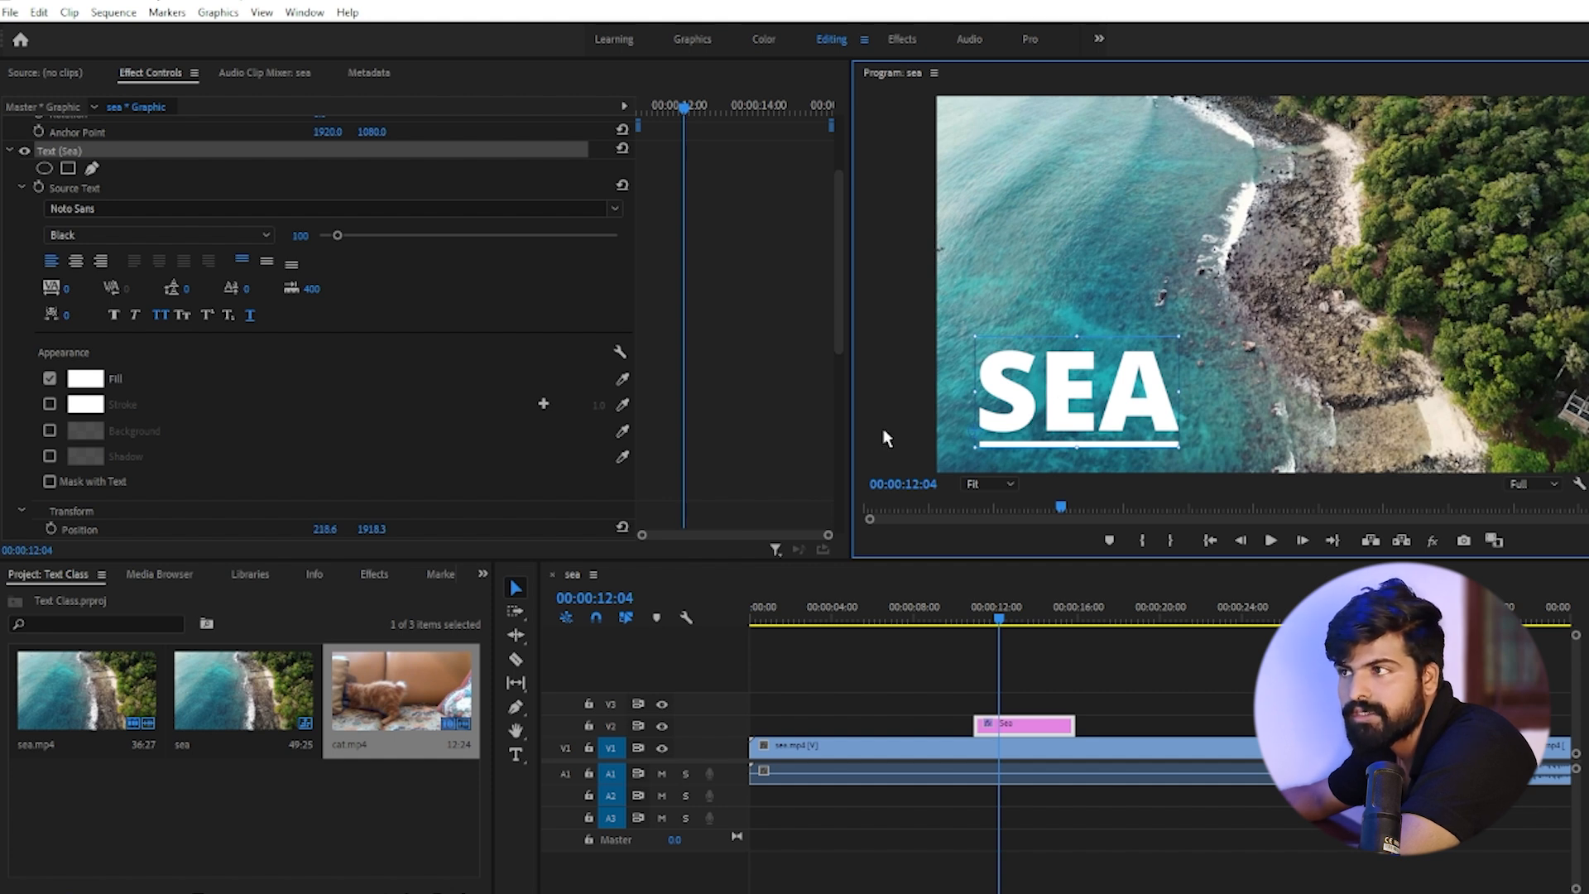
left_click(76, 378)
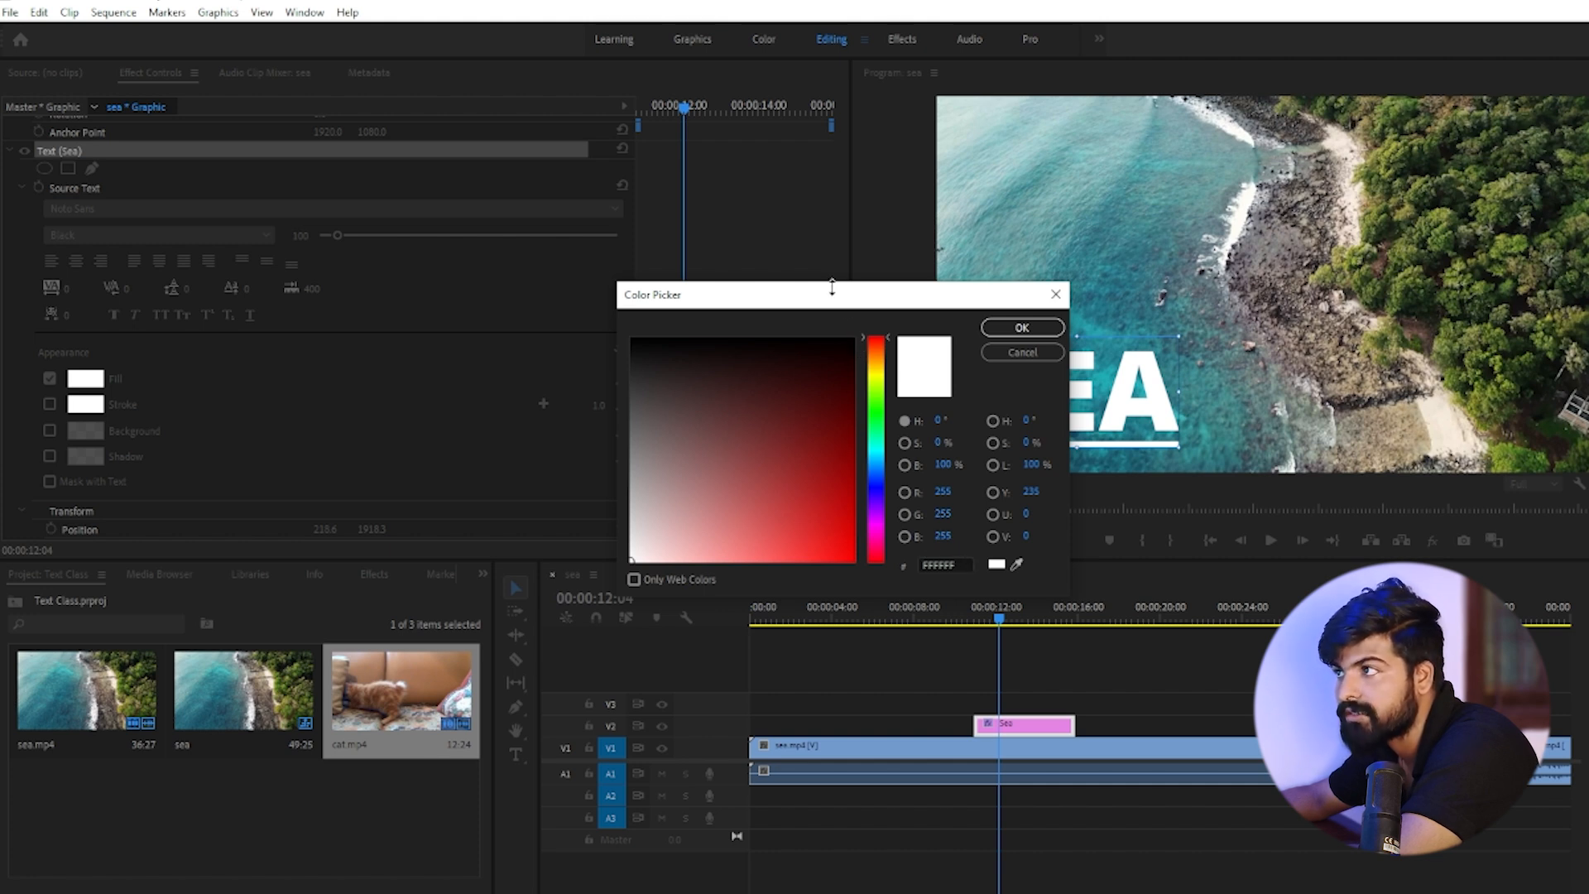
left_click_drag(828, 296, 539, 230)
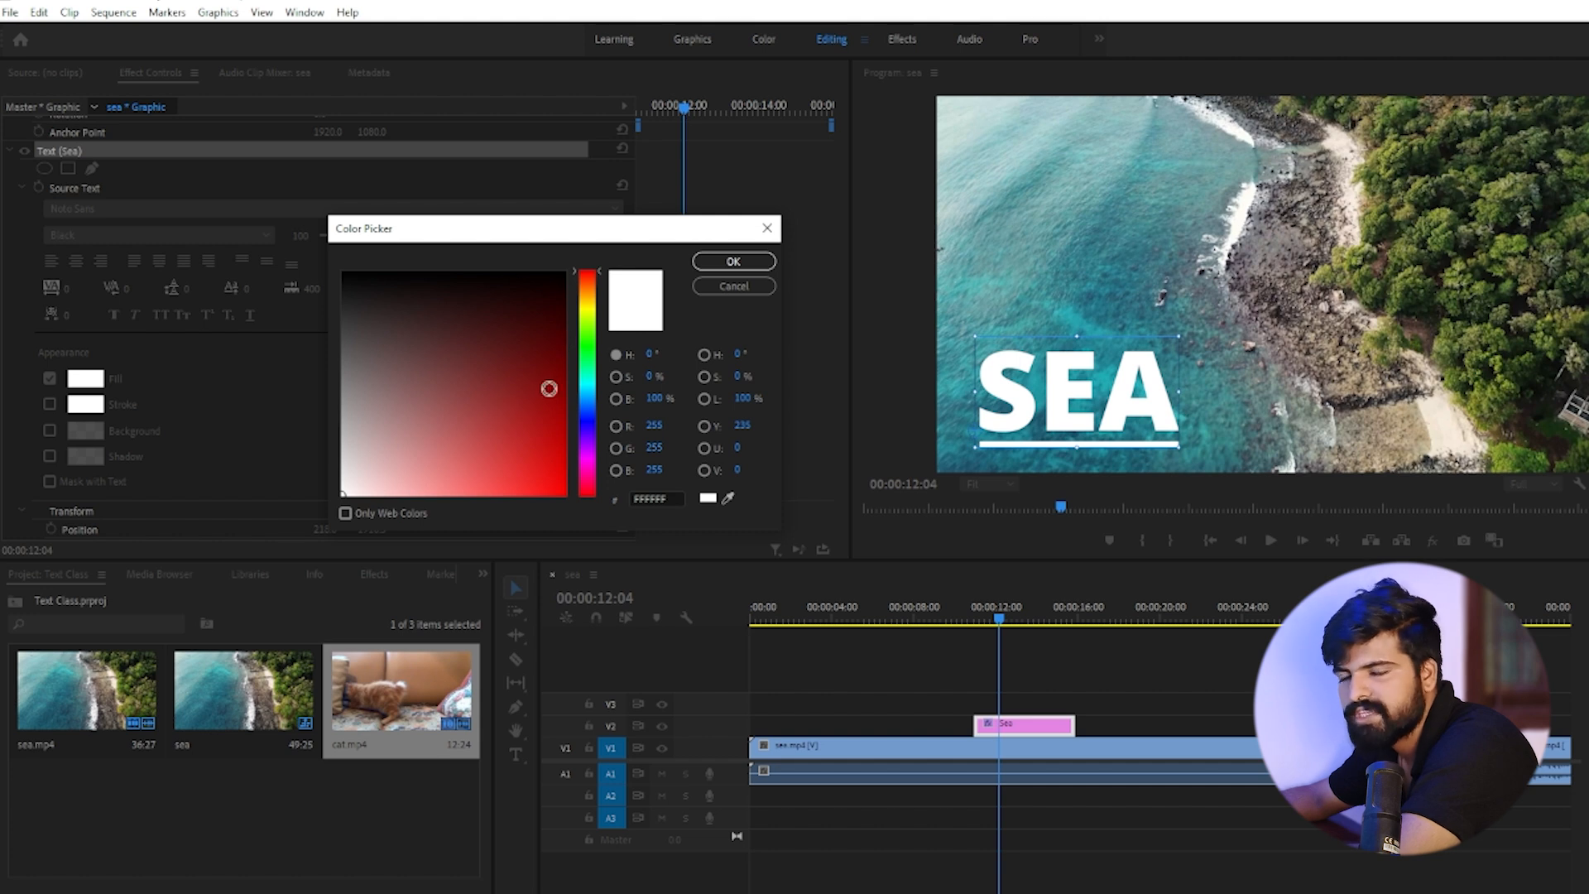
left_click_drag(594, 399, 593, 418)
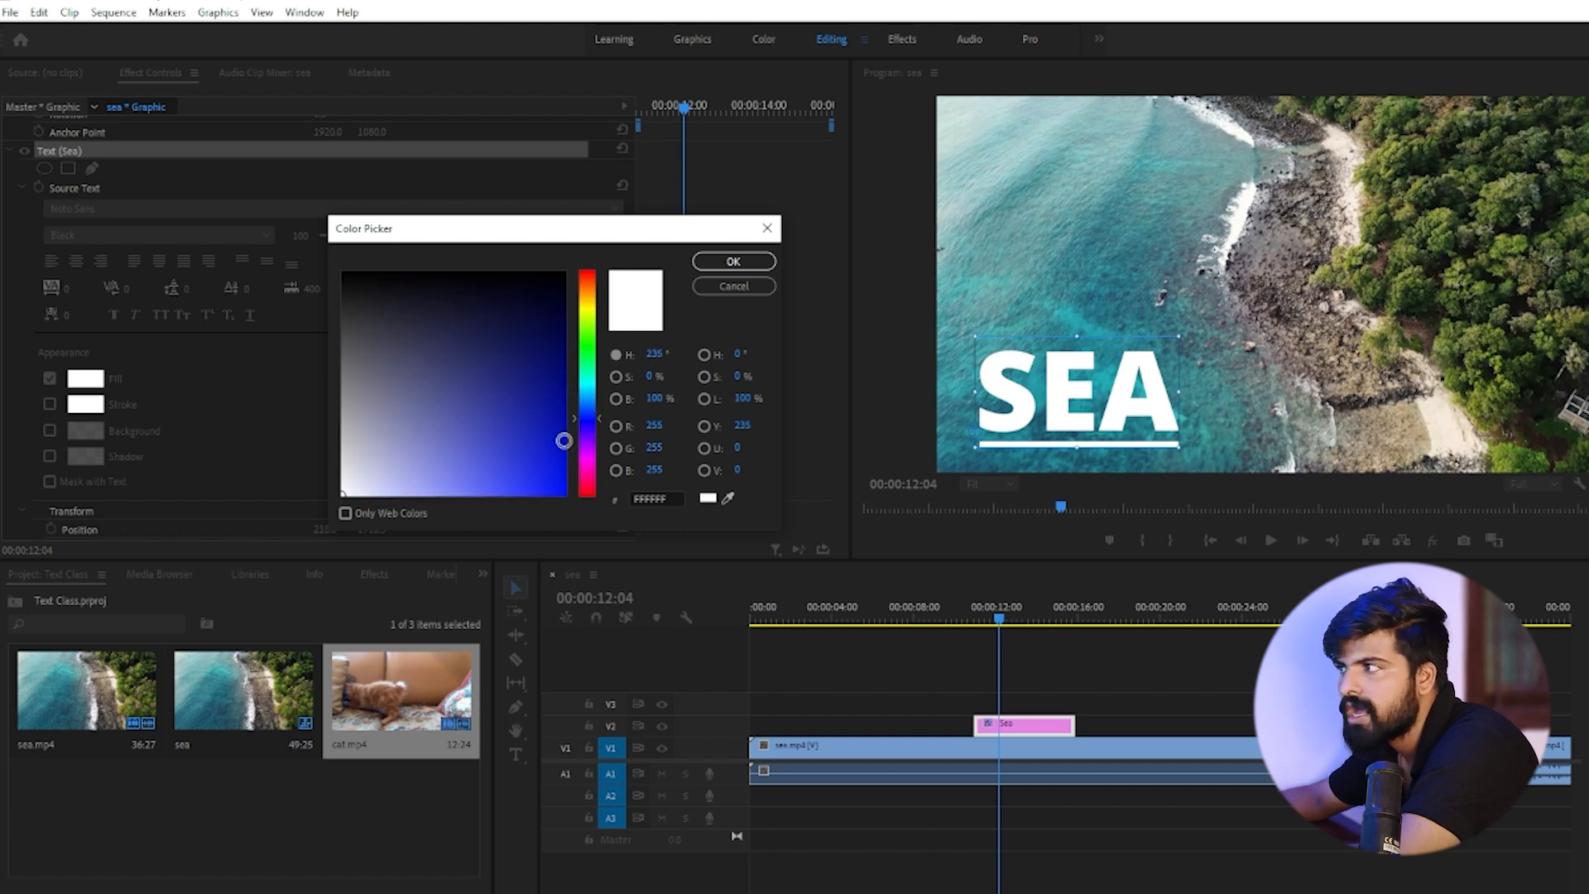
left_click(546, 466)
left_click(733, 261)
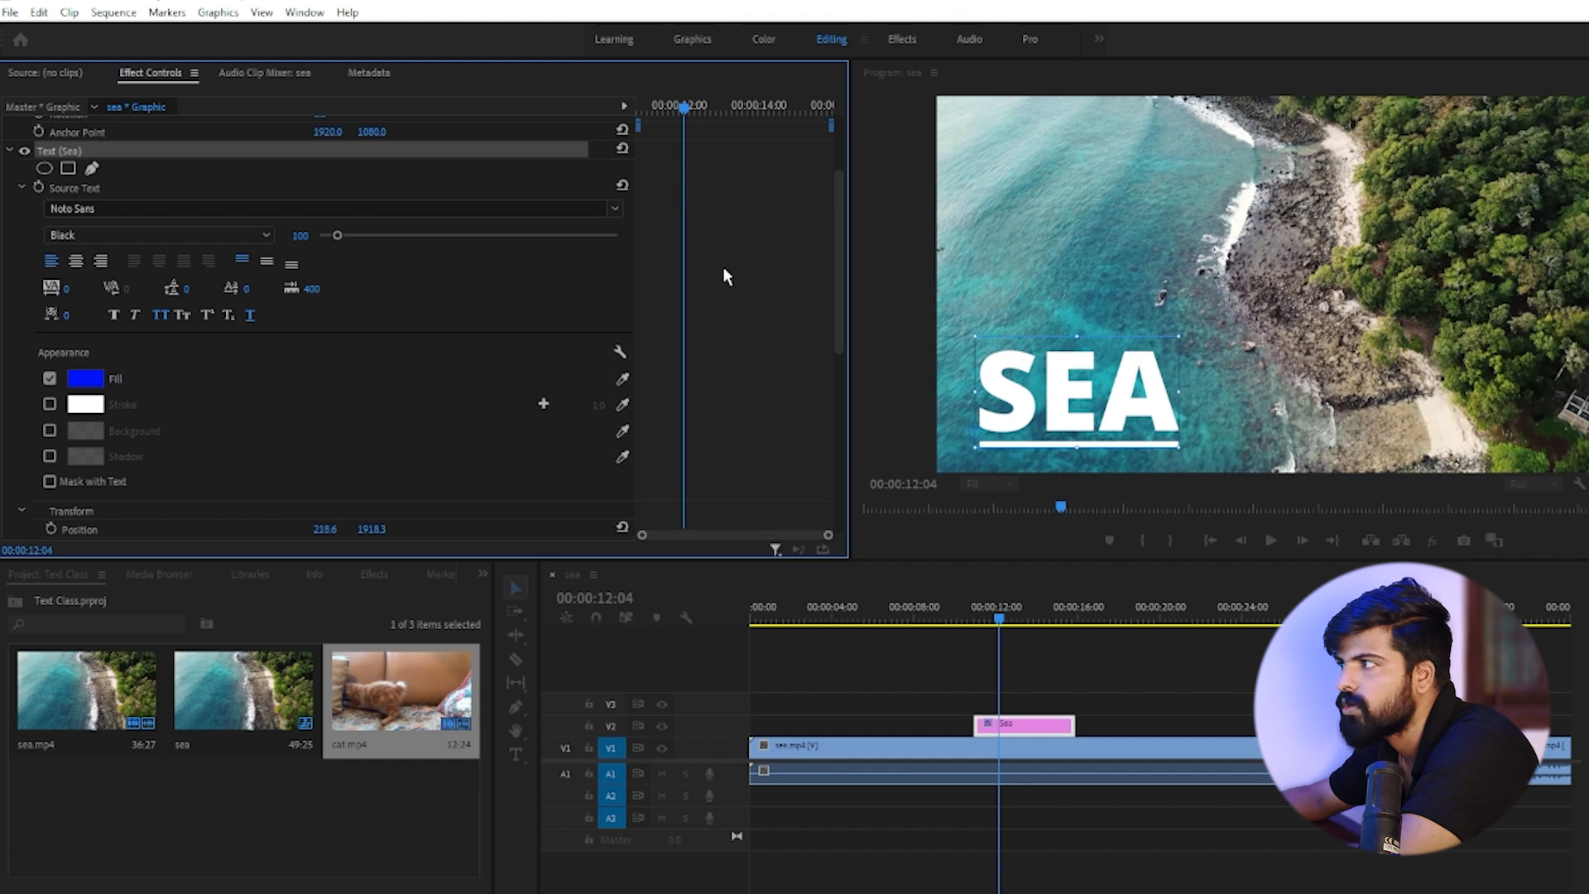
Step: Try a light blue (25BBF2) and a yellow (F8FB03) fill on the "Sea" text
left_click(86, 381)
left_click(587, 394)
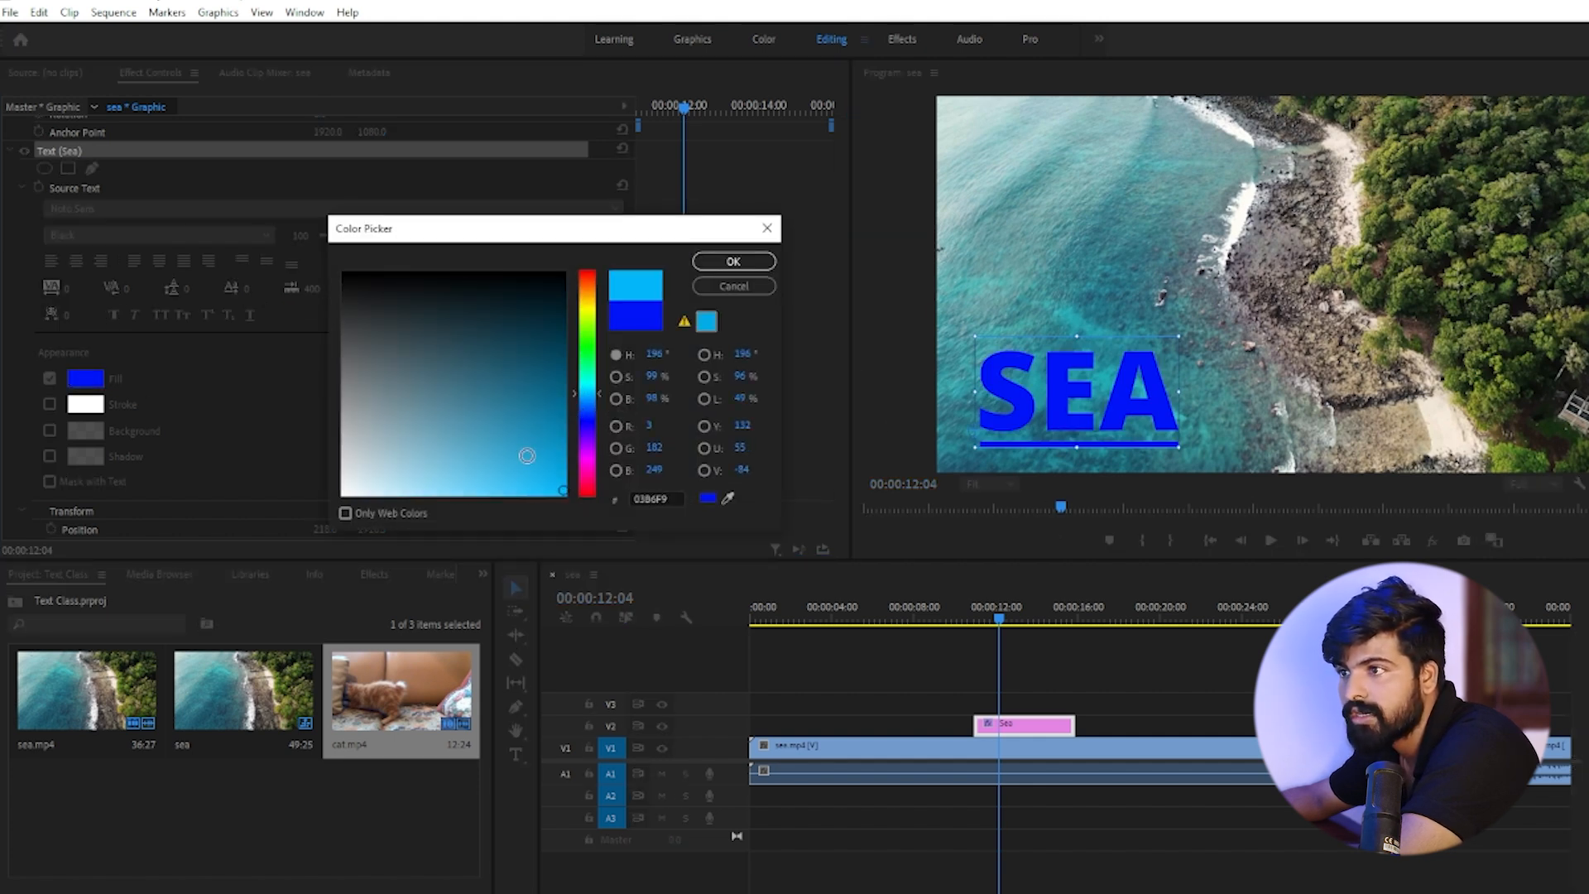
left_click(552, 427)
left_click(733, 261)
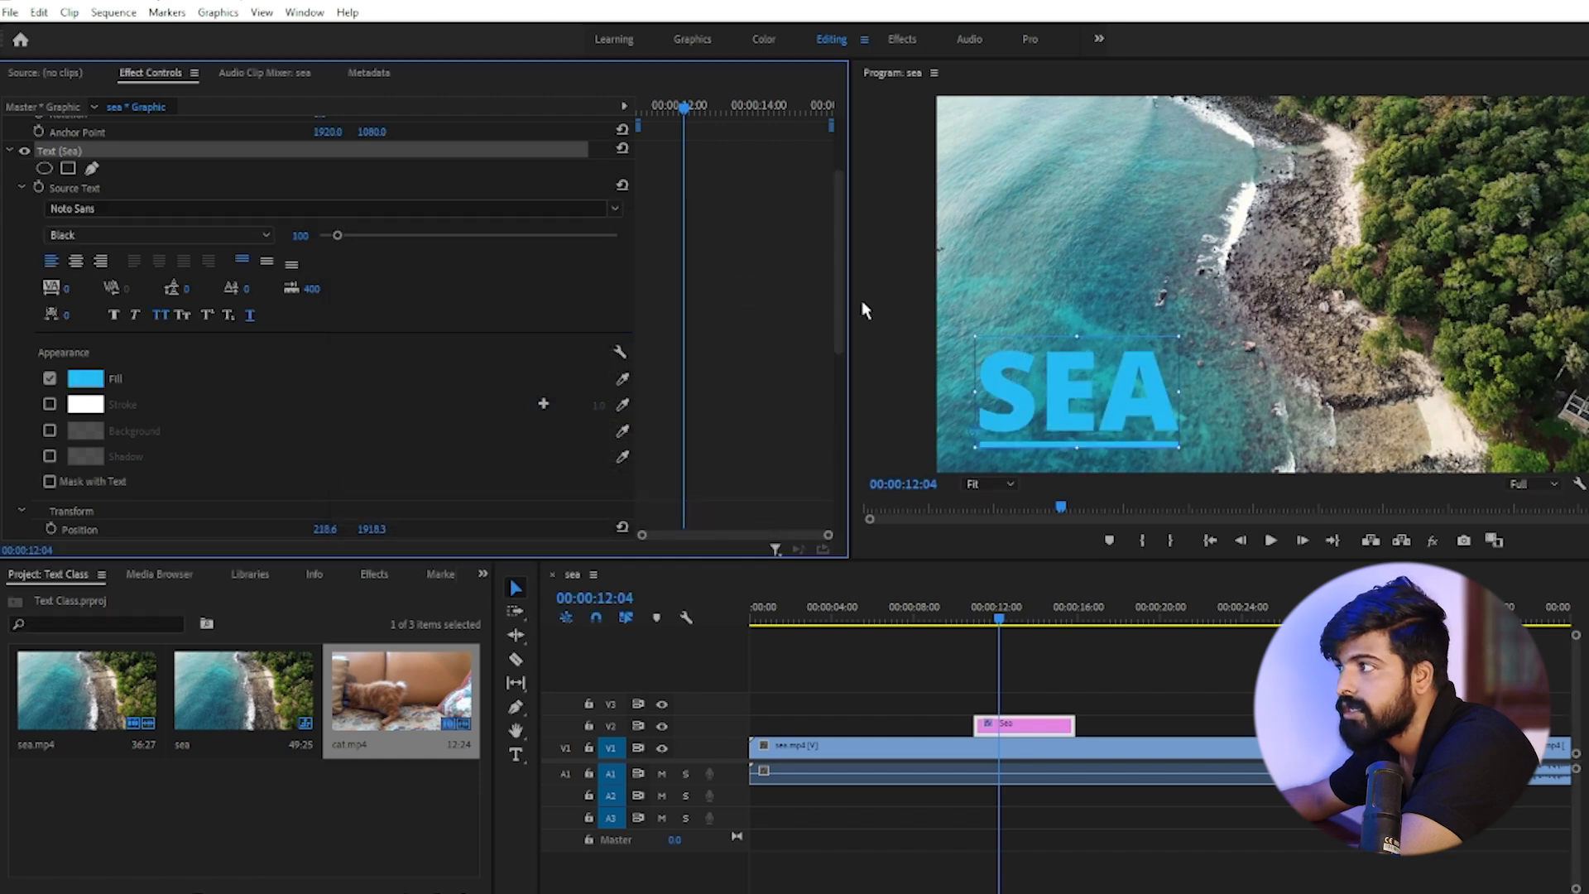
left_click(103, 379)
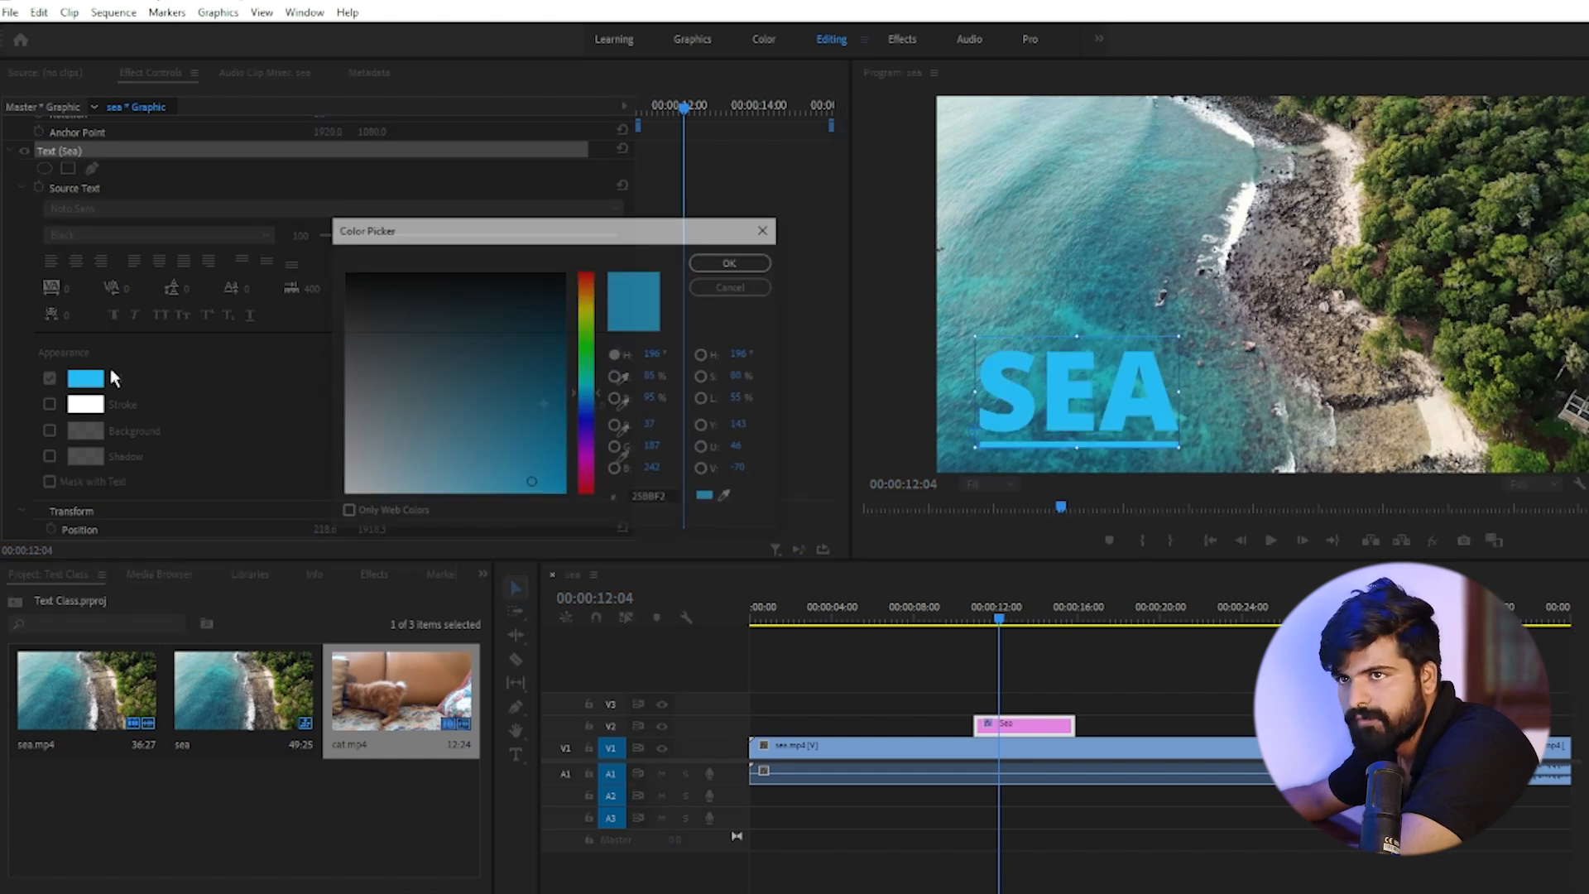
left_click(586, 309)
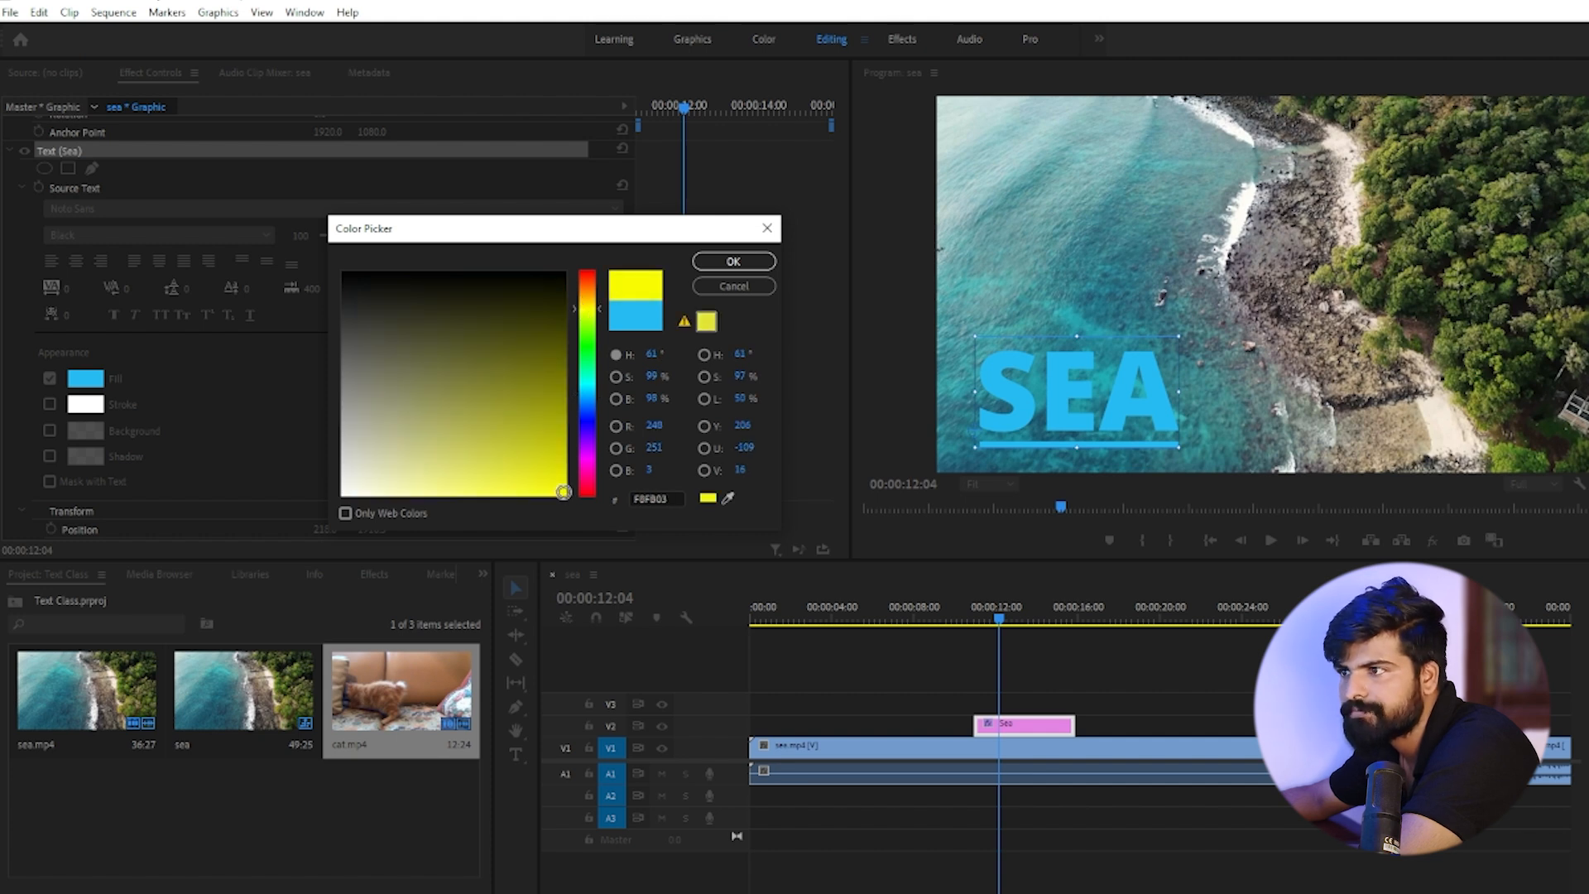
left_click(718, 256)
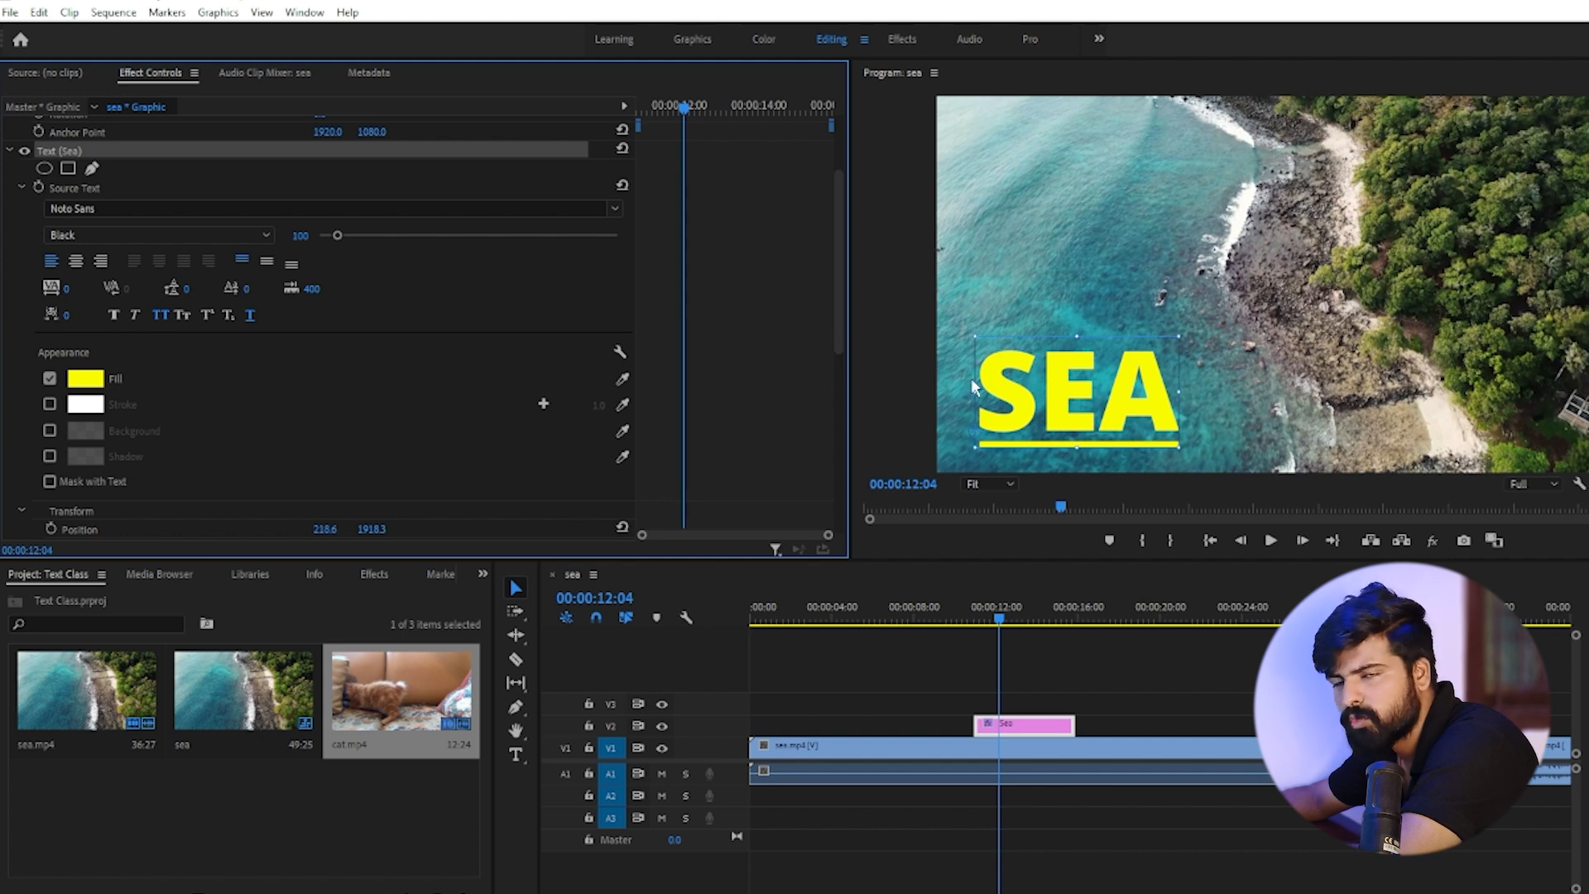
Step: Sample a dark green (44522E) from the video frame with the eyedropper as the text's fill color
left_click(76, 378)
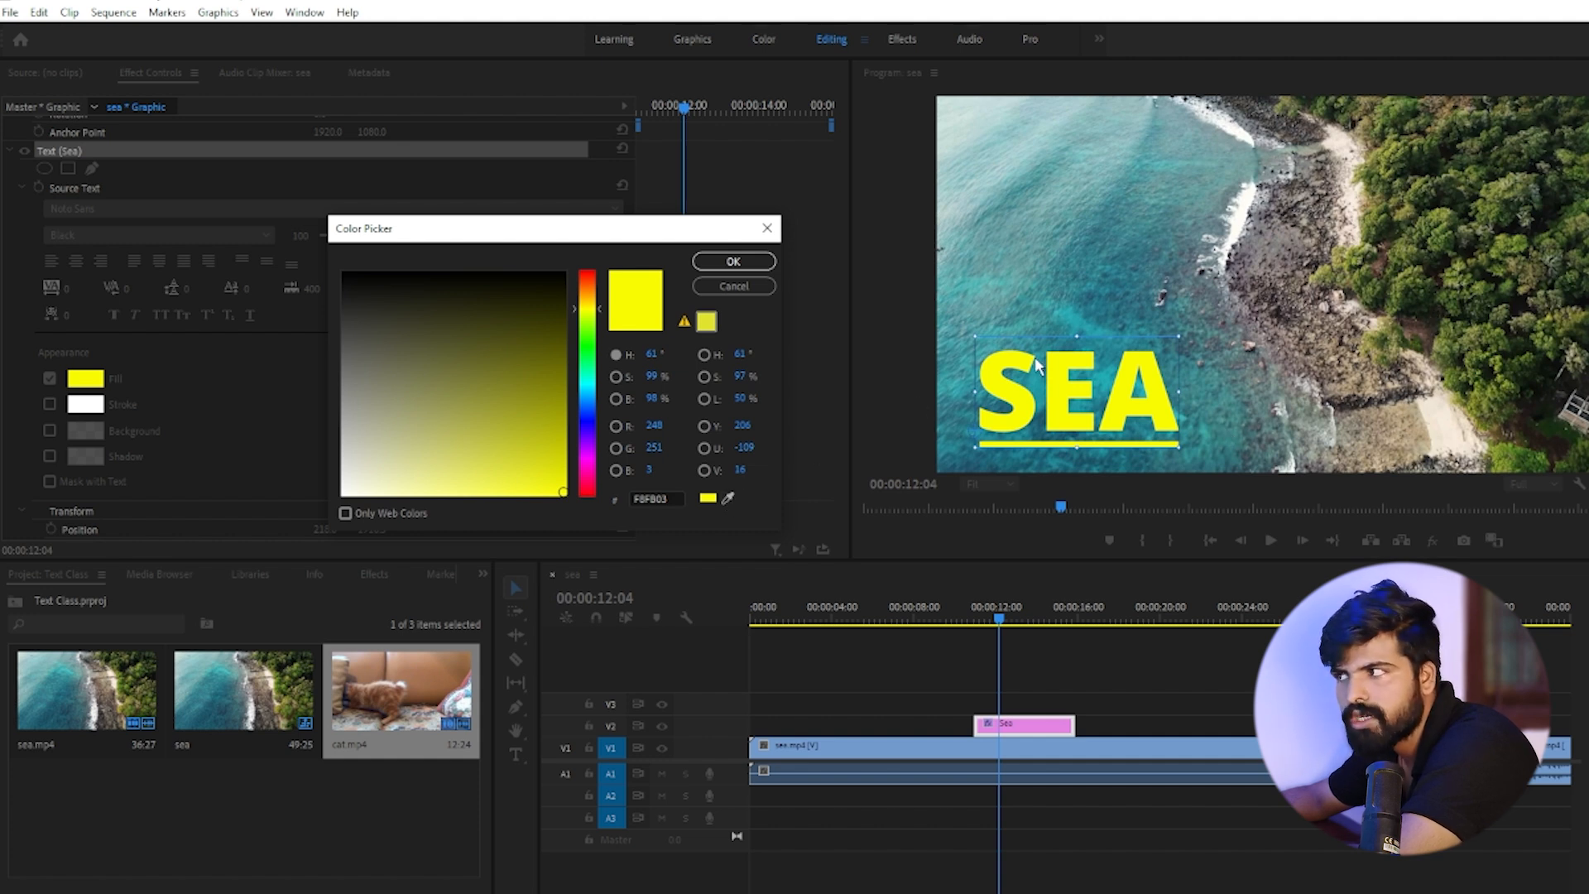
left_click(728, 498)
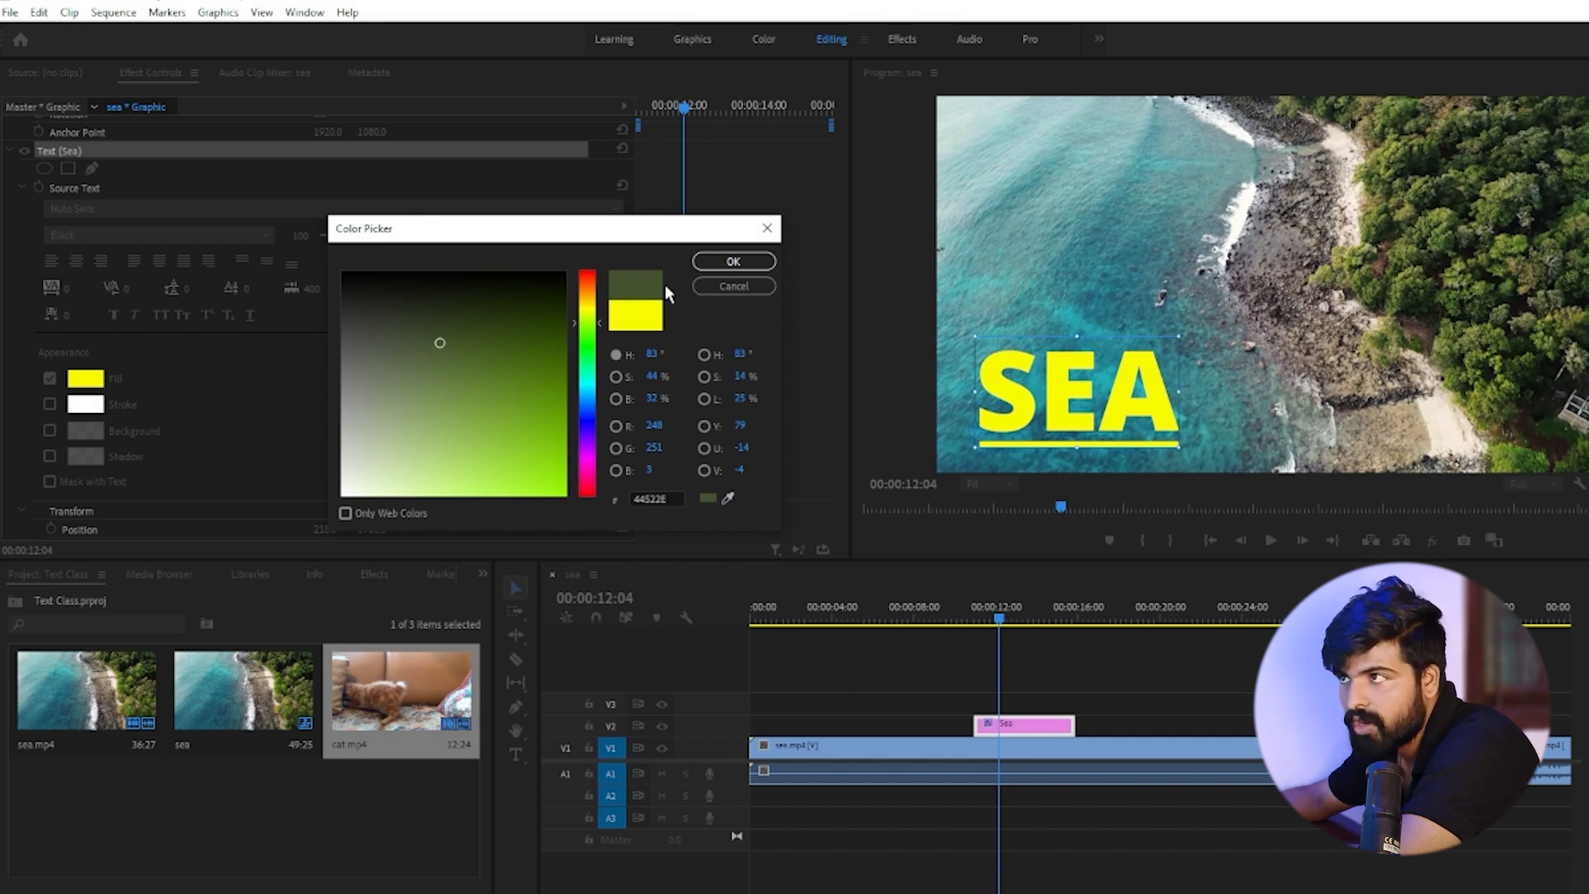
left_click(758, 270)
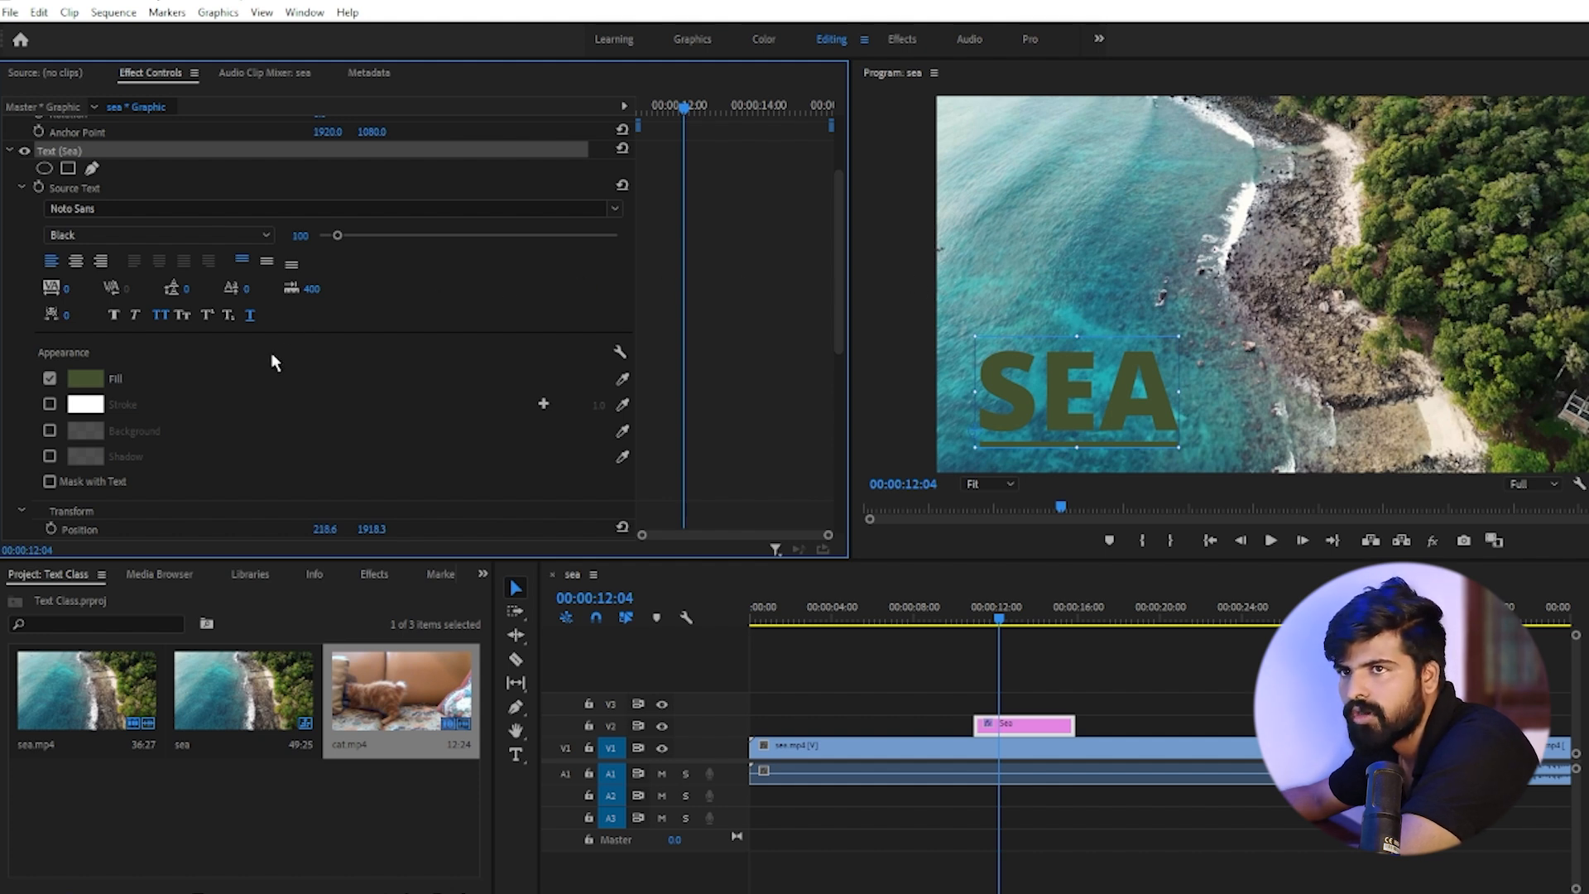
Step: Set the "Sea" text's fill color back to white
left_click(92, 381)
left_click_drag(400, 384, 344, 507)
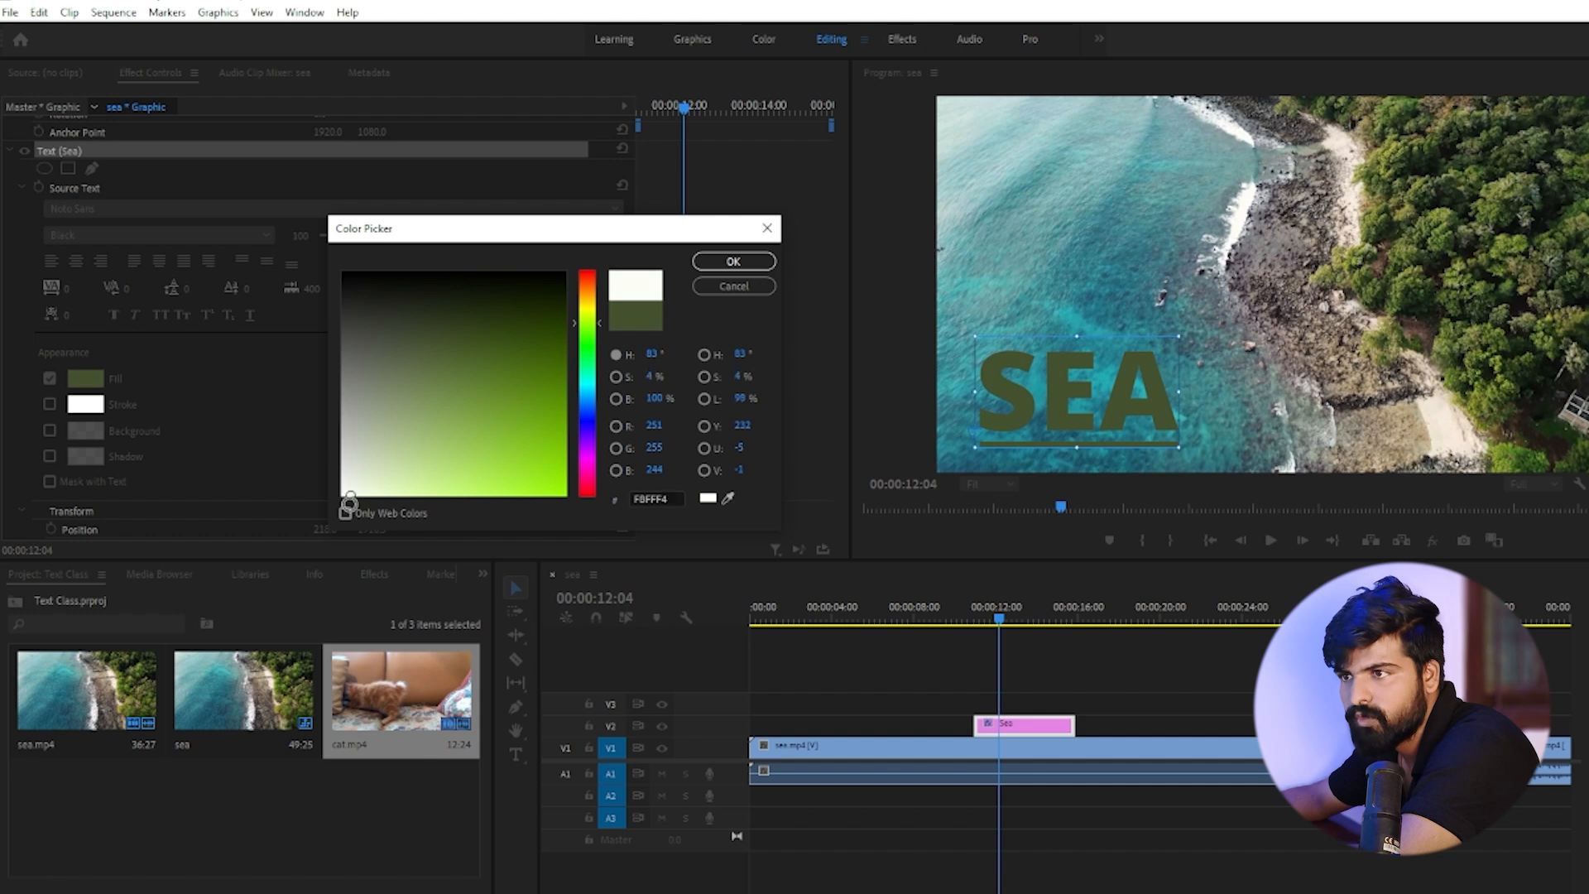
left_click(734, 260)
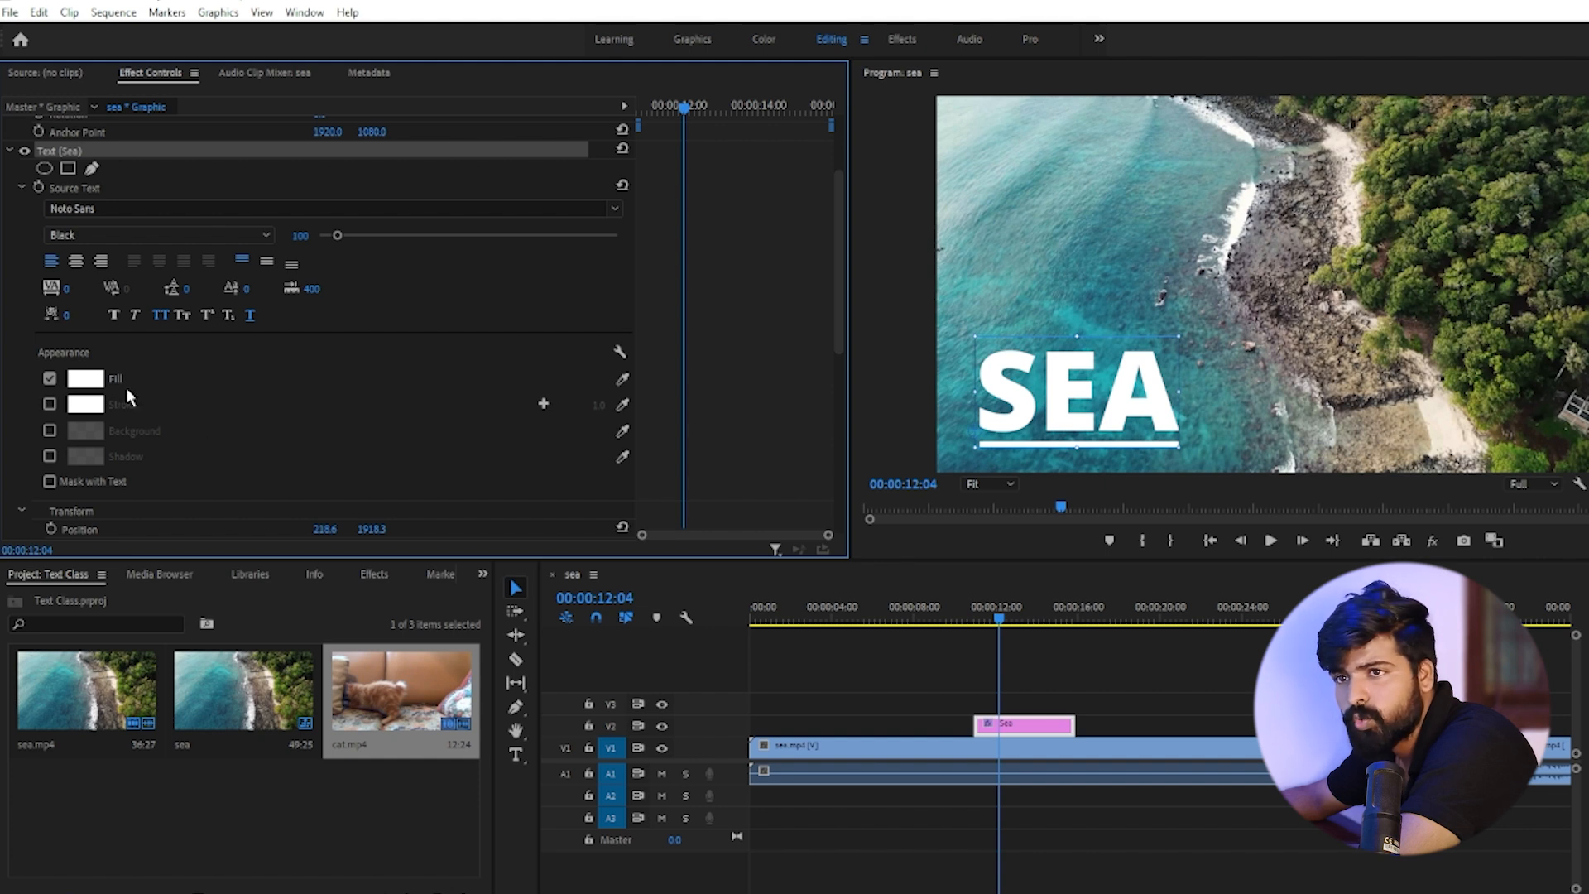
Step: Enable a stroke on the "Sea" text and set its color to light red (FF5959)
left_click(49, 404)
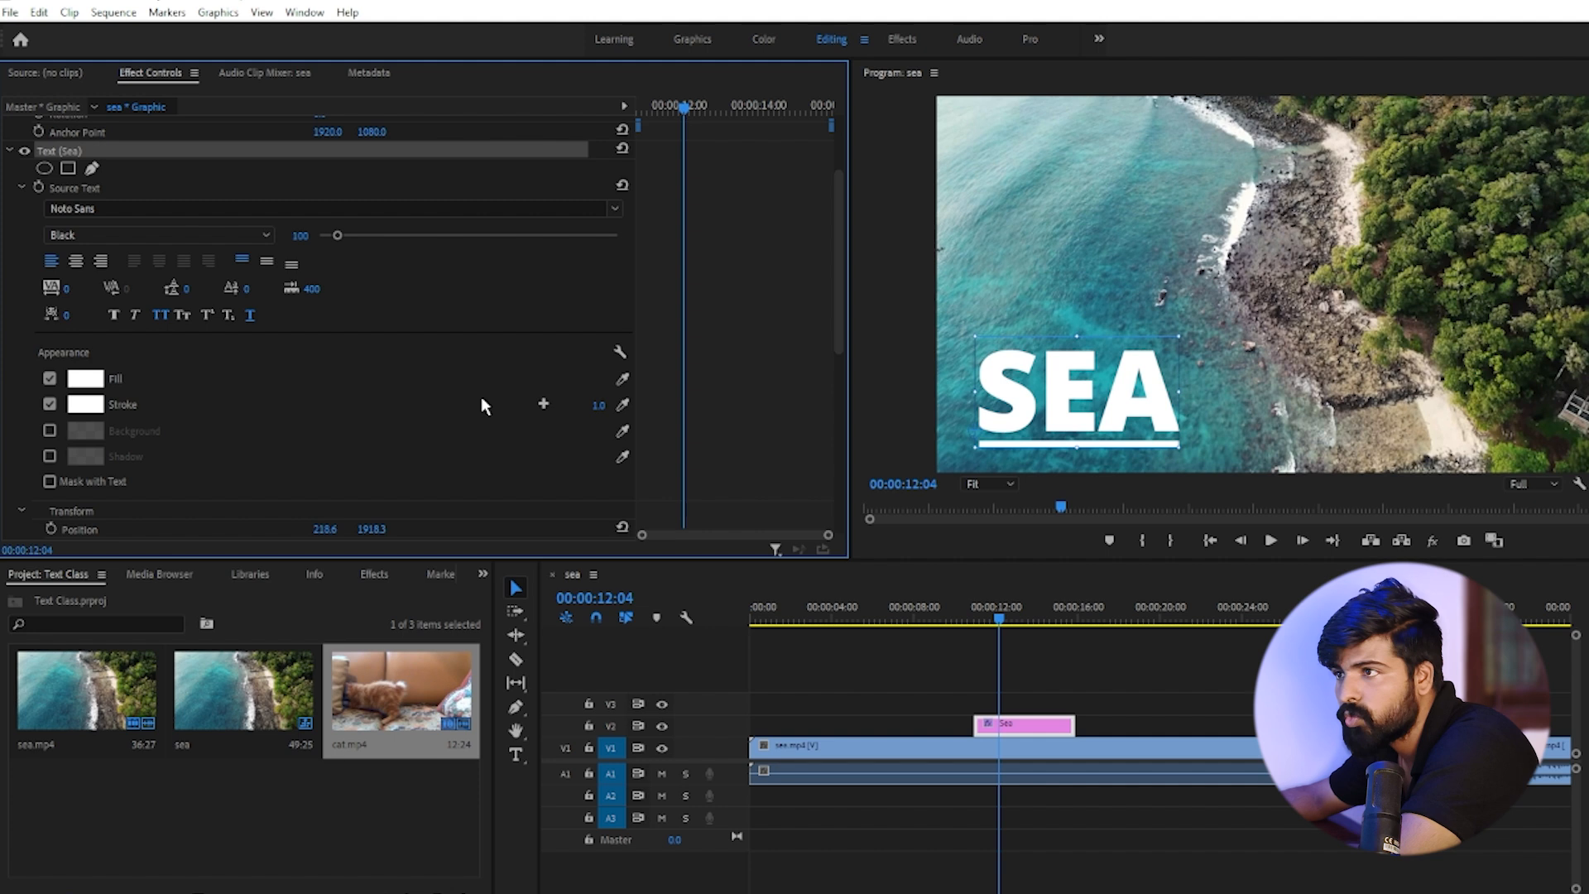
left_click(87, 405)
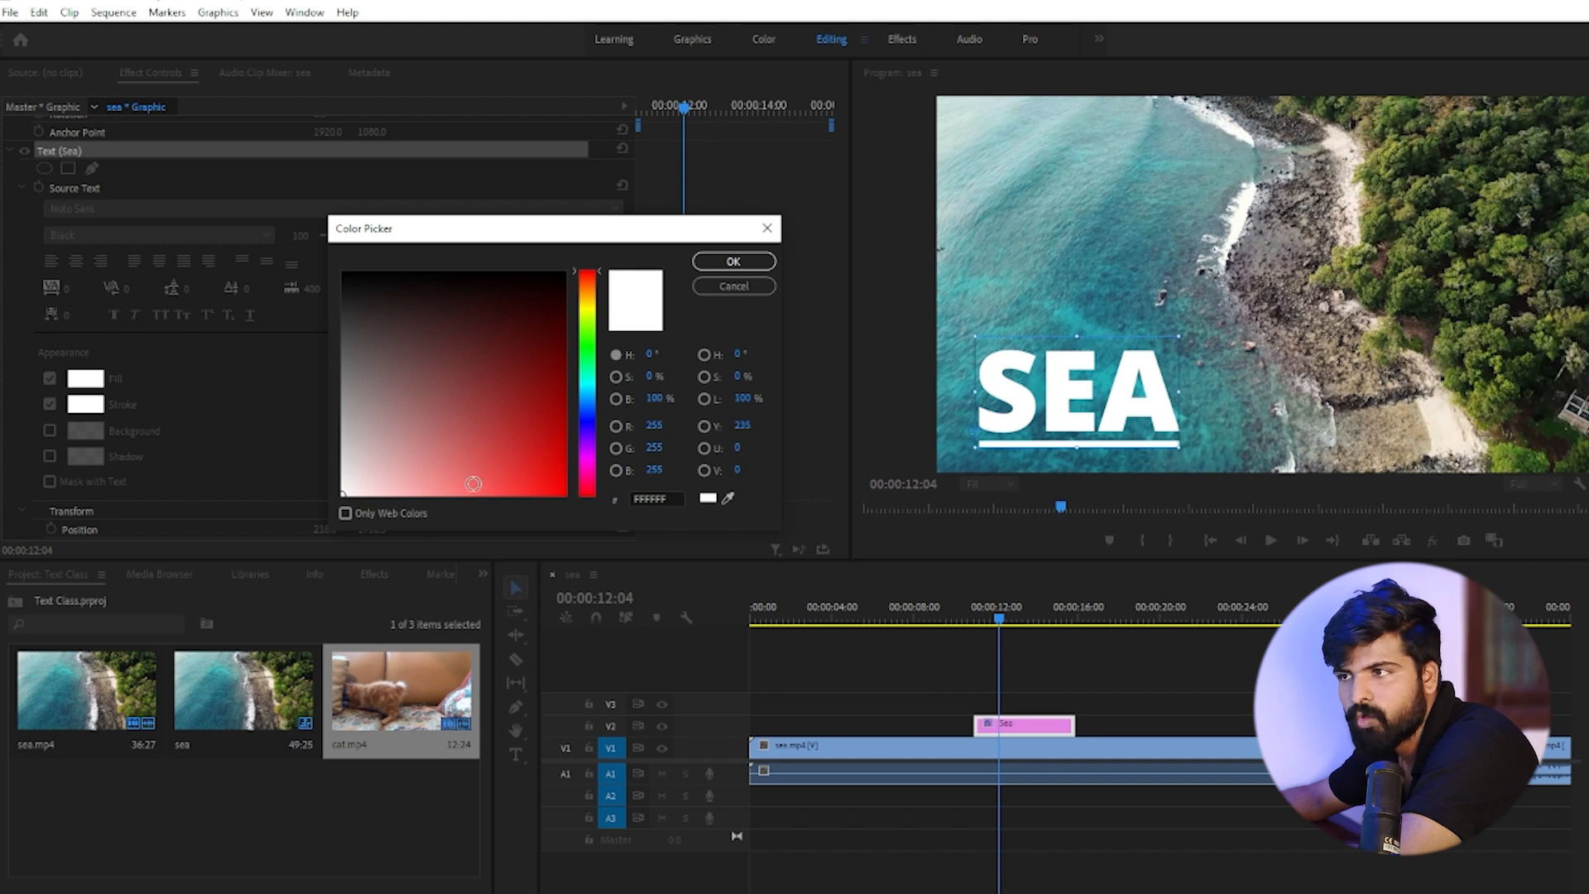
left_click(487, 498)
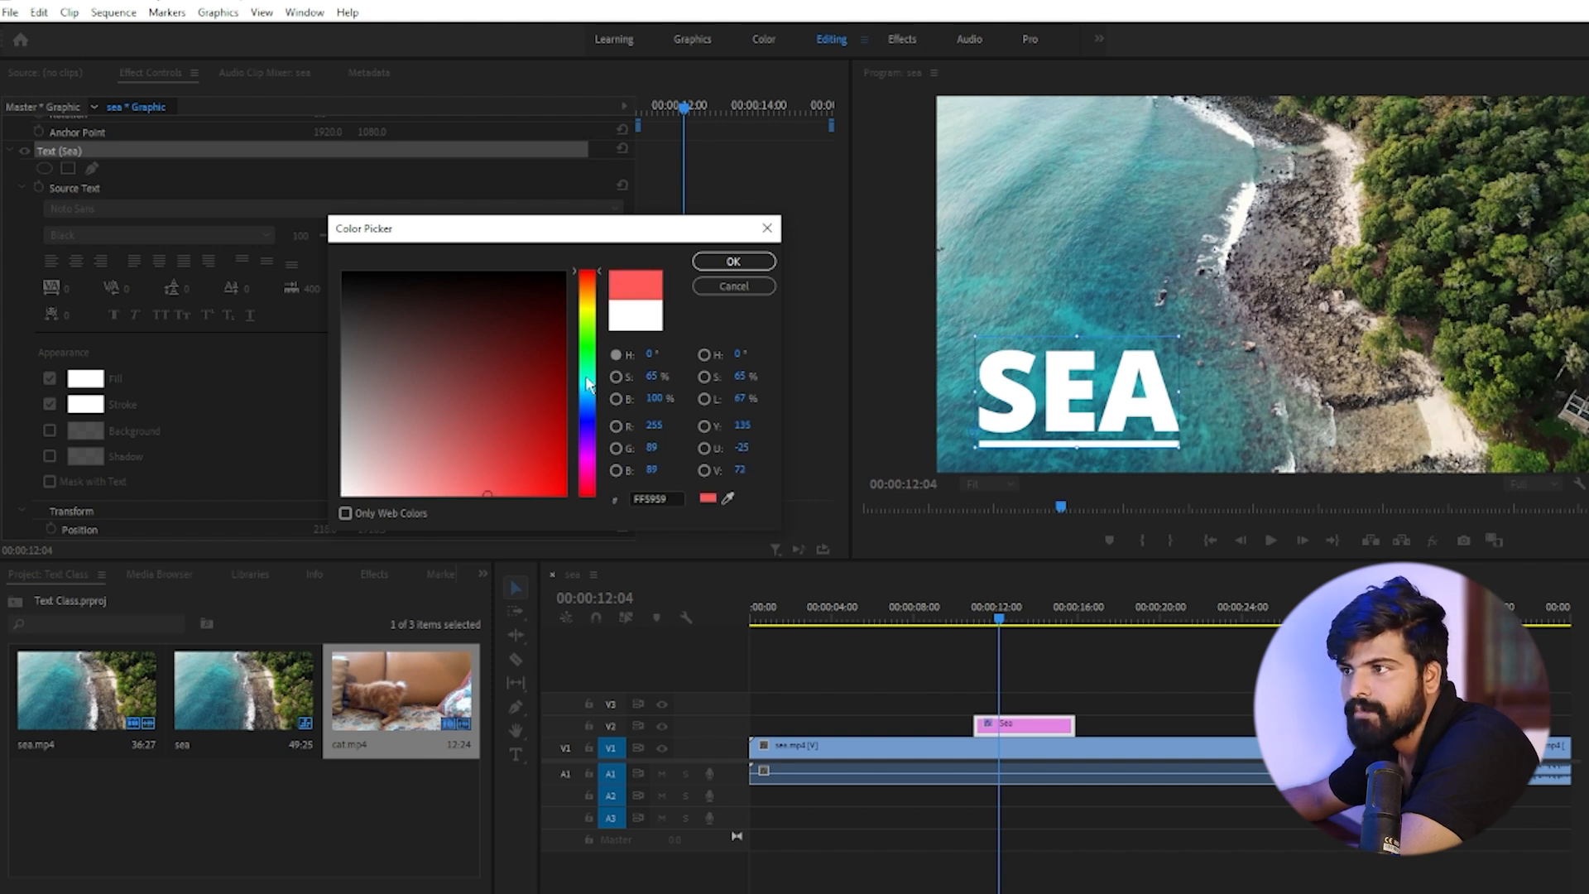
left_click(719, 262)
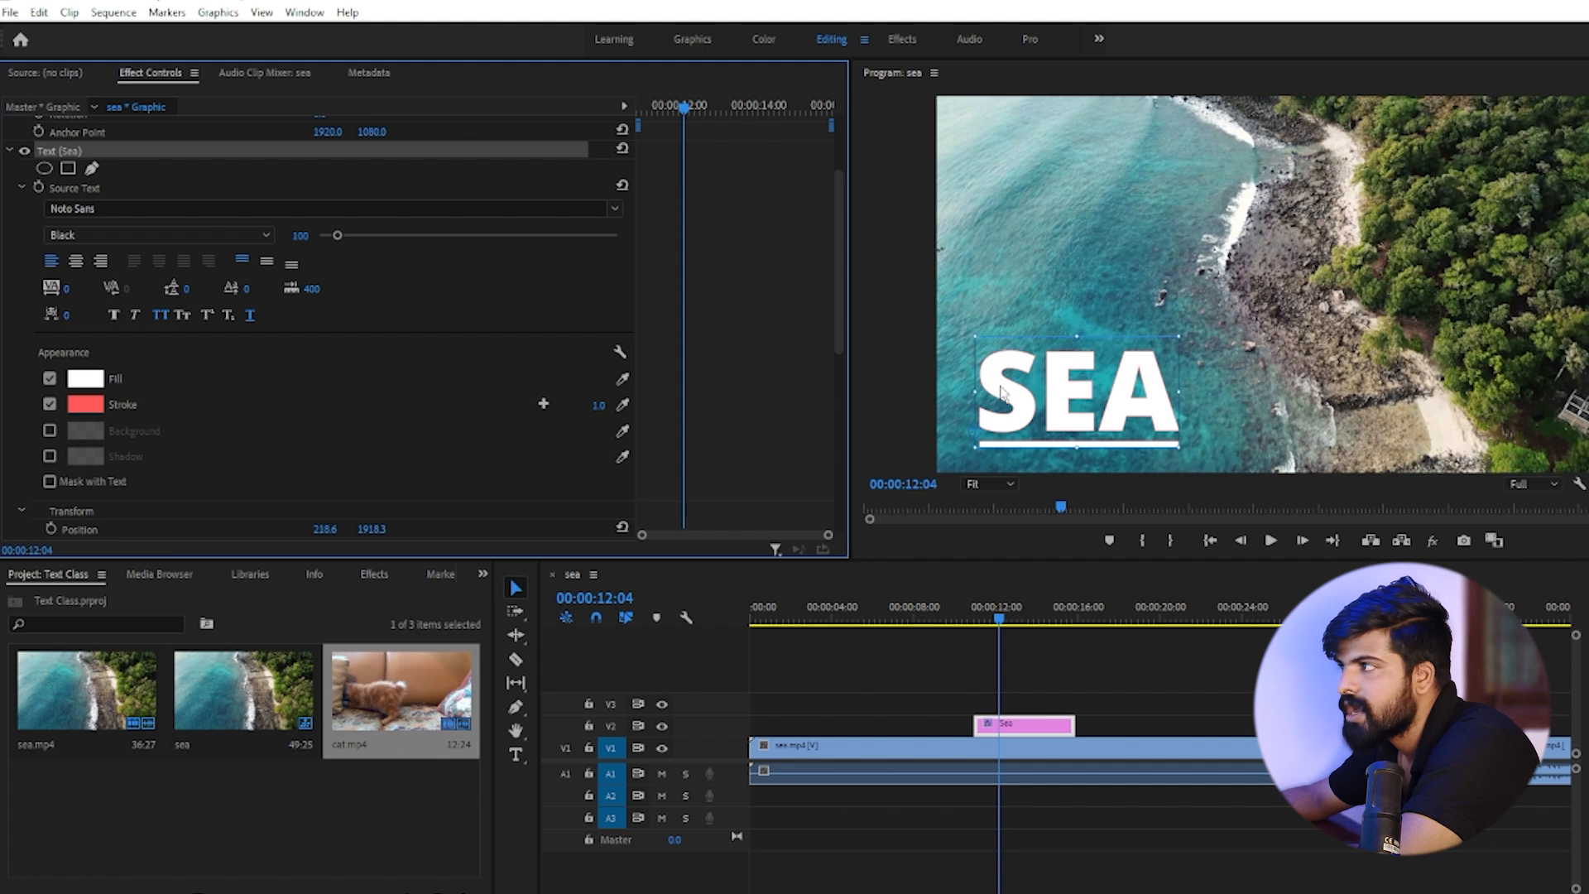
Step: Set the stroke width to 5.0 and reposition the "Sea" text at about 259.5, 1832.2
left_click_drag(1000, 388, 1012, 375)
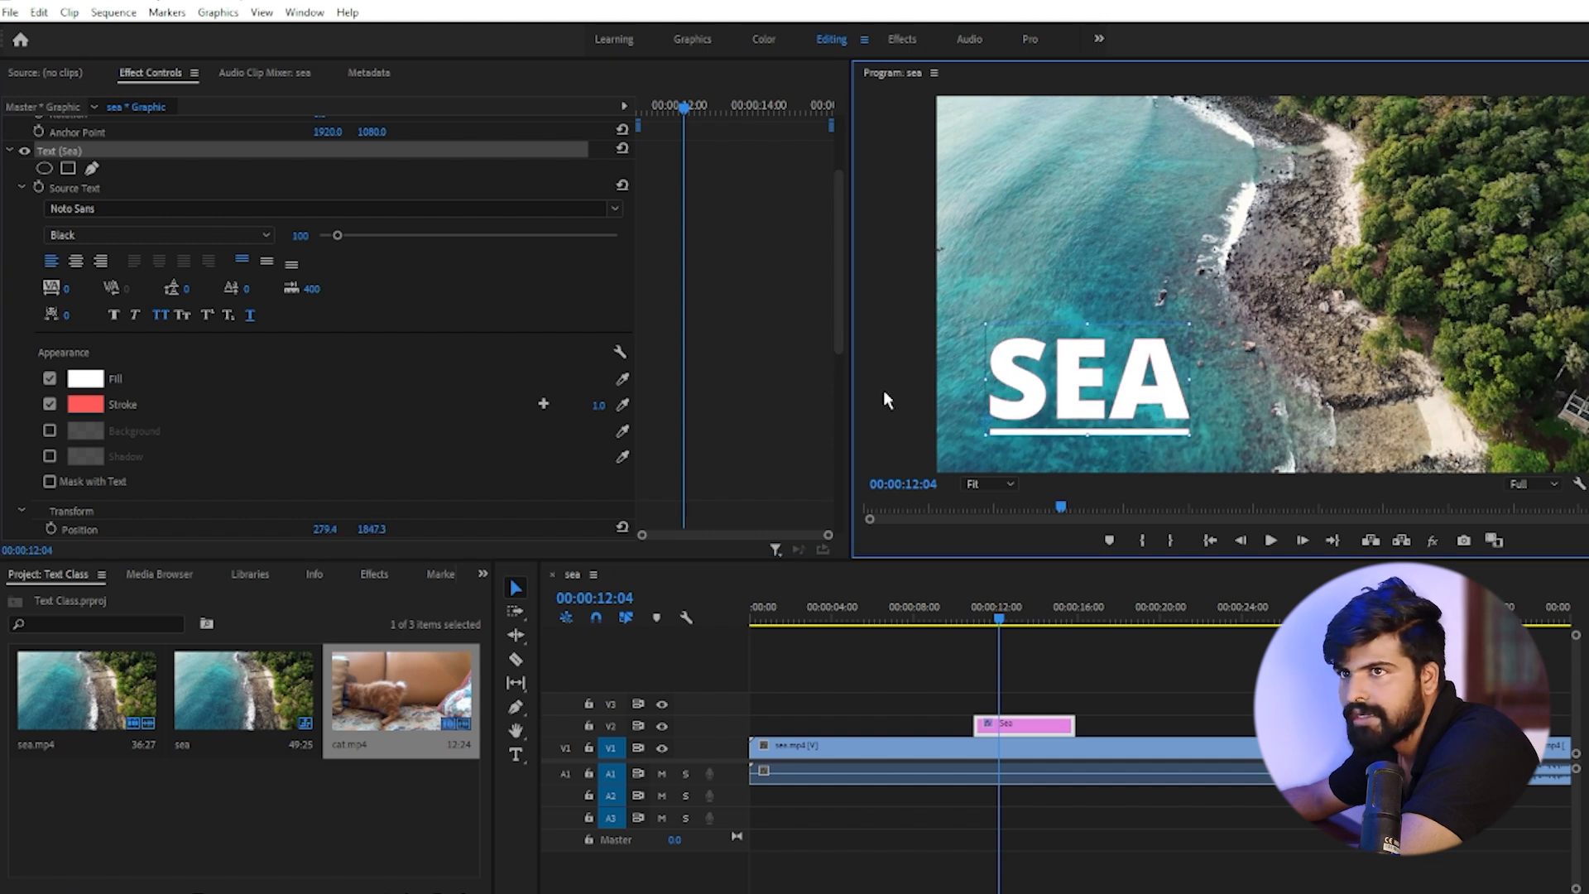
left_click_drag(597, 411, 580, 404)
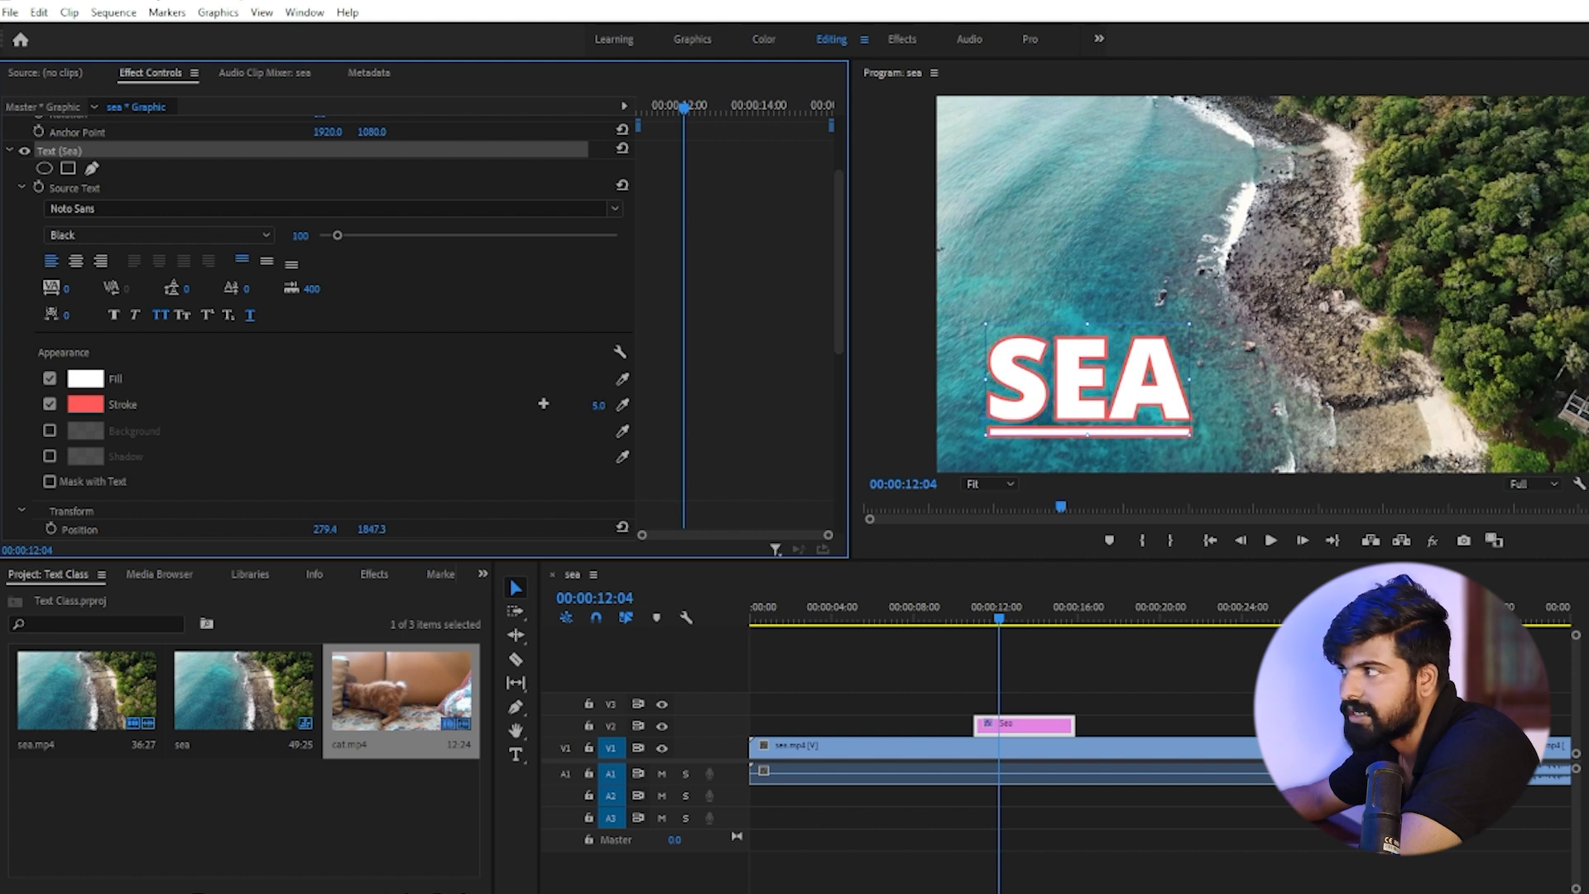
left_click_drag(1060, 385, 1054, 379)
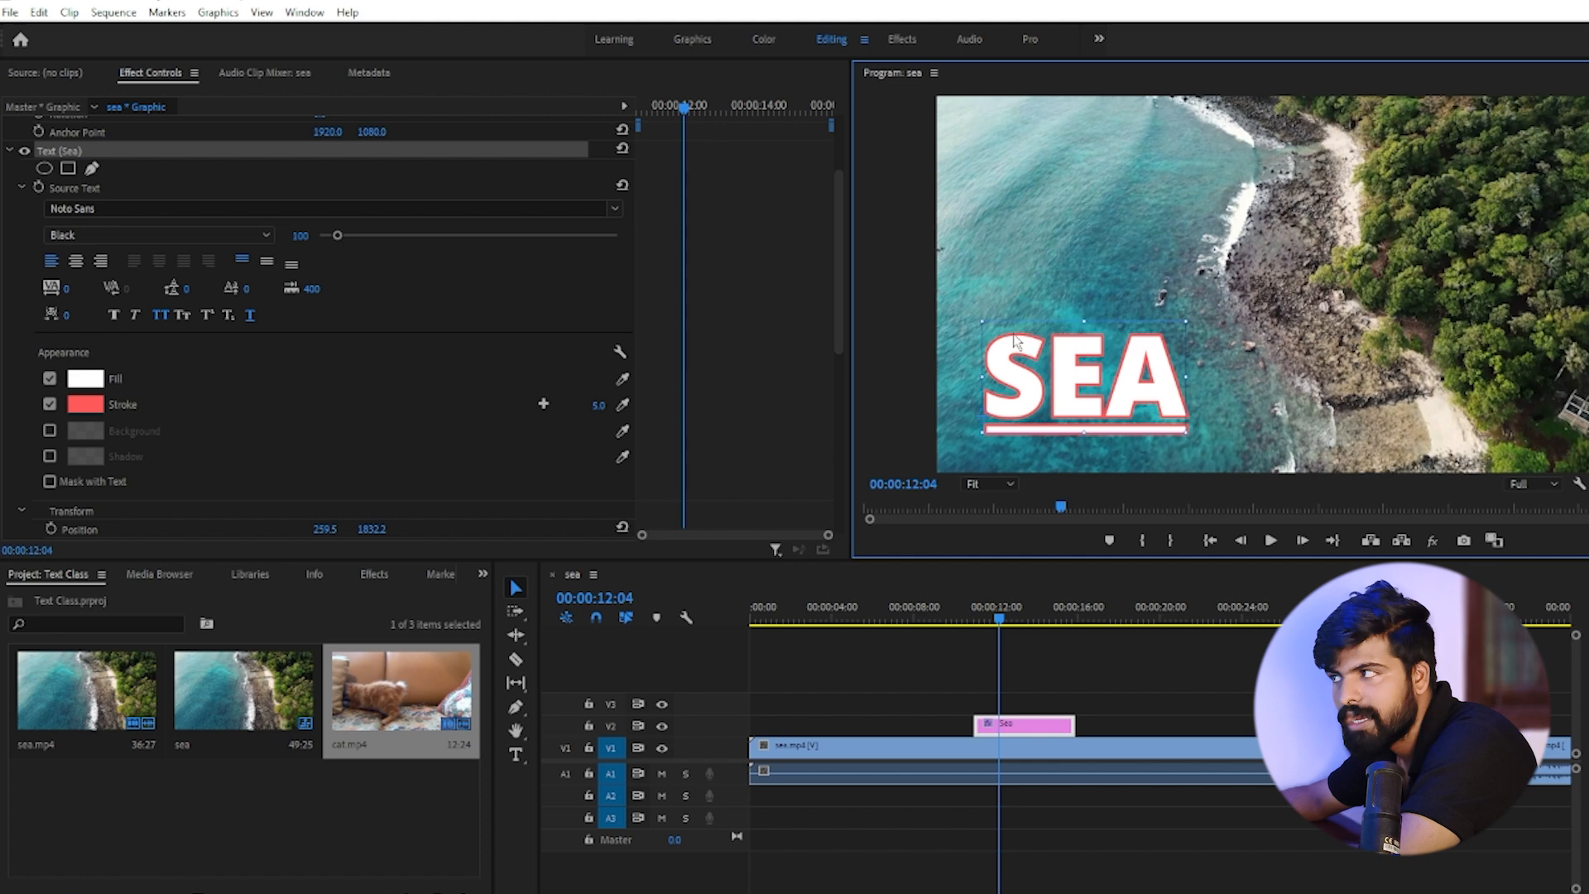
Step: Enlarge the "Sea" text and reposition it at about 452.2, 1624.1
left_click_drag(1190, 319, 1414, 212)
left_click_drag(1141, 356, 1175, 325)
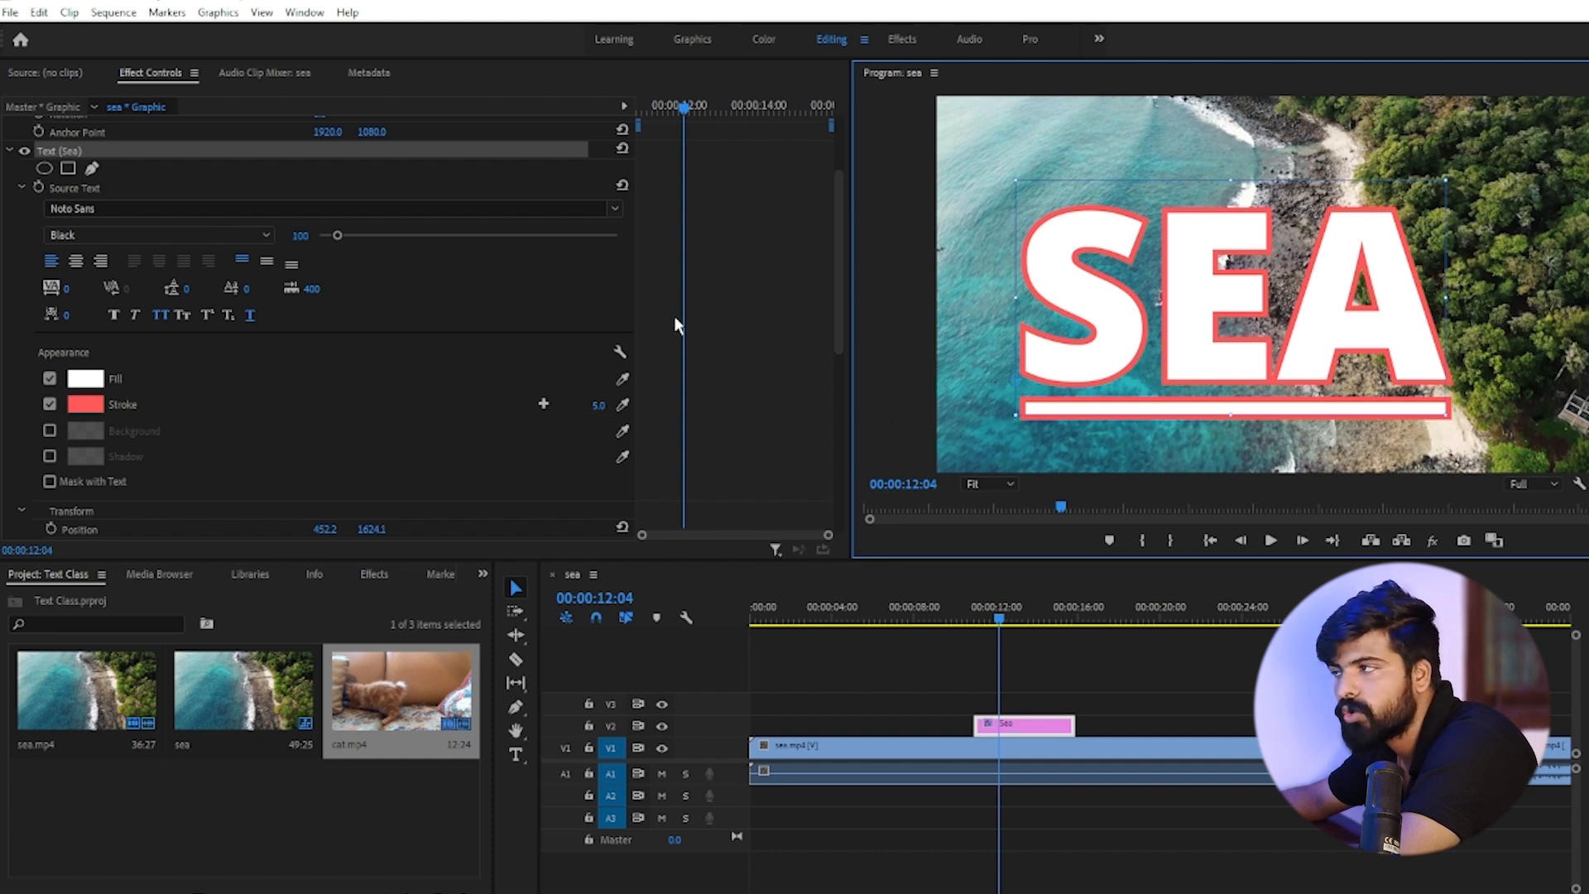
Step: Add a second stroke to the "Sea" text in bright green (12FF00) with a width of 1.0
left_click(544, 406)
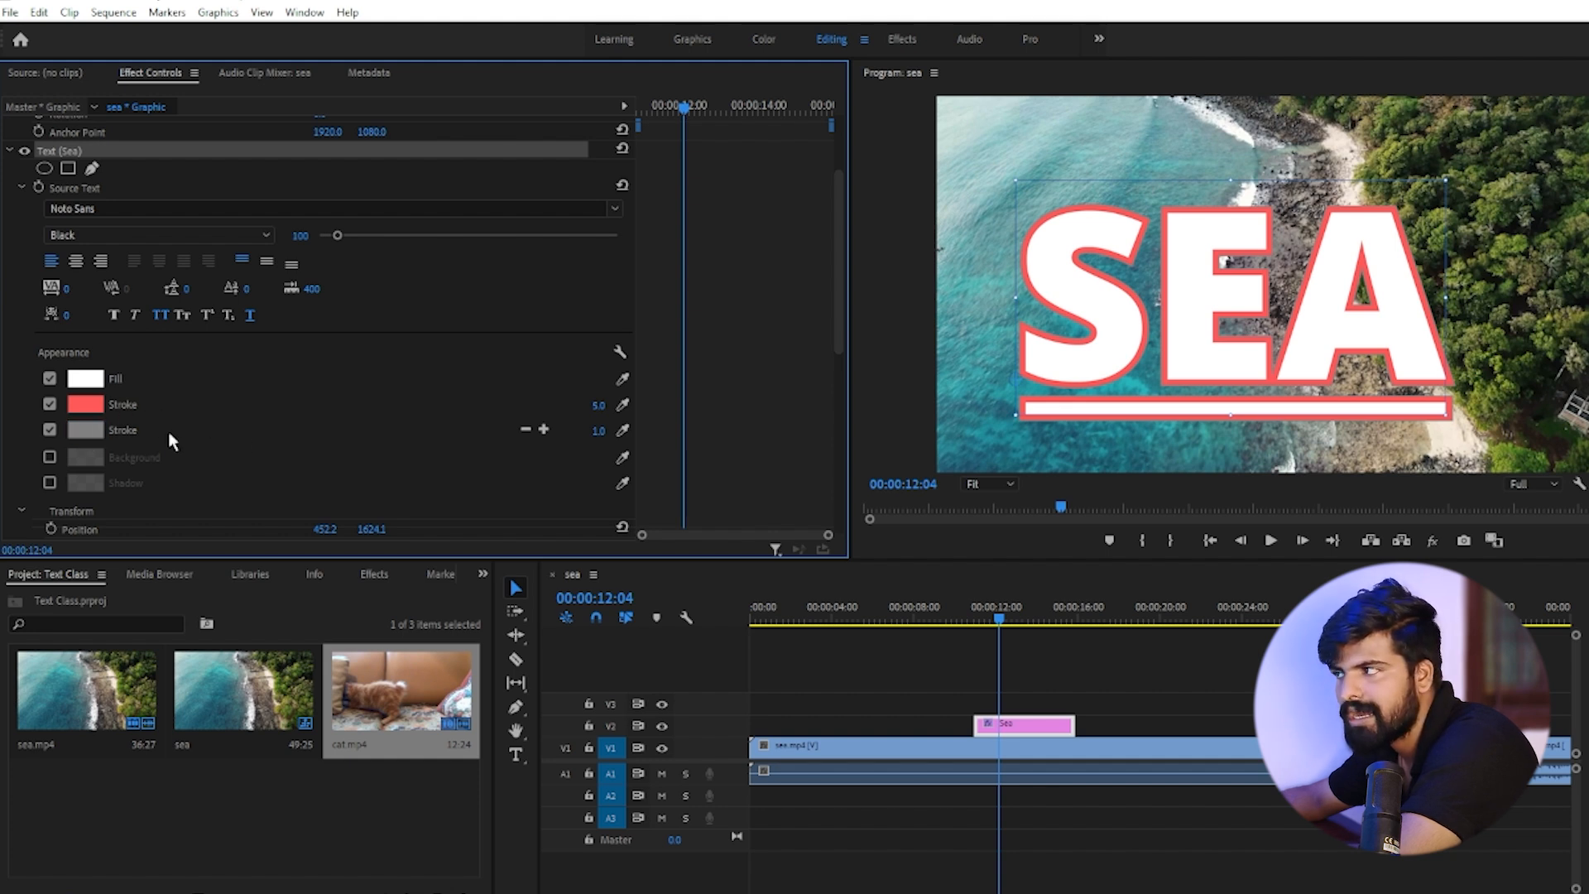
left_click(92, 434)
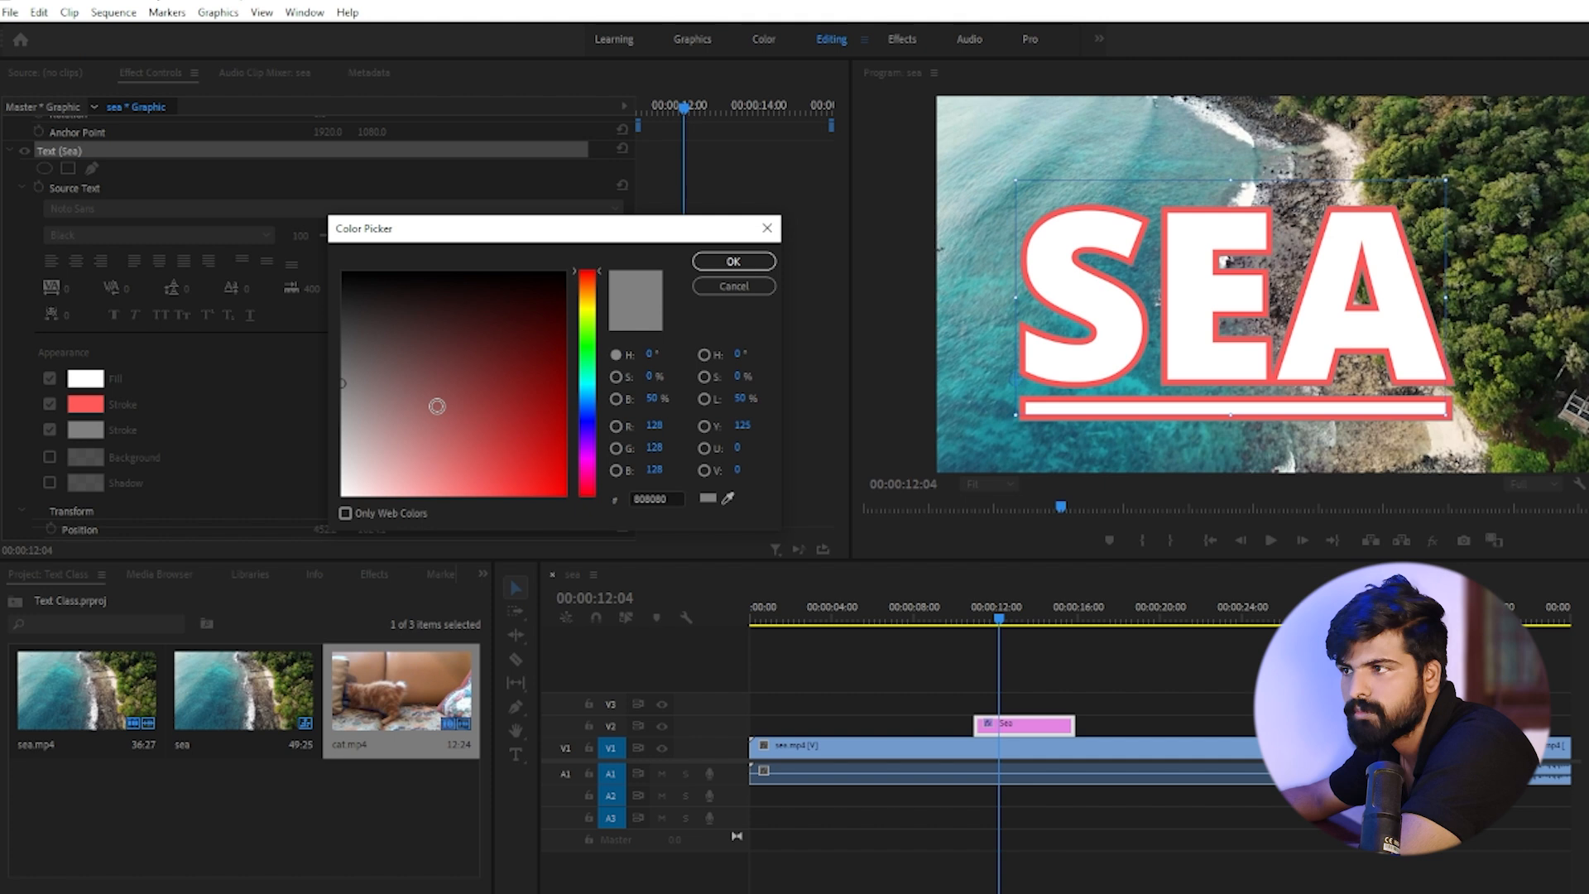
left_click_drag(589, 364, 591, 345)
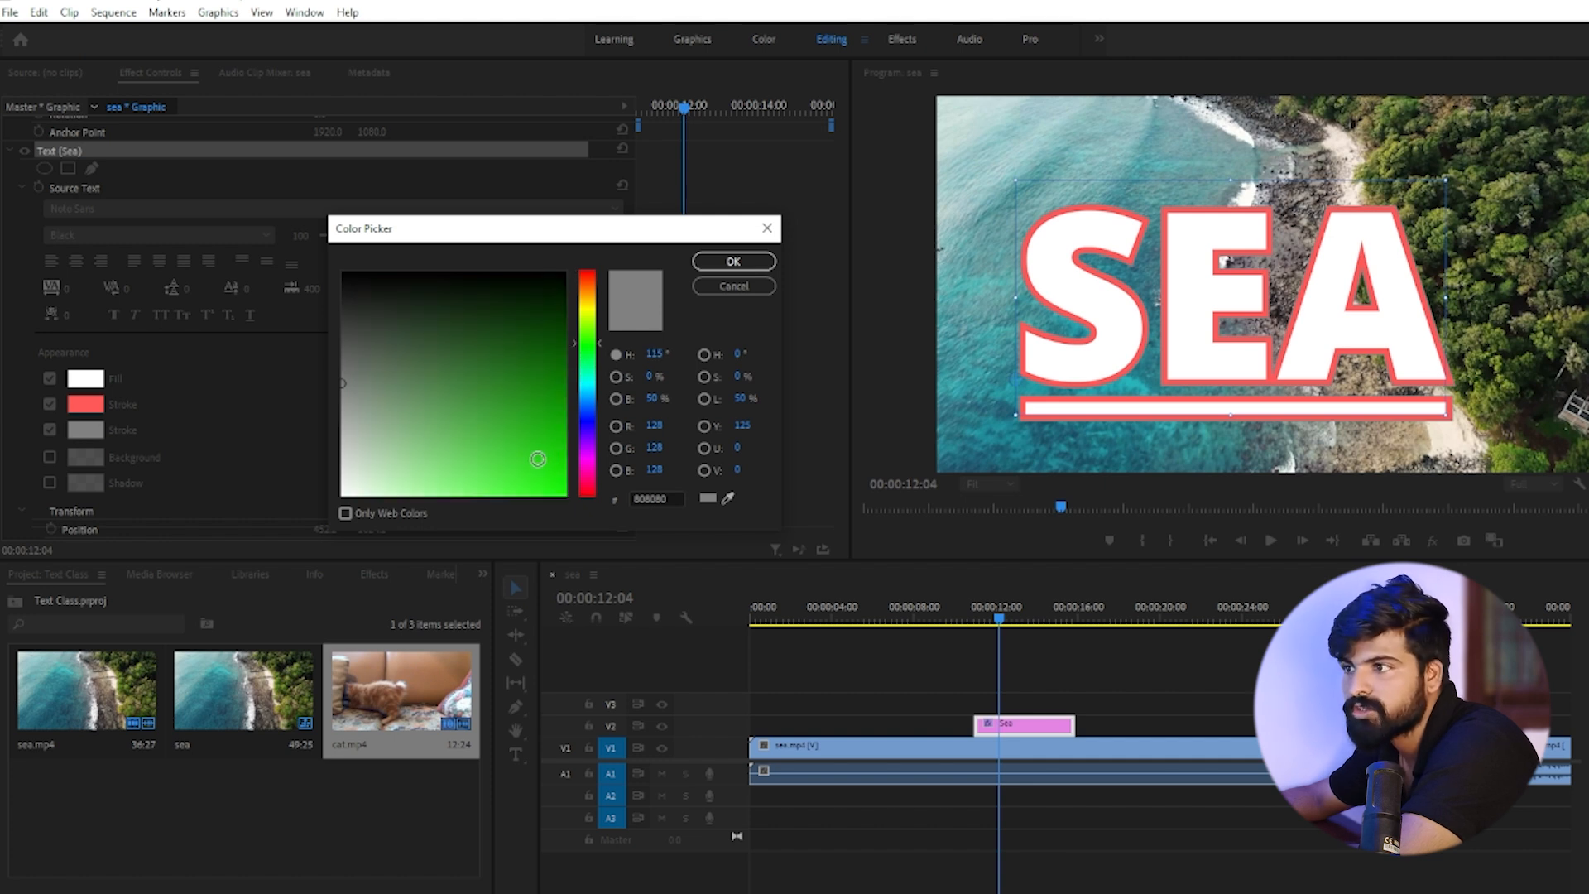
left_click_drag(541, 459, 583, 507)
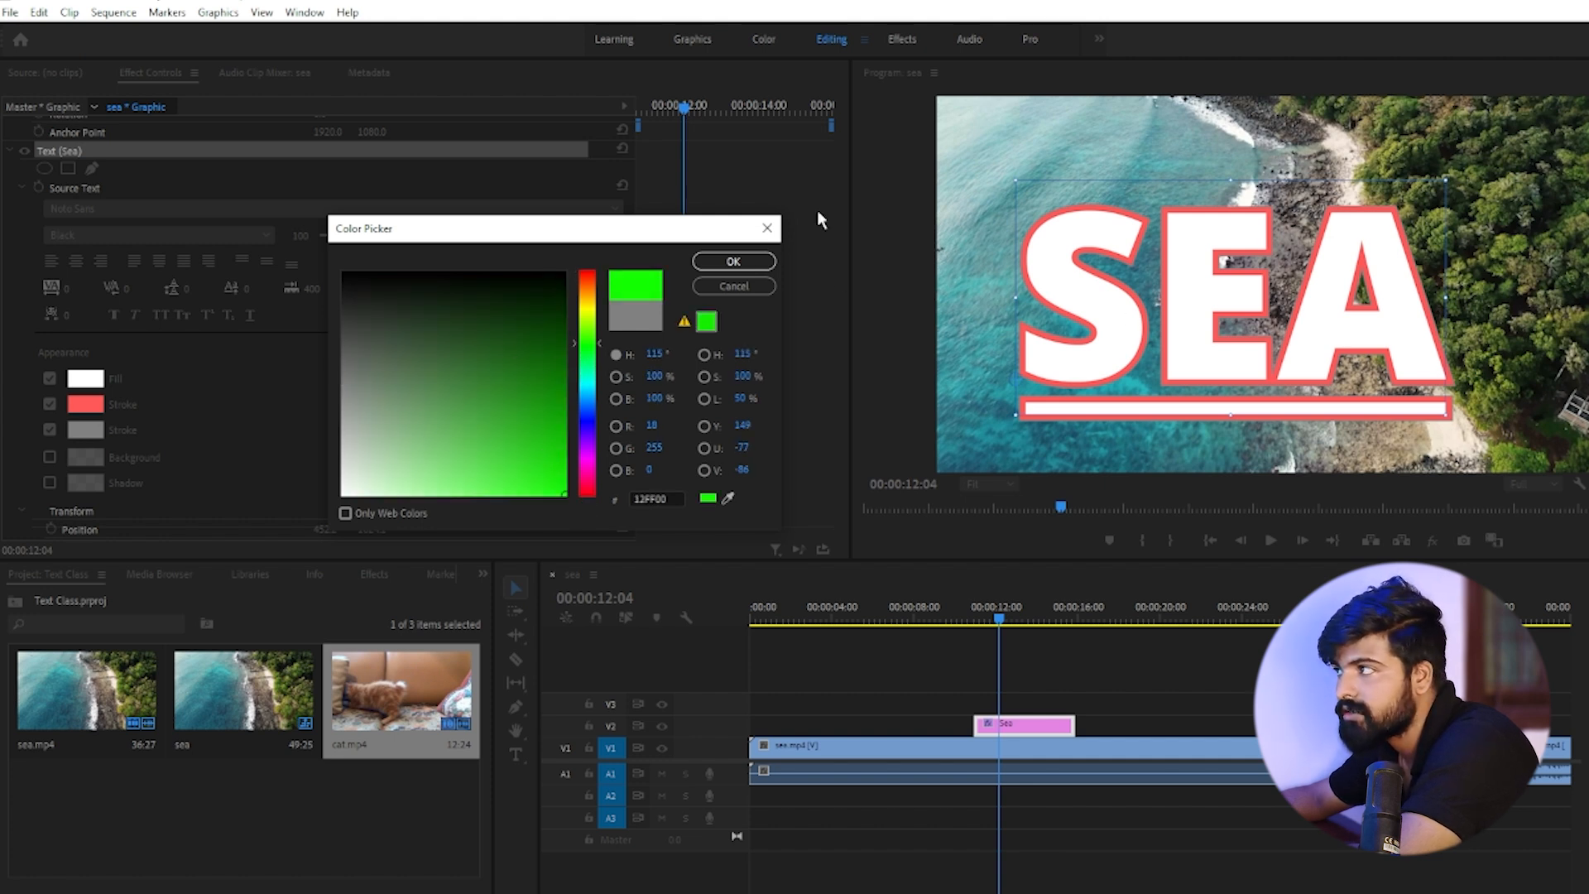
left_click(740, 267)
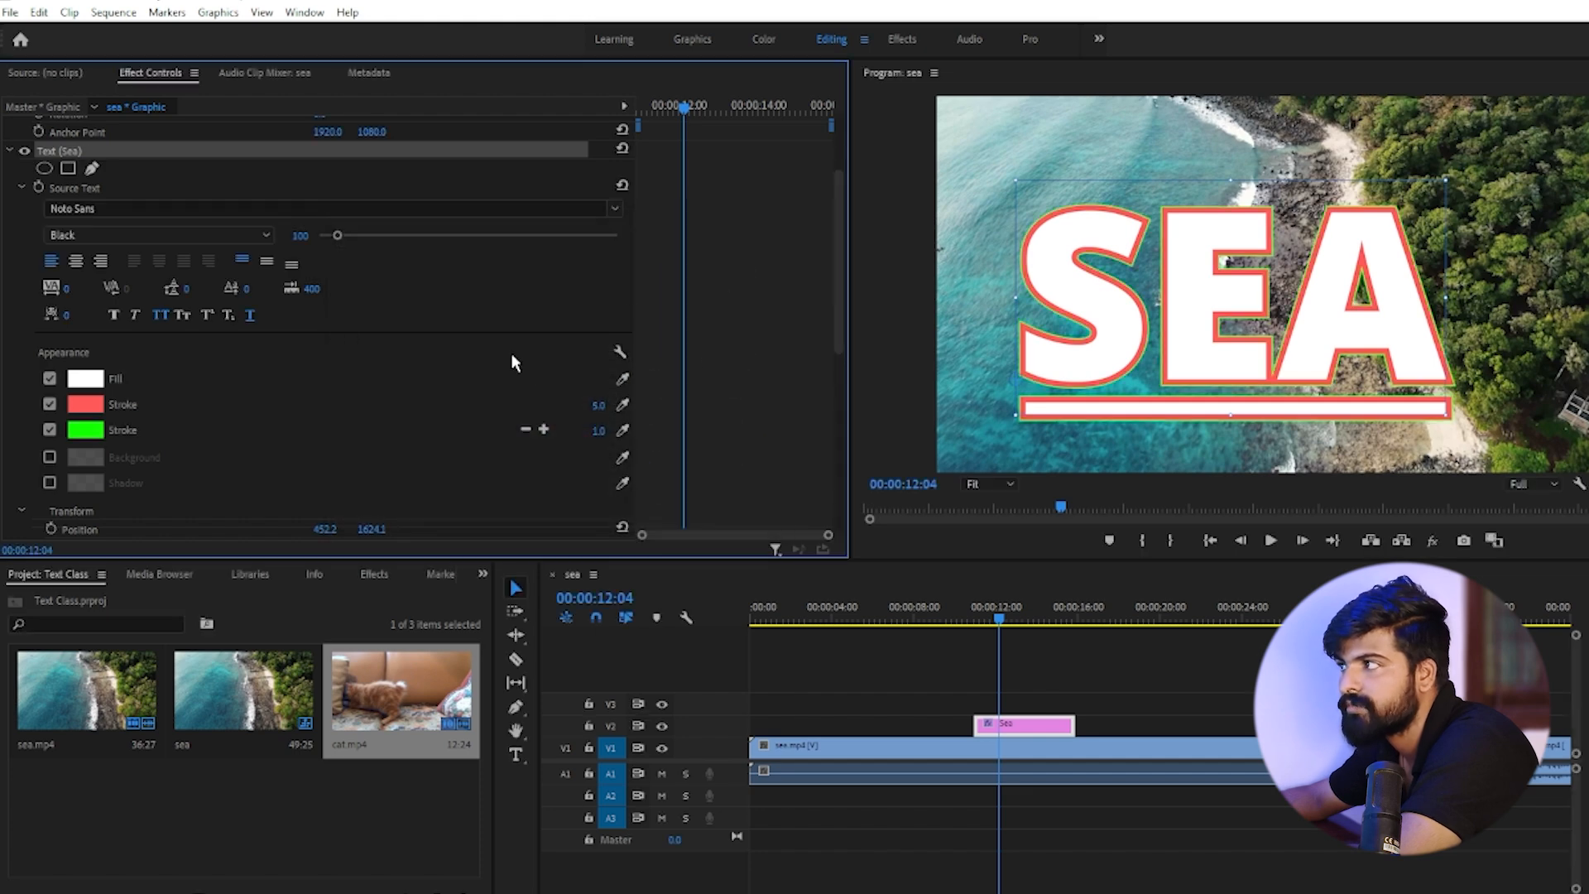
mouse_move(599, 431)
left_mouse_down()
mouse_move(616, 430)
mouse_move(579, 430)
left_mouse_up()
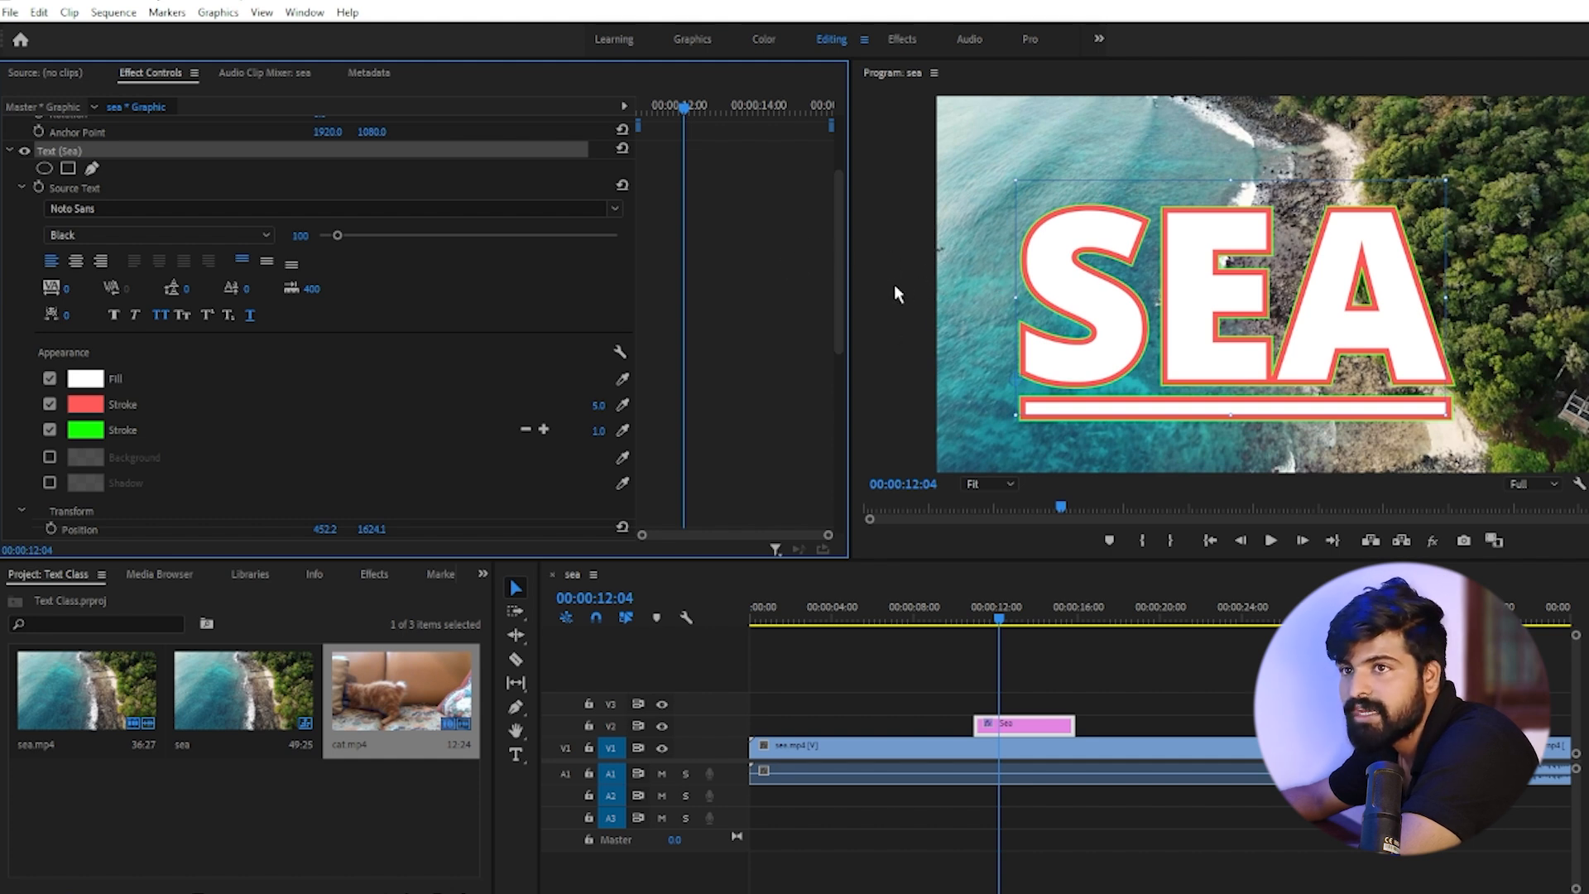
left_click(97, 383)
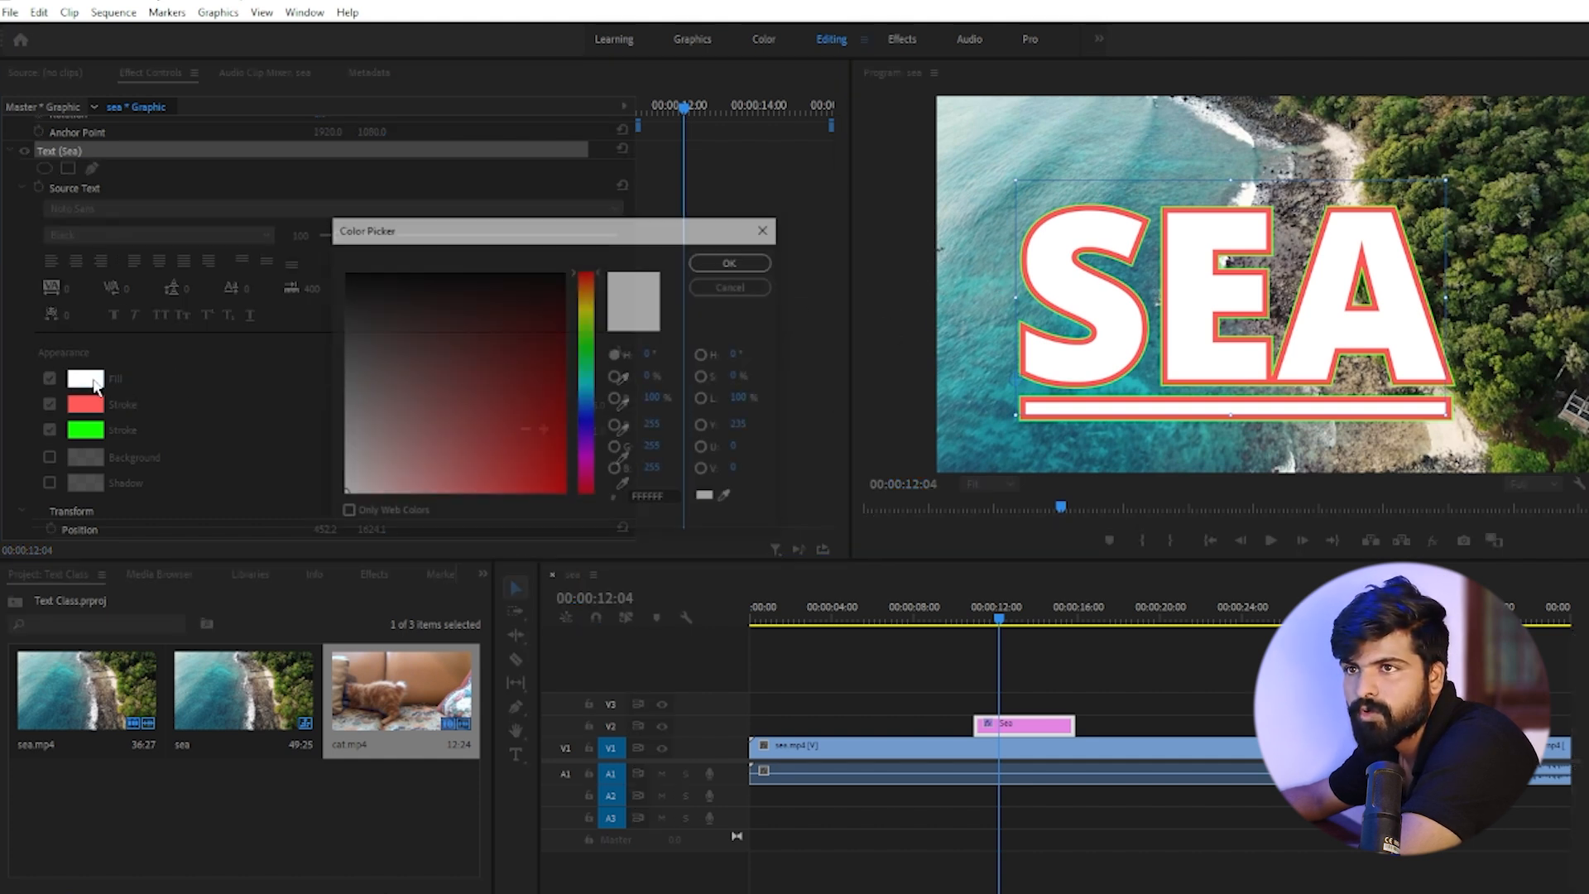
left_click_drag(452, 460, 498, 503)
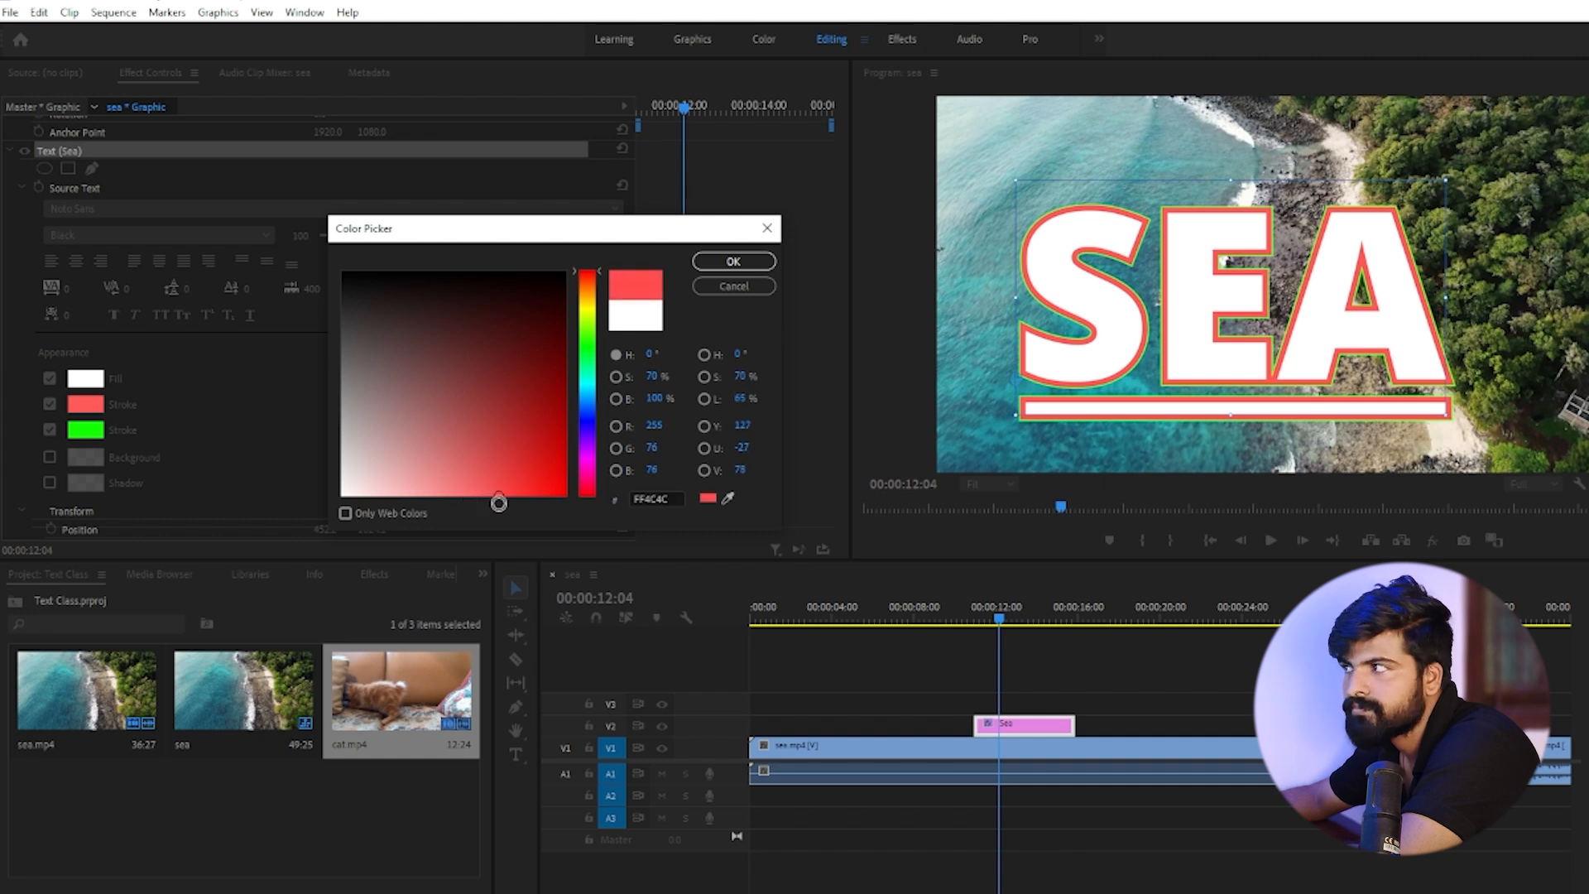
left_click(767, 228)
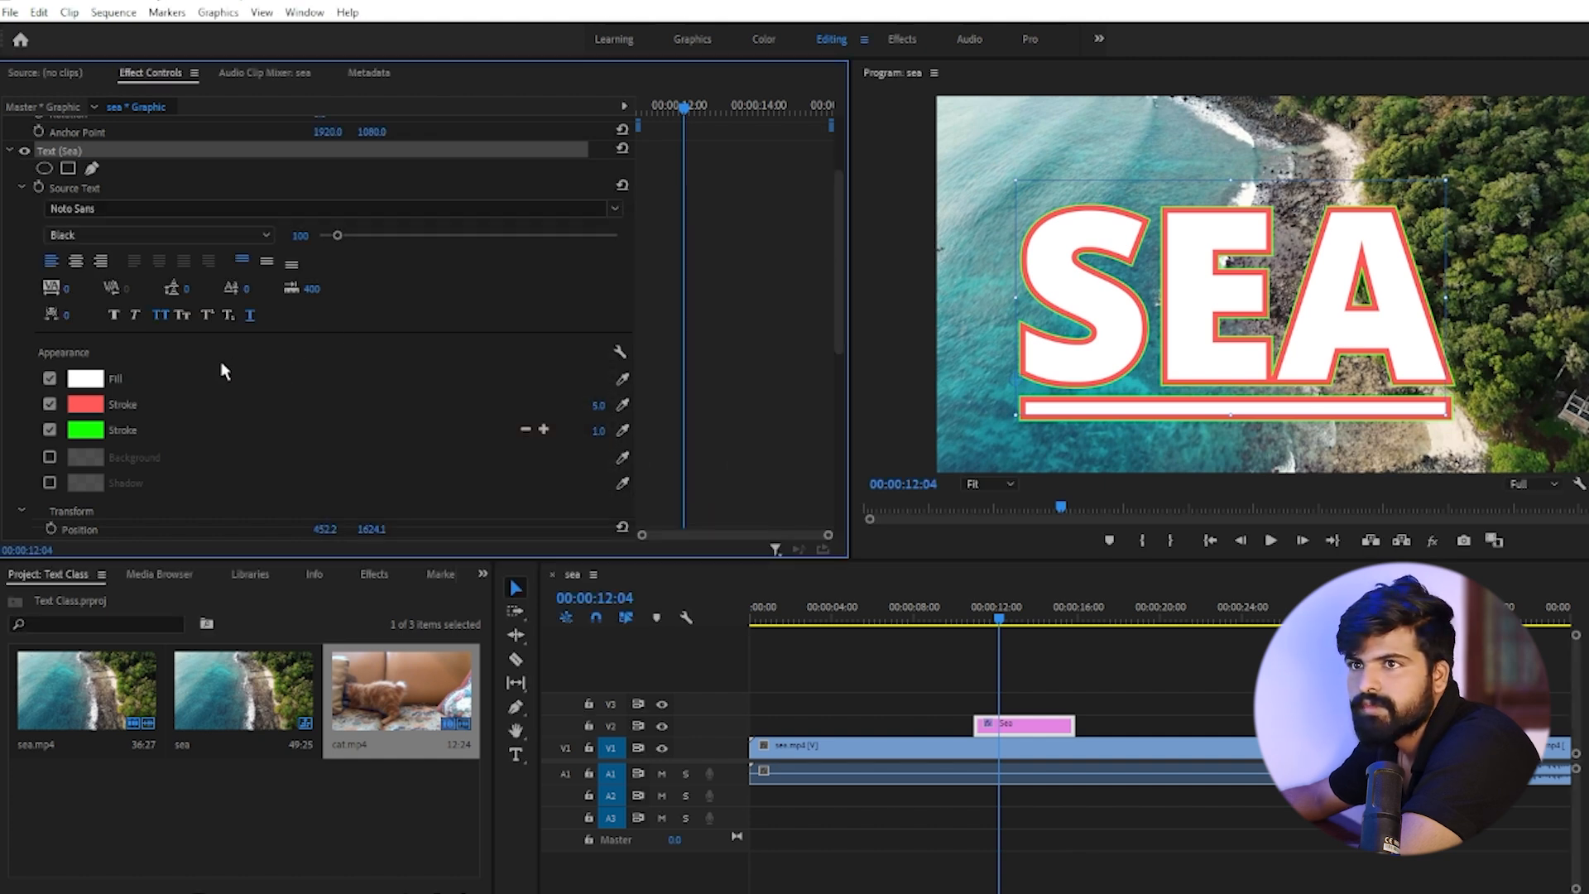
Step: Sample the first stroke's light red as the text's fill color with the eyedropper, and set the first stroke's color to white
left_click(627, 374)
left_click(101, 402)
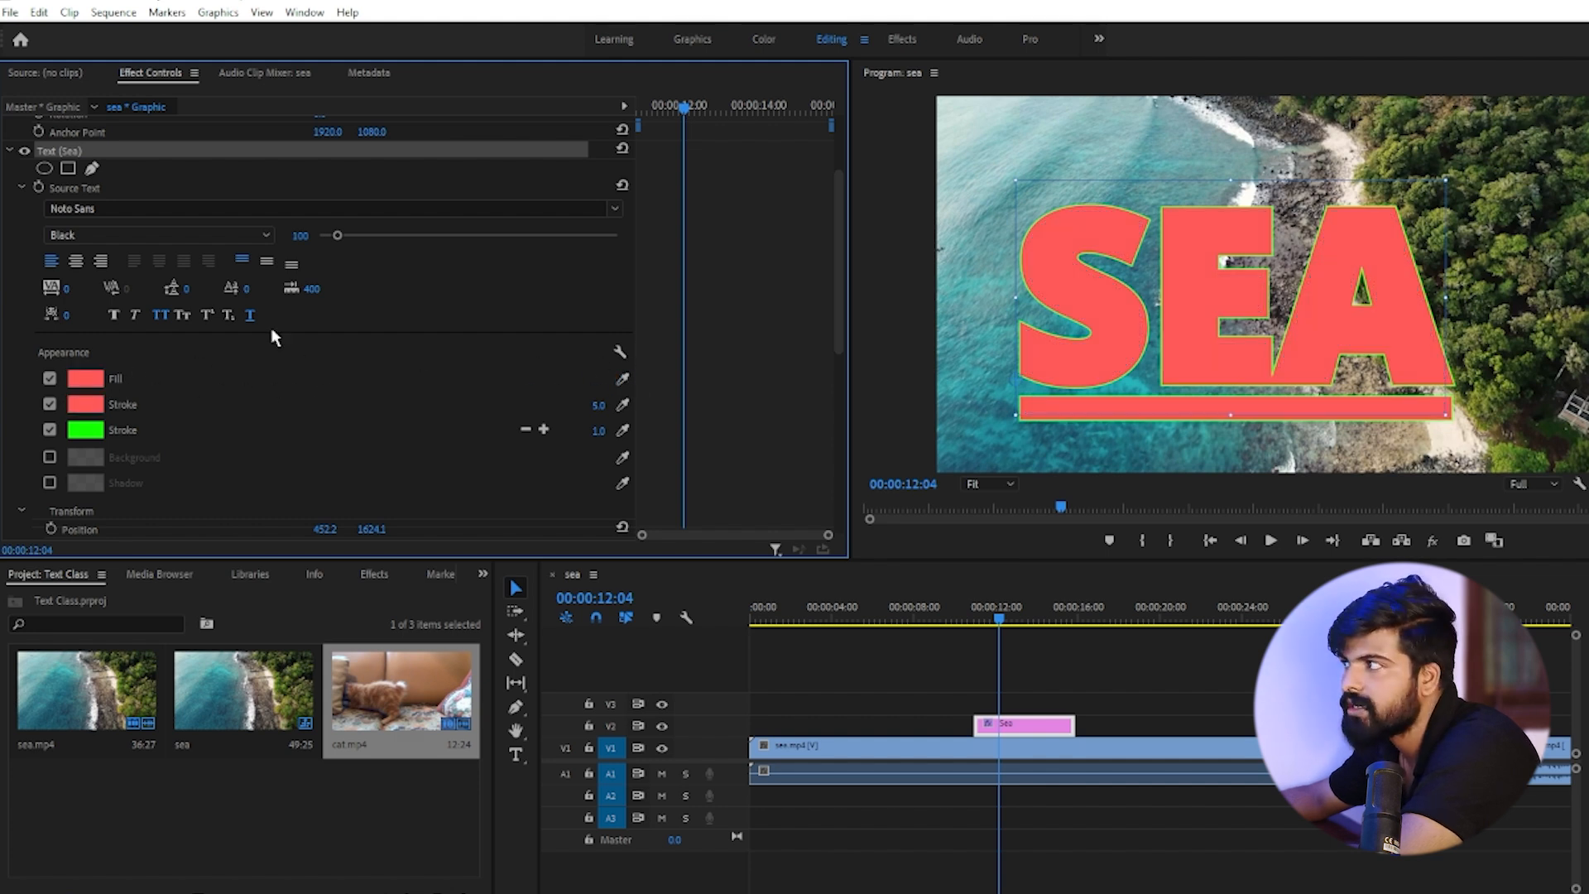
left_click(84, 405)
left_click_drag(365, 437, 326, 557)
left_click(733, 261)
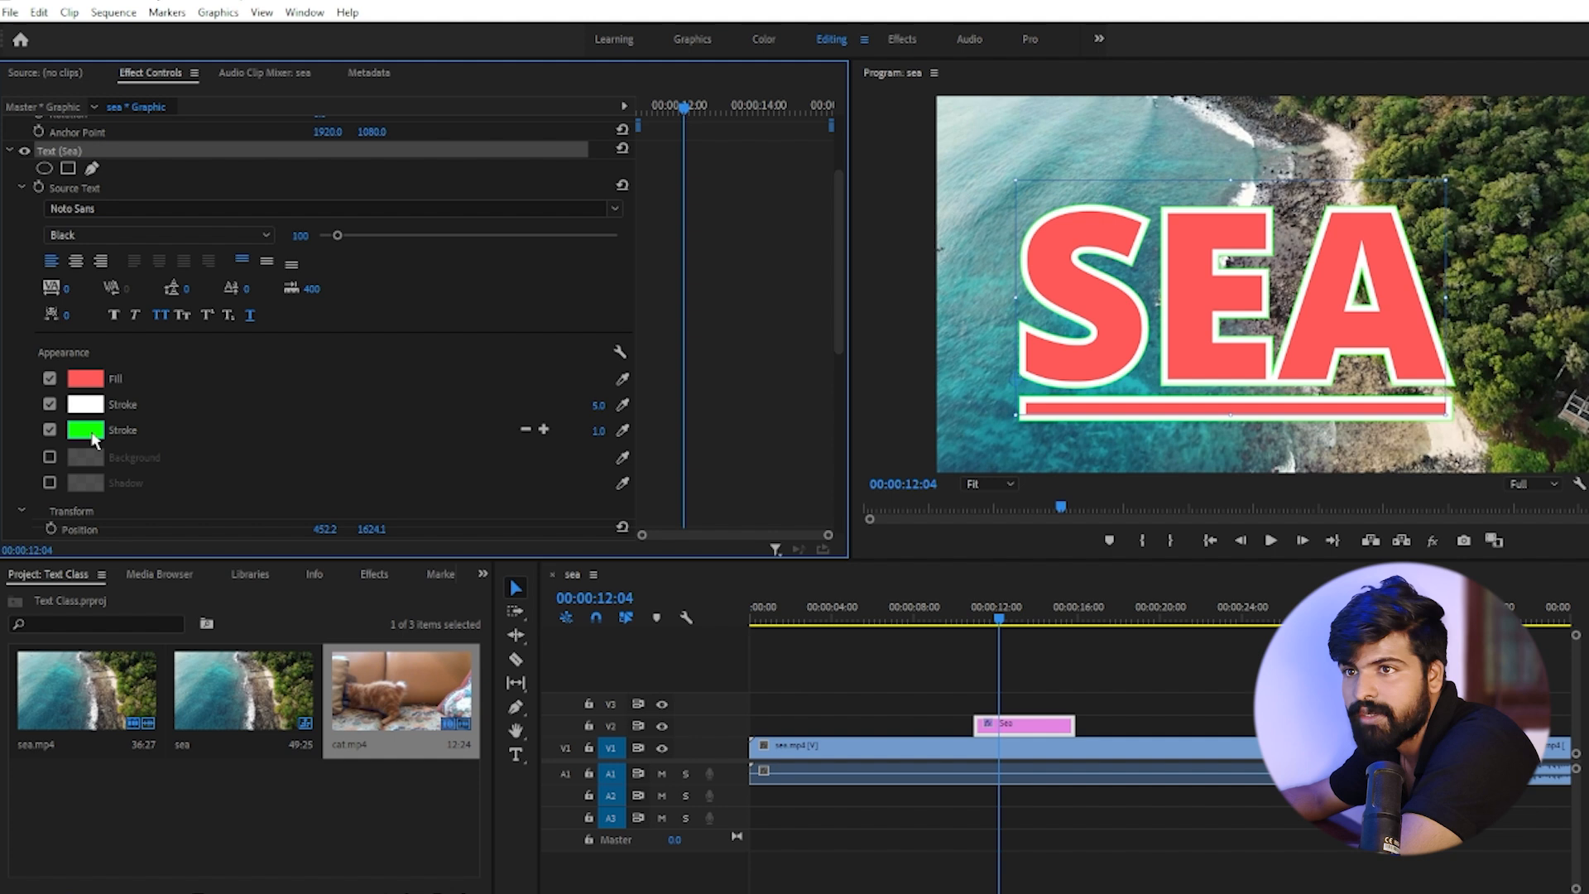
Step: Sample the fill's light red as the second stroke's color, and set the white stroke's width to 7.0
left_click(619, 430)
left_click(85, 378)
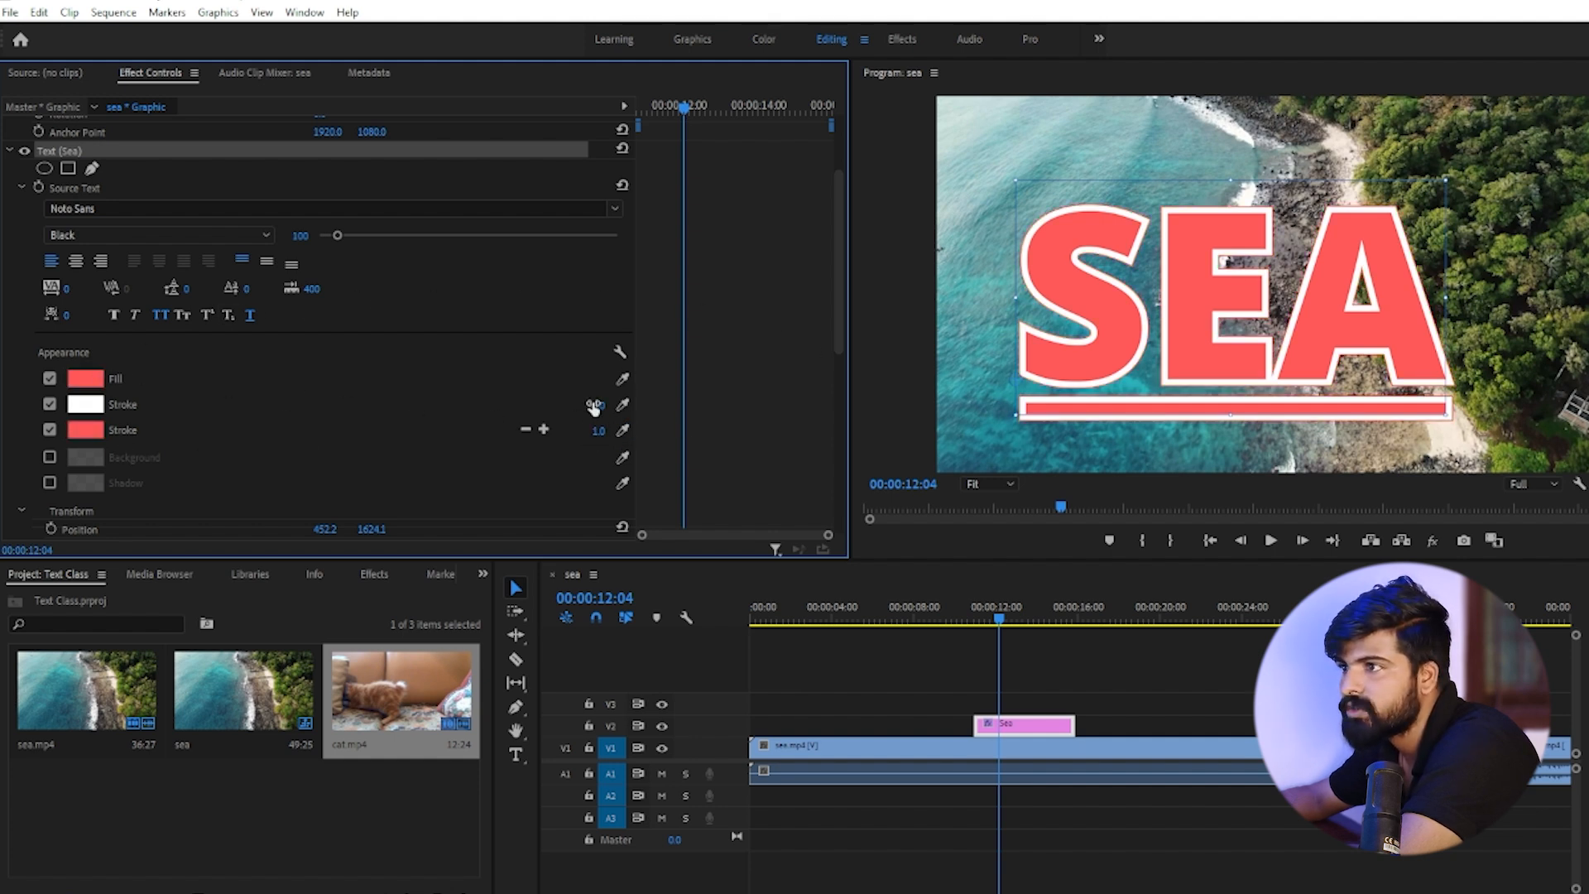
left_click_drag(597, 406, 596, 430)
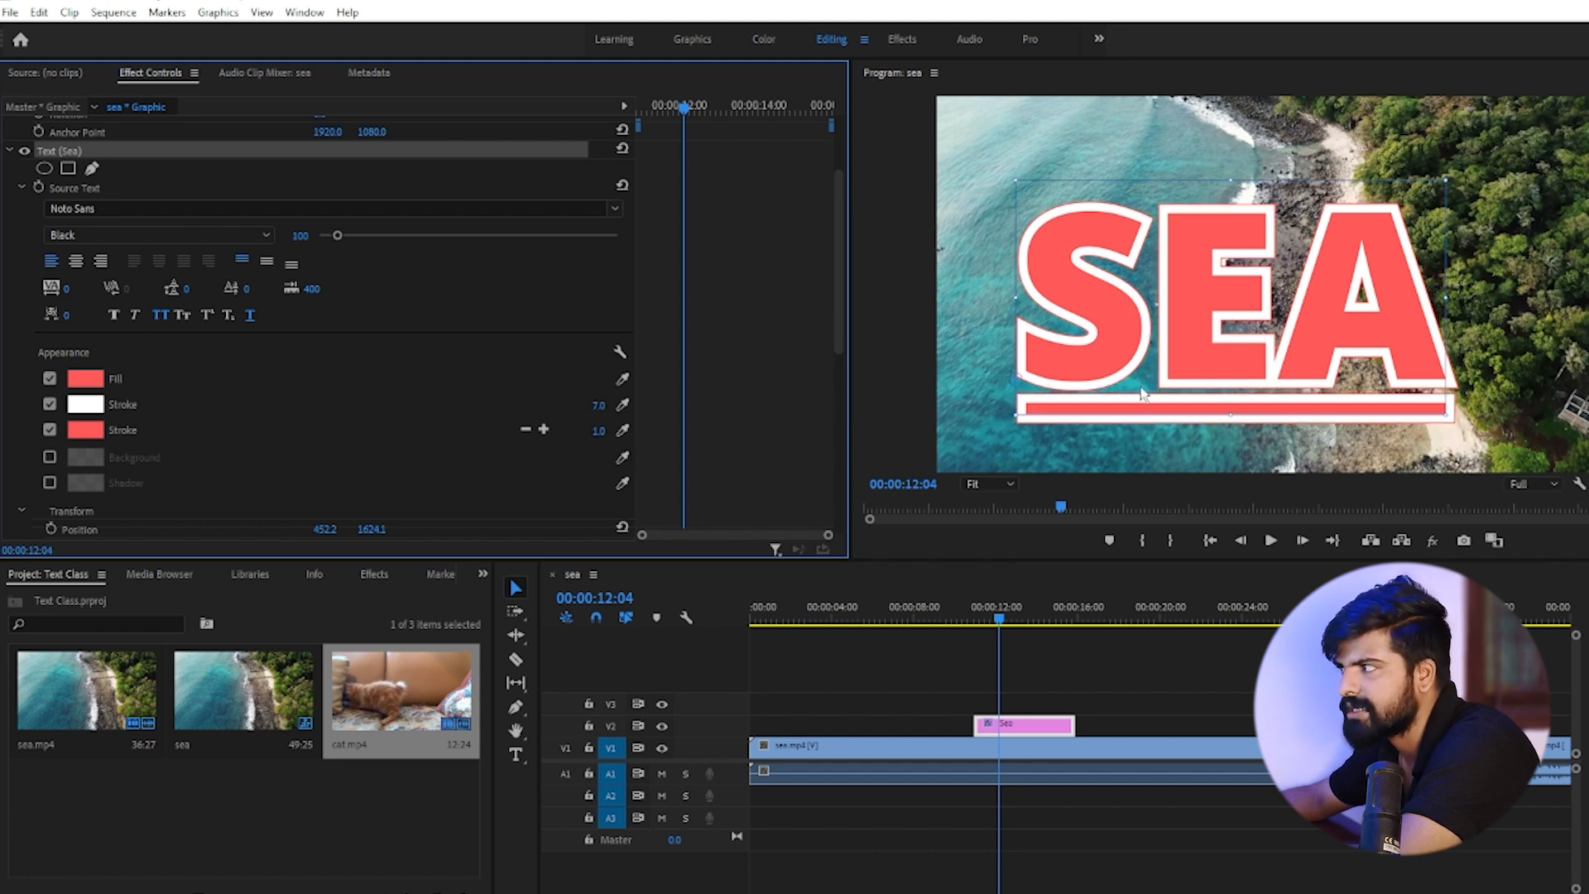
Step: Remove the underline from the "Sea" text and reposition the text at about 396.3, 1786.1
left_click(247, 317)
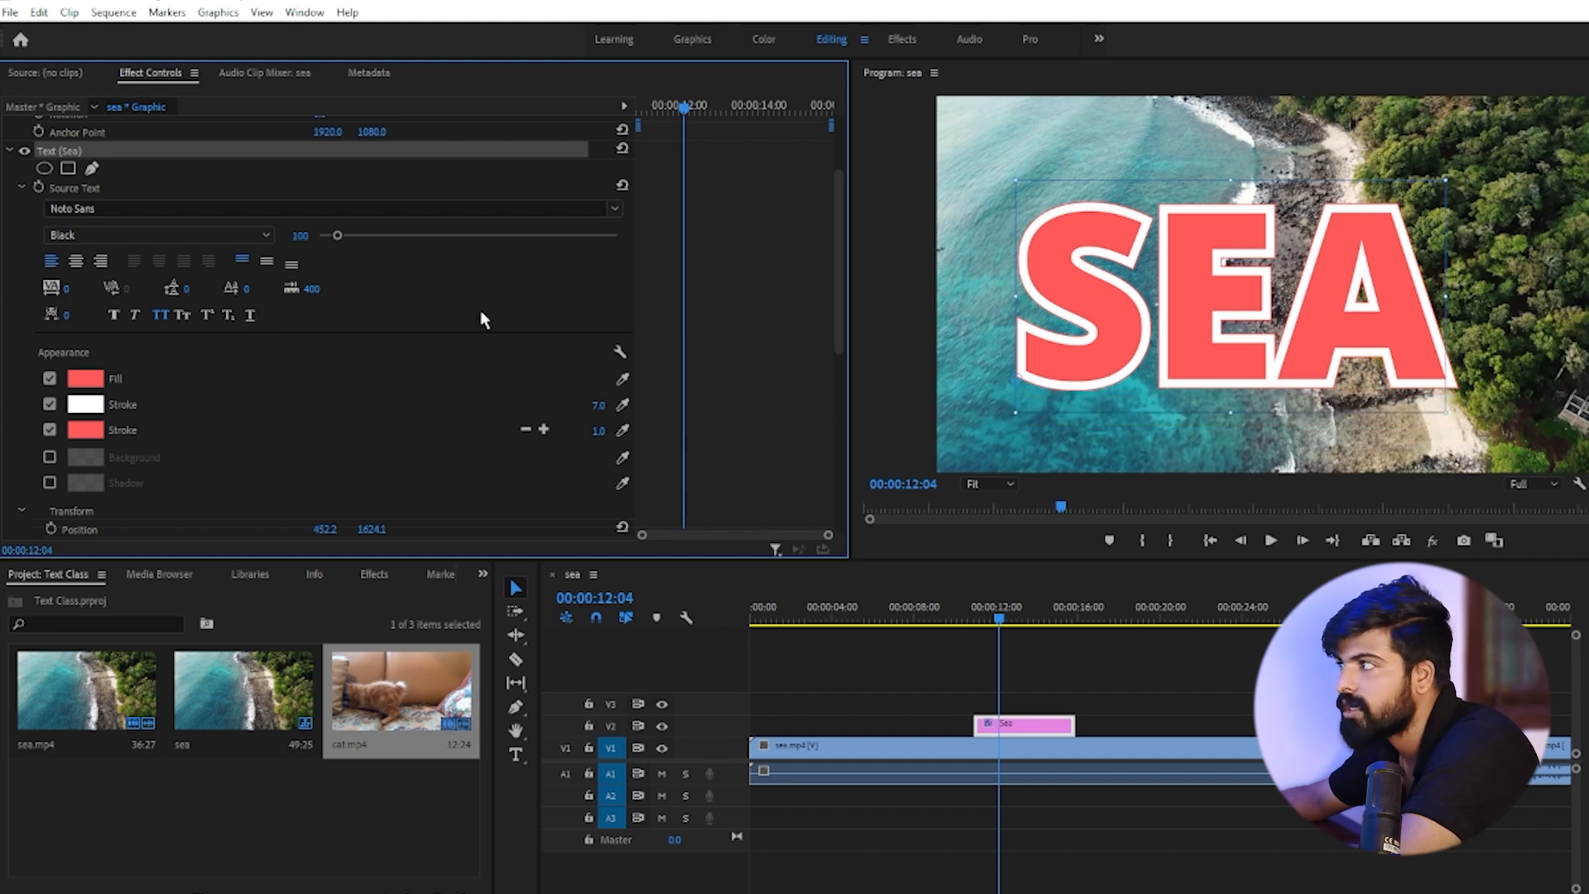
left_click_drag(1227, 345, 1216, 366)
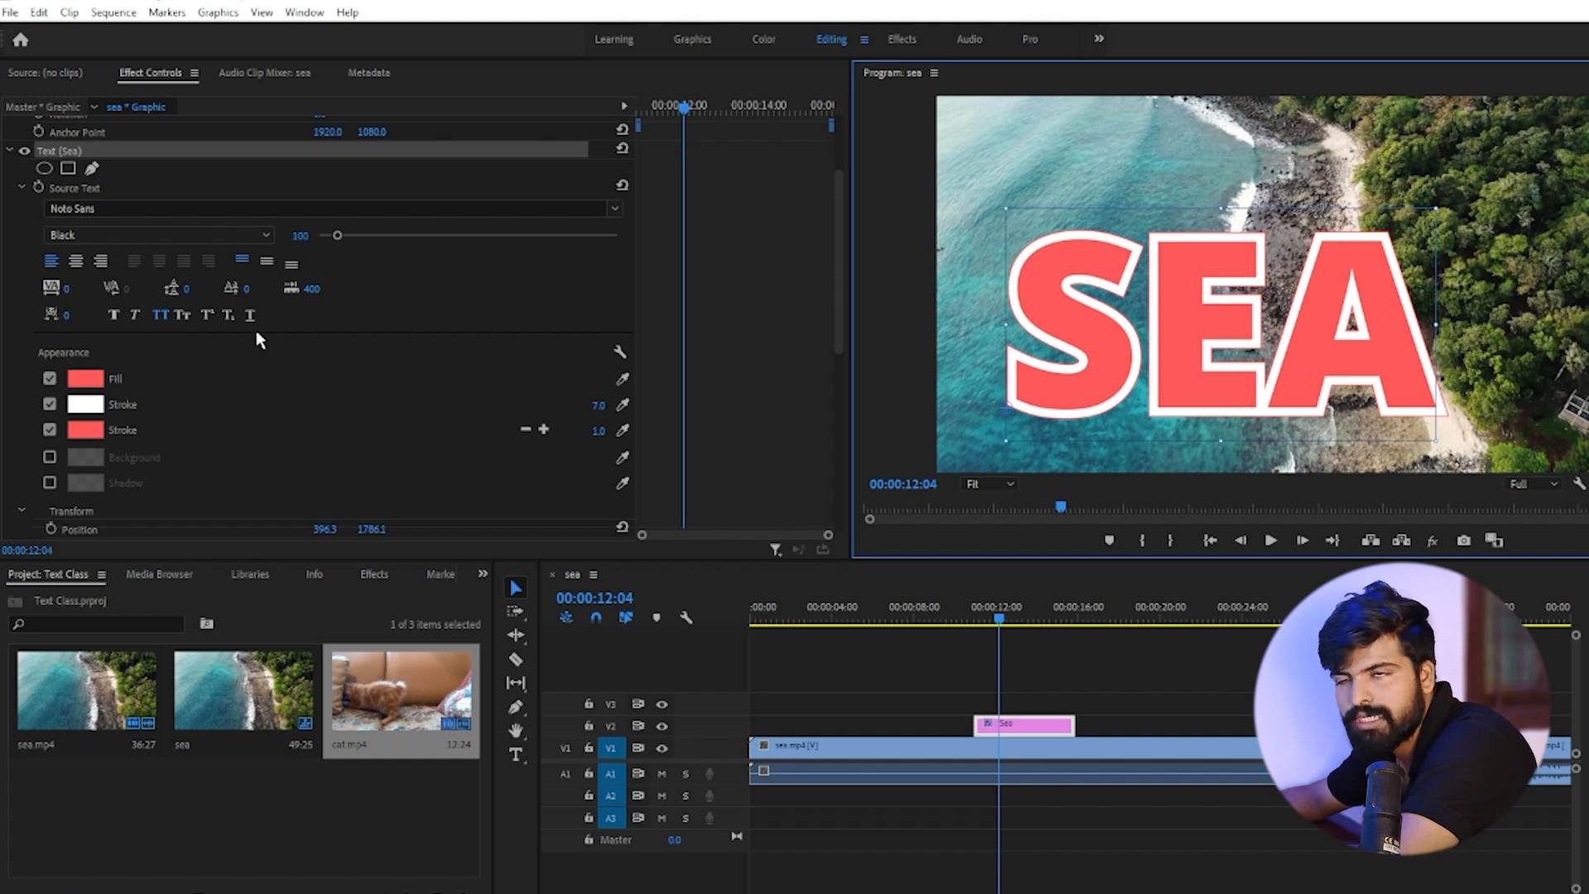
Step: Add a third stroke to the "Sea" text, and disable the second and third strokes while keeping the white stroke enabled
left_click(544, 431)
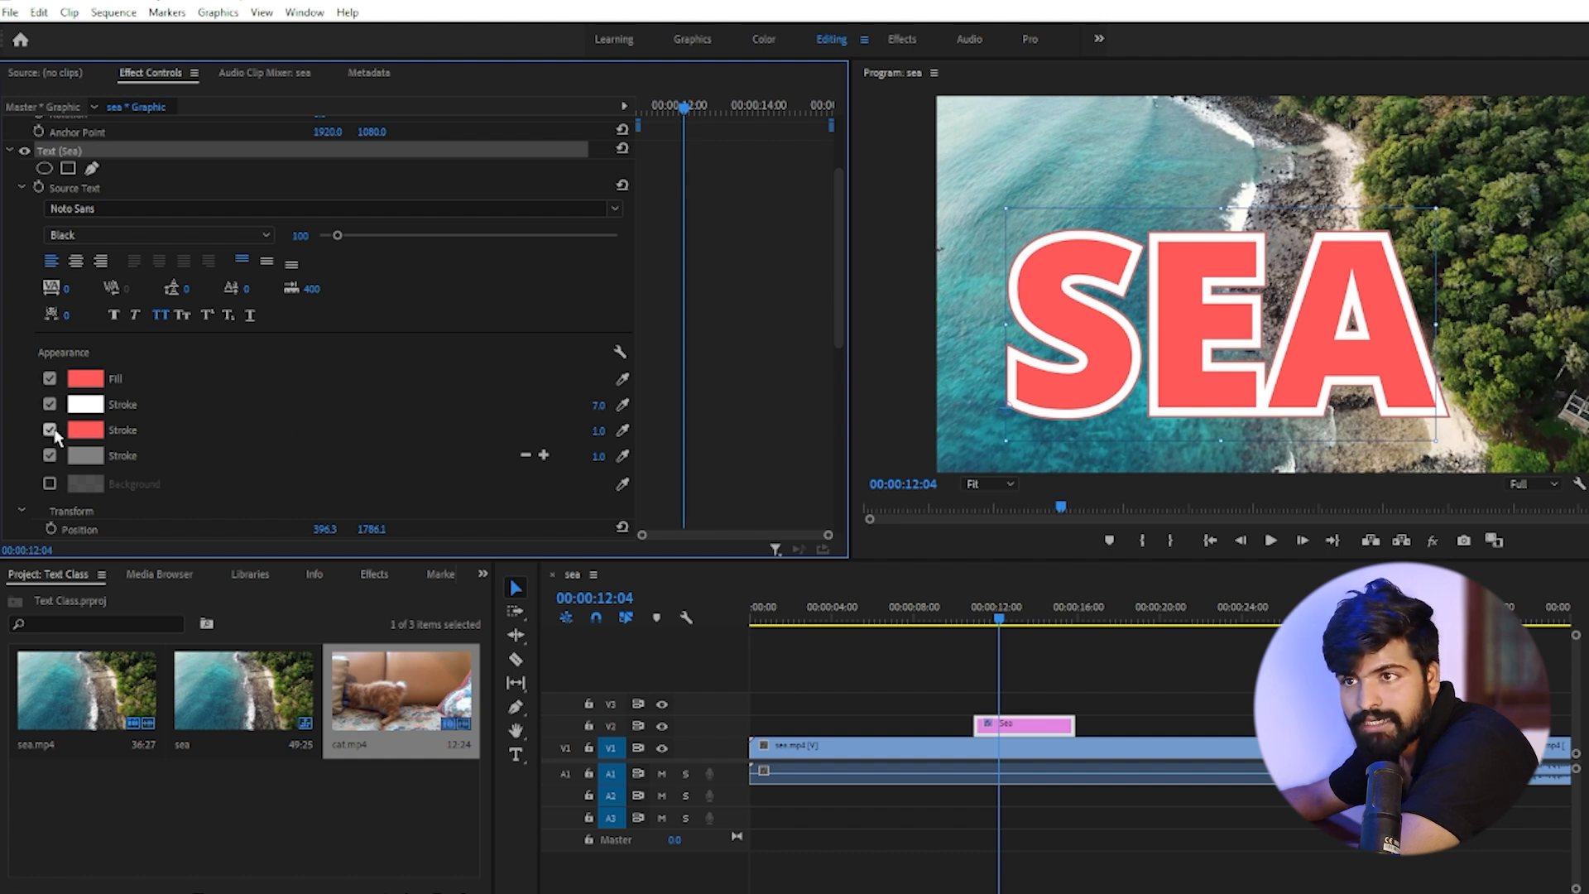
left_click(49, 457)
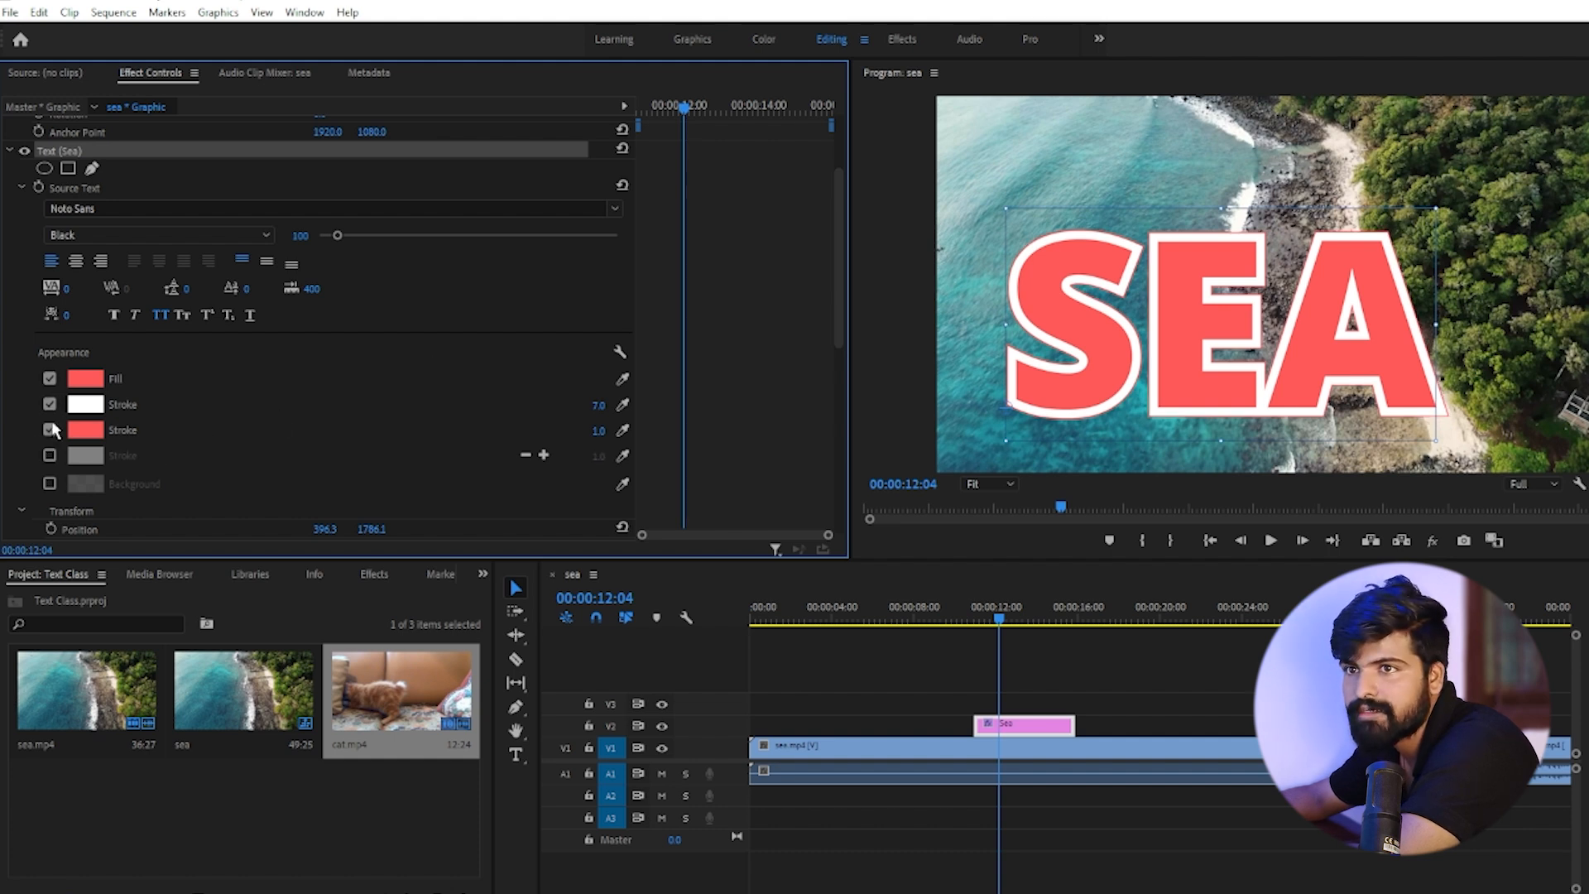
left_click(50, 429)
left_click(48, 406)
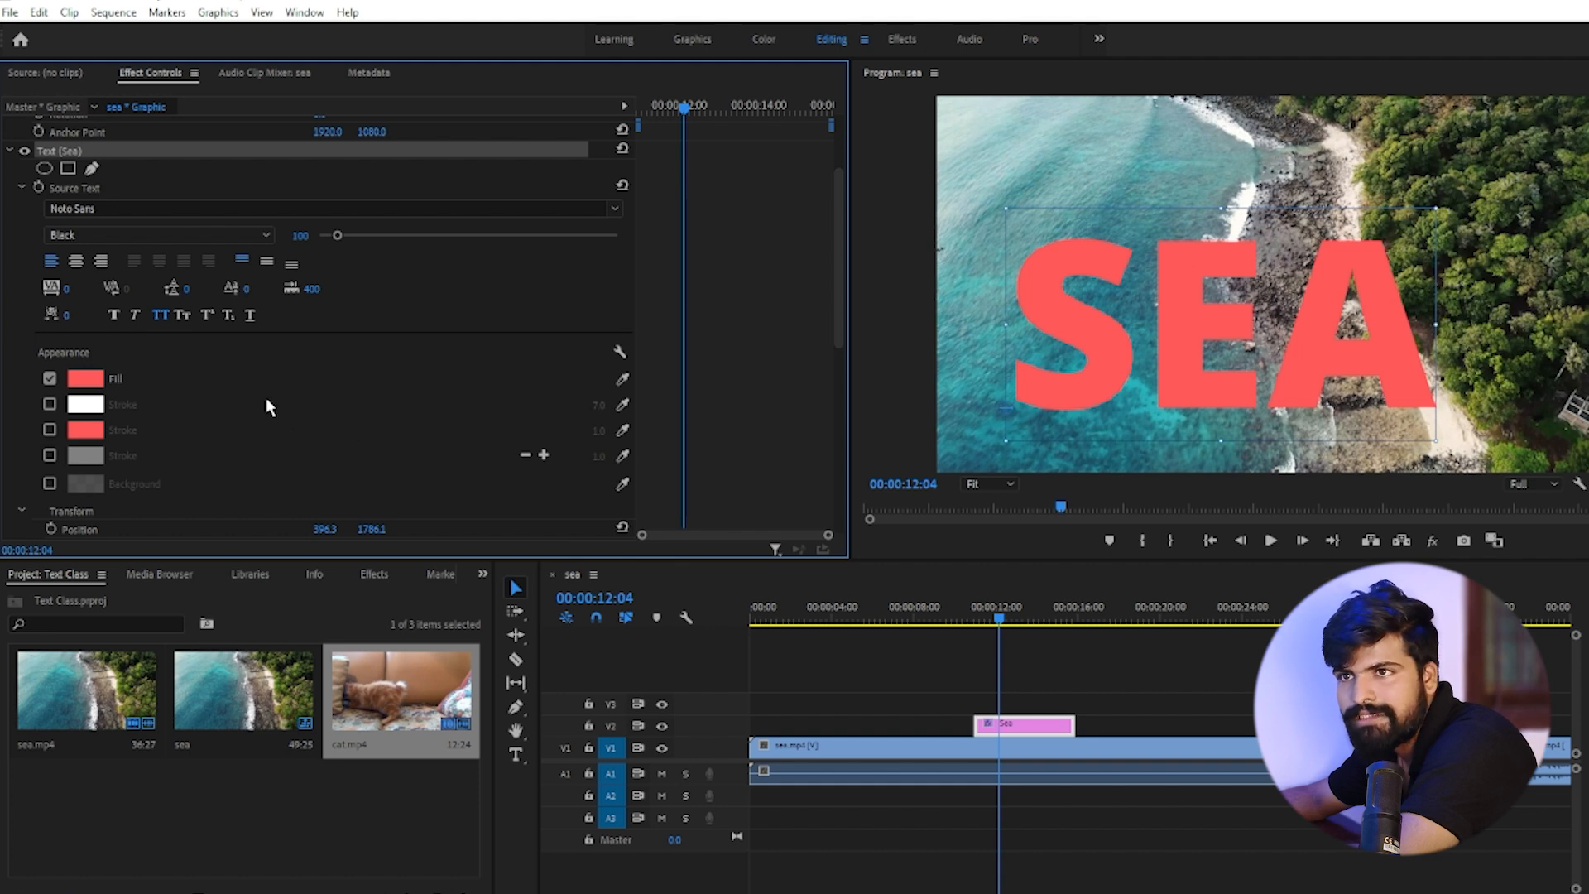
left_click(49, 405)
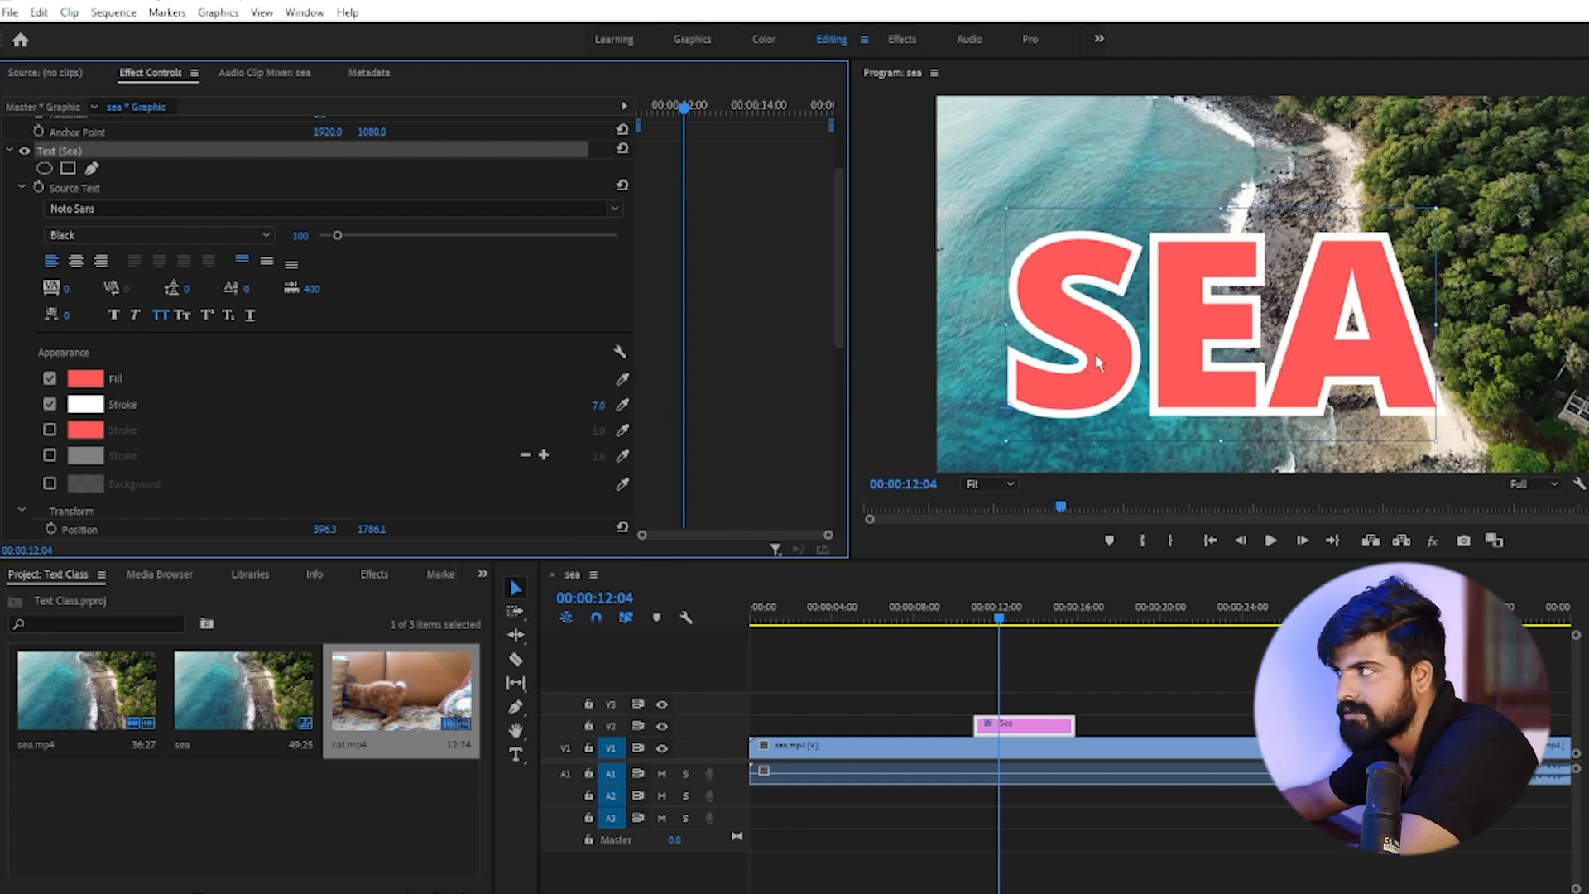
Step: Reposition the "Sea" text at about 493.1, 1807.0
left_click_drag(1096, 354, 1099, 339)
scroll(201, 422, "down", 2)
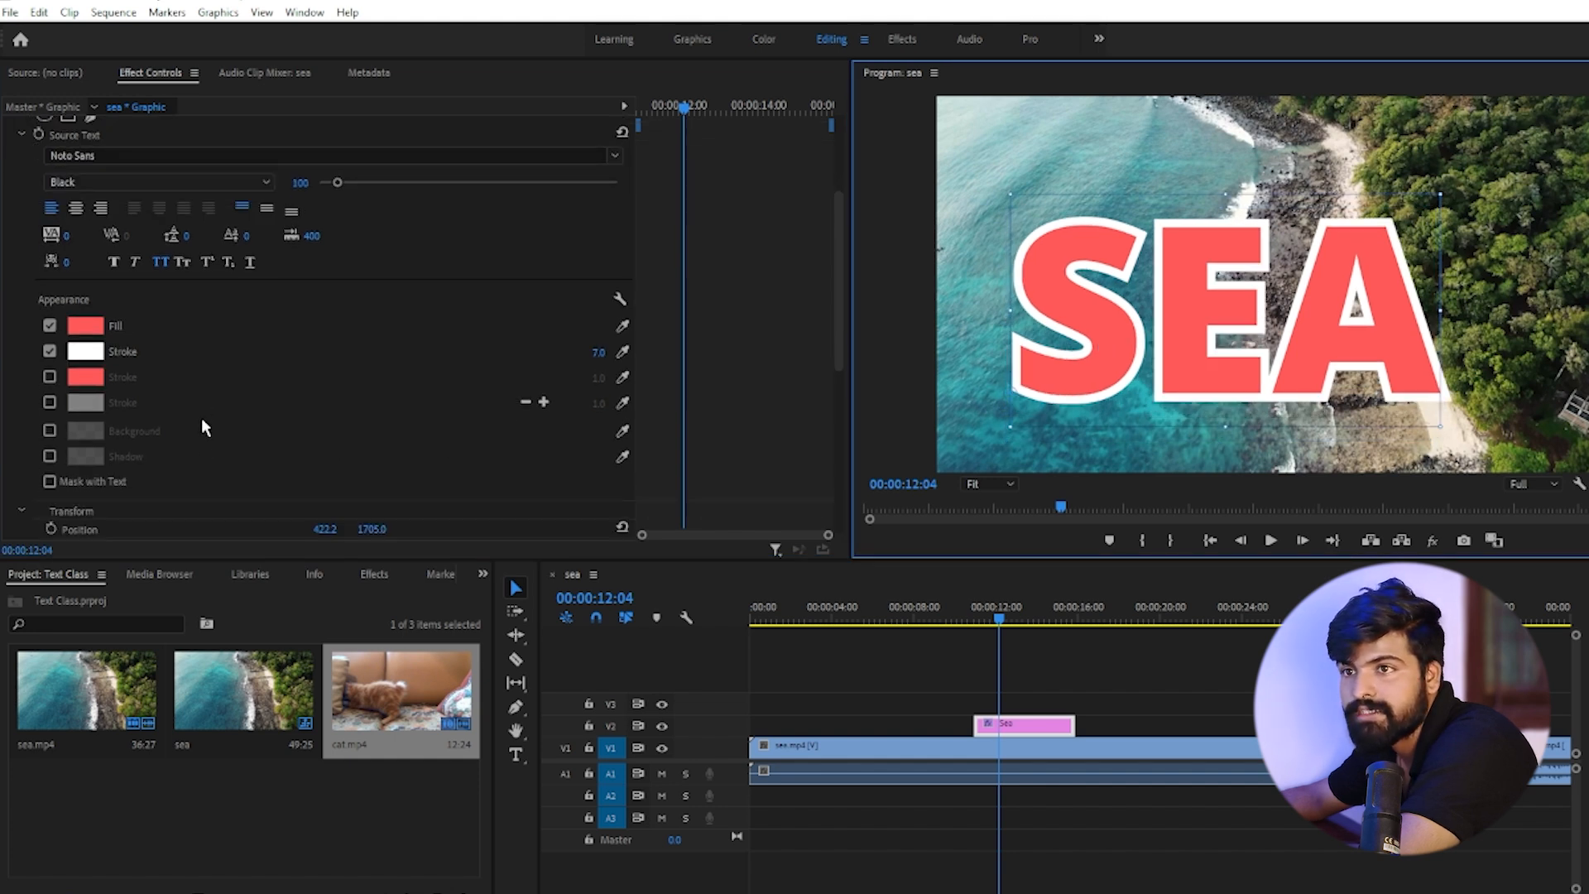
scroll(247, 399, "down", 2)
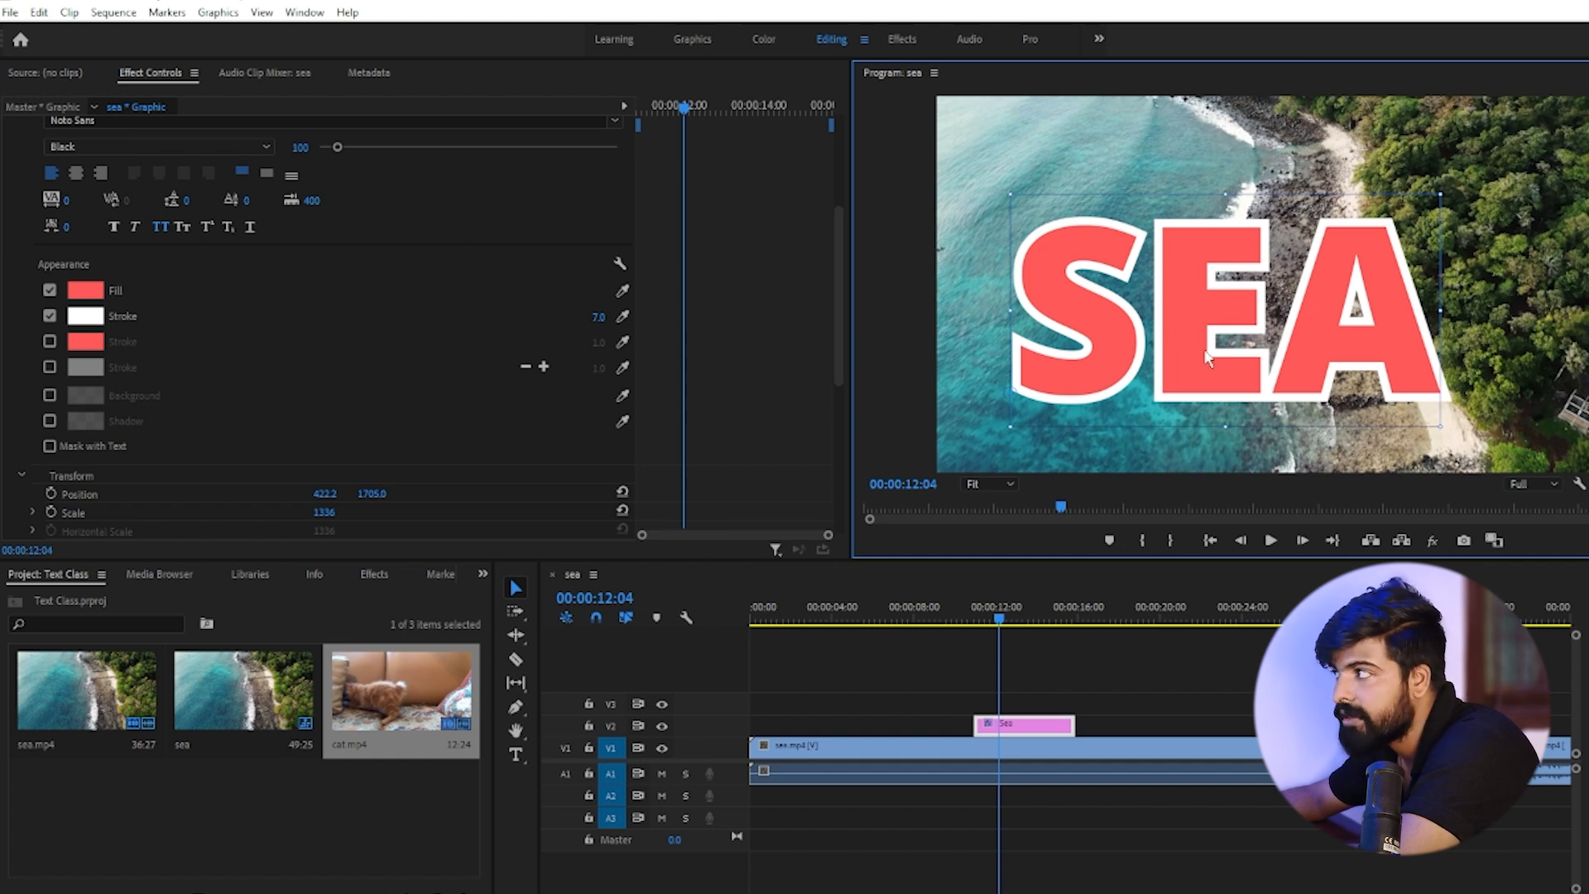
mouse_move(1178, 339)
left_mouse_down()
mouse_move(1183, 366)
mouse_move(1185, 346)
left_mouse_up()
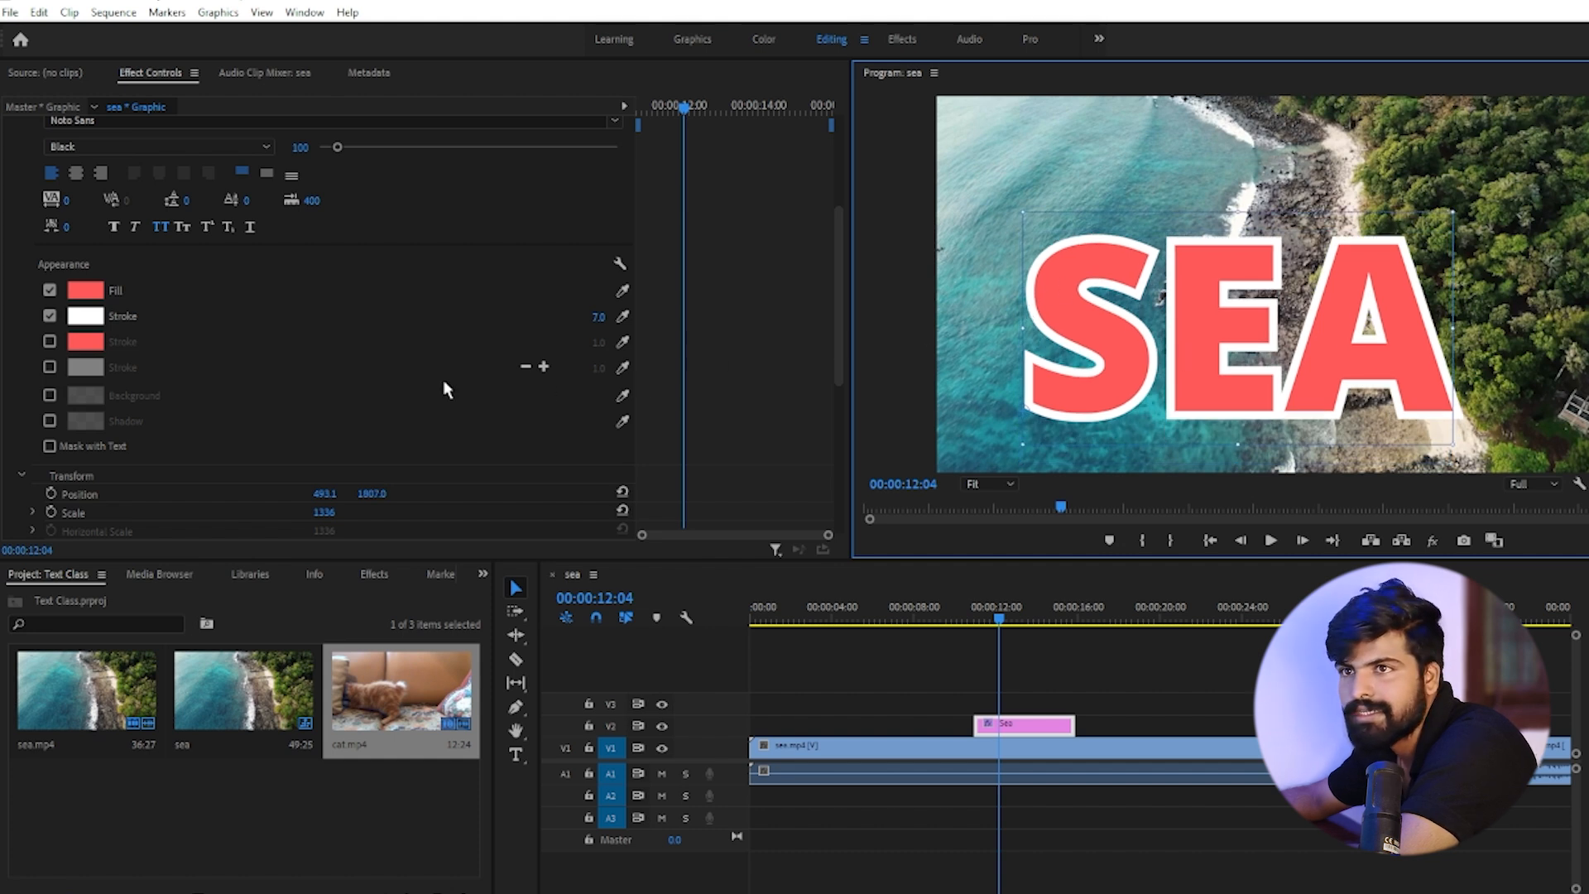
Step: Enable the text's background at 100% opacity and sample the fill's light red as its color
left_click(50, 396)
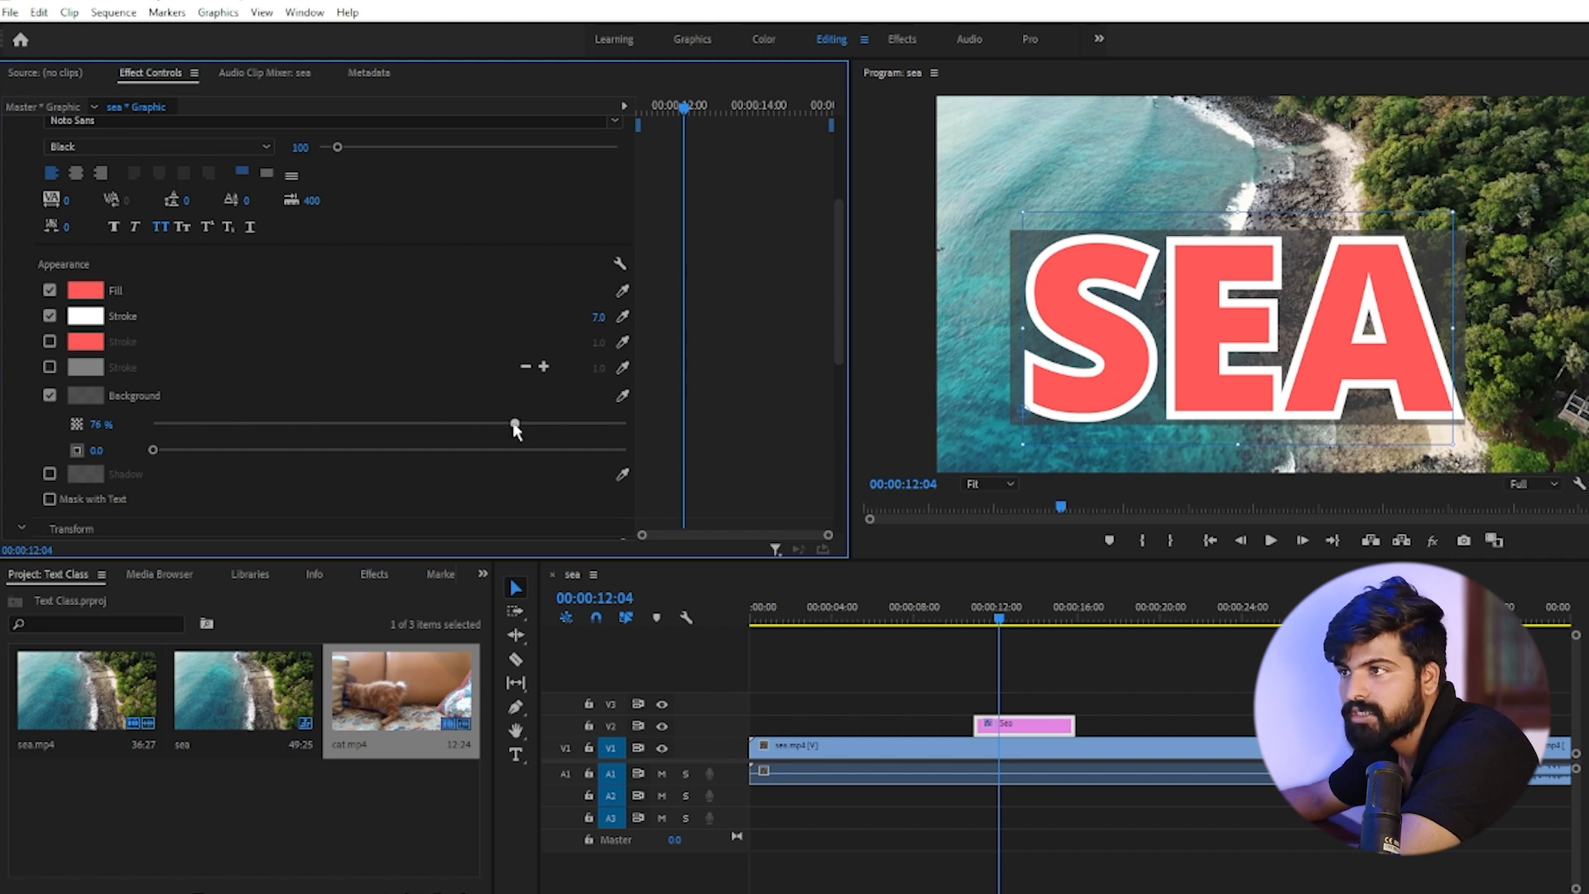
left_click_drag(513, 423, 663, 439)
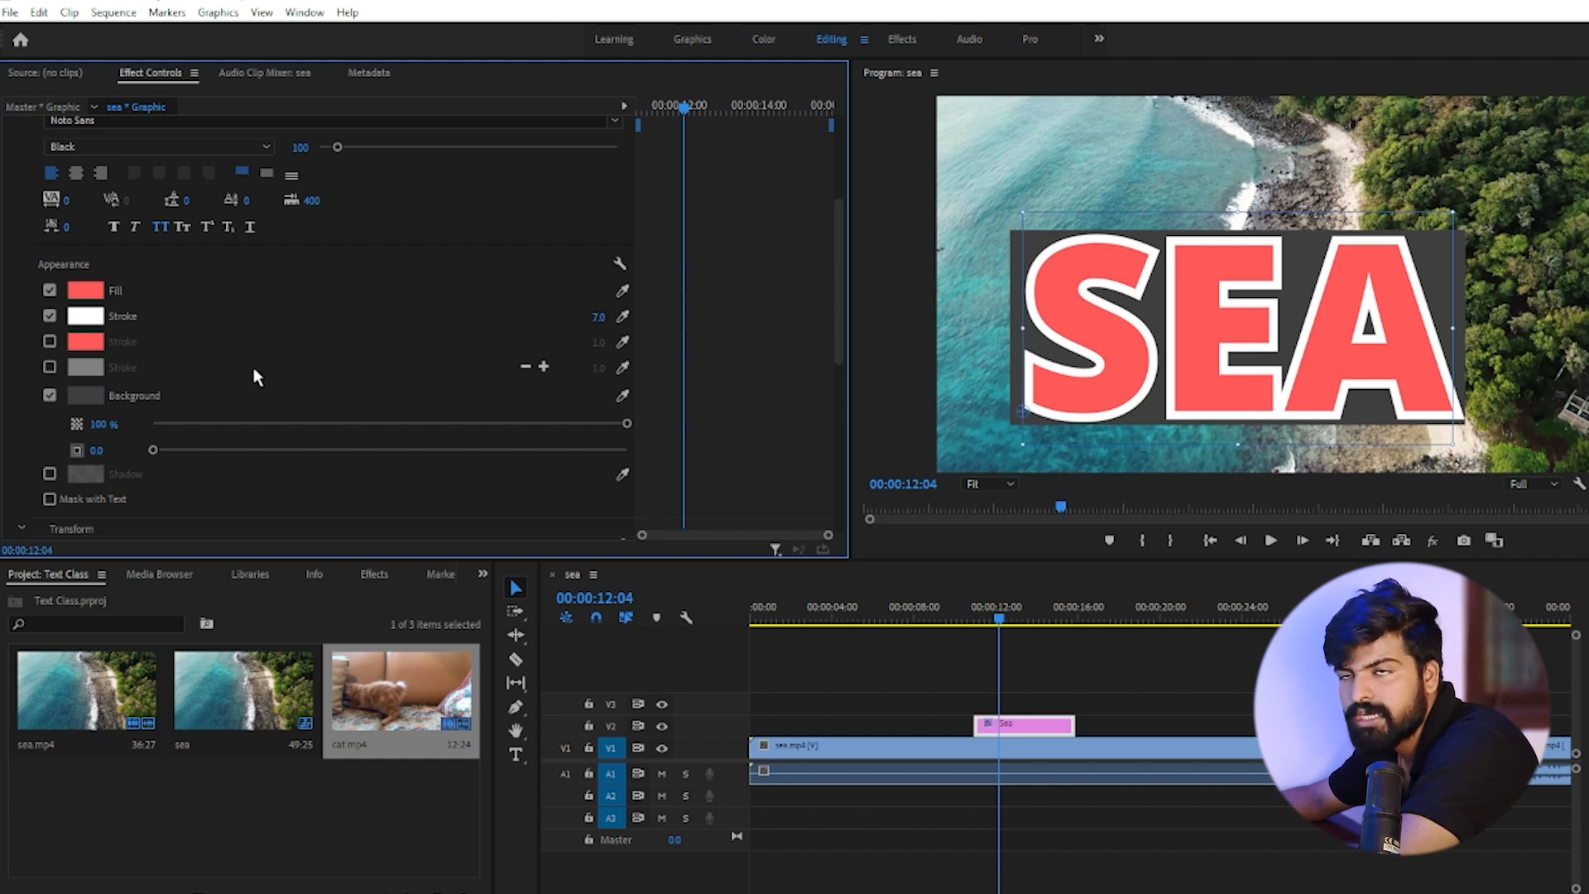
left_click(621, 396)
left_click(84, 292)
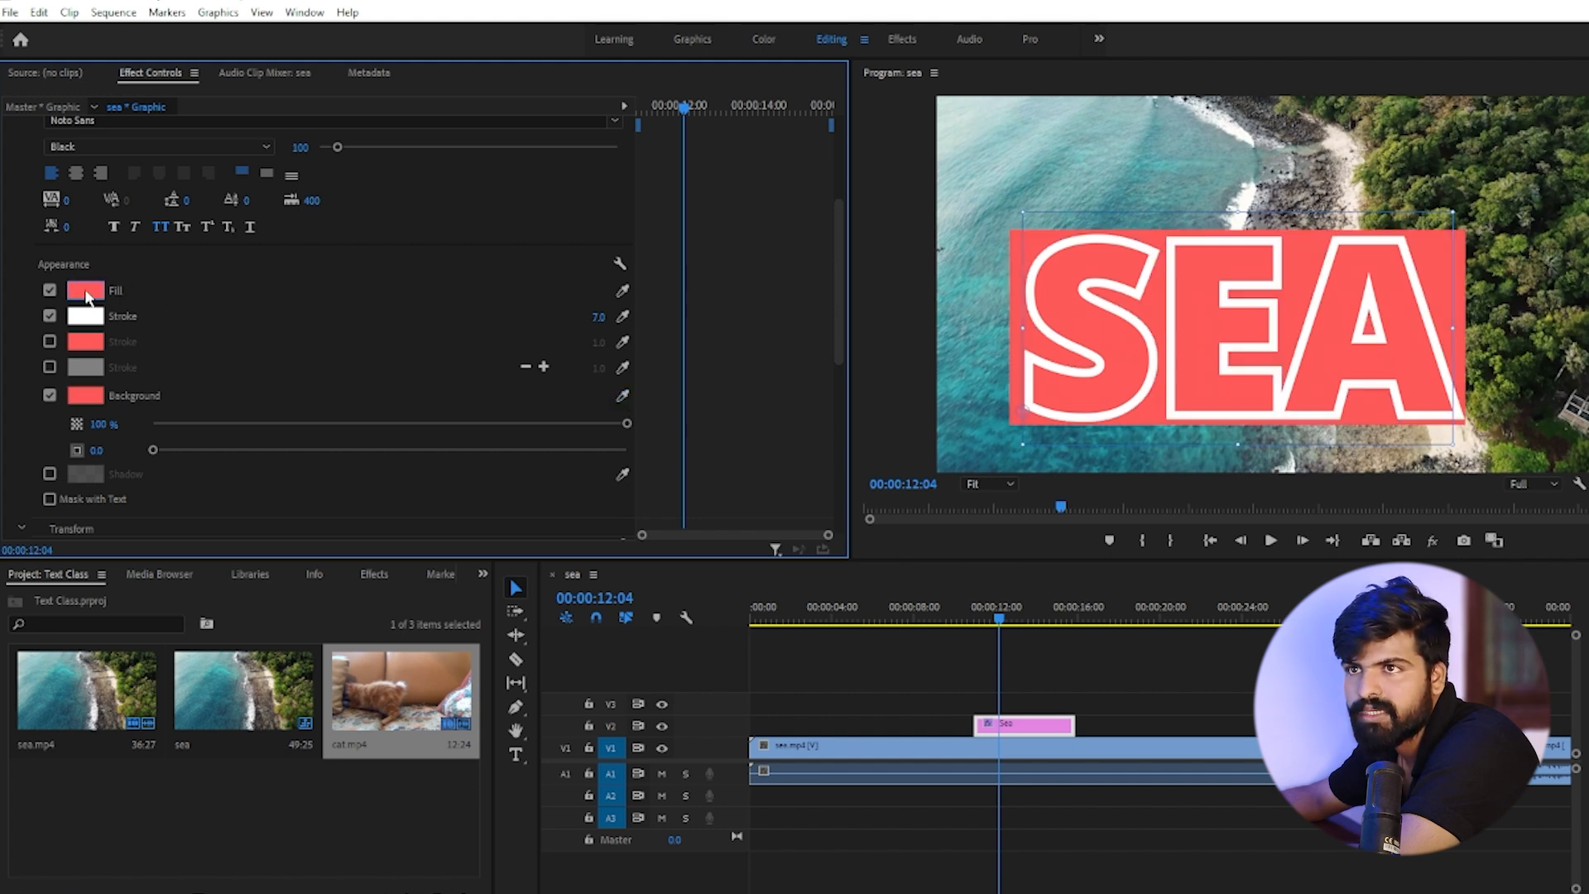
Step: Set the "Sea" text's fill color to white and disable the white stroke
left_click(84, 291)
left_click_drag(365, 397, 305, 557)
left_click(734, 262)
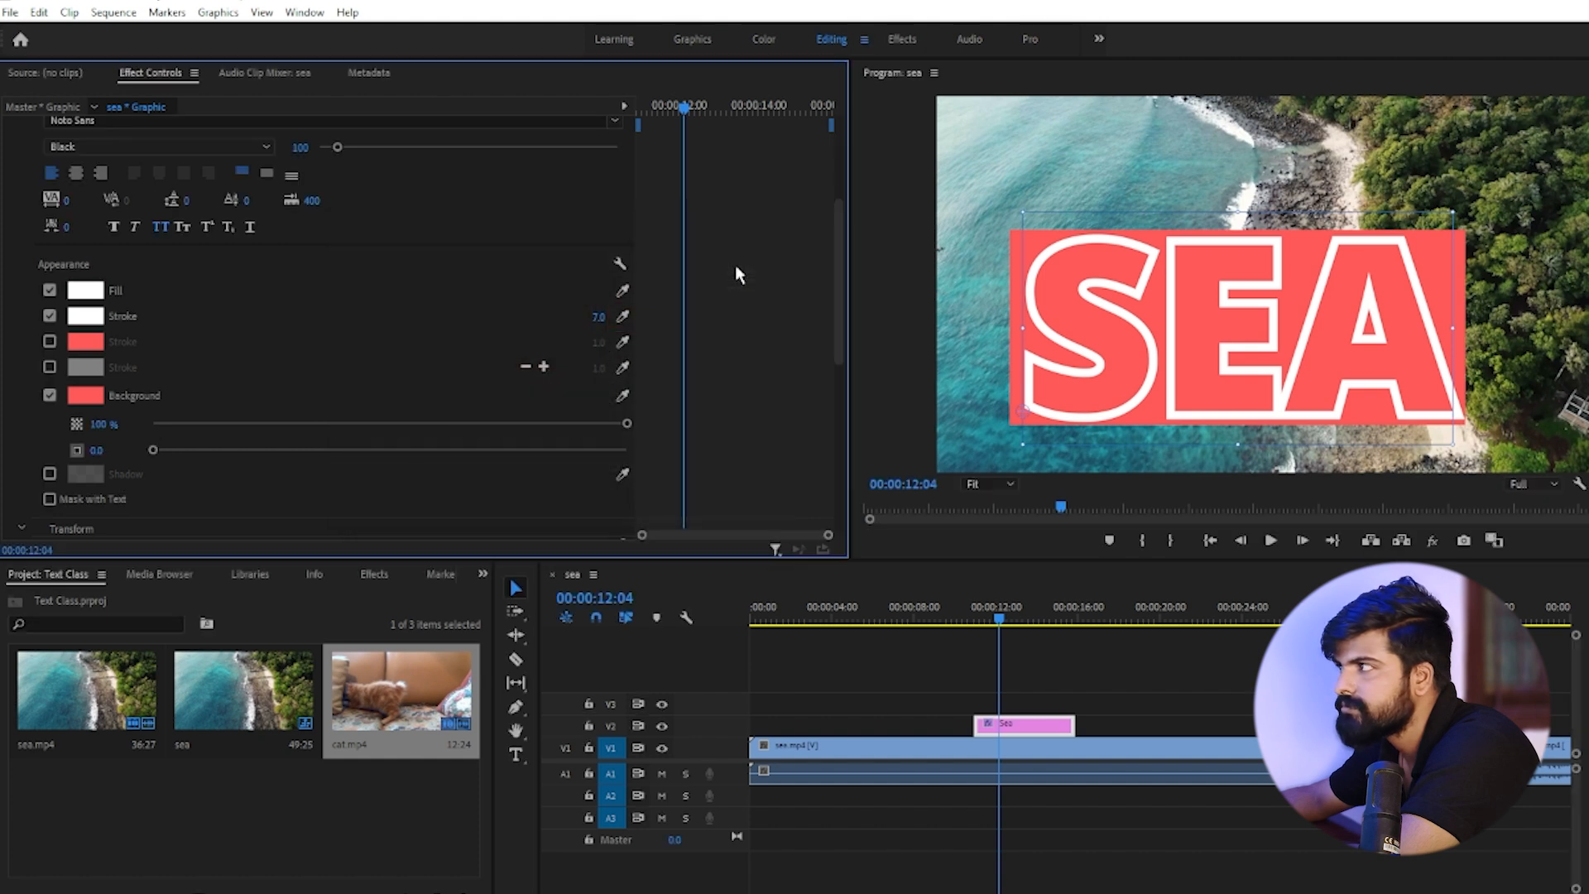
left_click(49, 316)
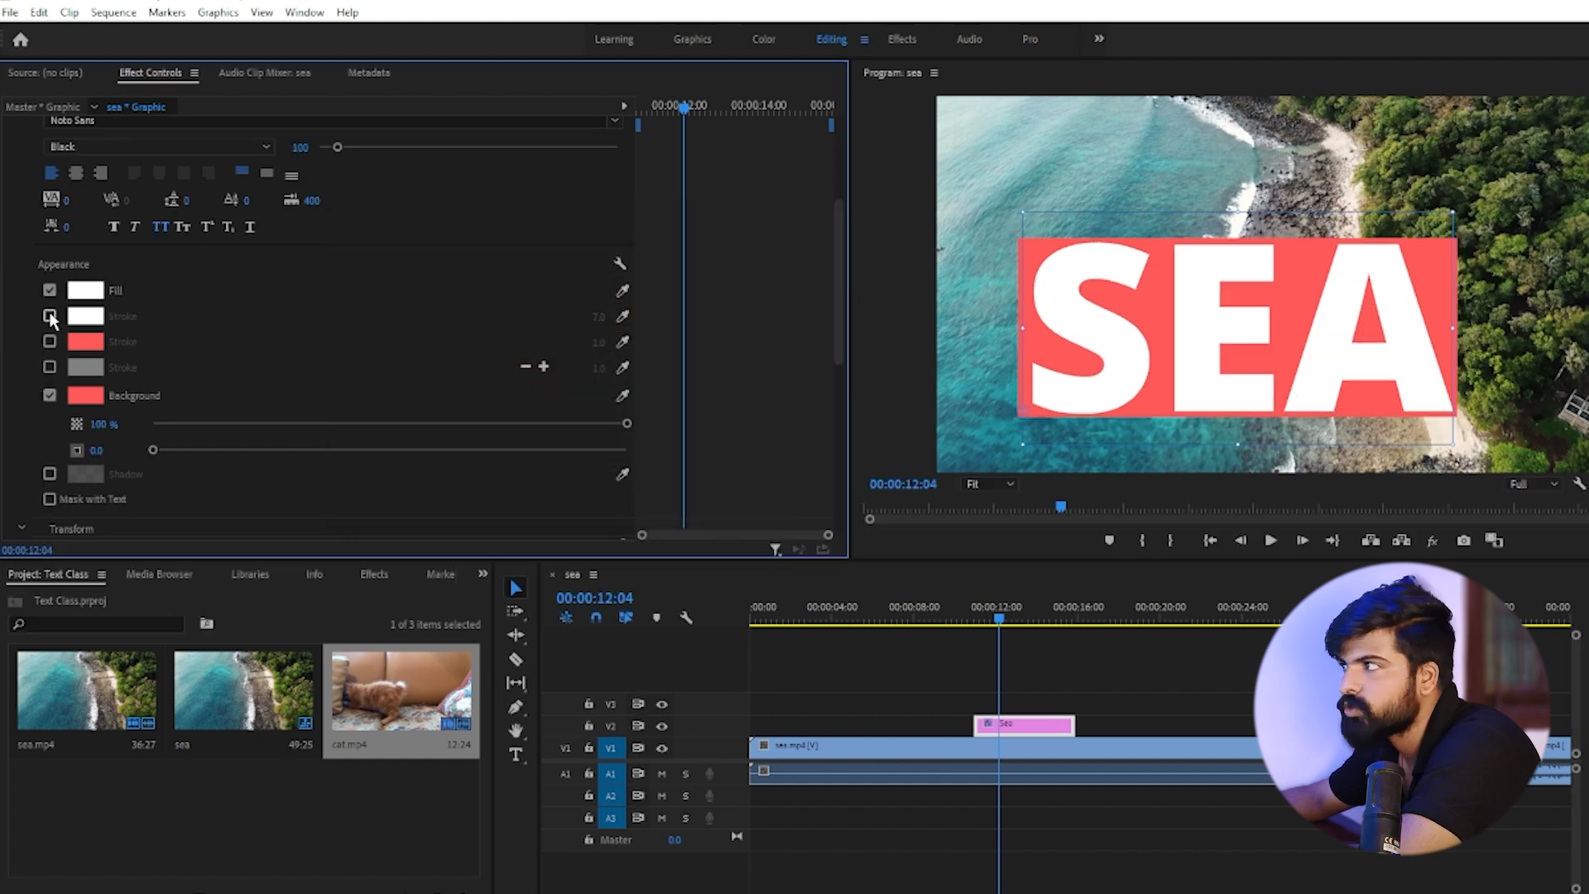
Step: Move the "Sea" title slightly down and to the left in the frame, and save the project
mouse_move(1184, 330)
left_mouse_down()
mouse_move(1179, 382)
mouse_move(1170, 350)
left_mouse_up()
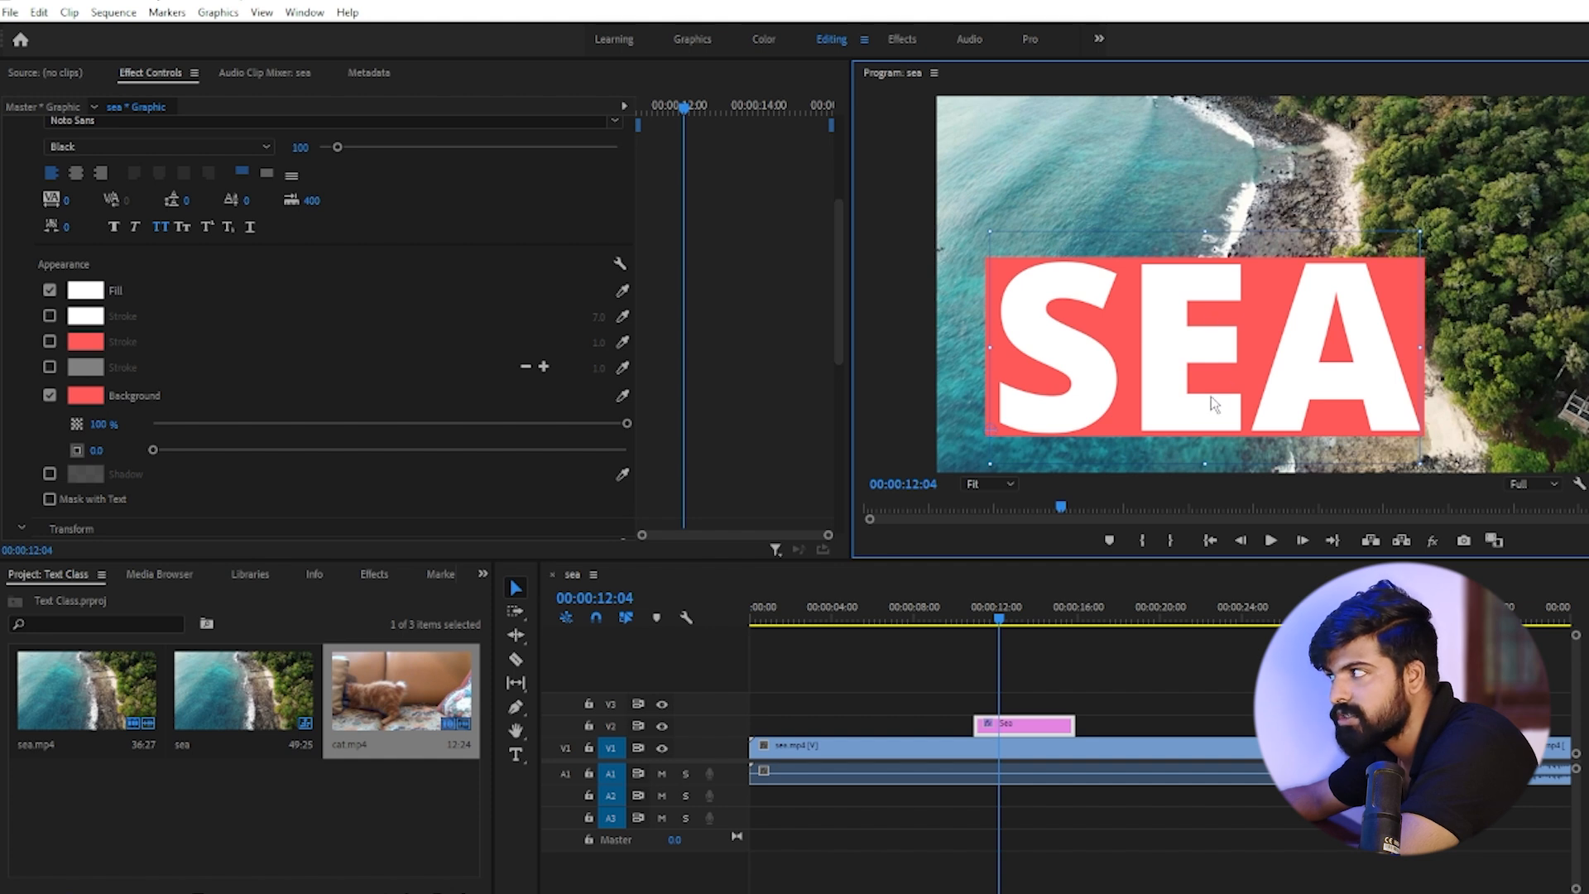
key("ctrl+s")
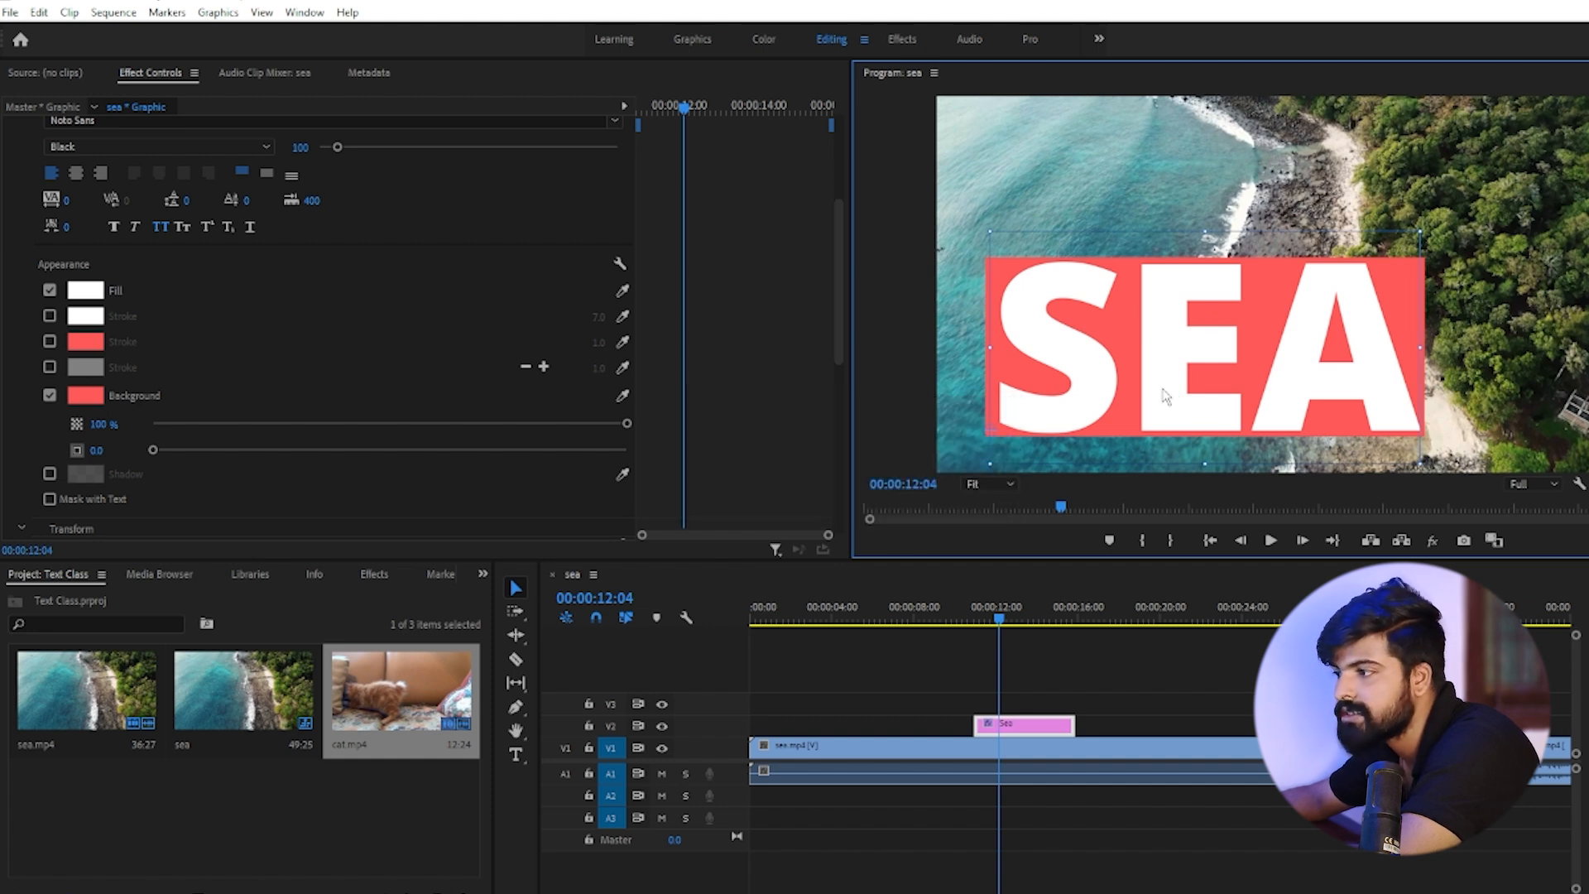
Step: Set the "Sea" text's tracking to -39 and the background's size to 11.0
left_click_drag(73, 200, 41, 200)
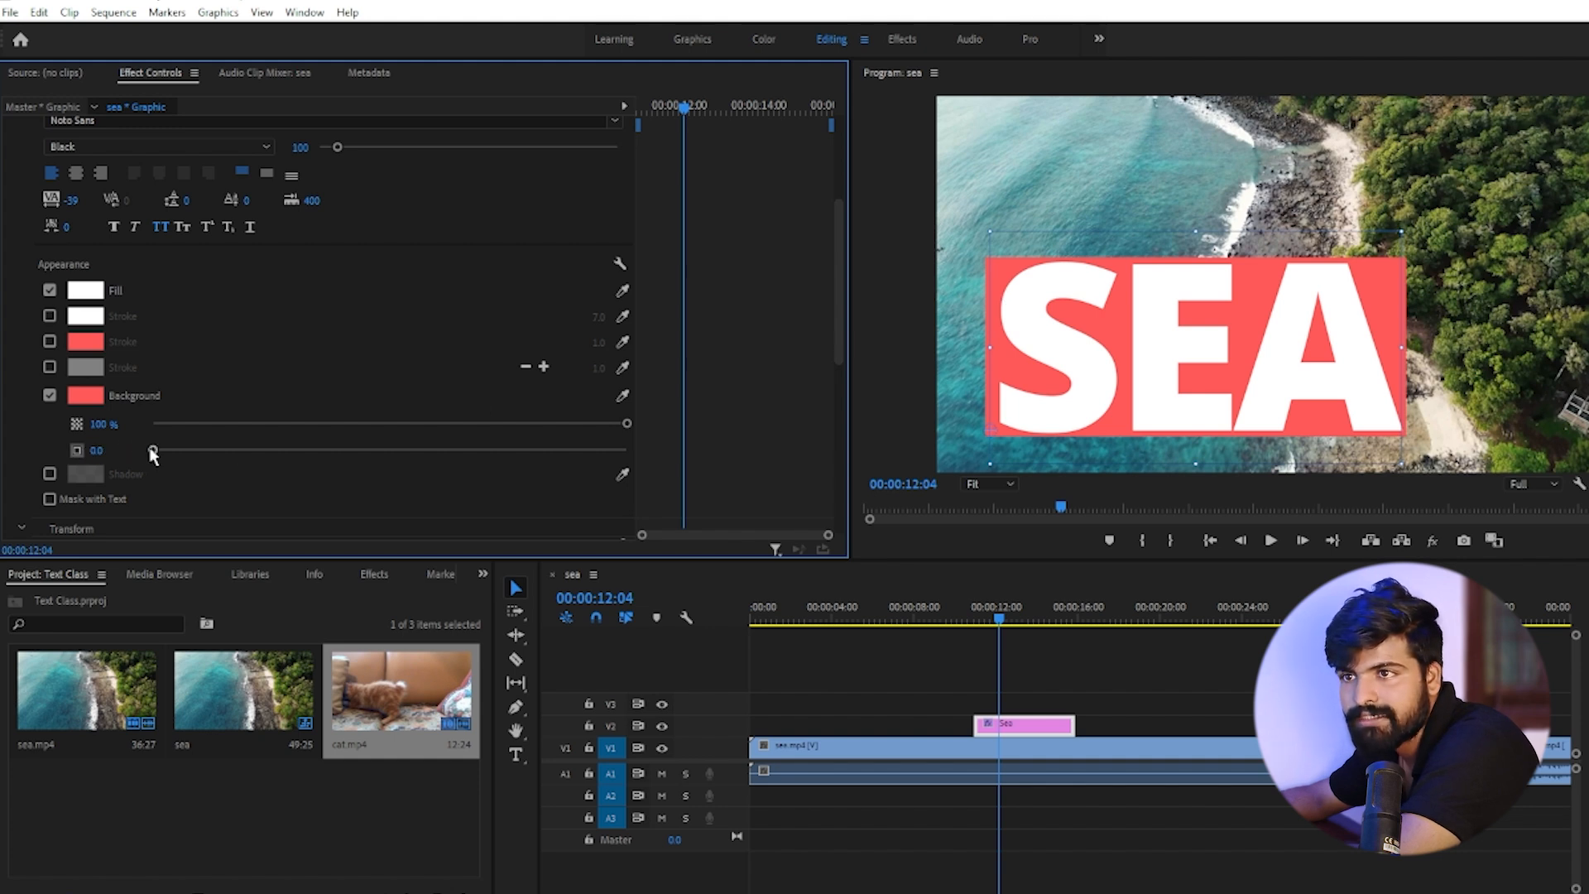
left_click_drag(152, 452, 204, 454)
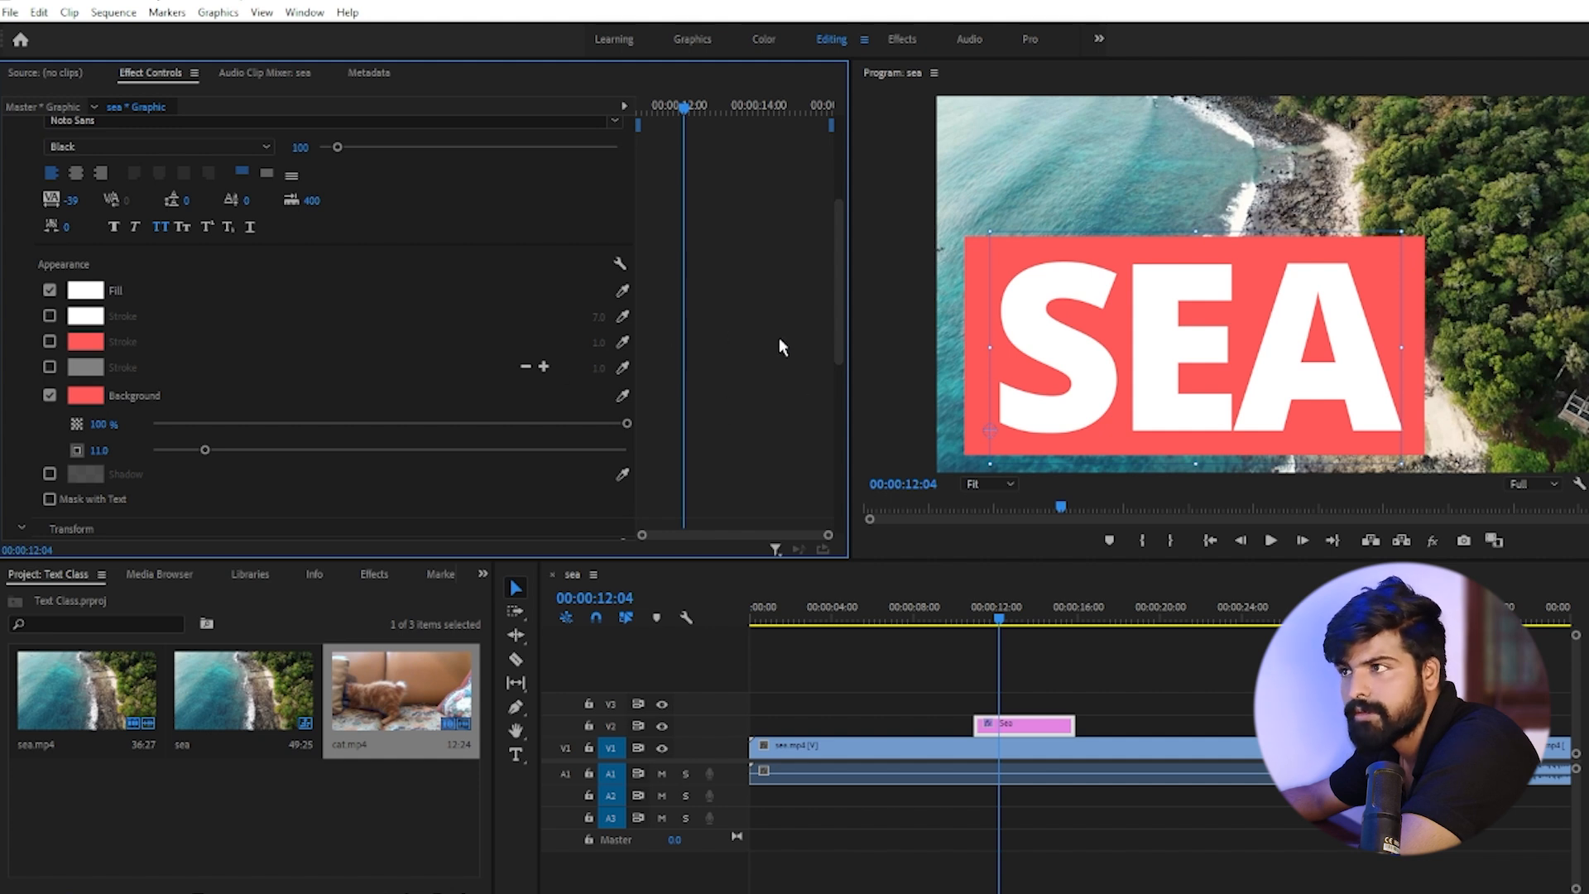
Step: Shrink the "Sea" title with its background to a small label, then enlarge it again and move it left of the frame's center
left_click_drag(1081, 342, 1110, 328)
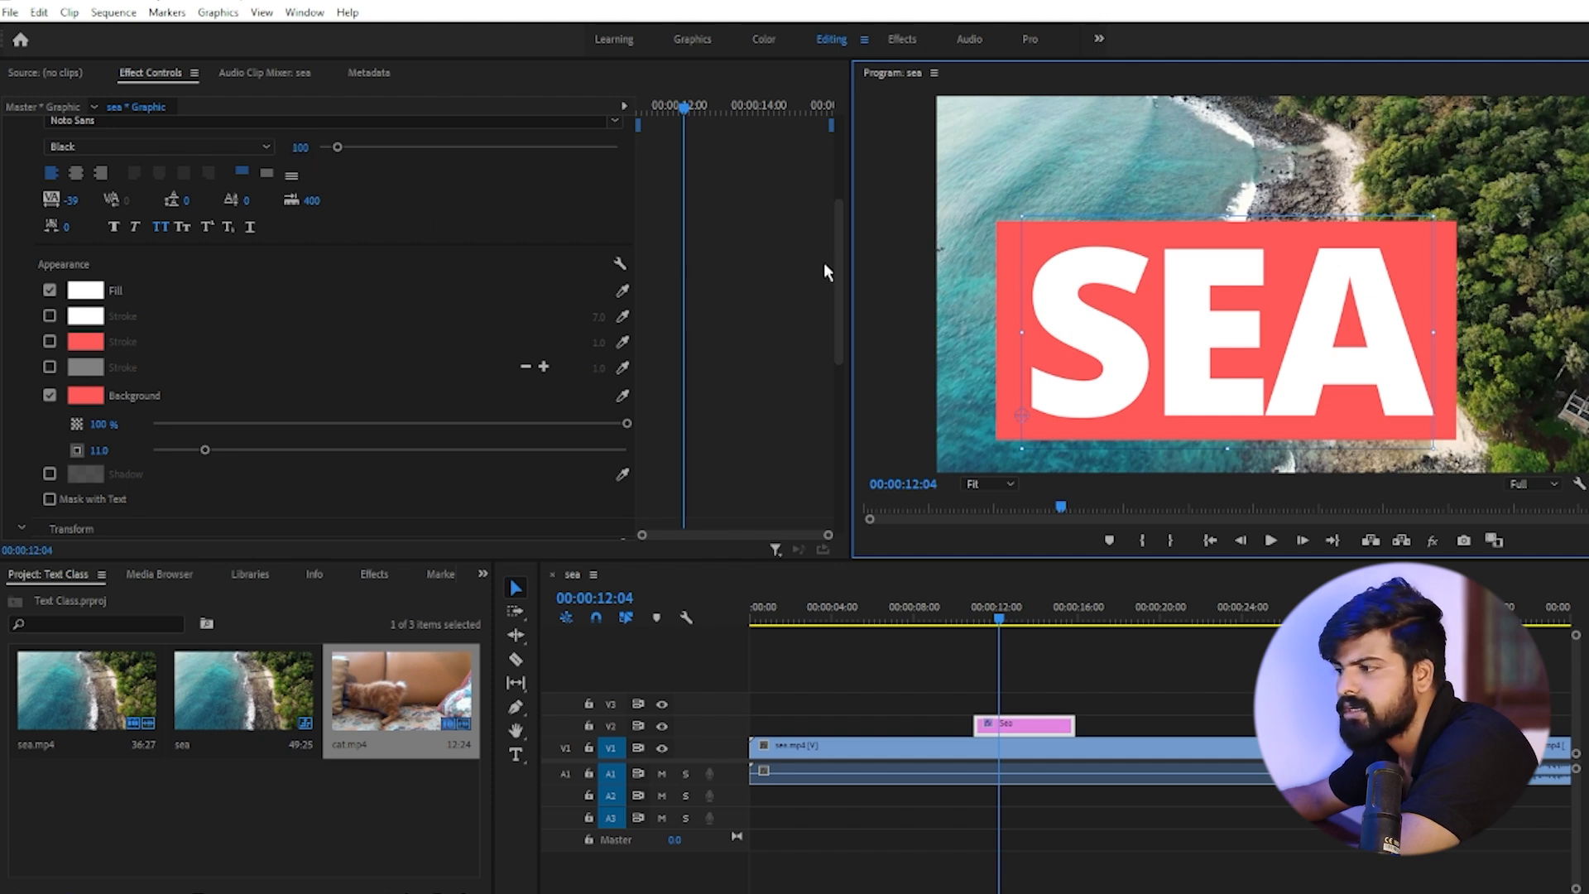
left_click_drag(1029, 220, 1031, 432)
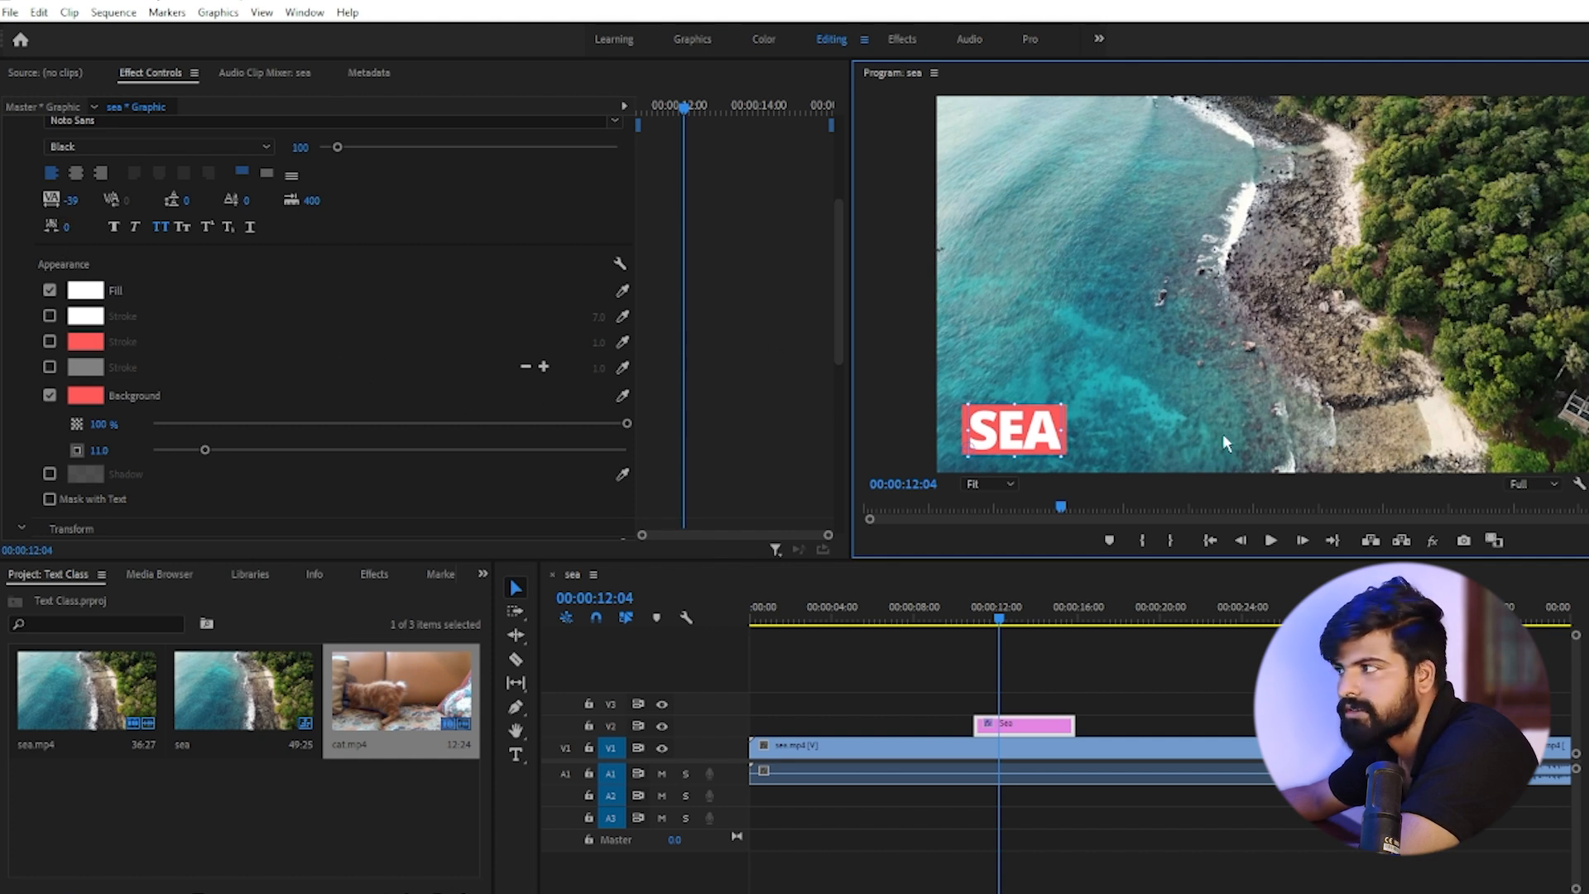
left_click_drag(1057, 403, 1281, 299)
left_click_drag(1109, 389, 1146, 330)
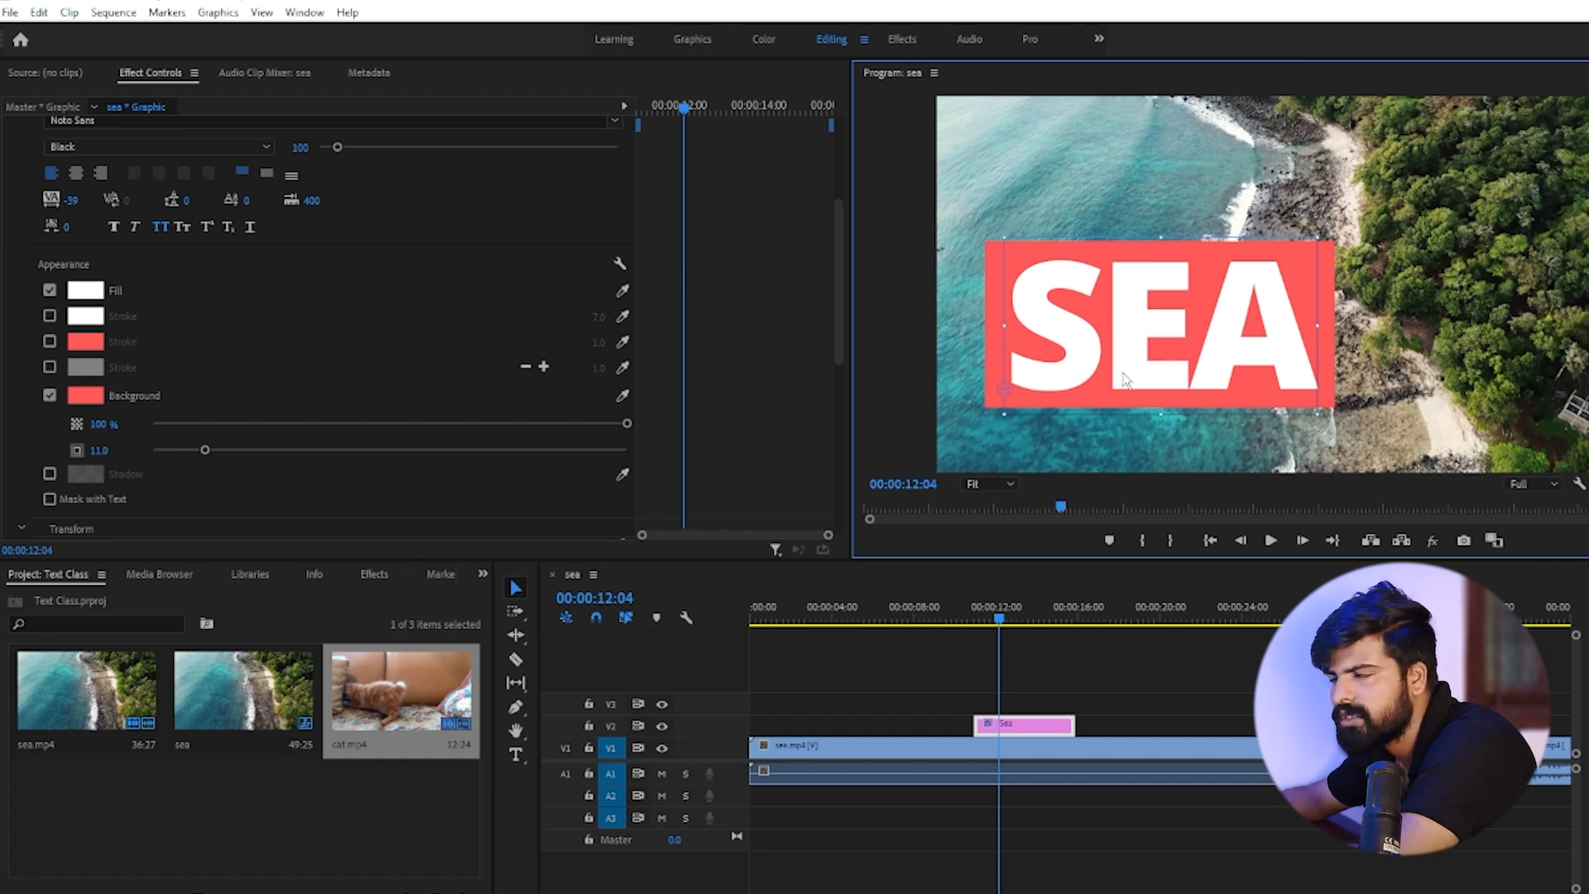
Step: Enable the "Sea" text's shadow and disable its red background
scroll(435, 360, "down", 3)
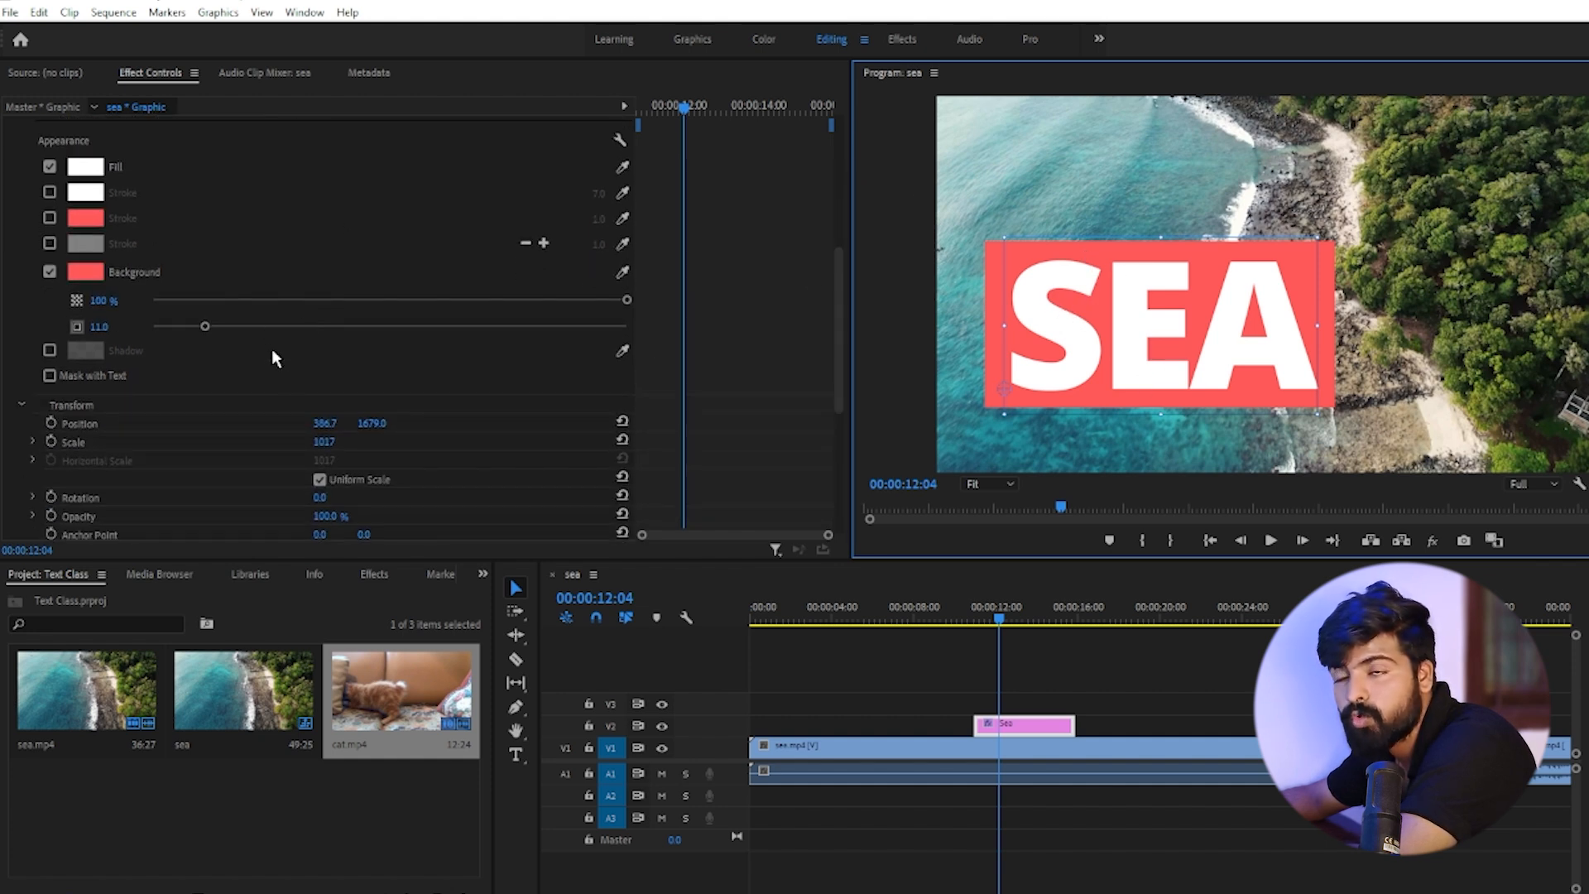
left_click(49, 351)
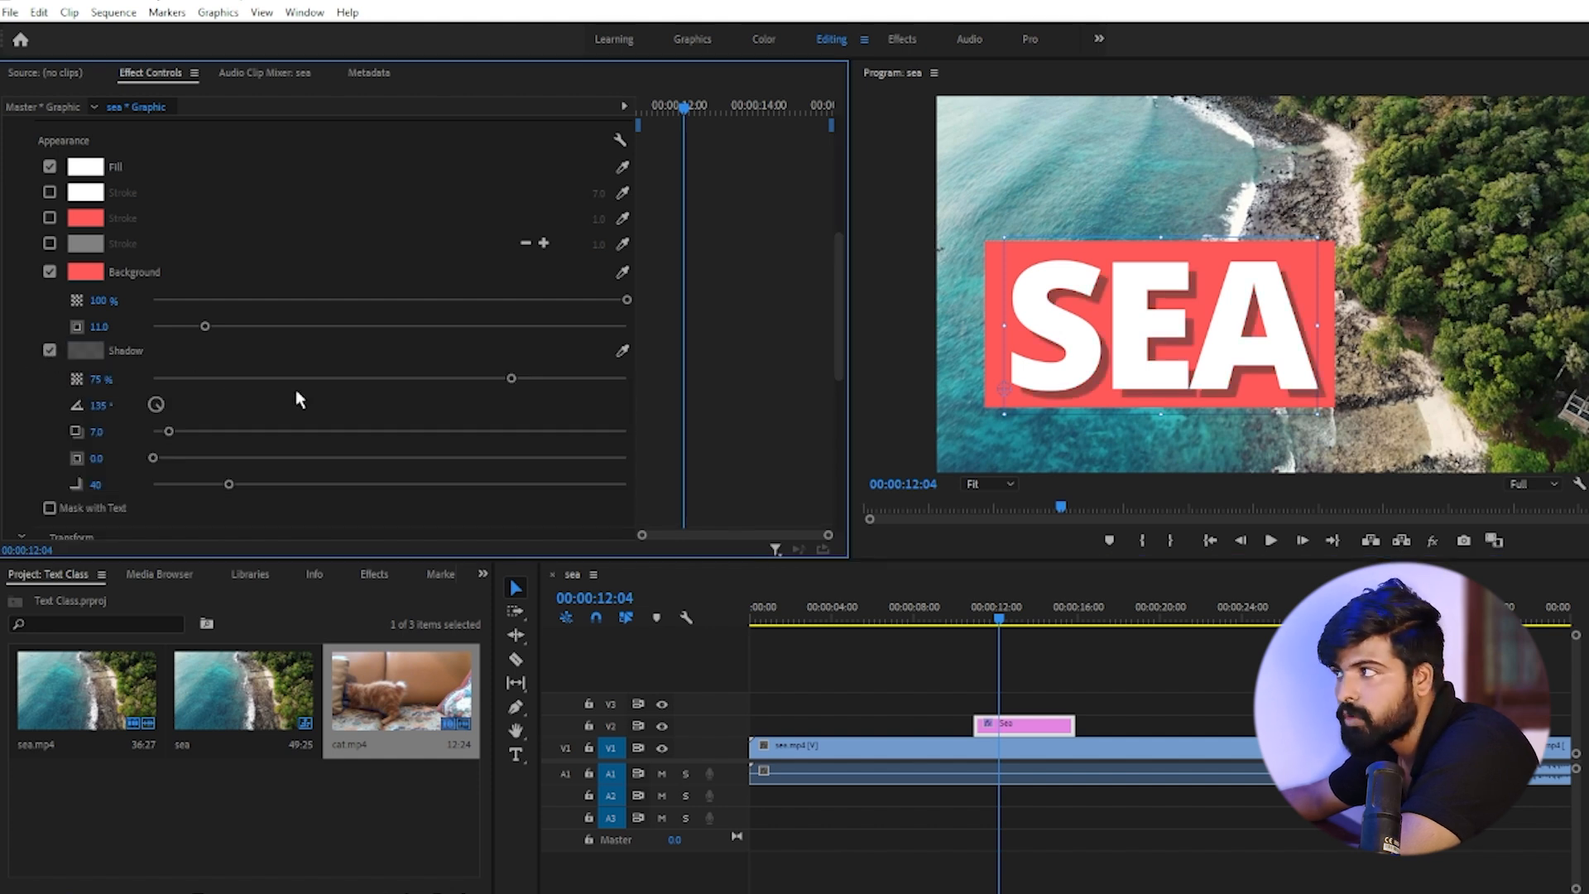
left_click(50, 271)
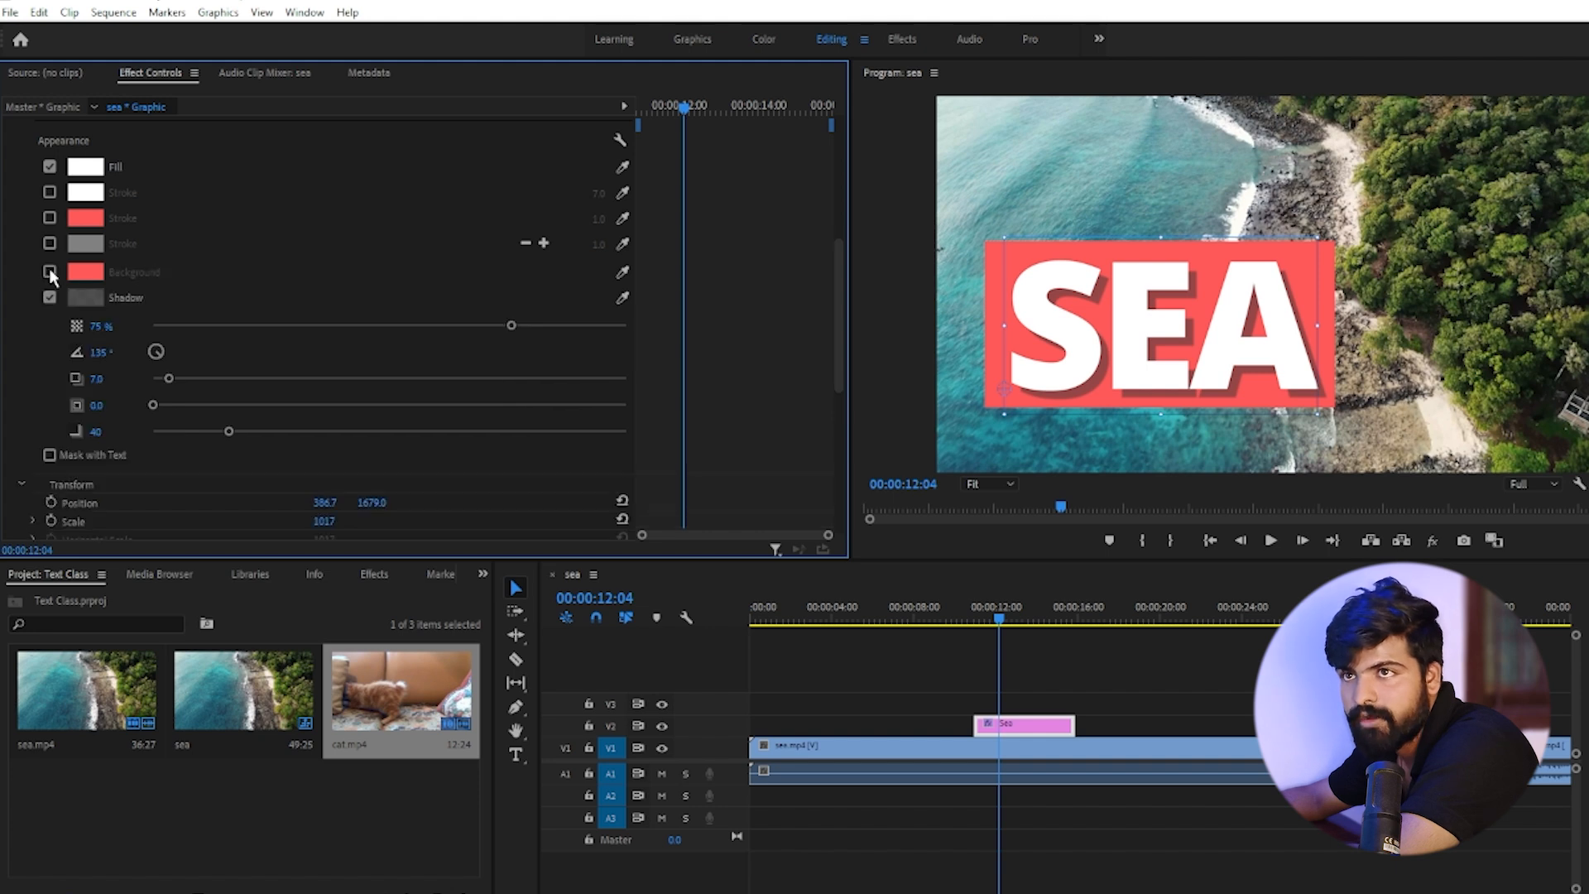
Step: Hide the V1 video track and reposition the "Sea" title close to the frame's center
left_click(1077, 362)
mouse_move(1078, 361)
left_mouse_down()
mouse_move(1044, 399)
mouse_move(1057, 356)
left_mouse_up()
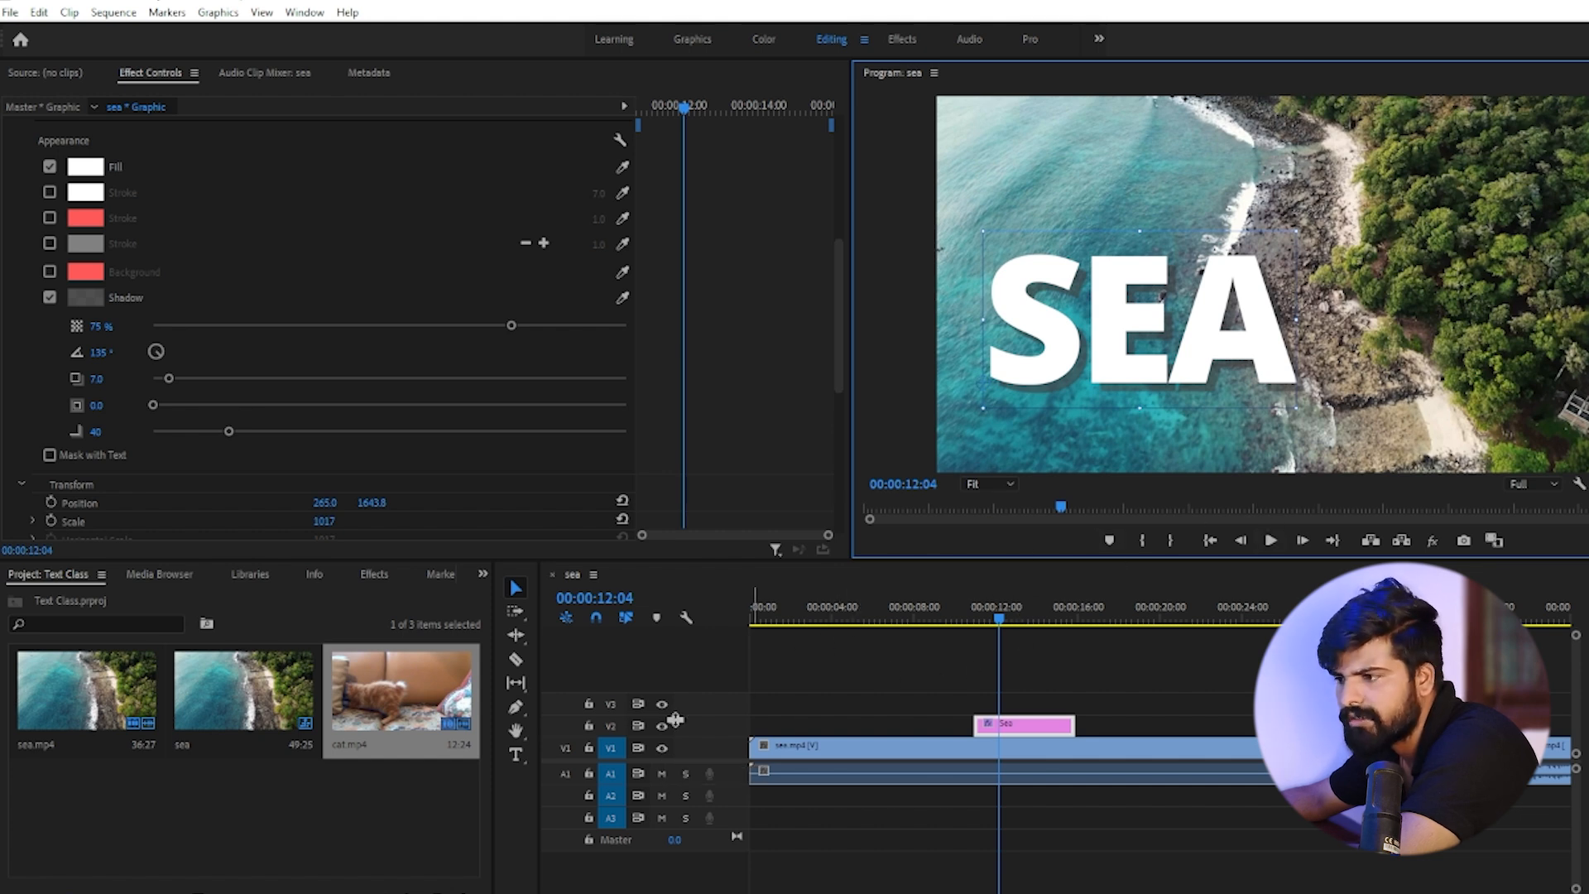
left_click(663, 749)
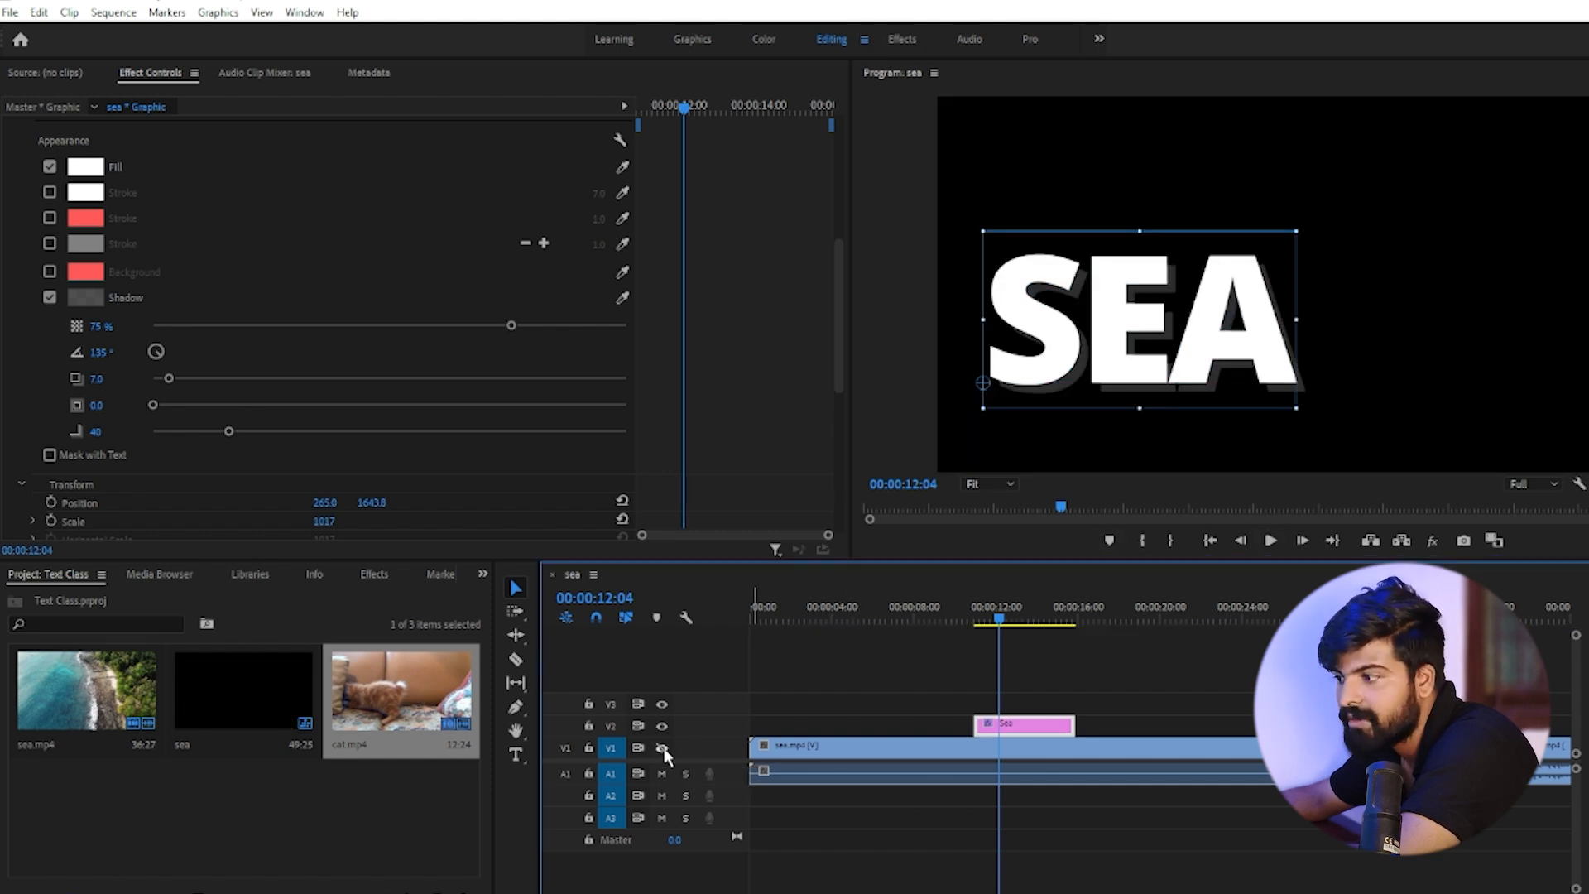
left_click_drag(1125, 338, 1220, 314)
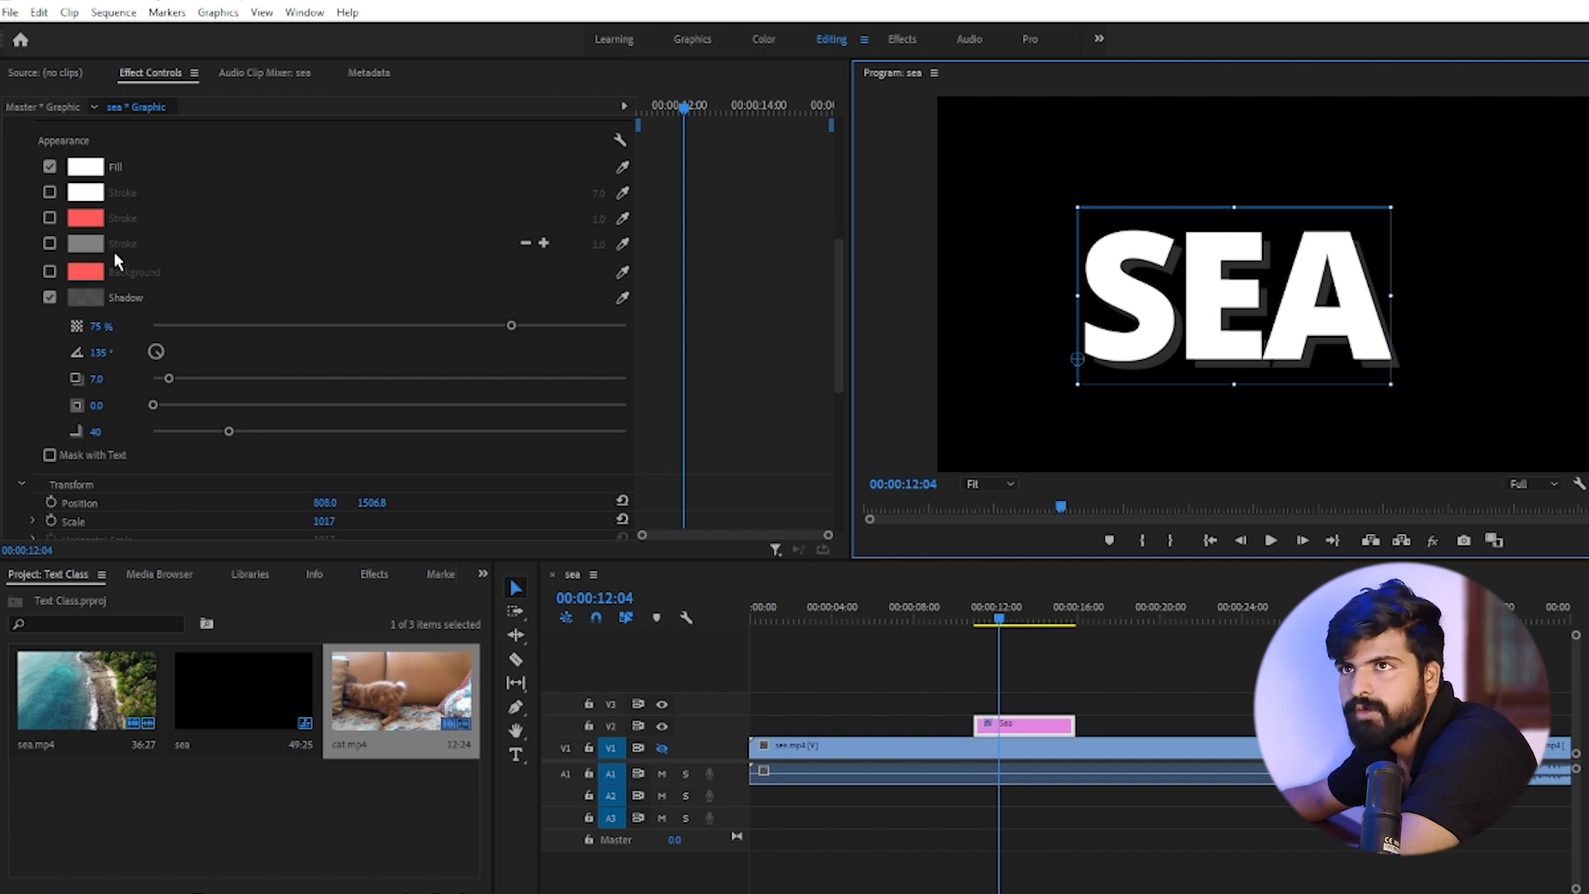
Step: Set the "Sea" text's fill color to coral red F86060
left_click(87, 173)
left_click(478, 488)
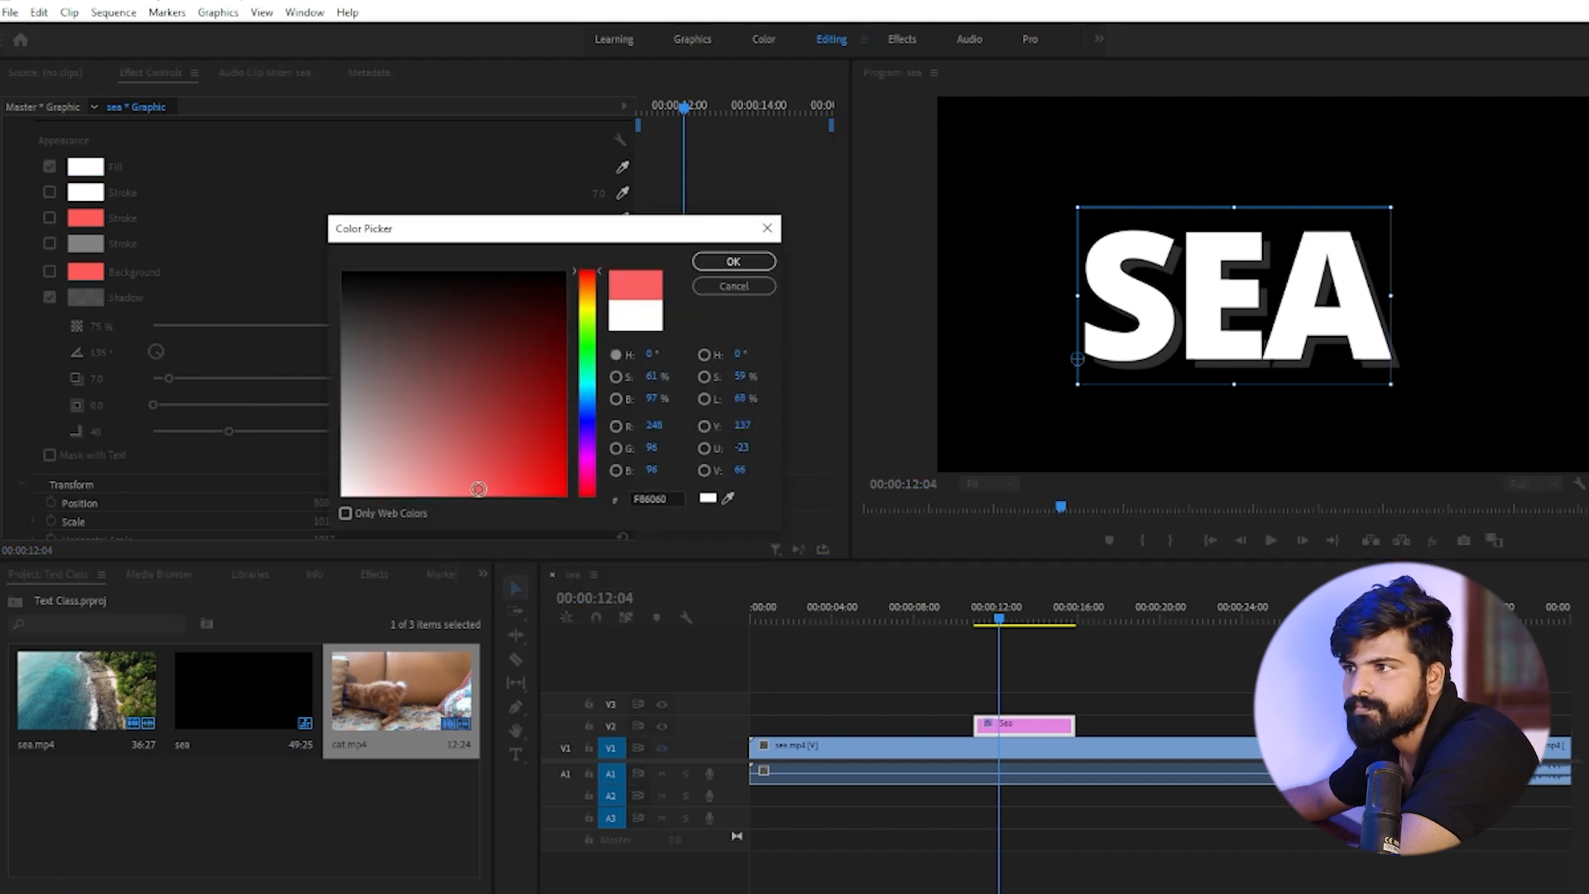
left_click(732, 262)
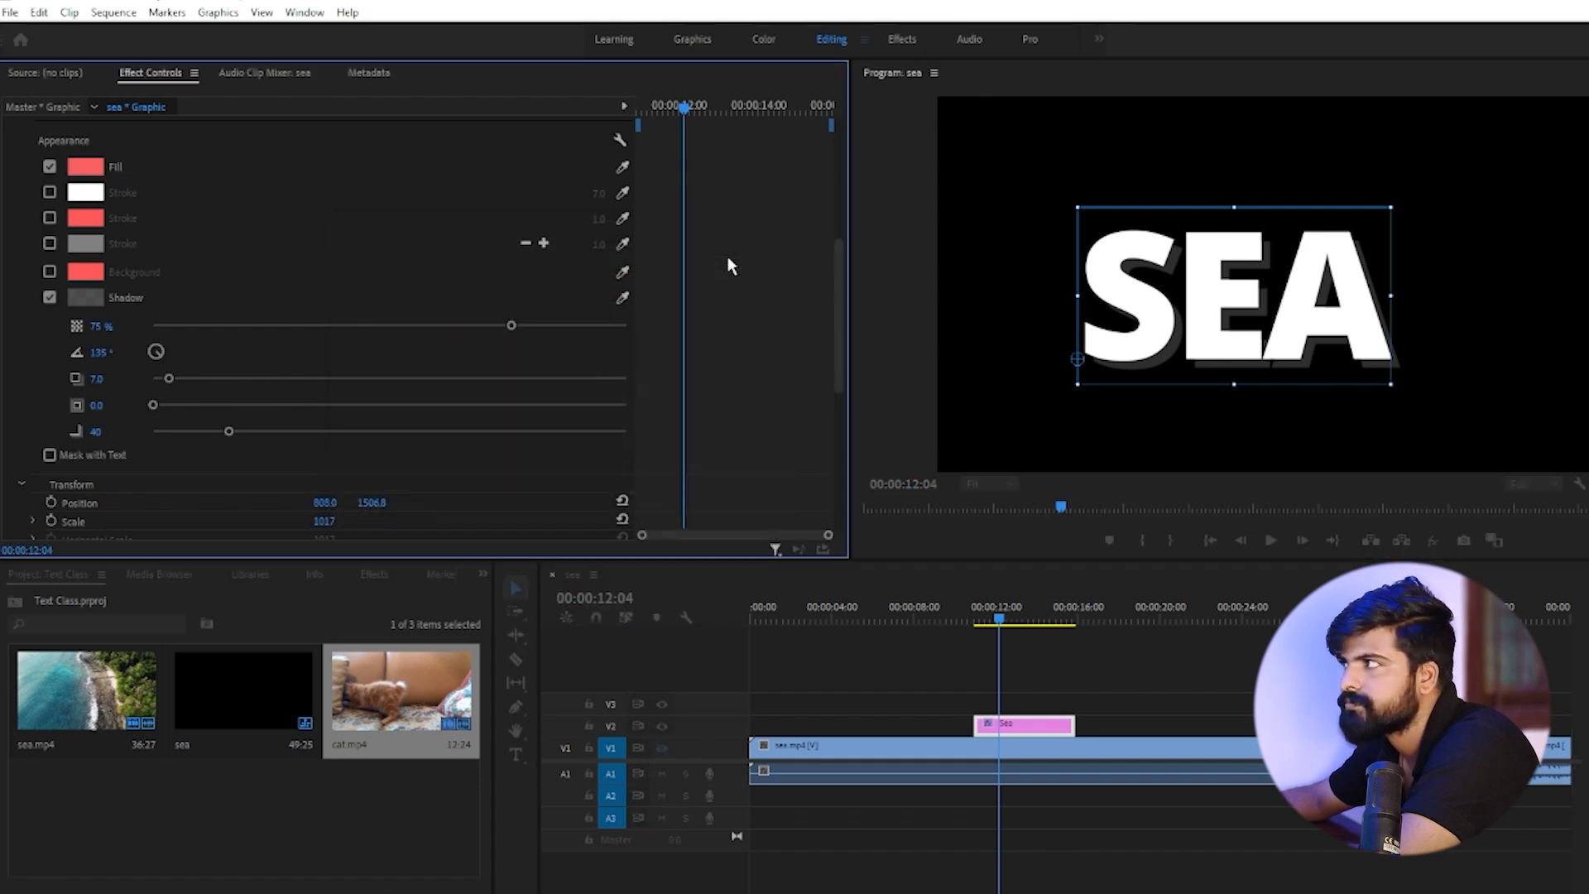
Step: Set the "Sea" text's shadow color to a very light gray and move the title slightly down
left_click(83, 297)
left_click_drag(356, 478, 326, 518)
left_click(734, 262)
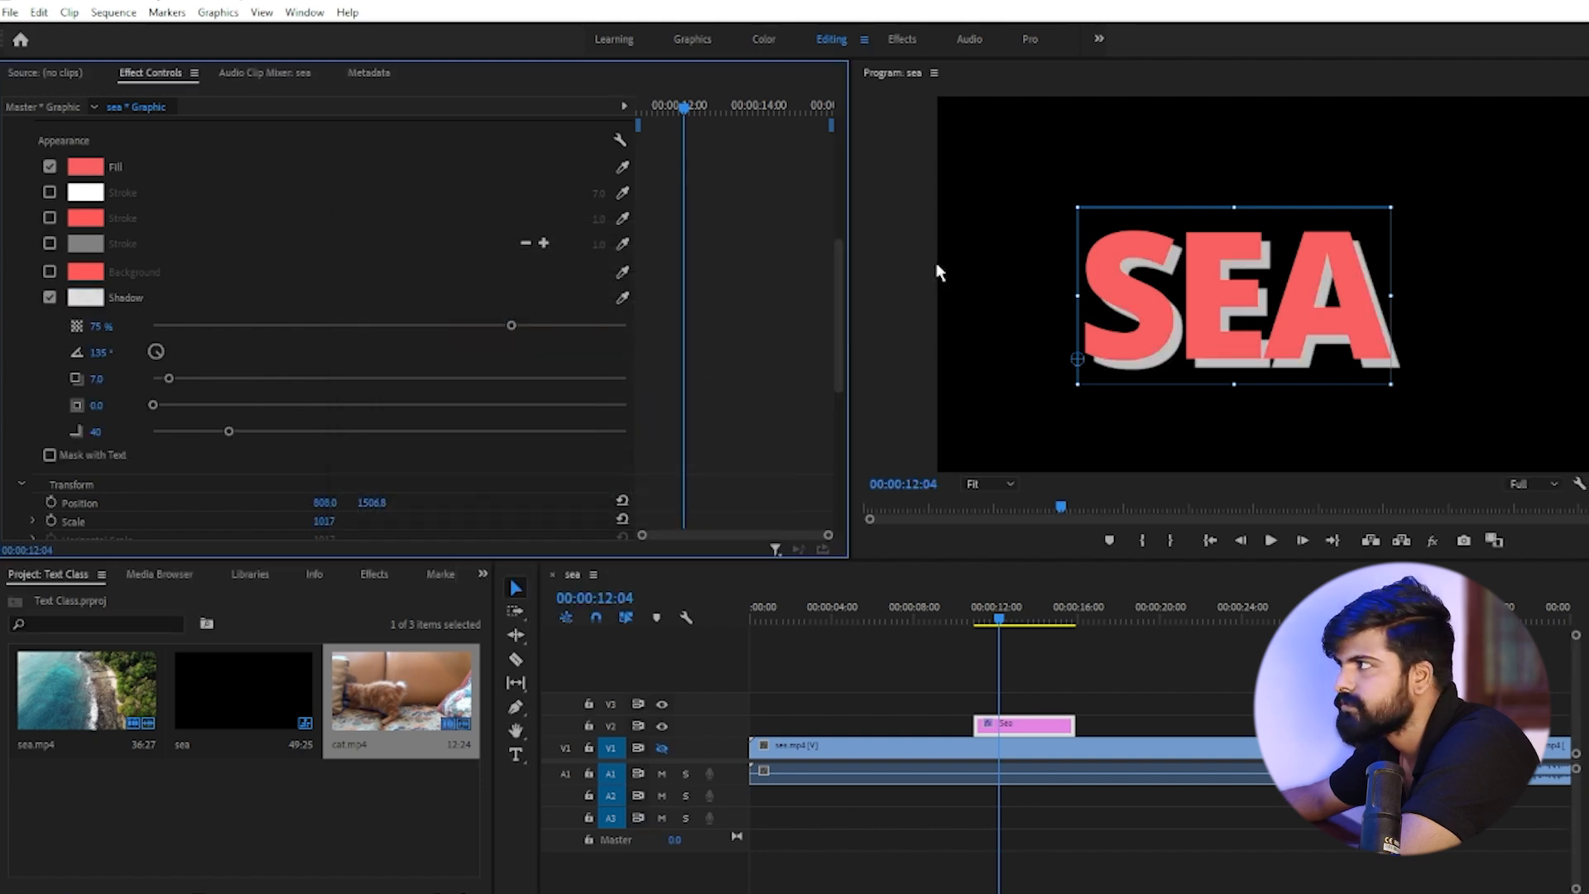
mouse_move(1136, 290)
left_mouse_down()
mouse_move(1124, 317)
mouse_move(1135, 302)
left_mouse_up()
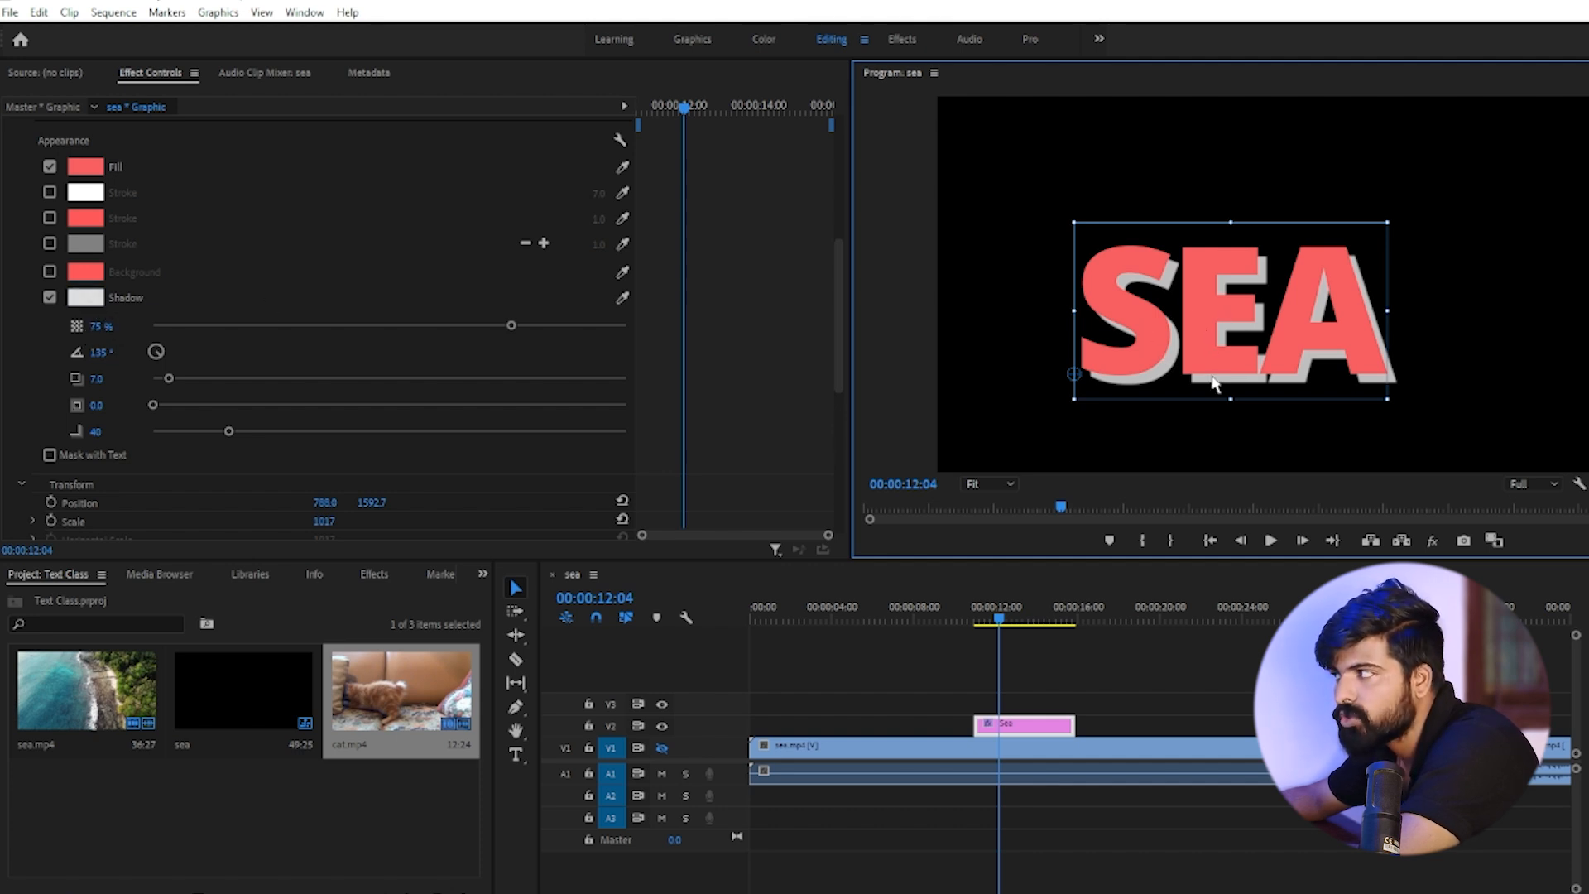
Step: Set the shadow's opacity to 77%, its angle to -86° and its distance to 3.0
mouse_move(512, 326)
left_mouse_down()
mouse_move(638, 336)
mouse_move(254, 334)
mouse_move(521, 346)
left_mouse_up()
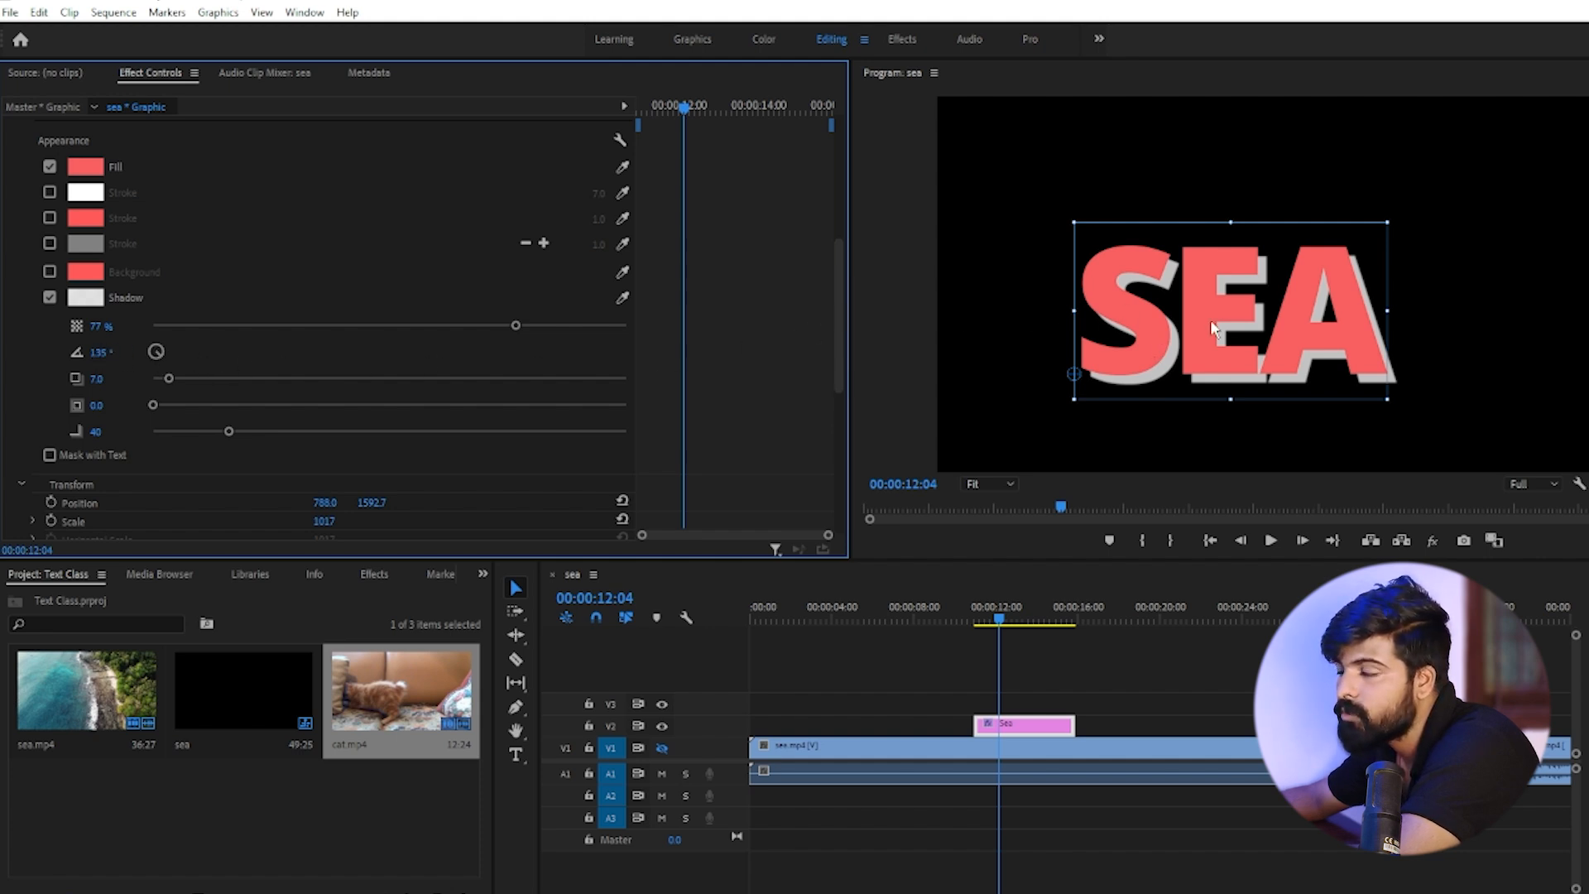
left_click_drag(161, 349, 86, 345)
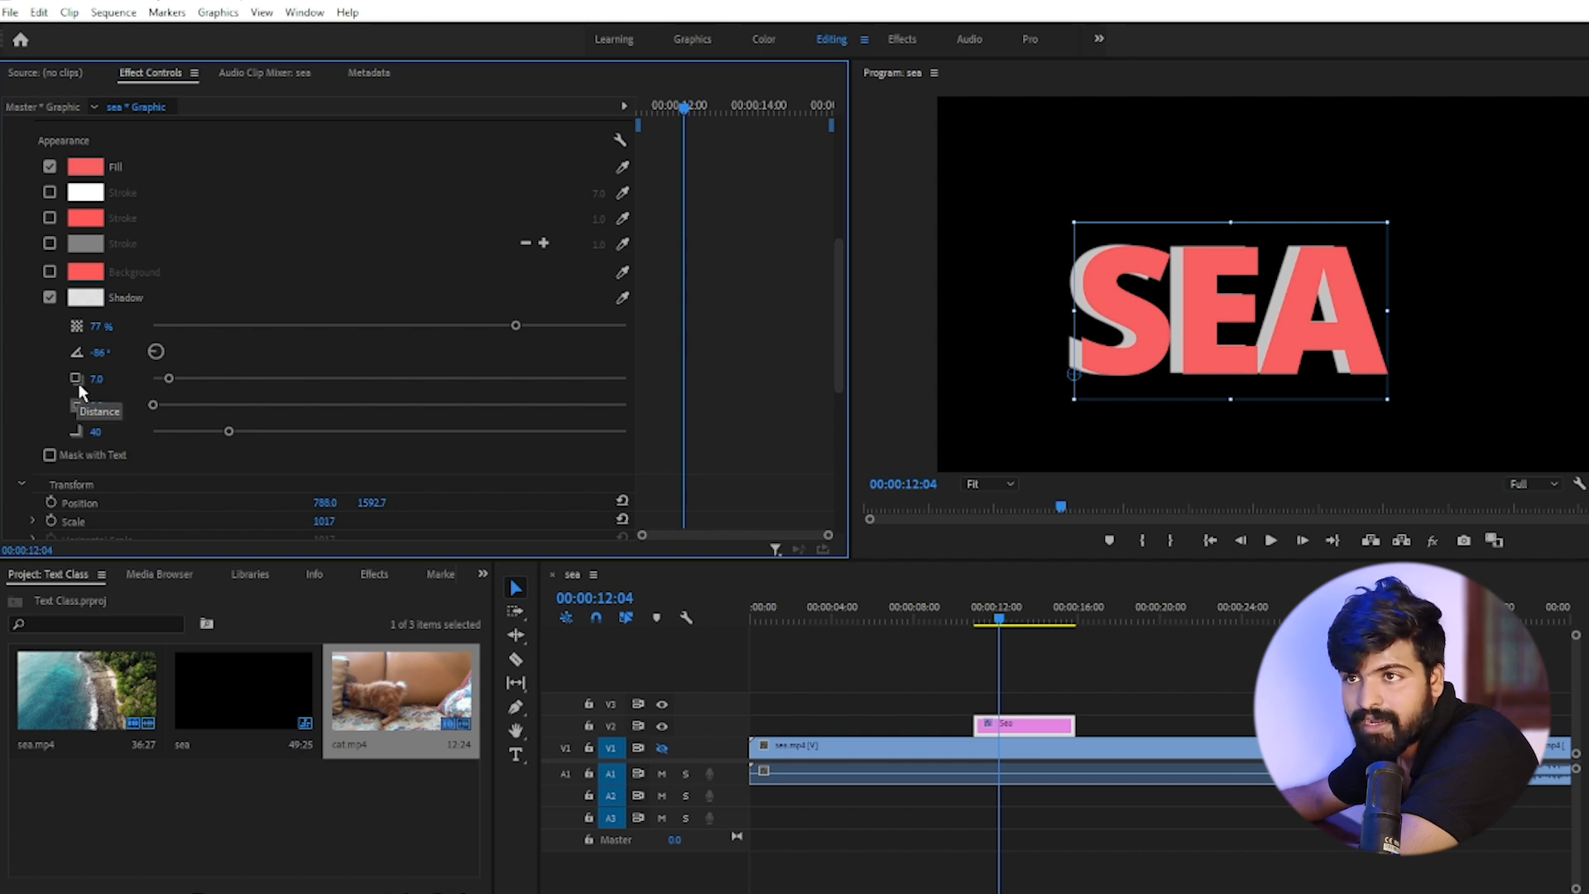
left_click_drag(170, 377, 159, 416)
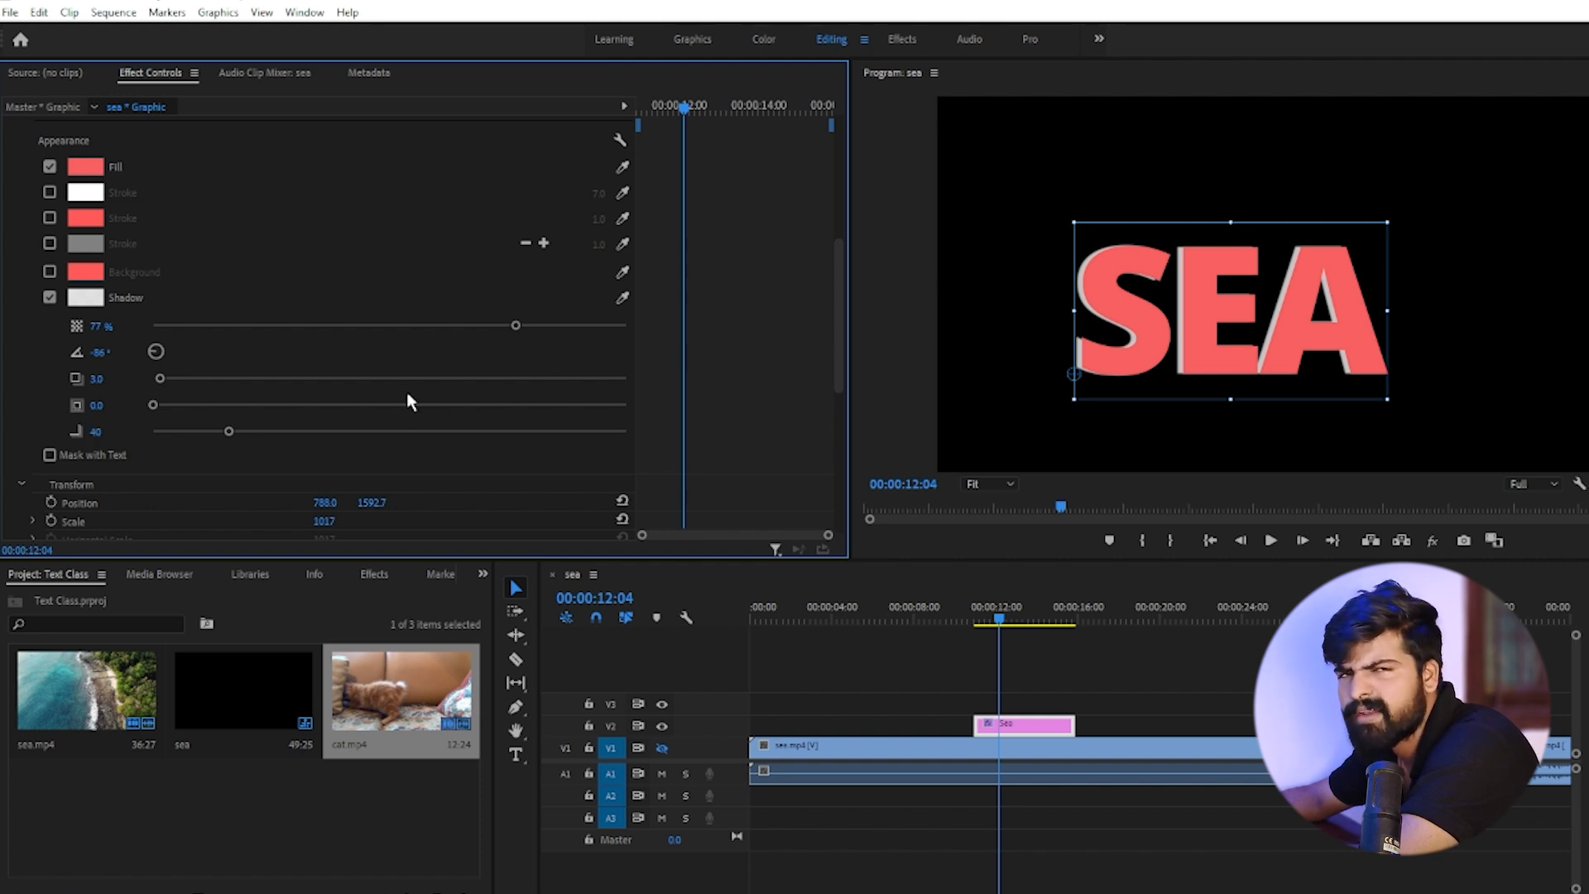
Step: Try a shadow size of 3.0, return it to 0.0, and set the shadow's blur to 70
left_click_drag(153, 407, 167, 407)
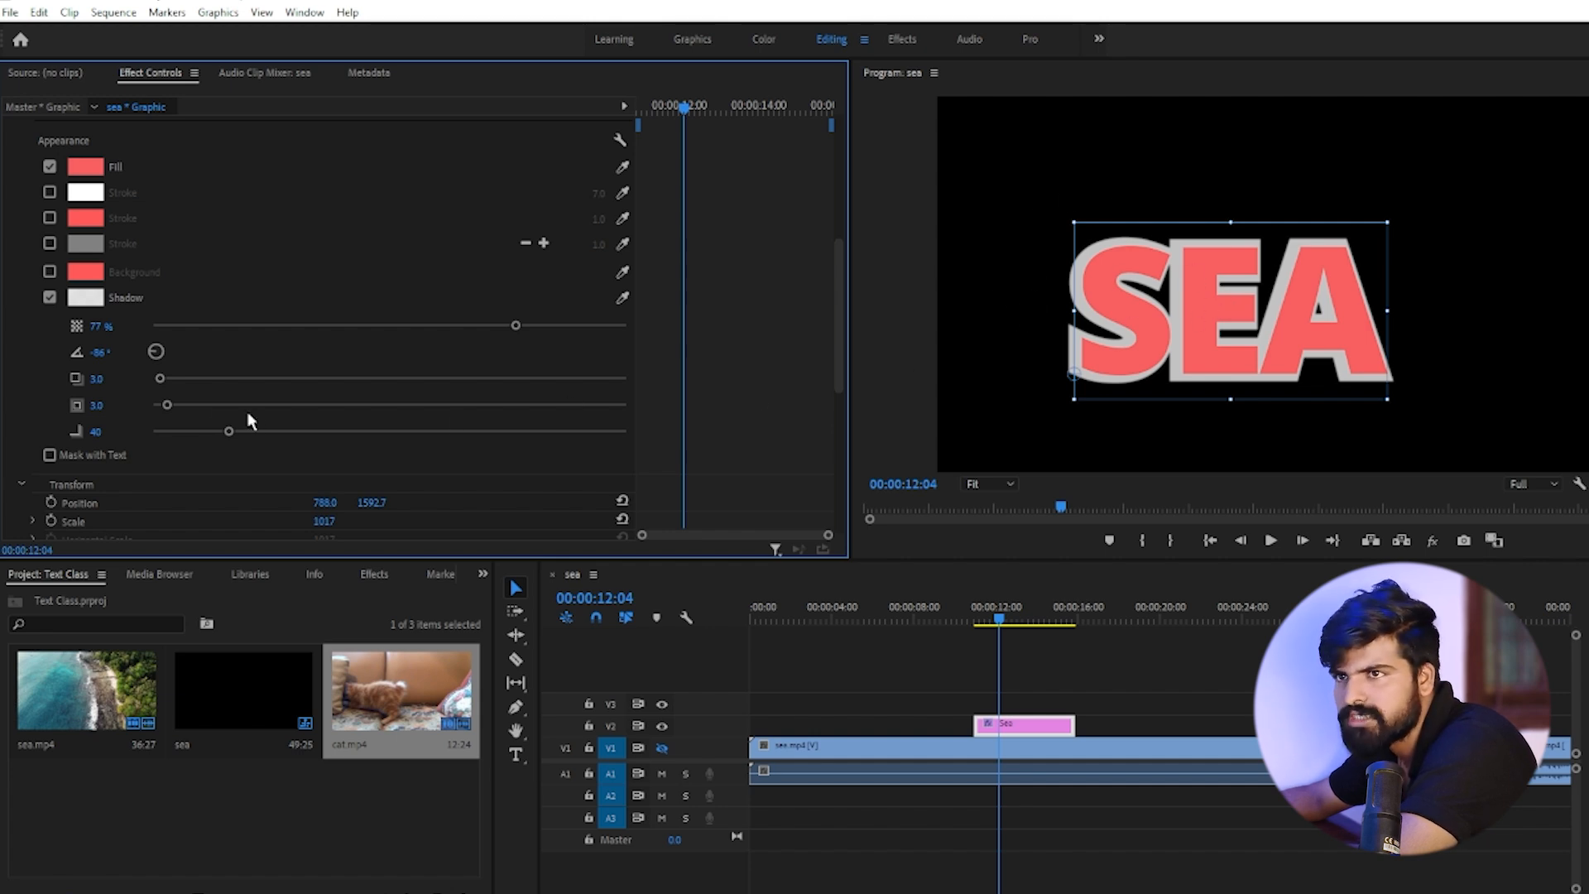
left_click_drag(168, 405, 153, 408)
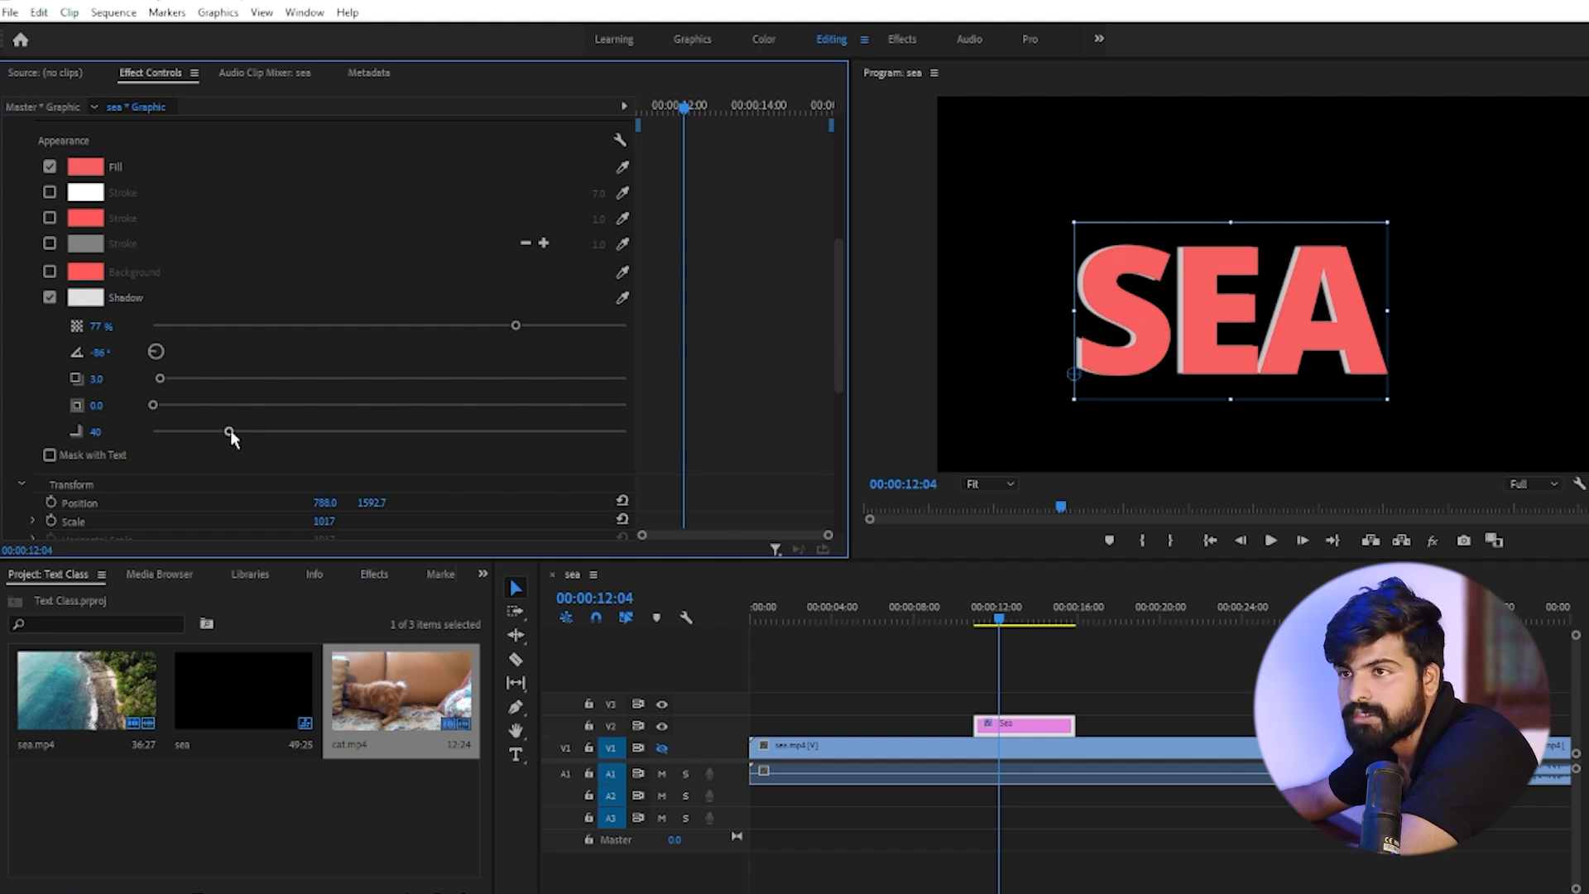
left_click_drag(317, 443, 420, 456)
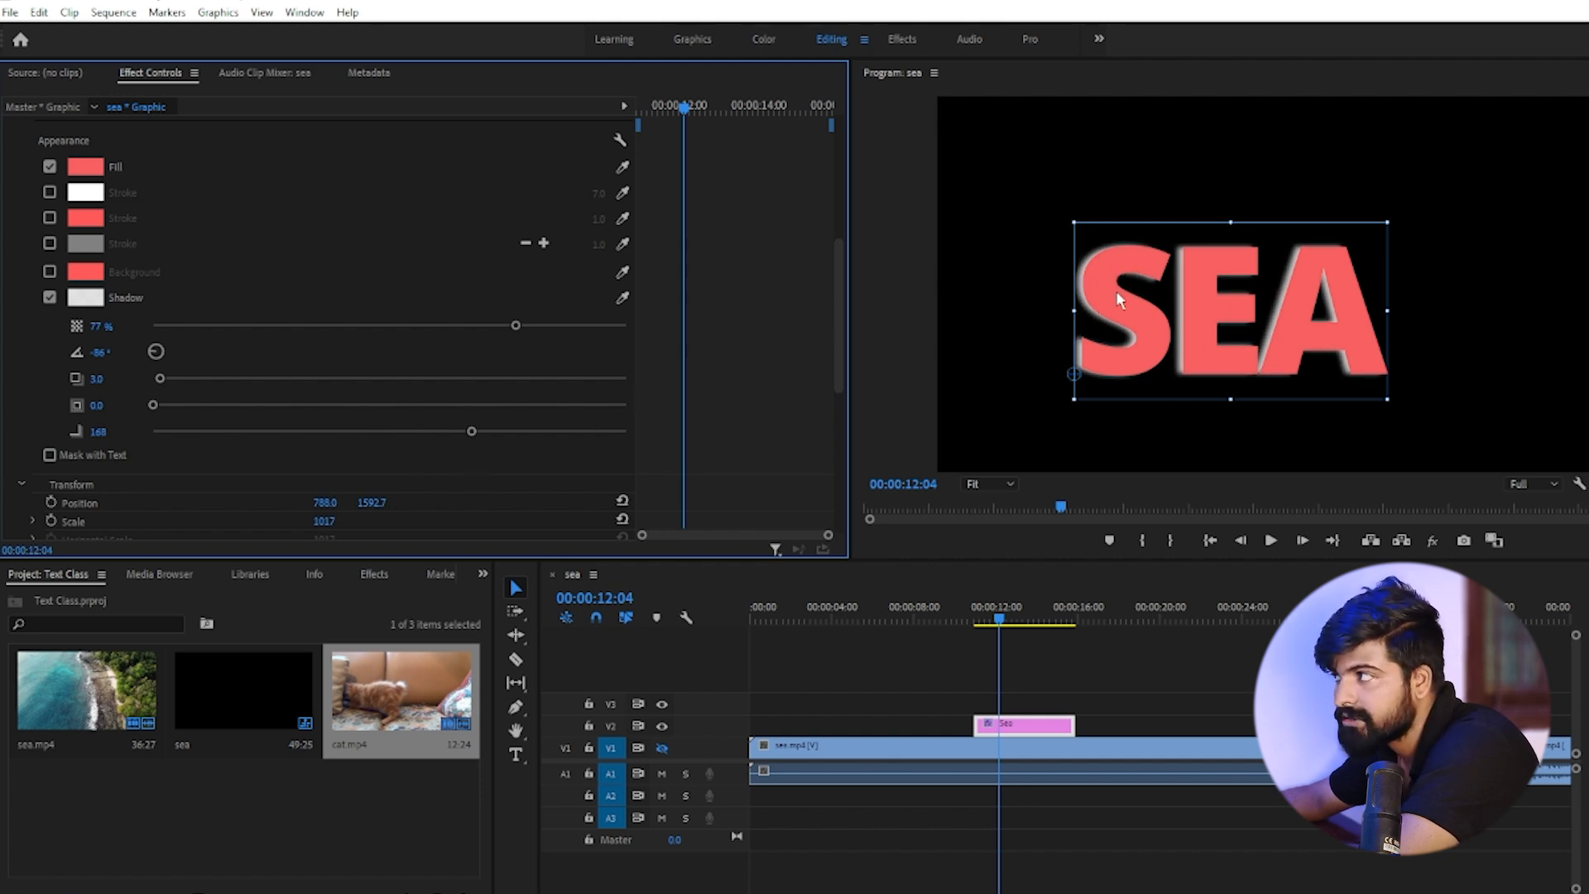
left_click_drag(471, 431, 87, 443)
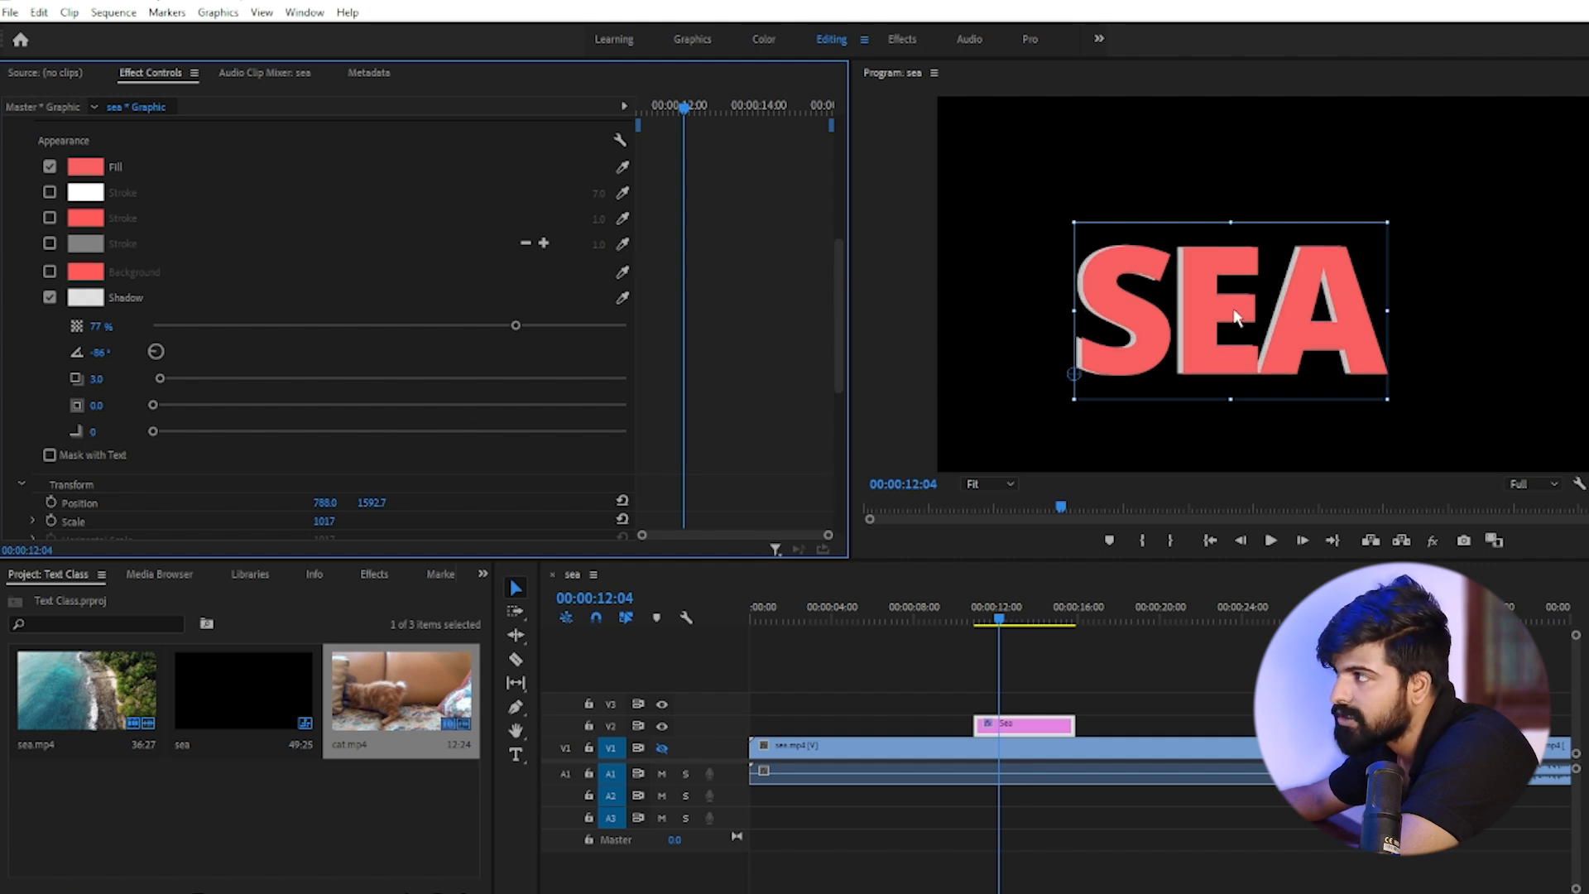
left_click_drag(155, 437, 270, 465)
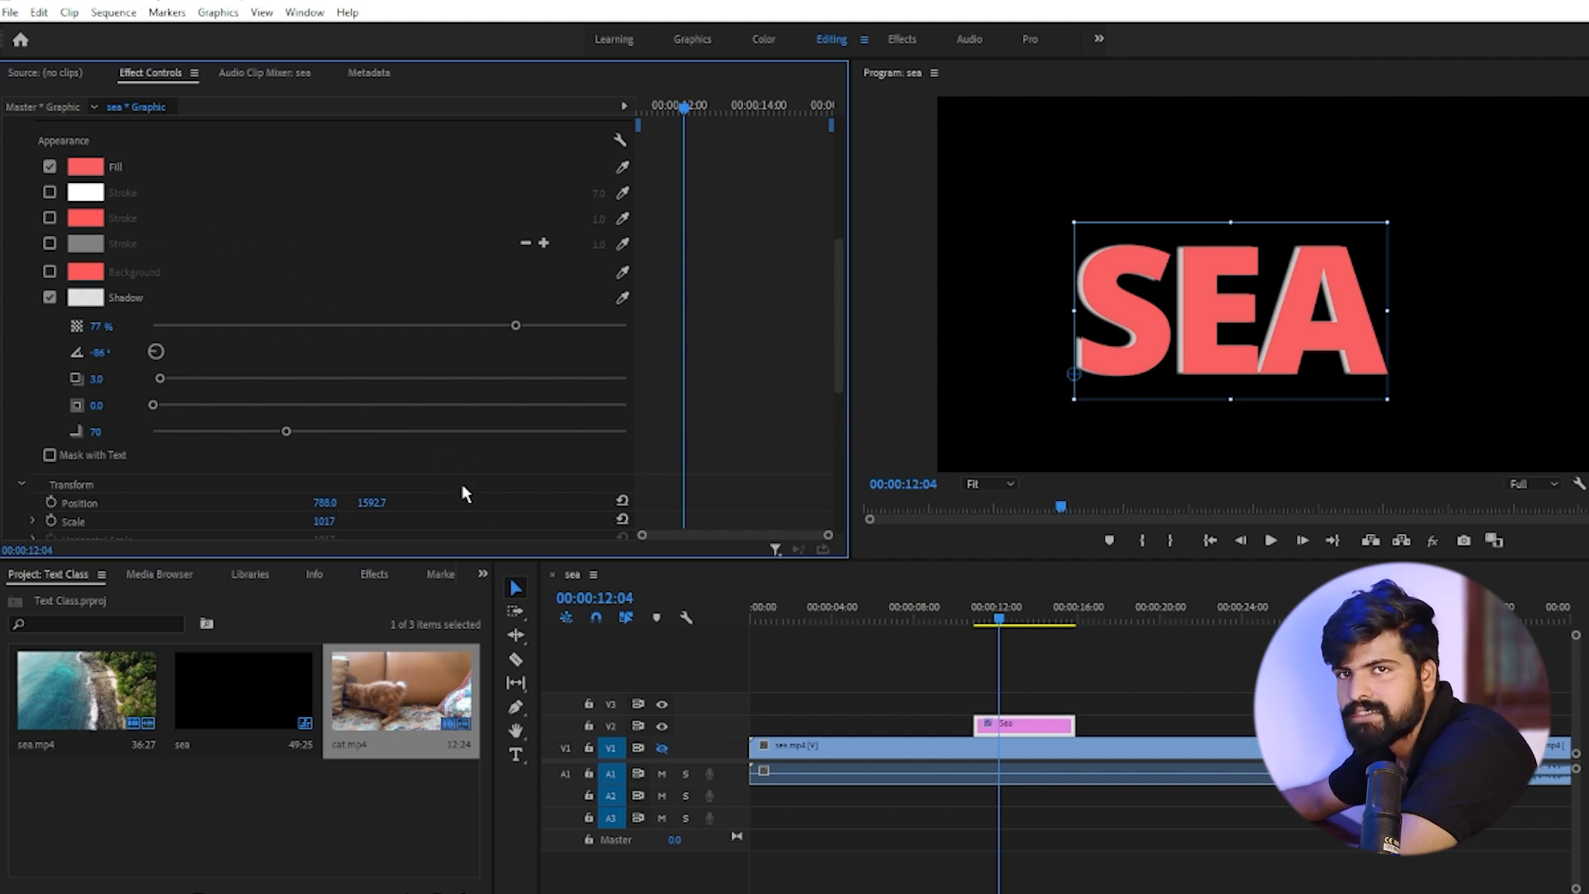
Step: Set the "Sea" text's position to 732.0, 1469.6 and its scale to 930
scroll(261, 397, "down", 4)
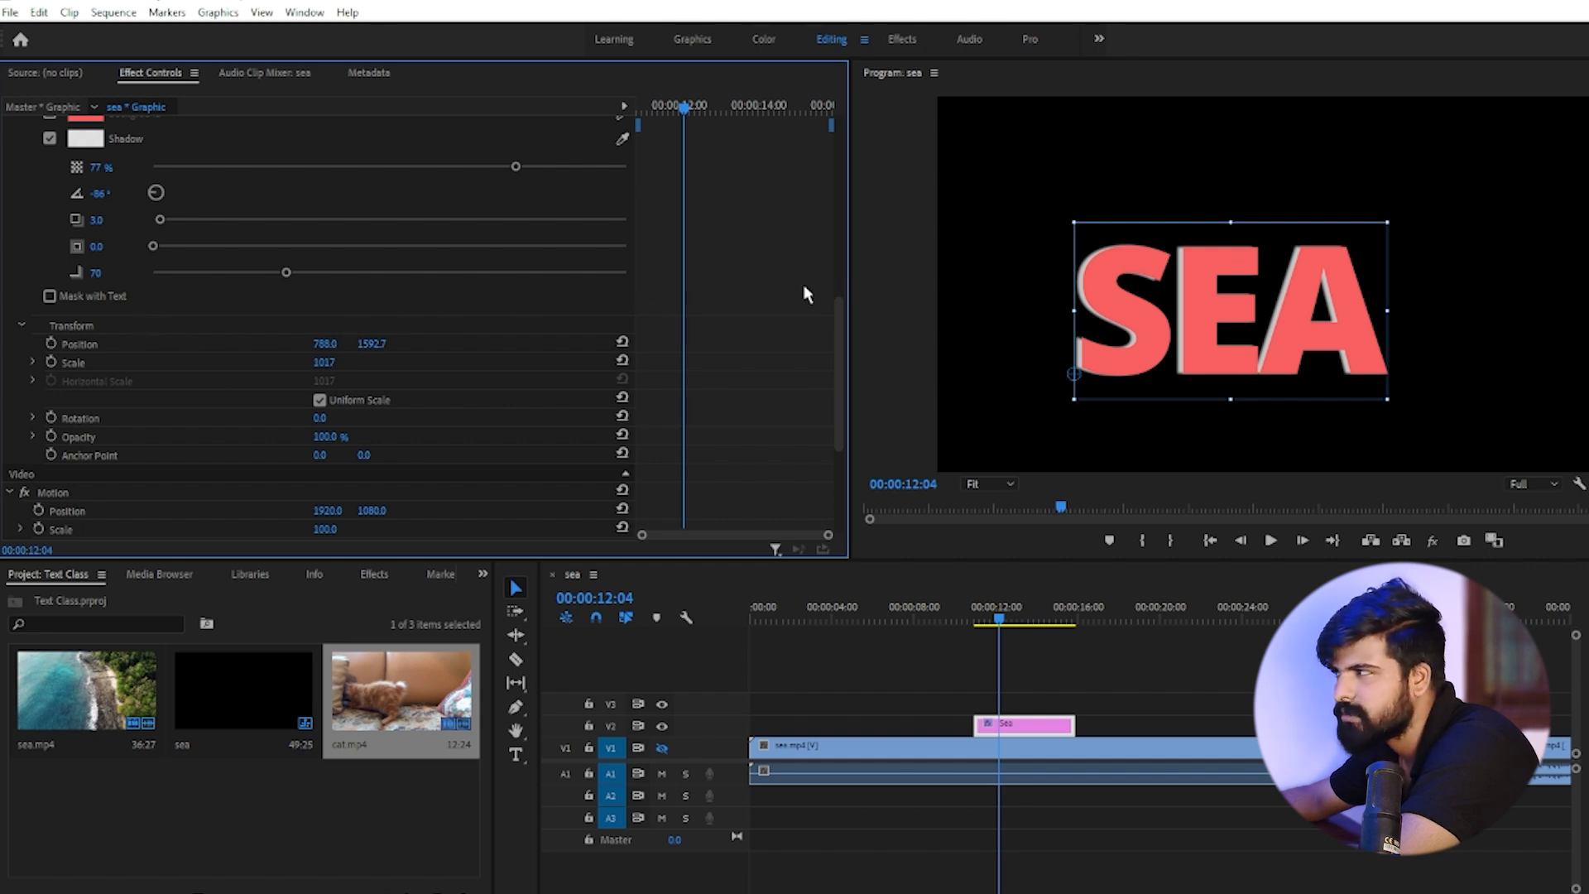
left_click_drag(1250, 327, 1312, 356)
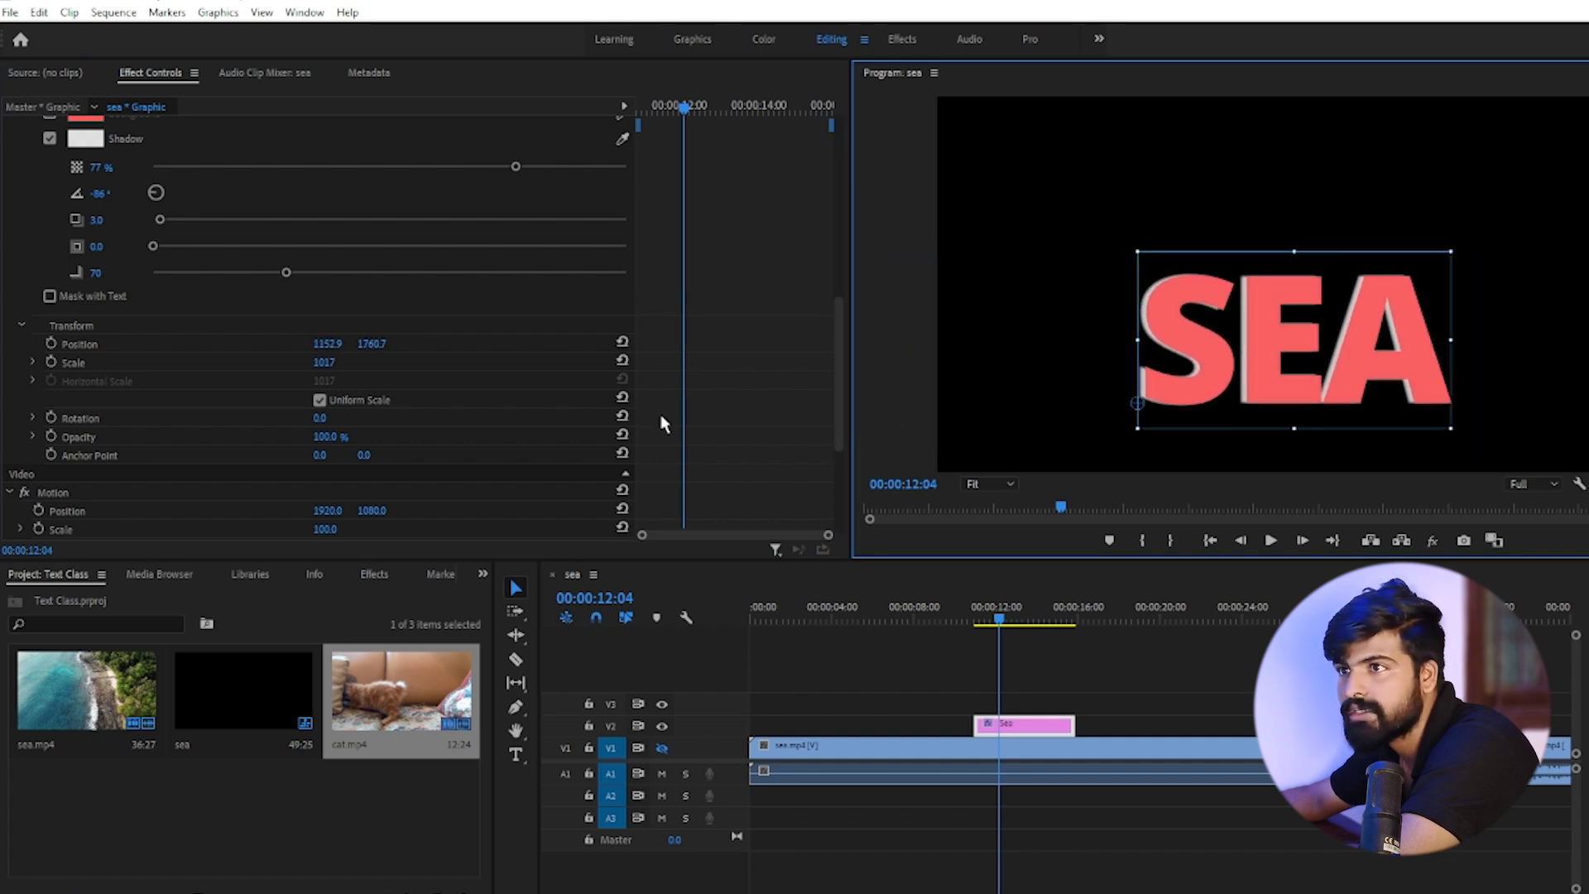
left_click_drag(323, 343, 2, 344)
left_click_drag(371, 344, 312, 365)
left_click_drag(1114, 378, 1117, 297)
mouse_move(321, 436)
left_mouse_down()
mouse_move(271, 436)
mouse_move(323, 436)
left_mouse_up()
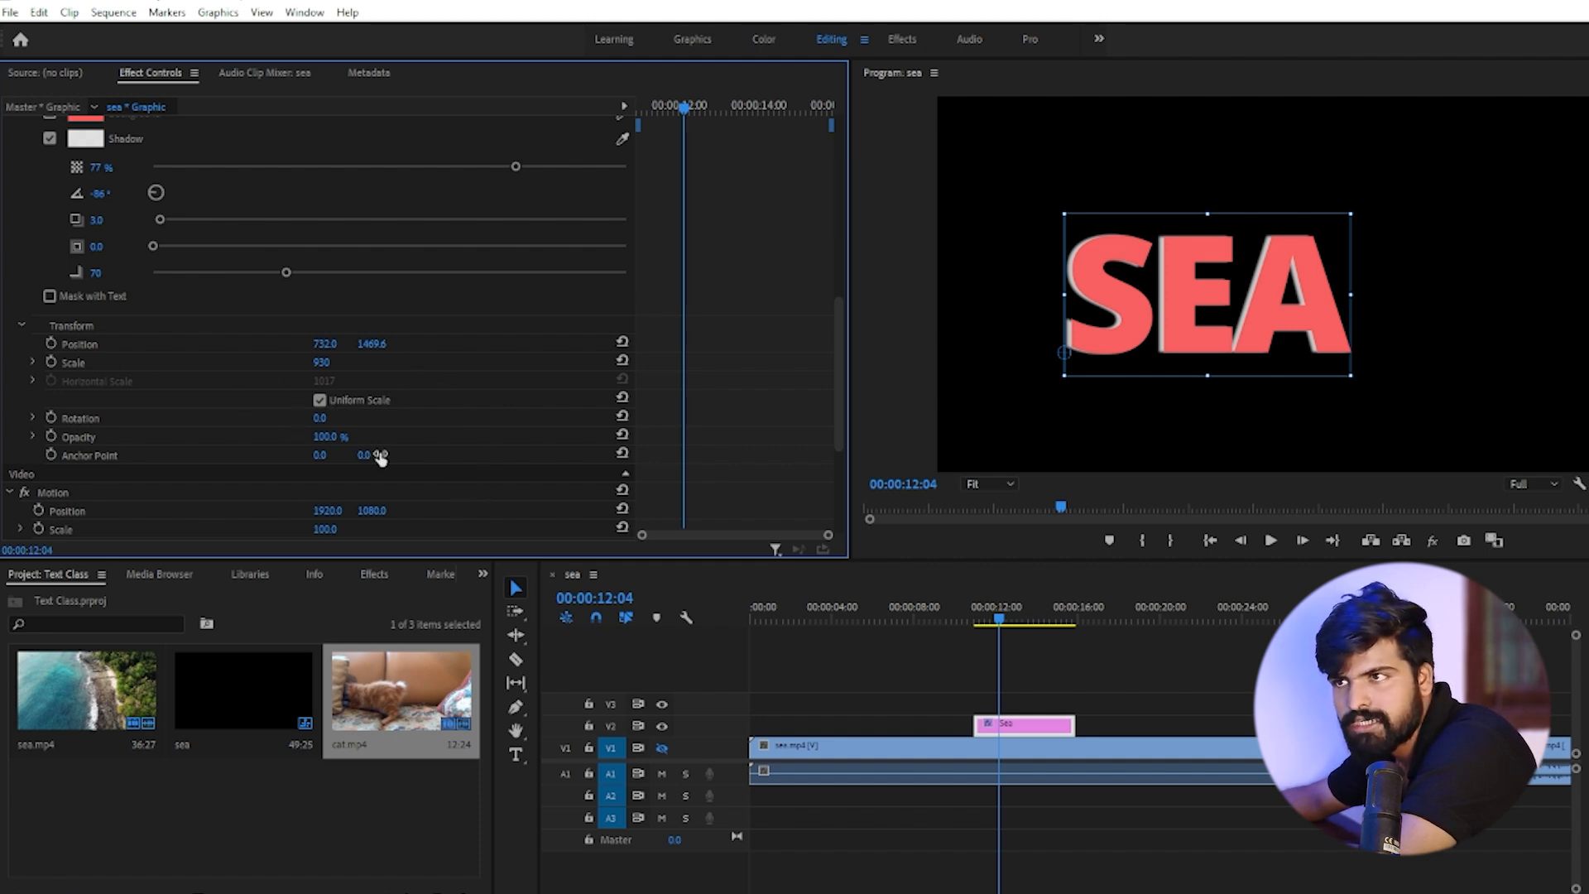
Step: Hide the "Sea" text layer and show it again
scroll(281, 352, "up", 10)
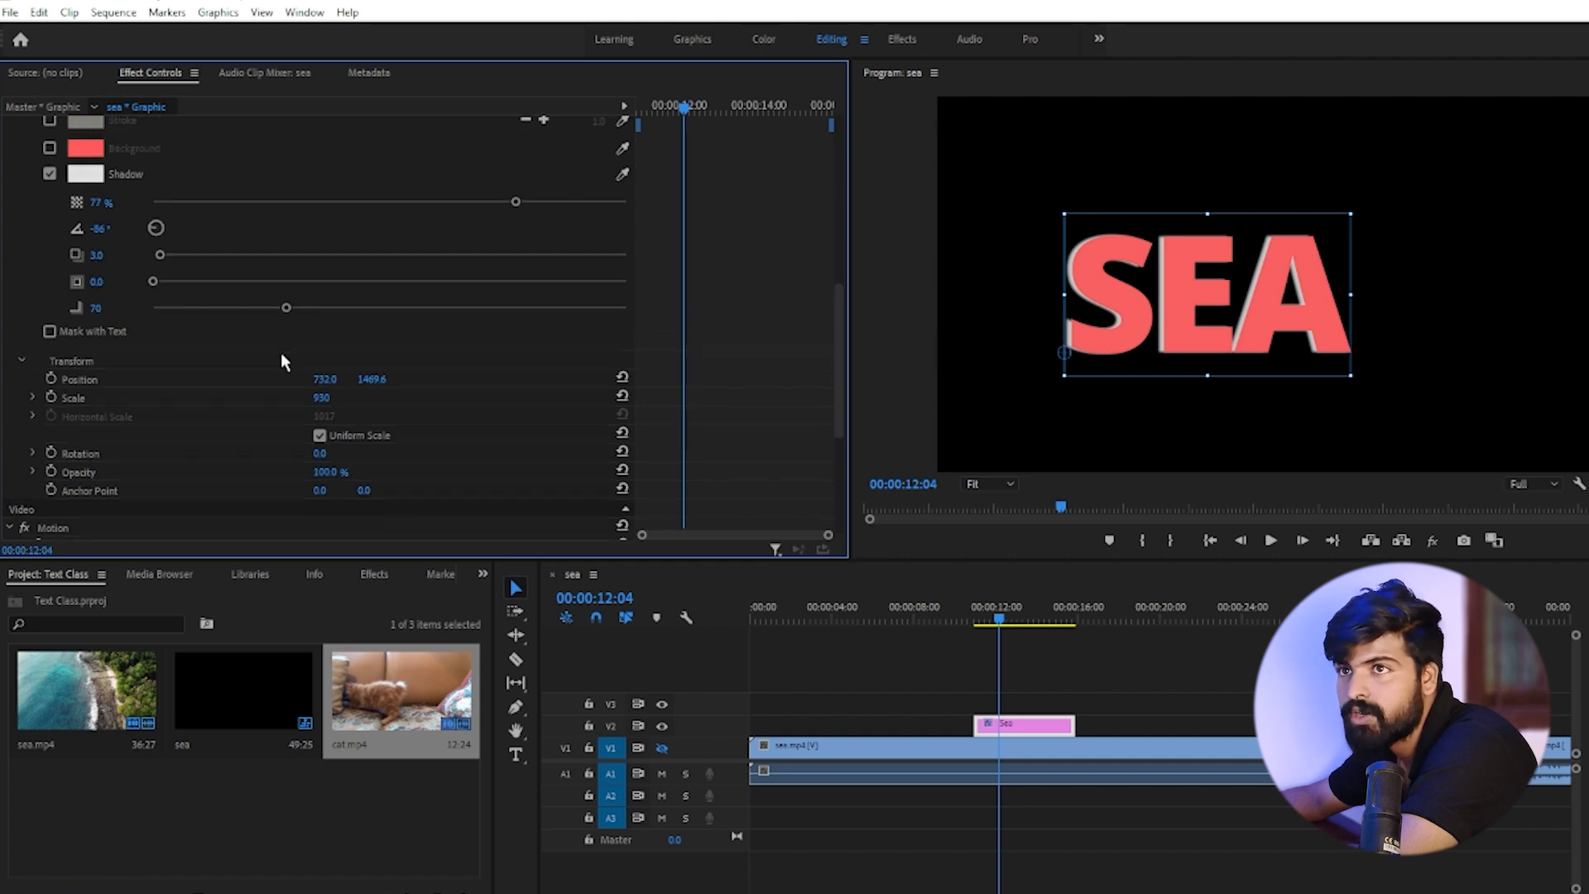
scroll(276, 354, "up", 1)
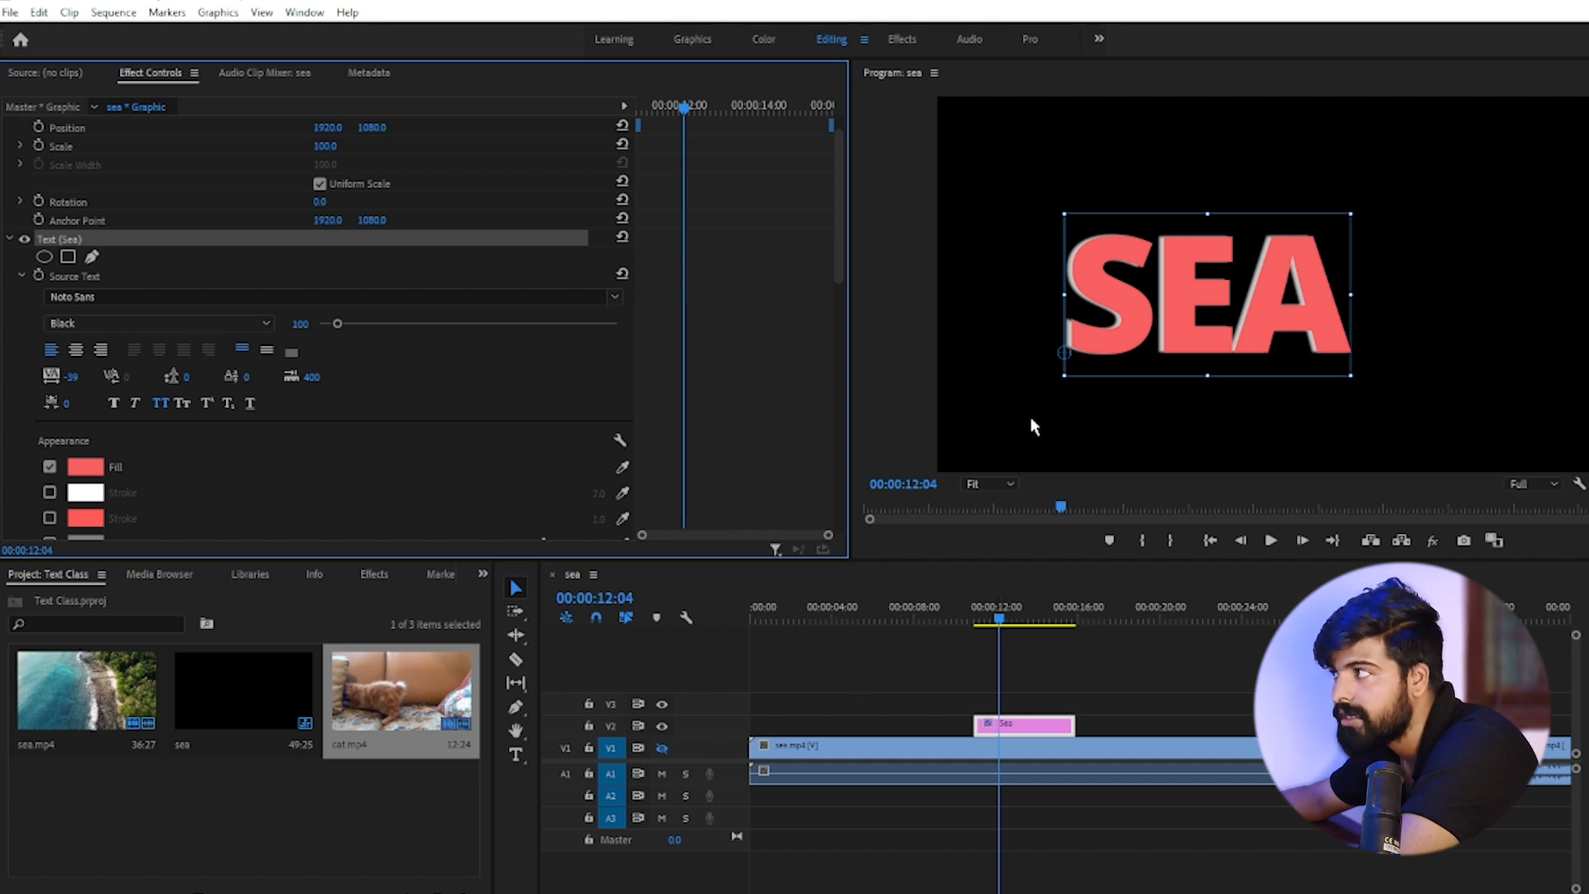
left_click(24, 241)
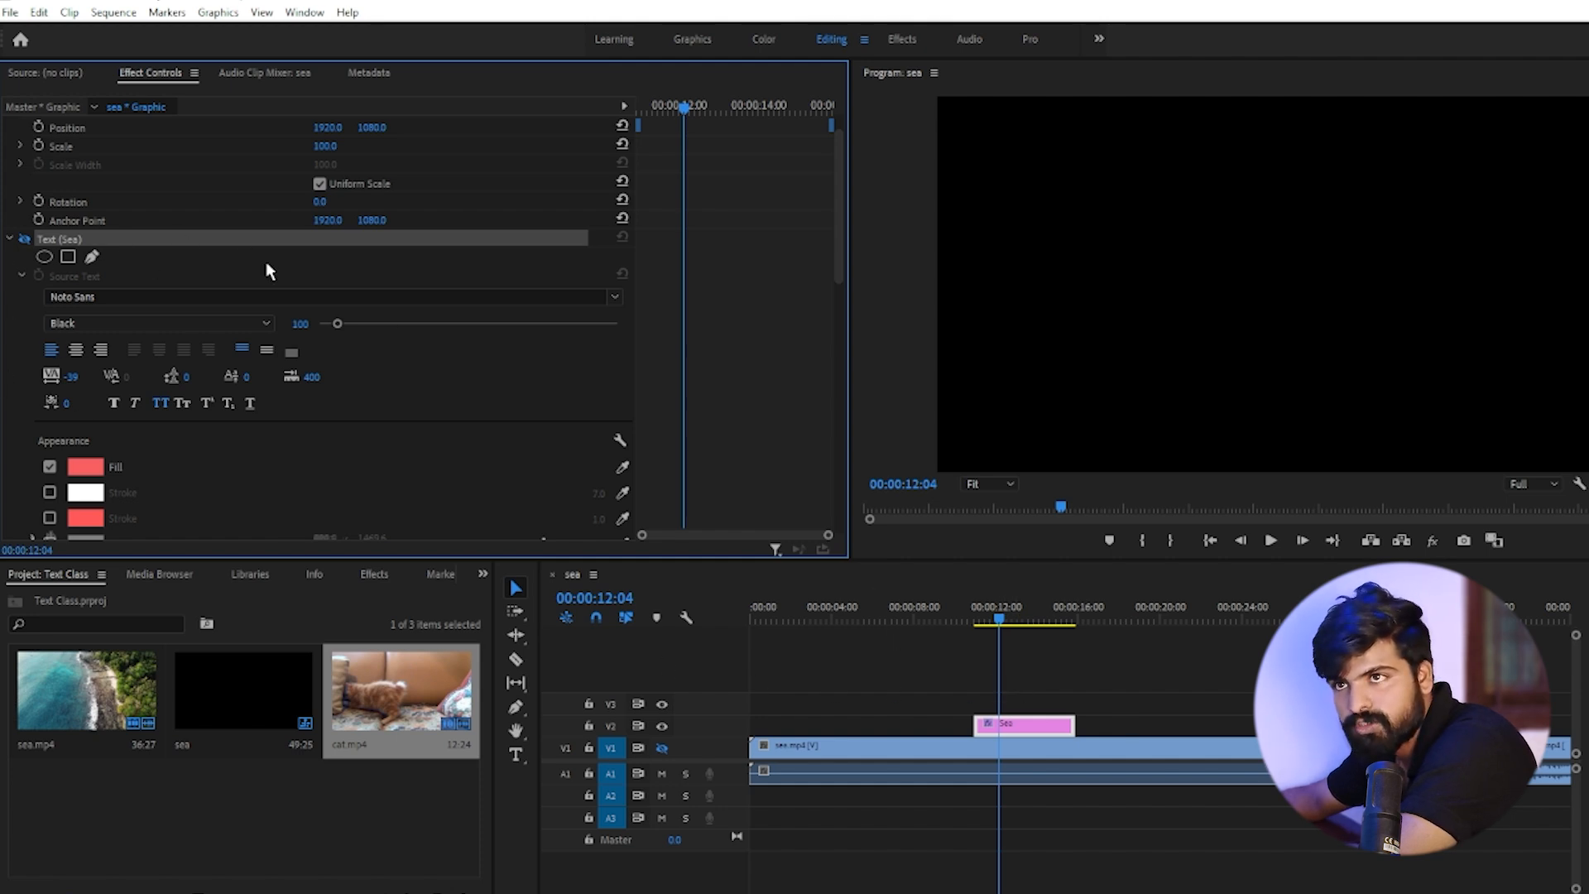
left_click(25, 239)
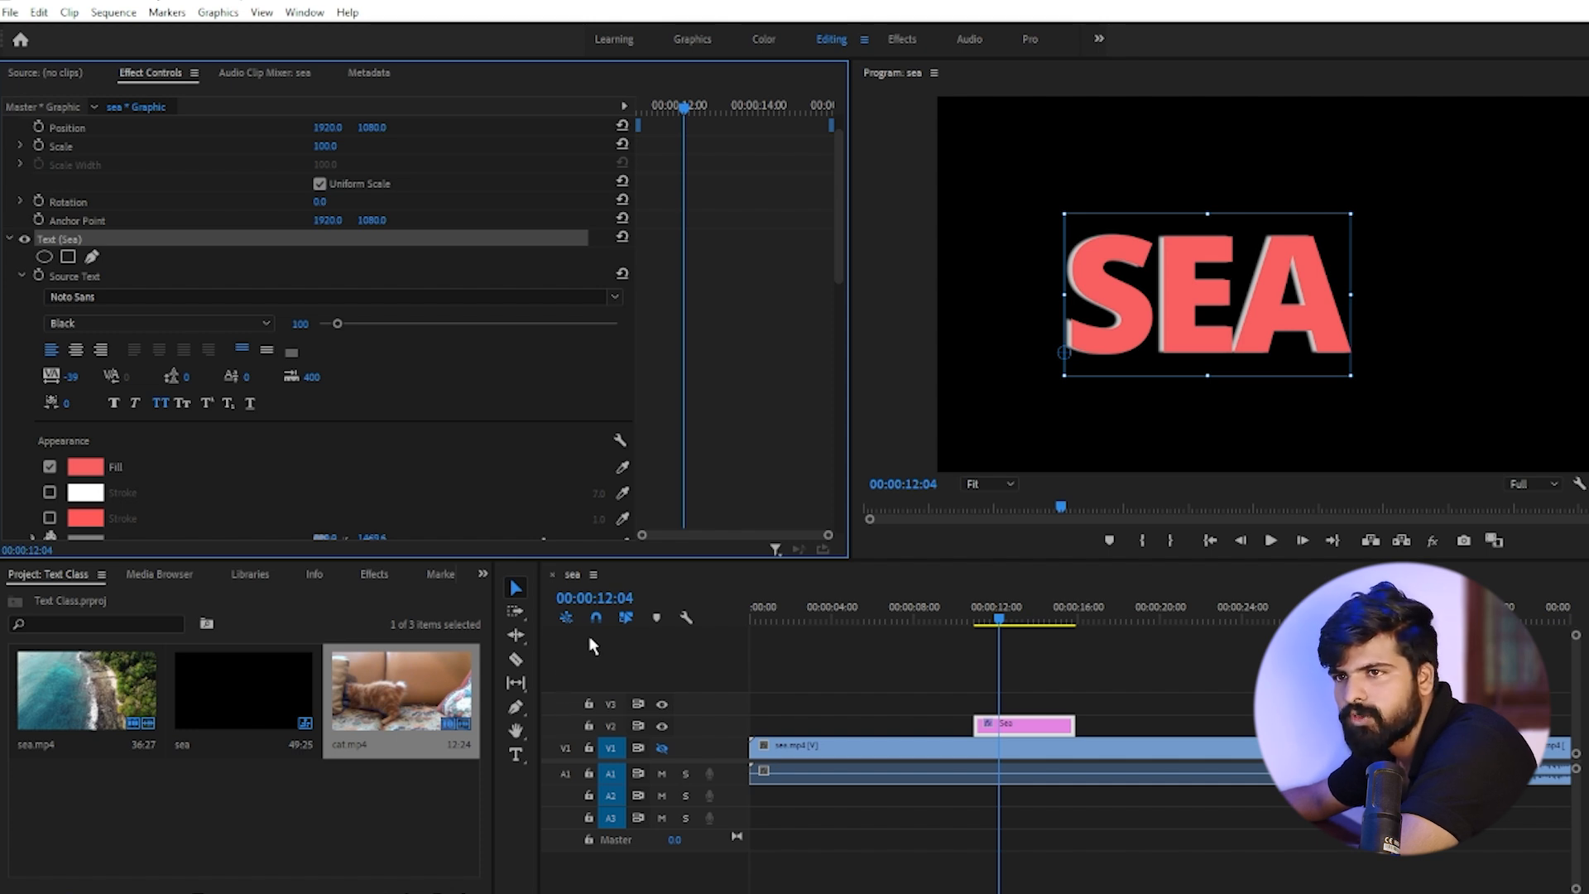
Step: Deselect the "Sea" clip and start a separate text layer to the right of the title with the Vertical Type tool
mouse_move(812, 893)
left_mouse_down()
mouse_move(886, 893)
mouse_move(809, 893)
left_mouse_up()
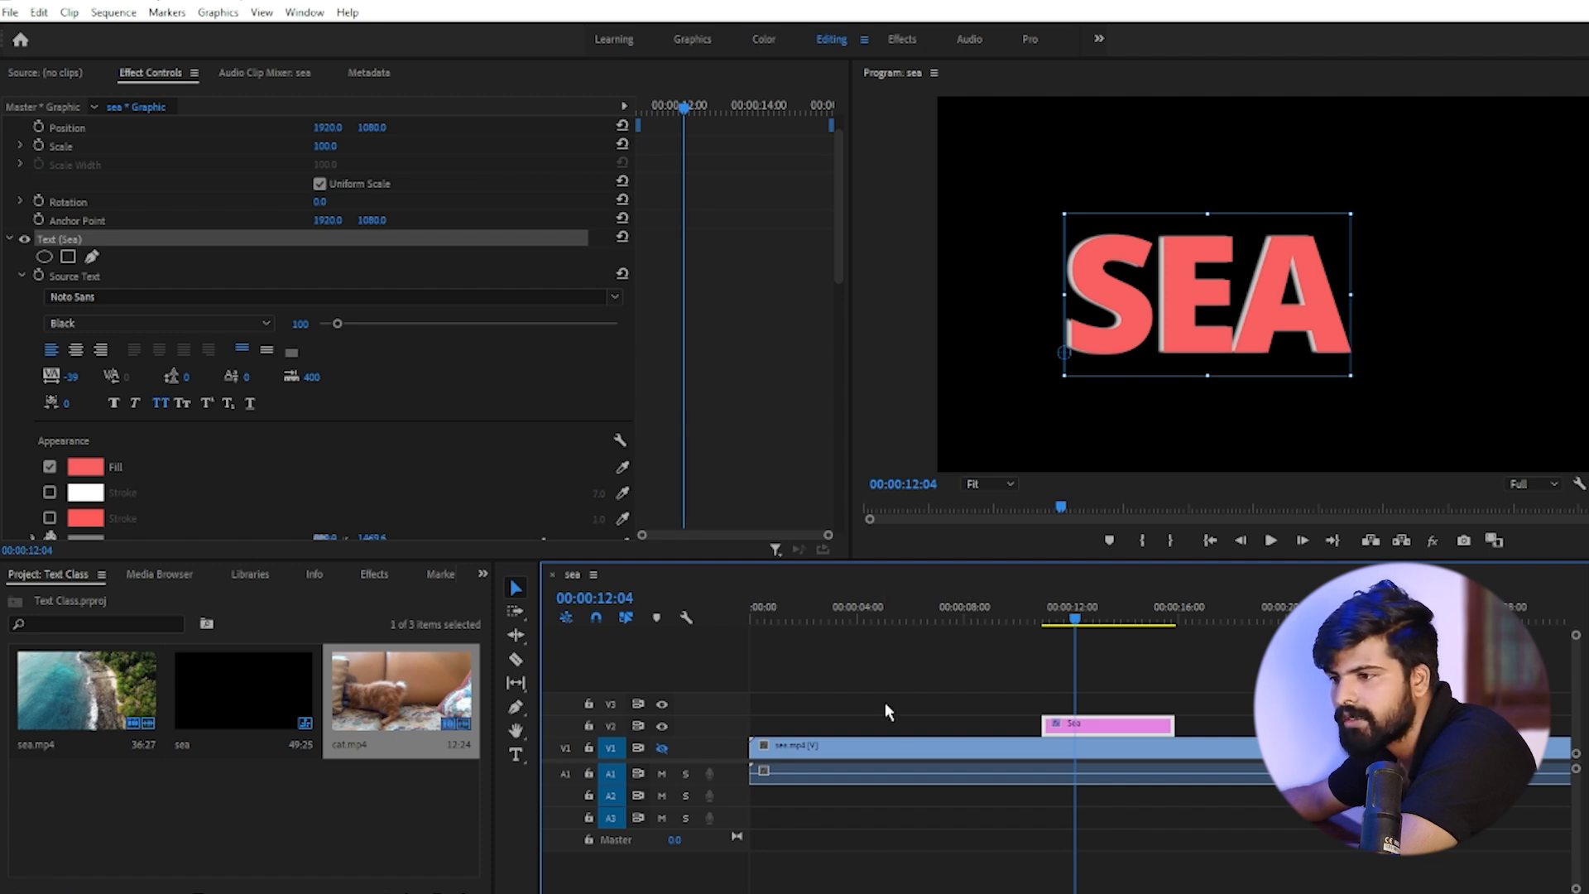
left_click(993, 649)
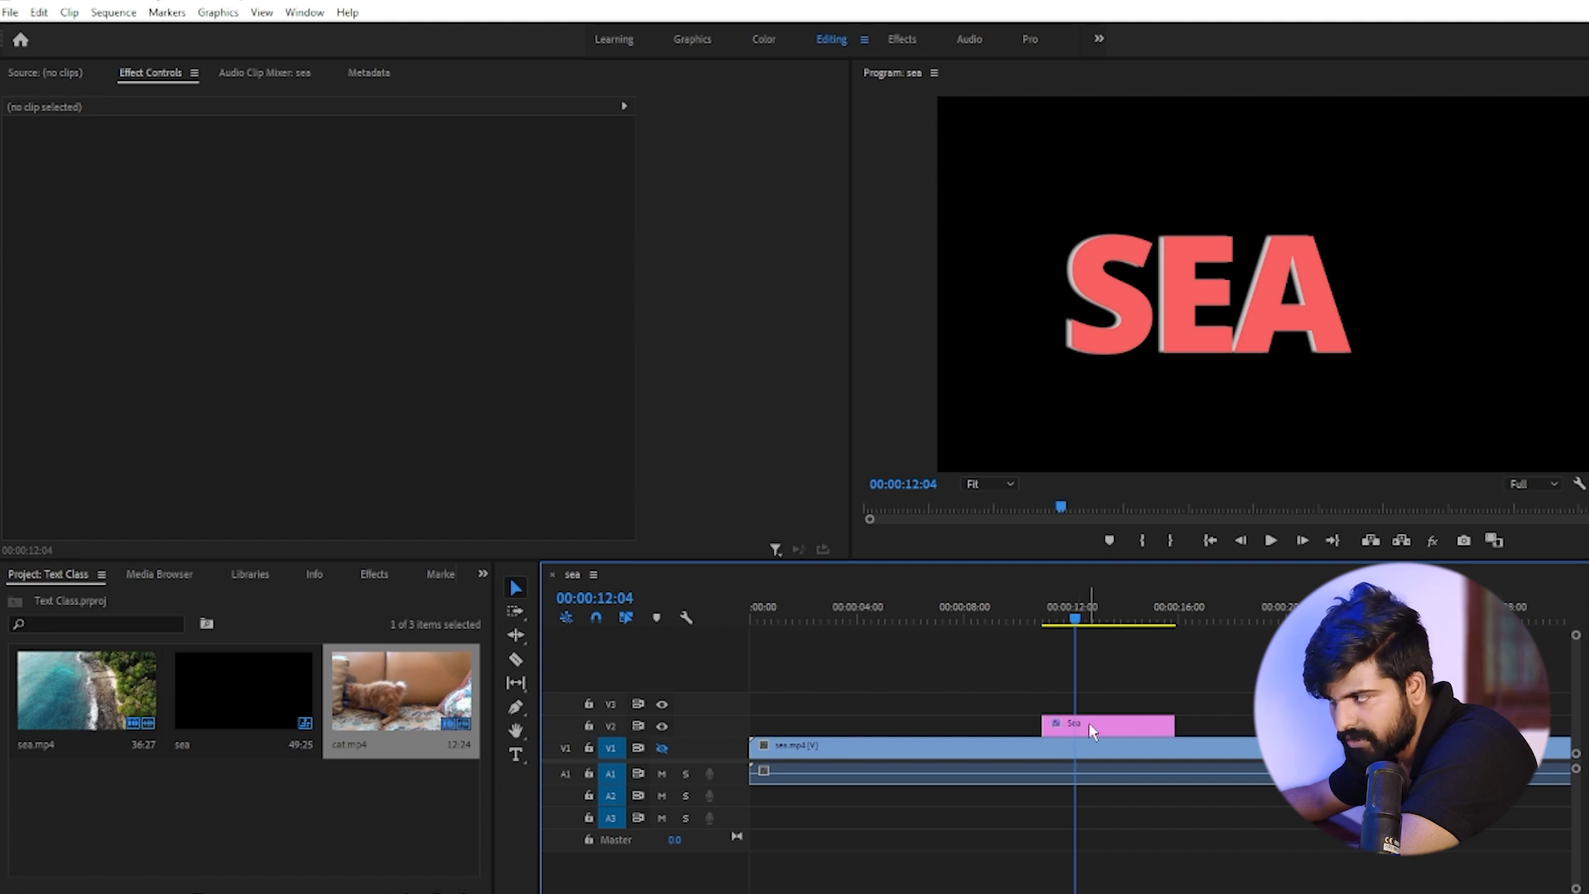
left_click(518, 755)
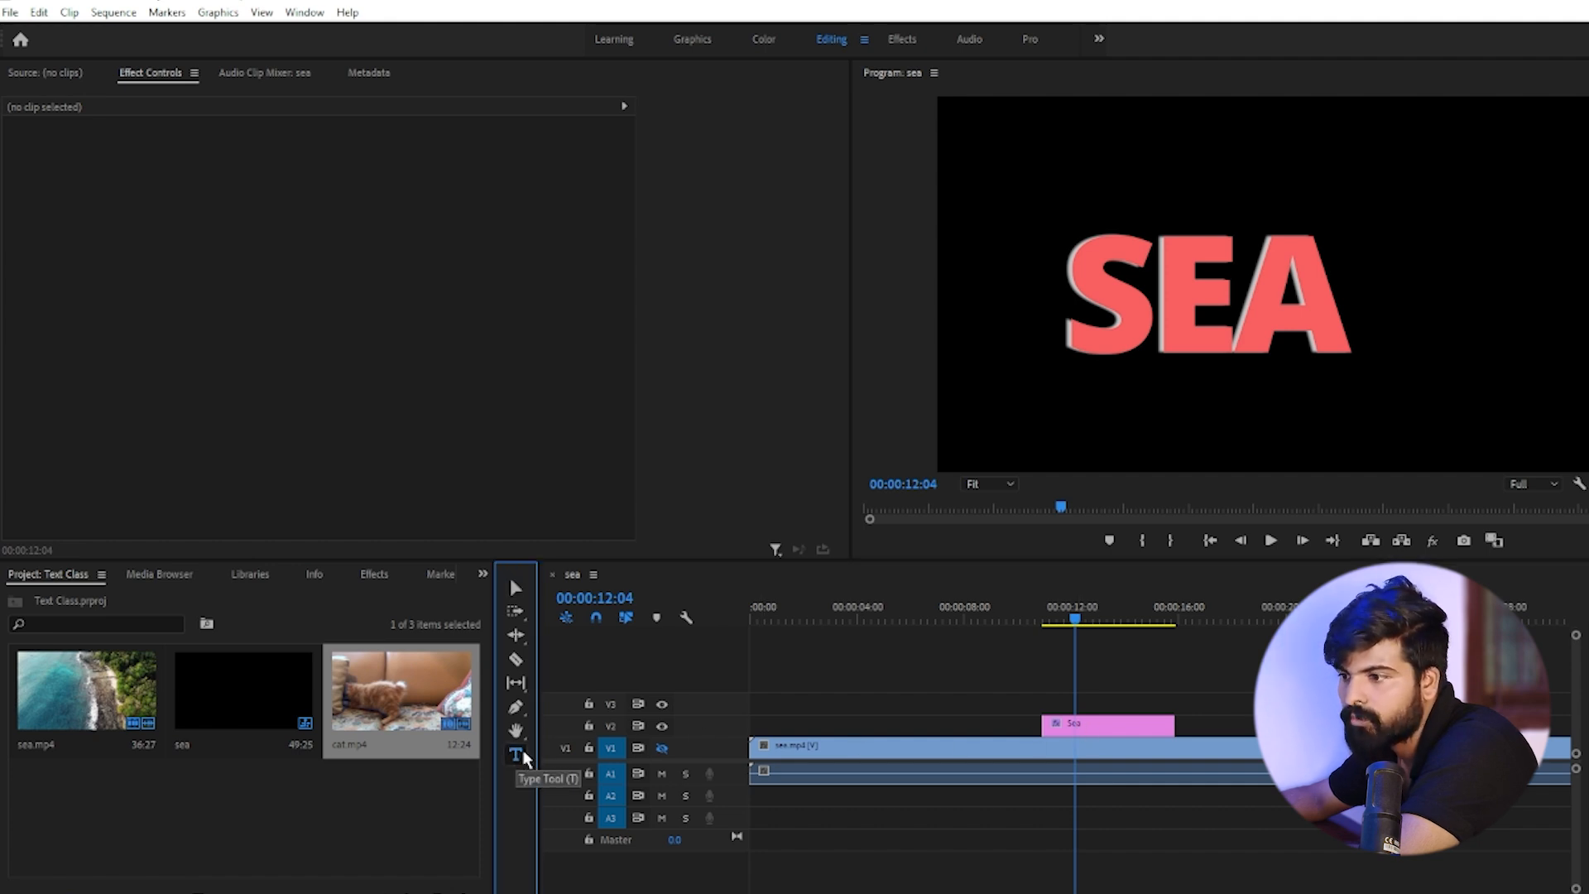
left_click(524, 755)
left_click(550, 758)
left_click(523, 756)
left_click(555, 773)
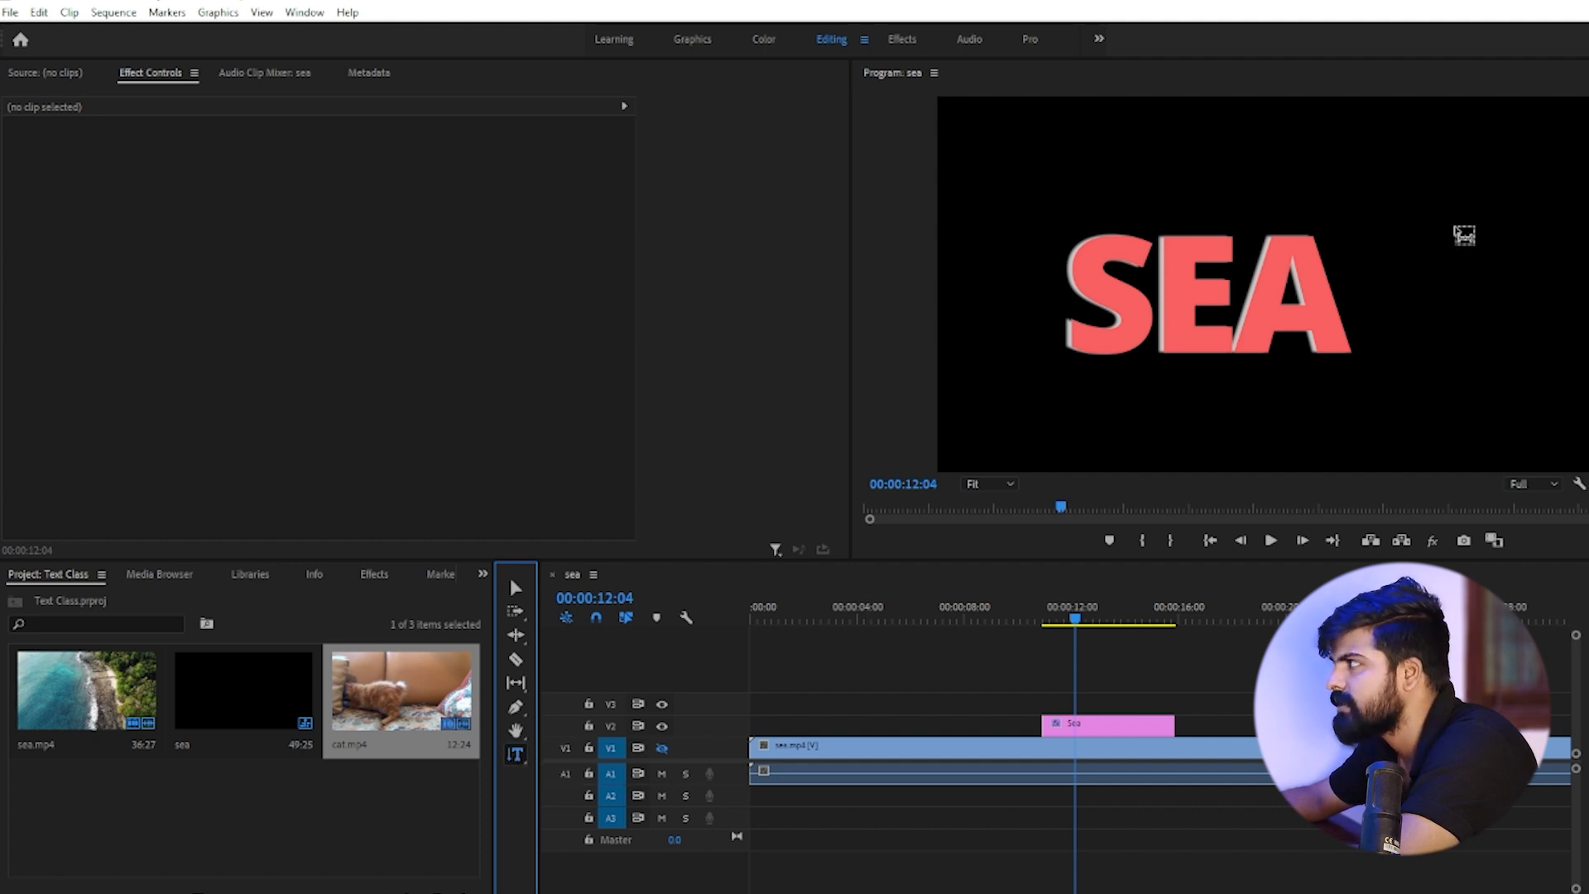
left_click(1470, 212)
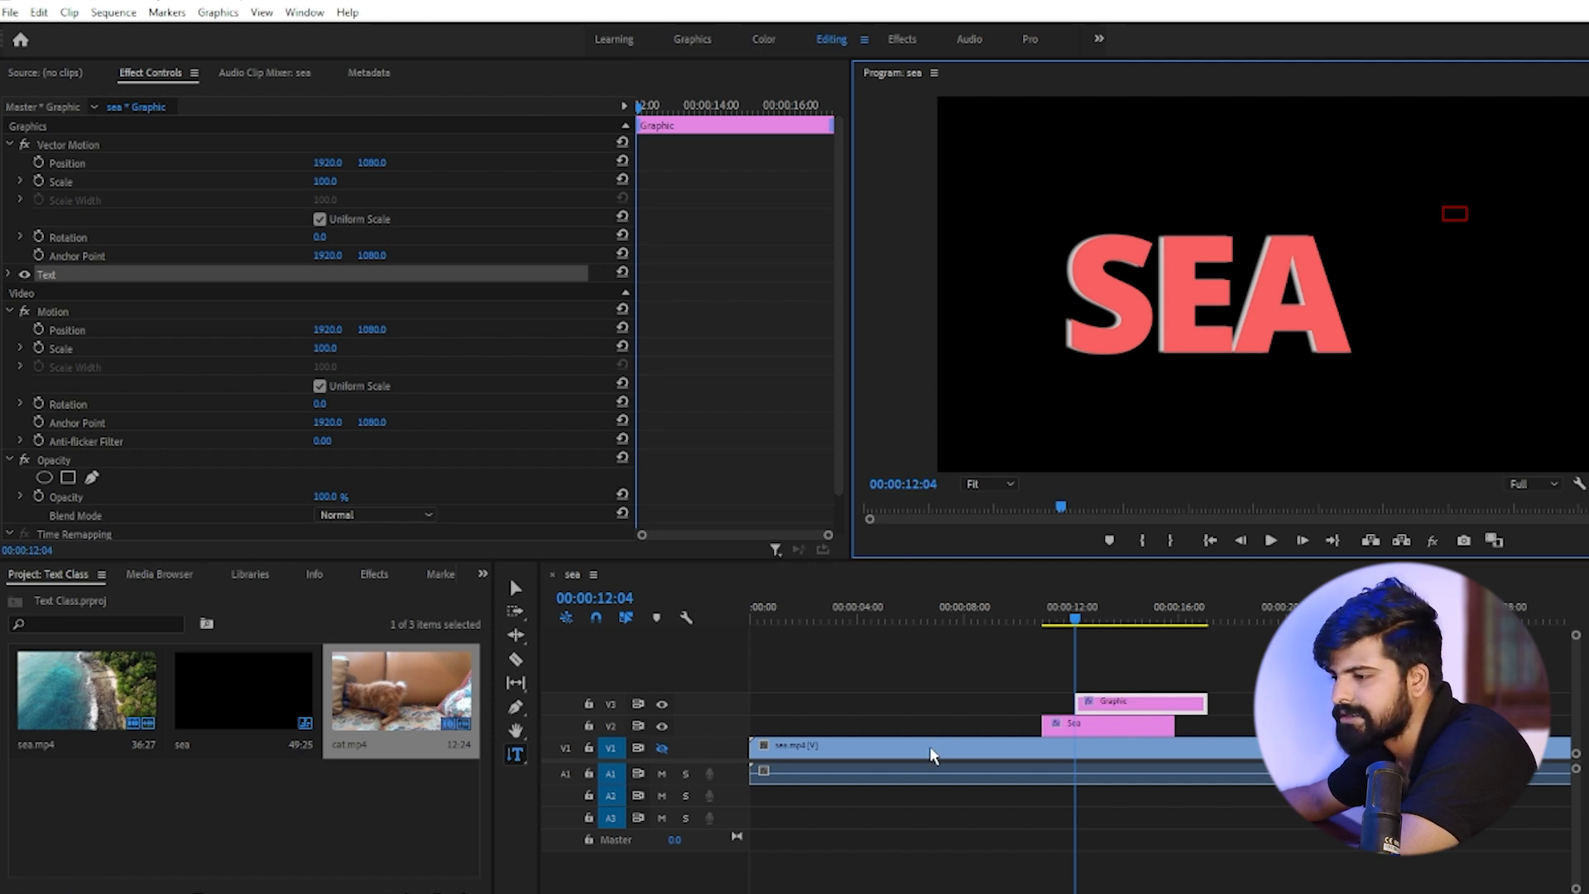
Step: Show the V1 video track again and add the vertical text "CAT" over the trees
left_click(661, 748)
key("backslash")
key("minus")
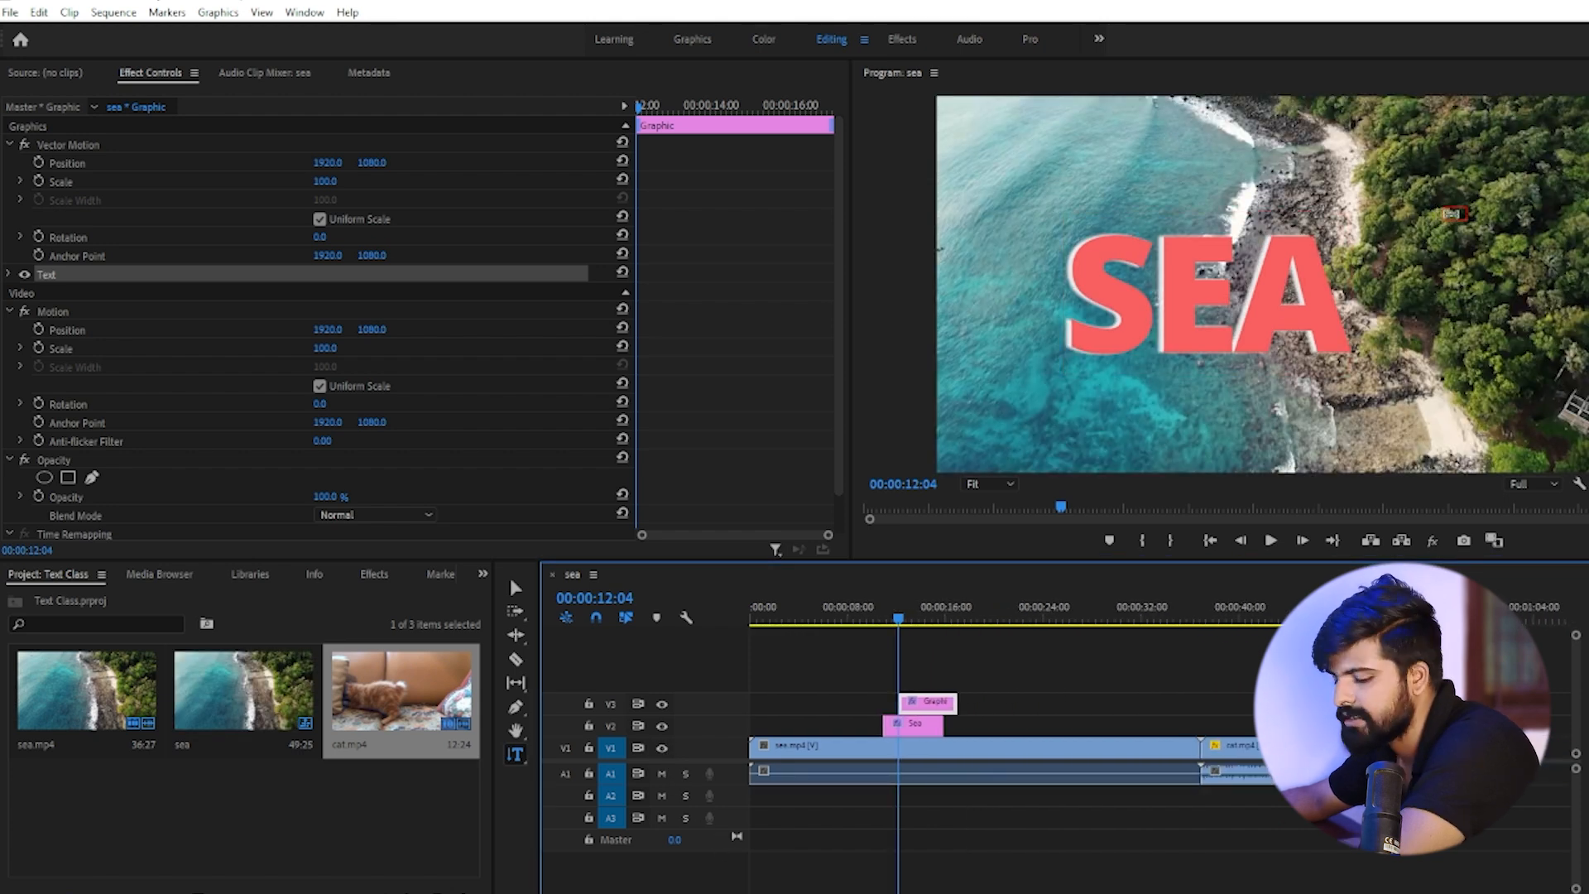
left_click(1455, 239)
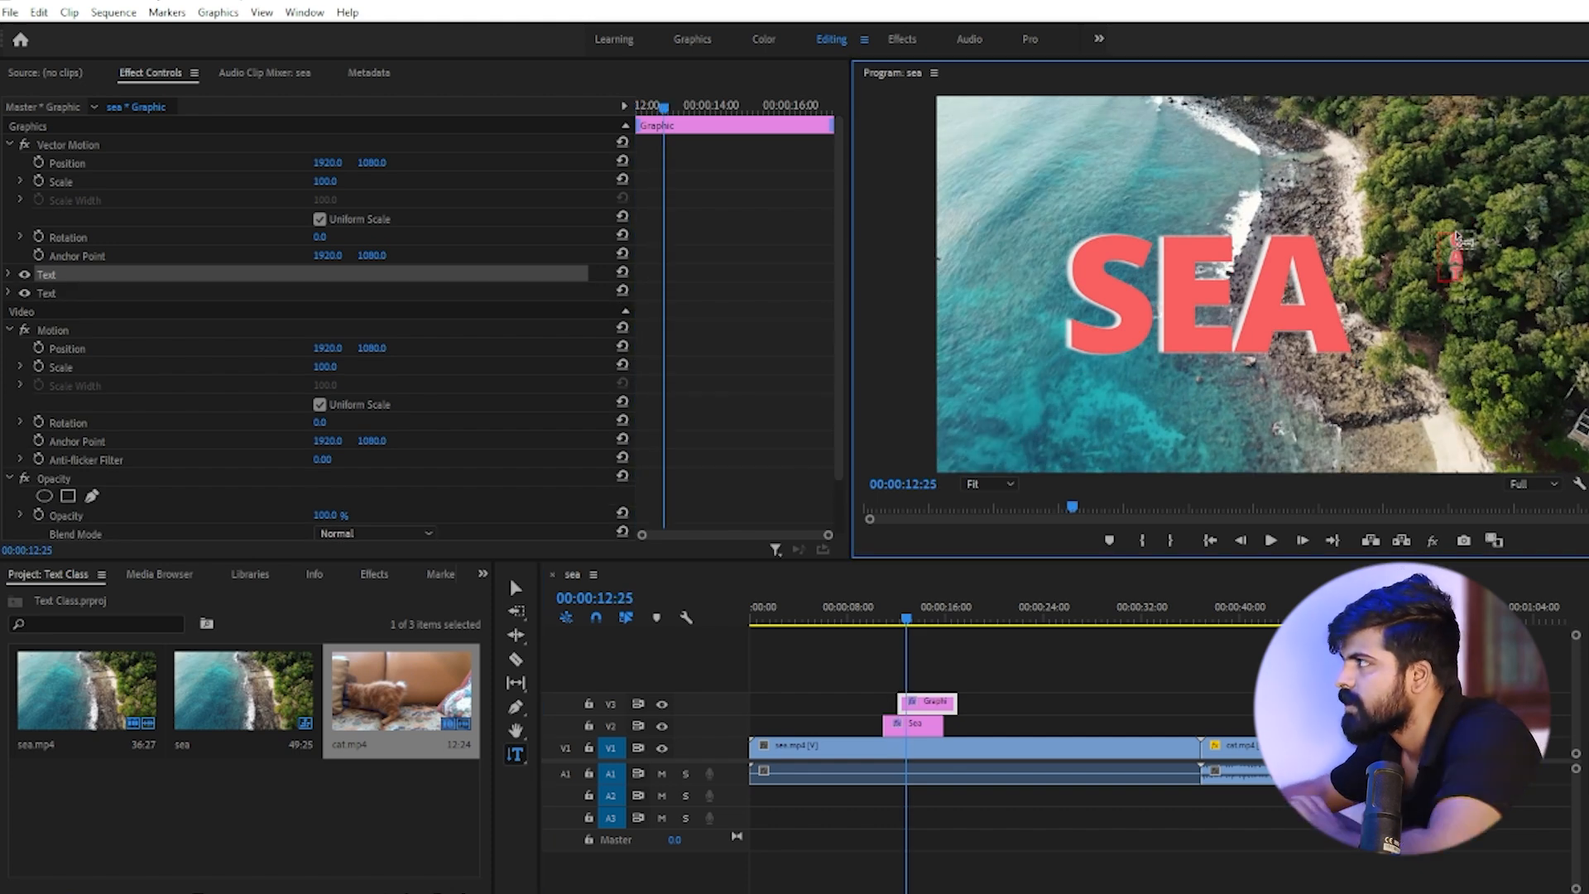
left_click(514, 589)
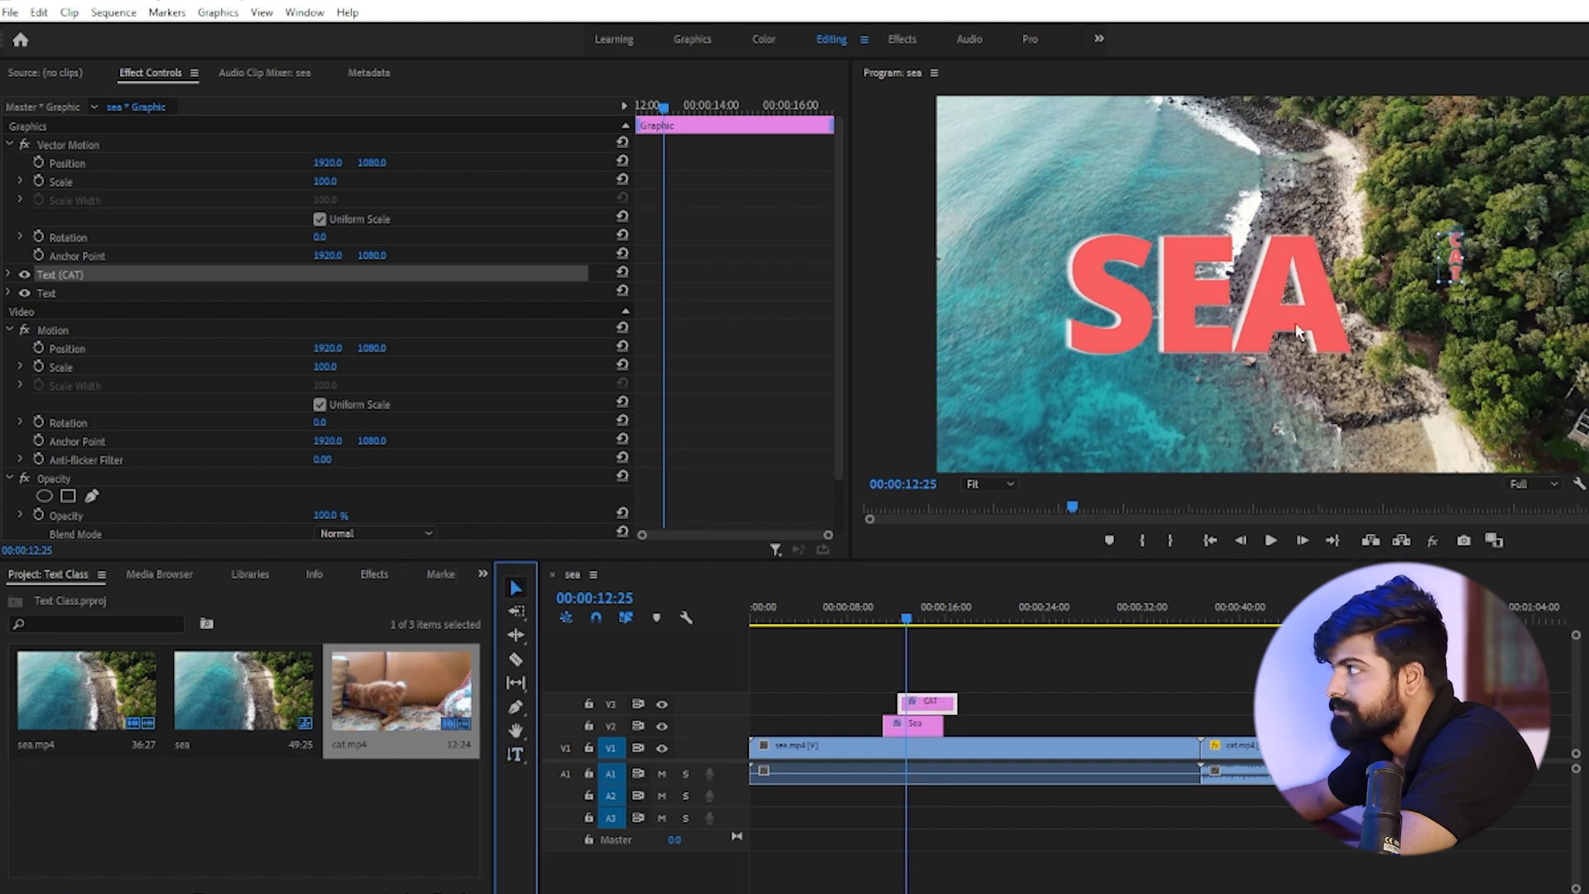
Step: Enlarge the vertical "CAT" title, then move its clip above cat.mp4 and preview it at 00:00:42:15
left_click_drag(1385, 321, 1382, 442)
left_click_drag(1450, 340, 1480, 310)
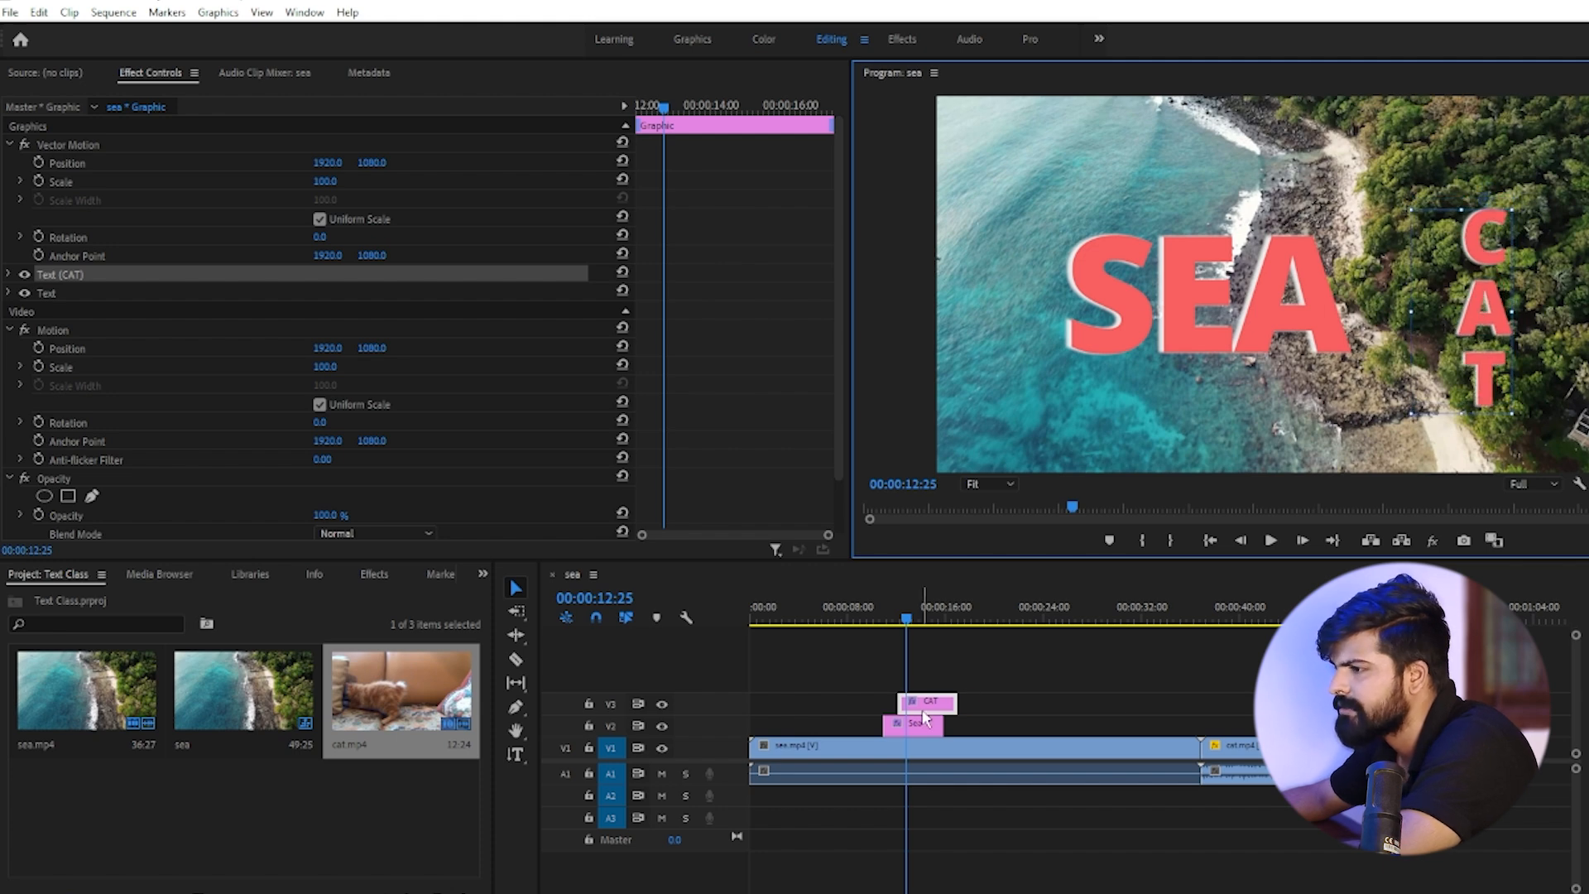
left_click_drag(947, 702, 1302, 726)
left_click(1271, 617)
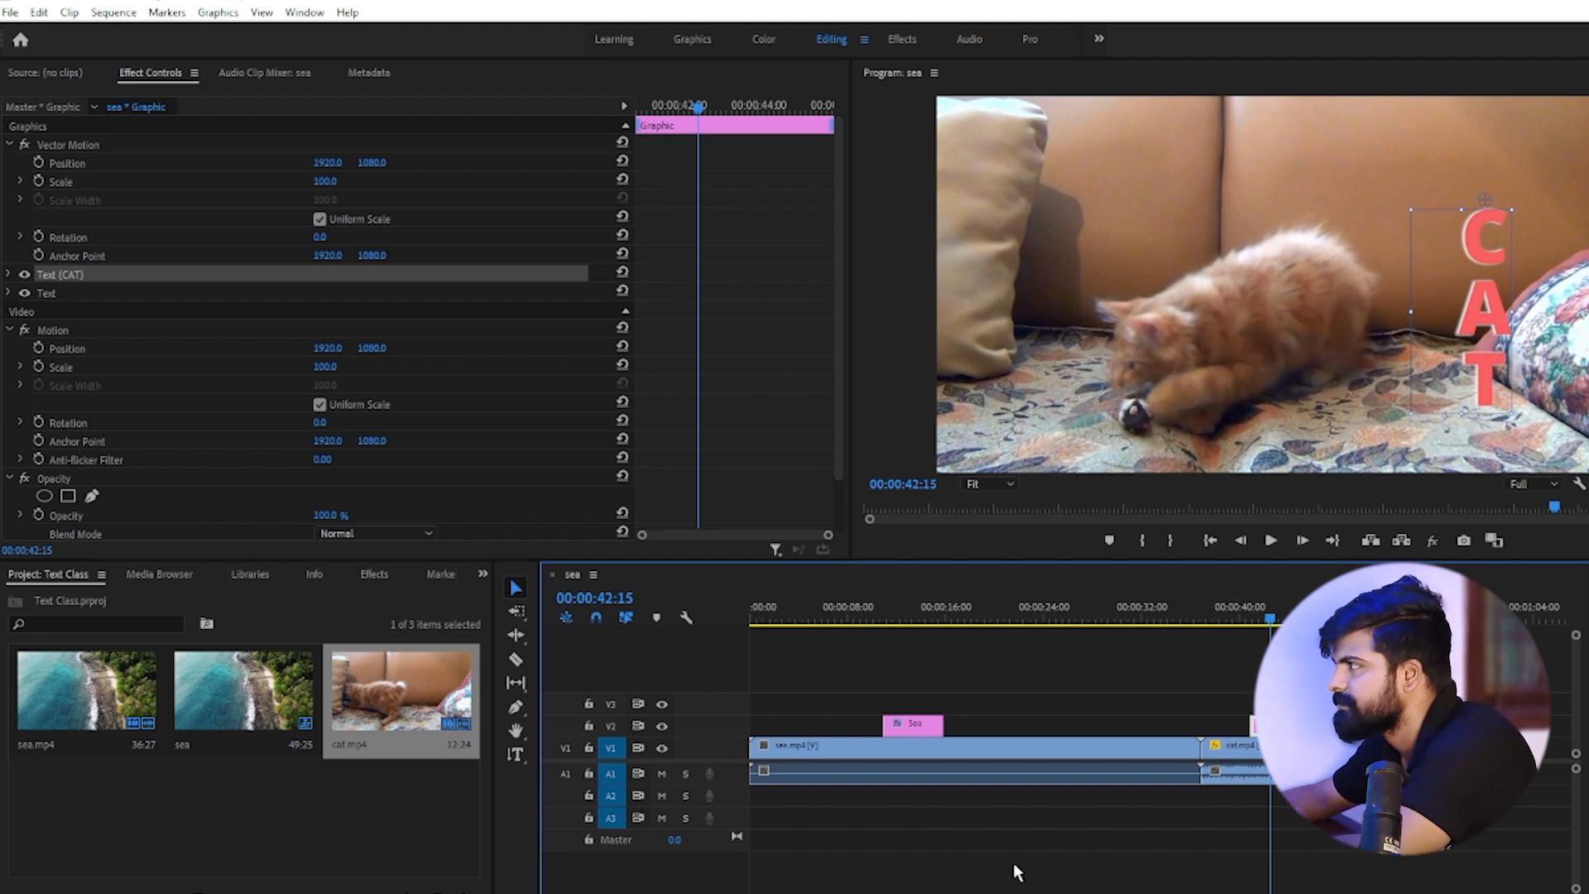
Step: Move the vertical "CAT" title up and slightly left over the sofa, to about 3054, 411
key("minus")
key("minus")
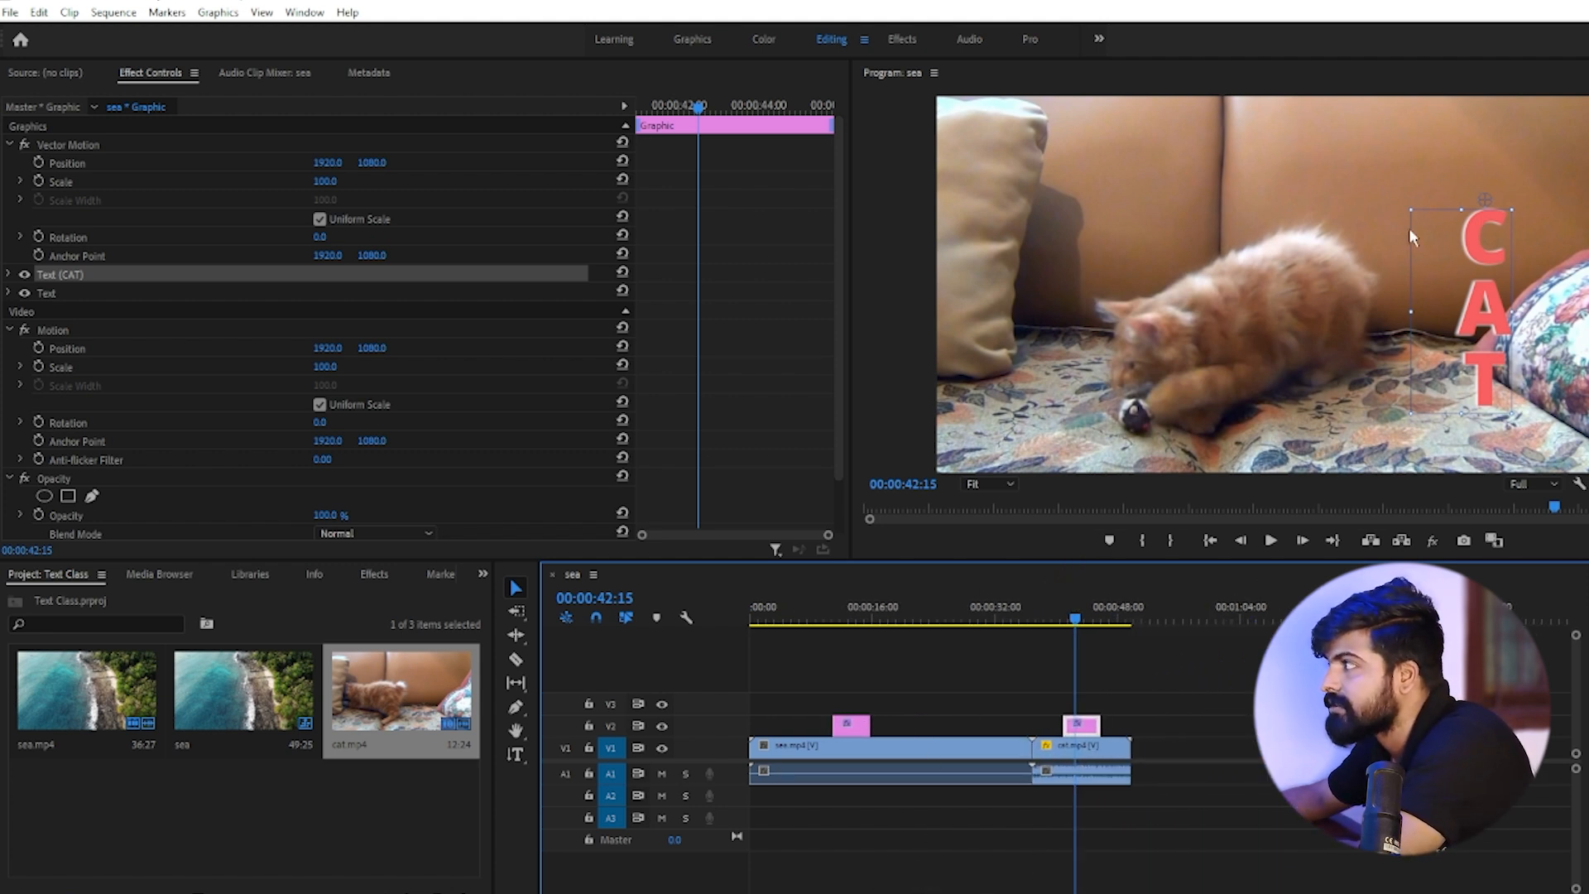
left_click_drag(1493, 315, 1474, 277)
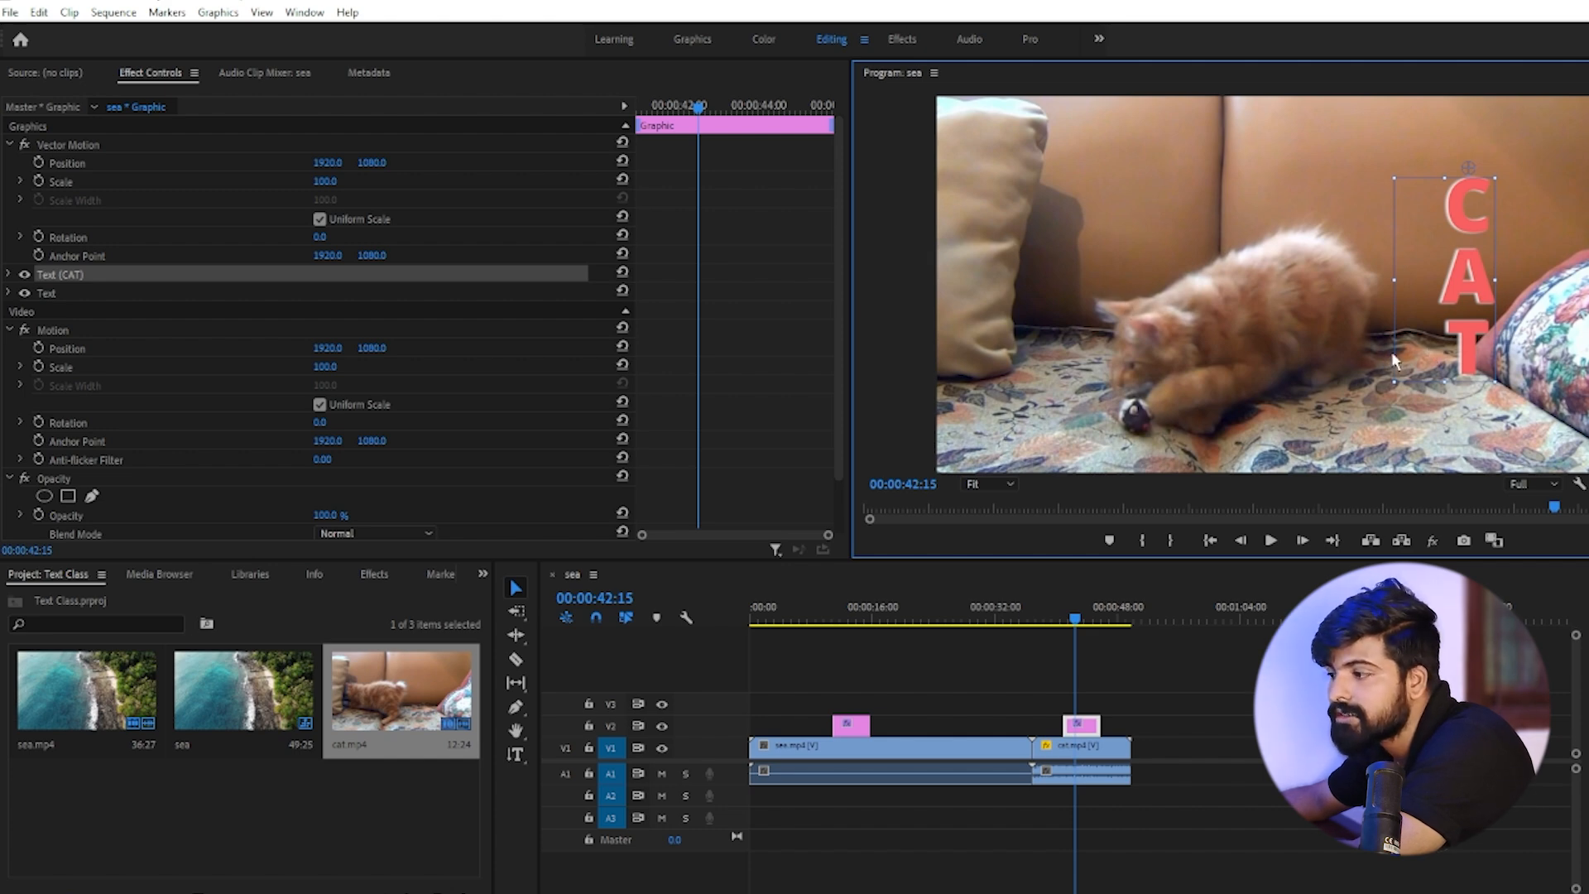
Step: Duplicate the "Sea" title clip onto V3, starting slightly after the original on V2
left_click(848, 618)
left_click(856, 727)
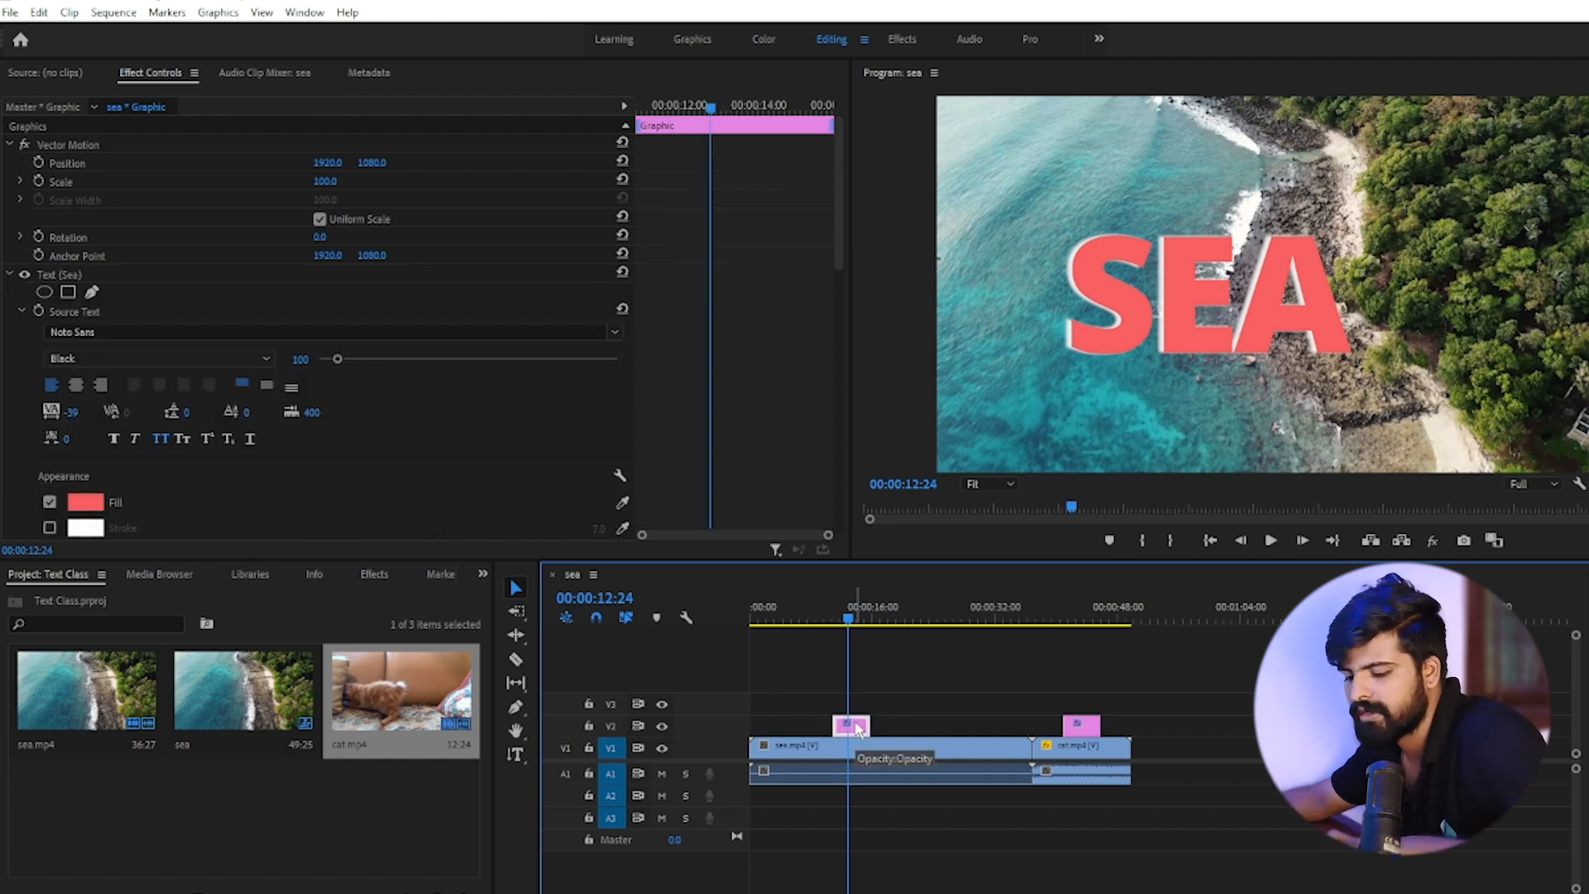
left_click_drag(857, 727, 869, 702)
Step: At 00:00:14:16, set the V2 "Sea" title's Vector Motion position to 3419, 535 and the V3 copy's to 1640, 1604
left_click(862, 614)
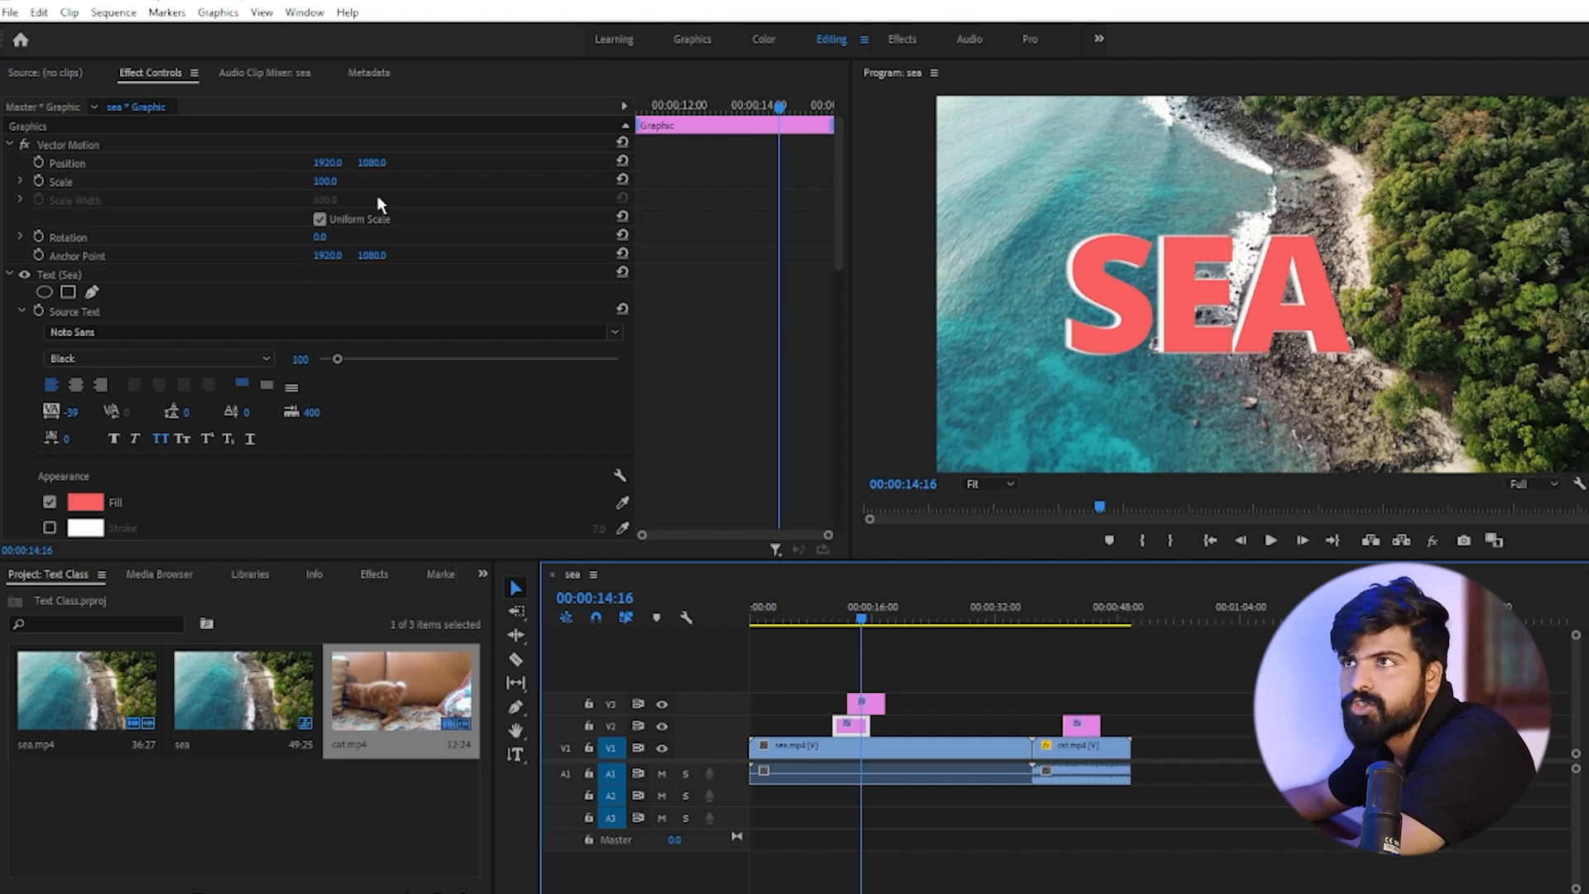
left_click_drag(319, 162, 1559, 163)
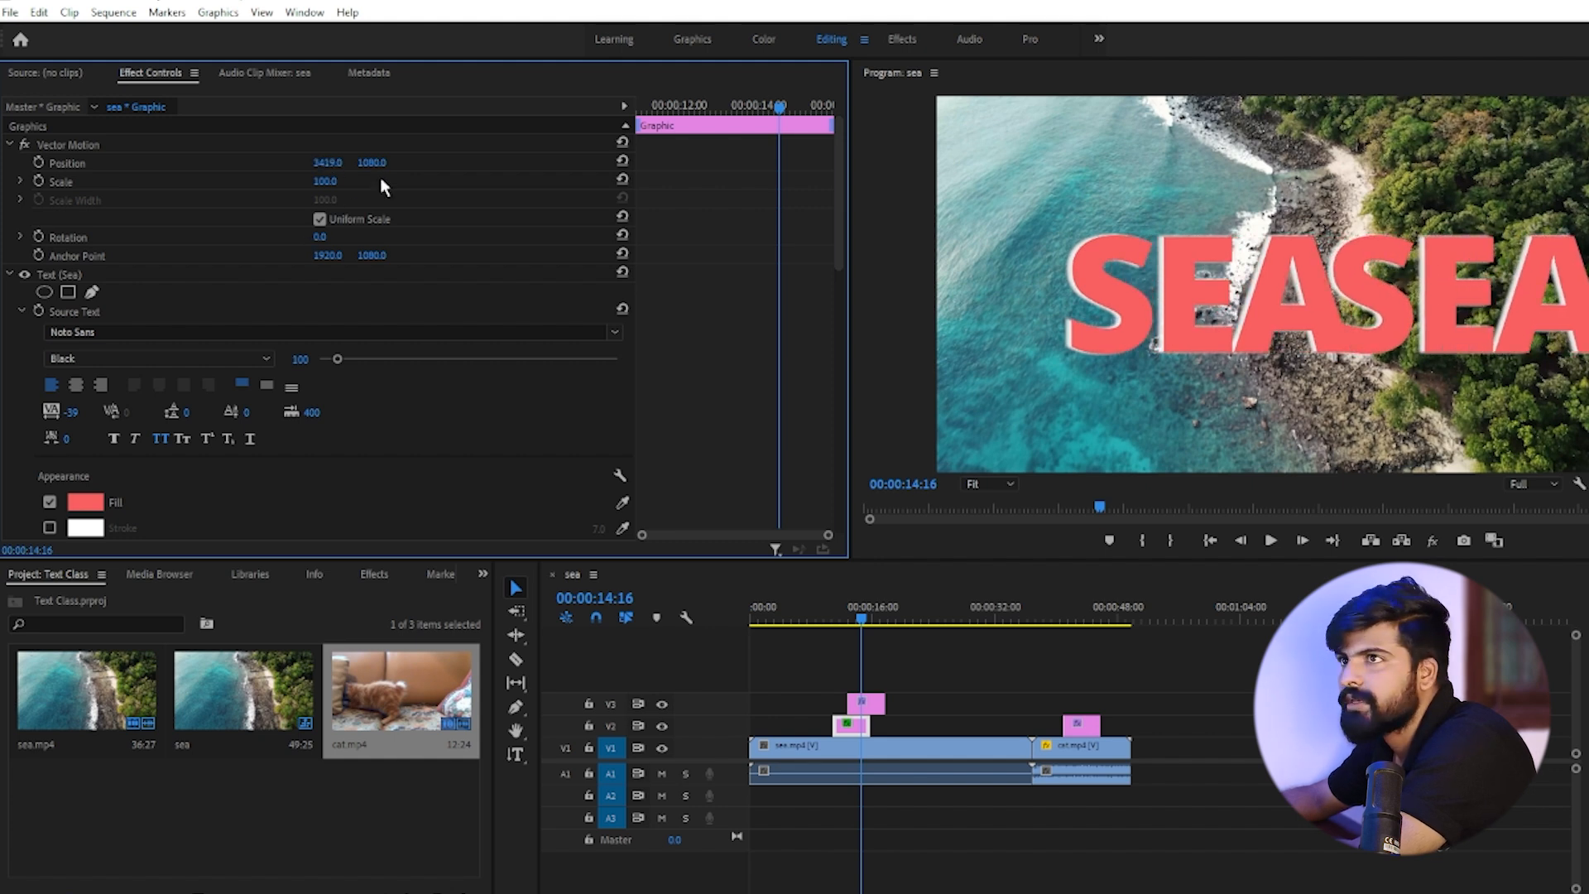
left_click_drag(372, 163, 9, 163)
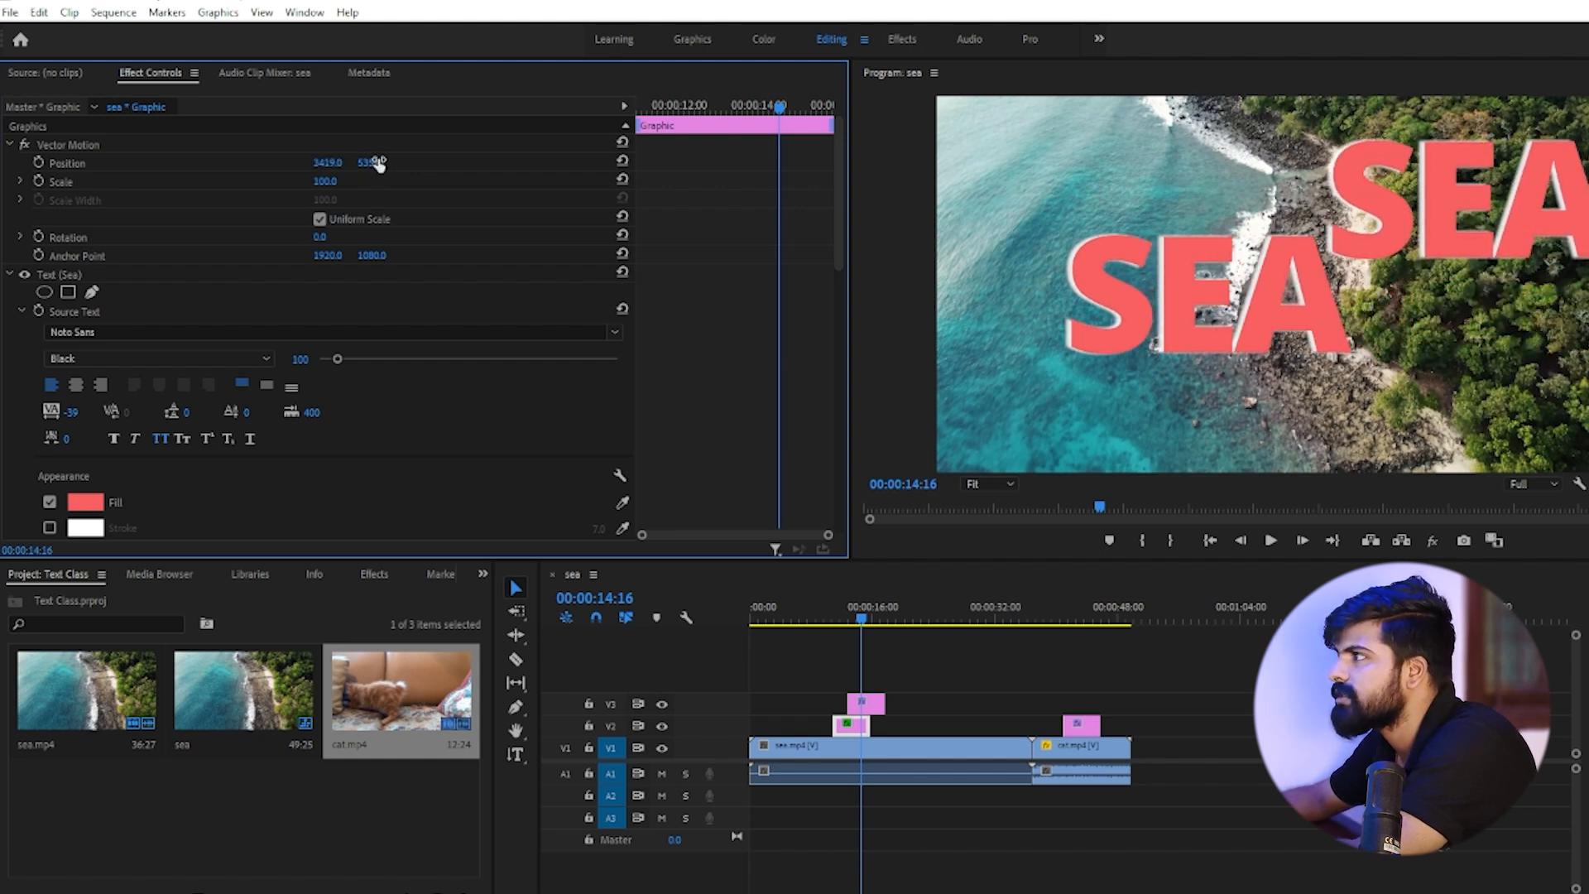
left_click(871, 703)
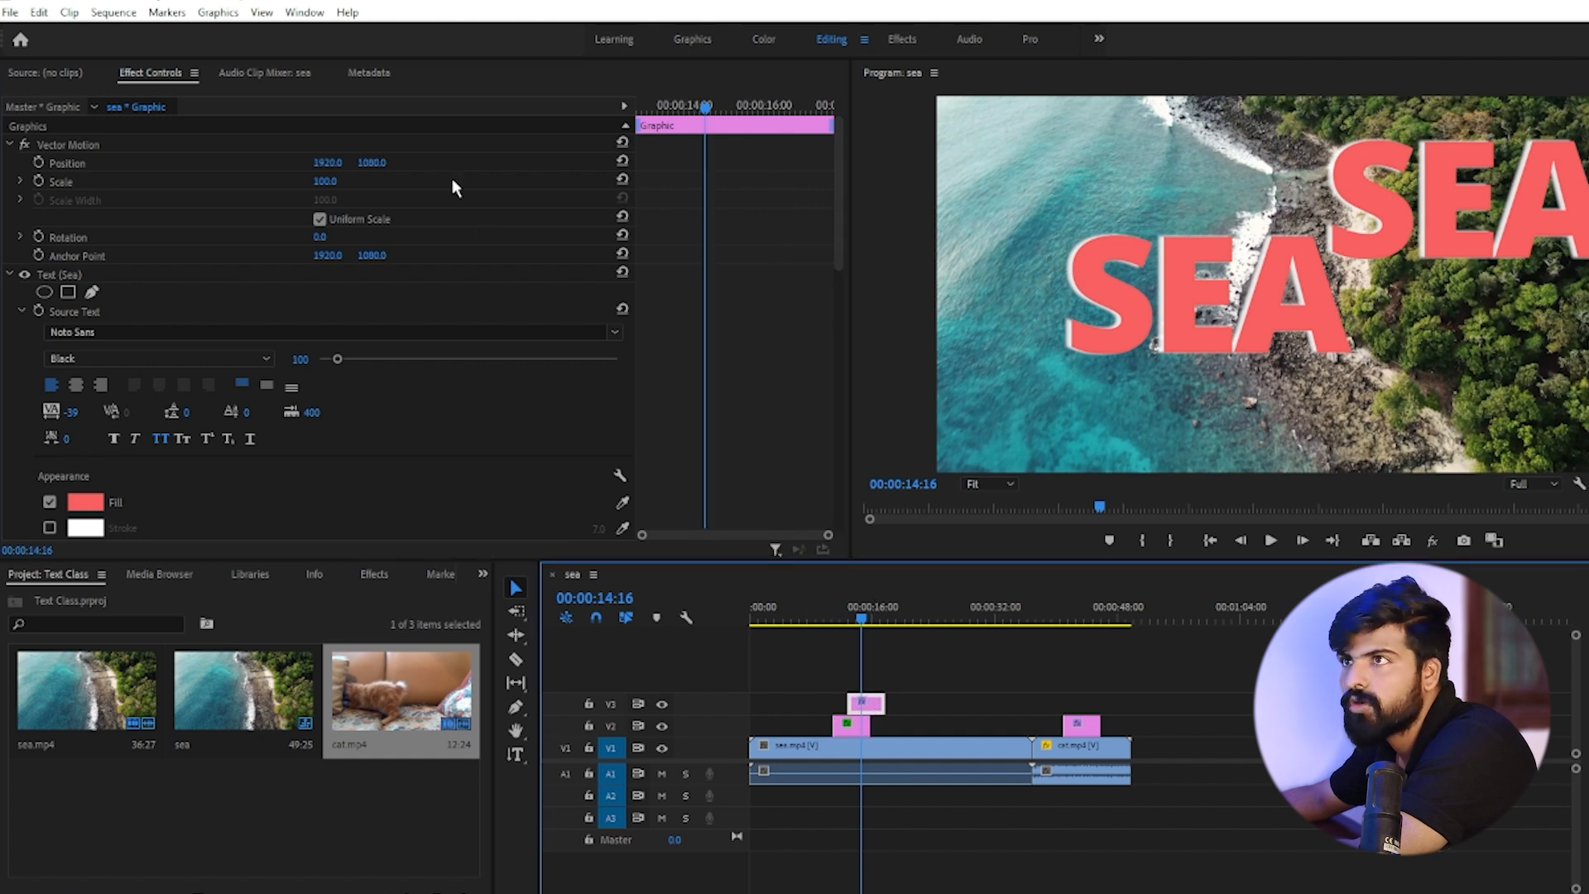
left_click_drag(364, 163, 678, 164)
left_click_drag(323, 163, 93, 163)
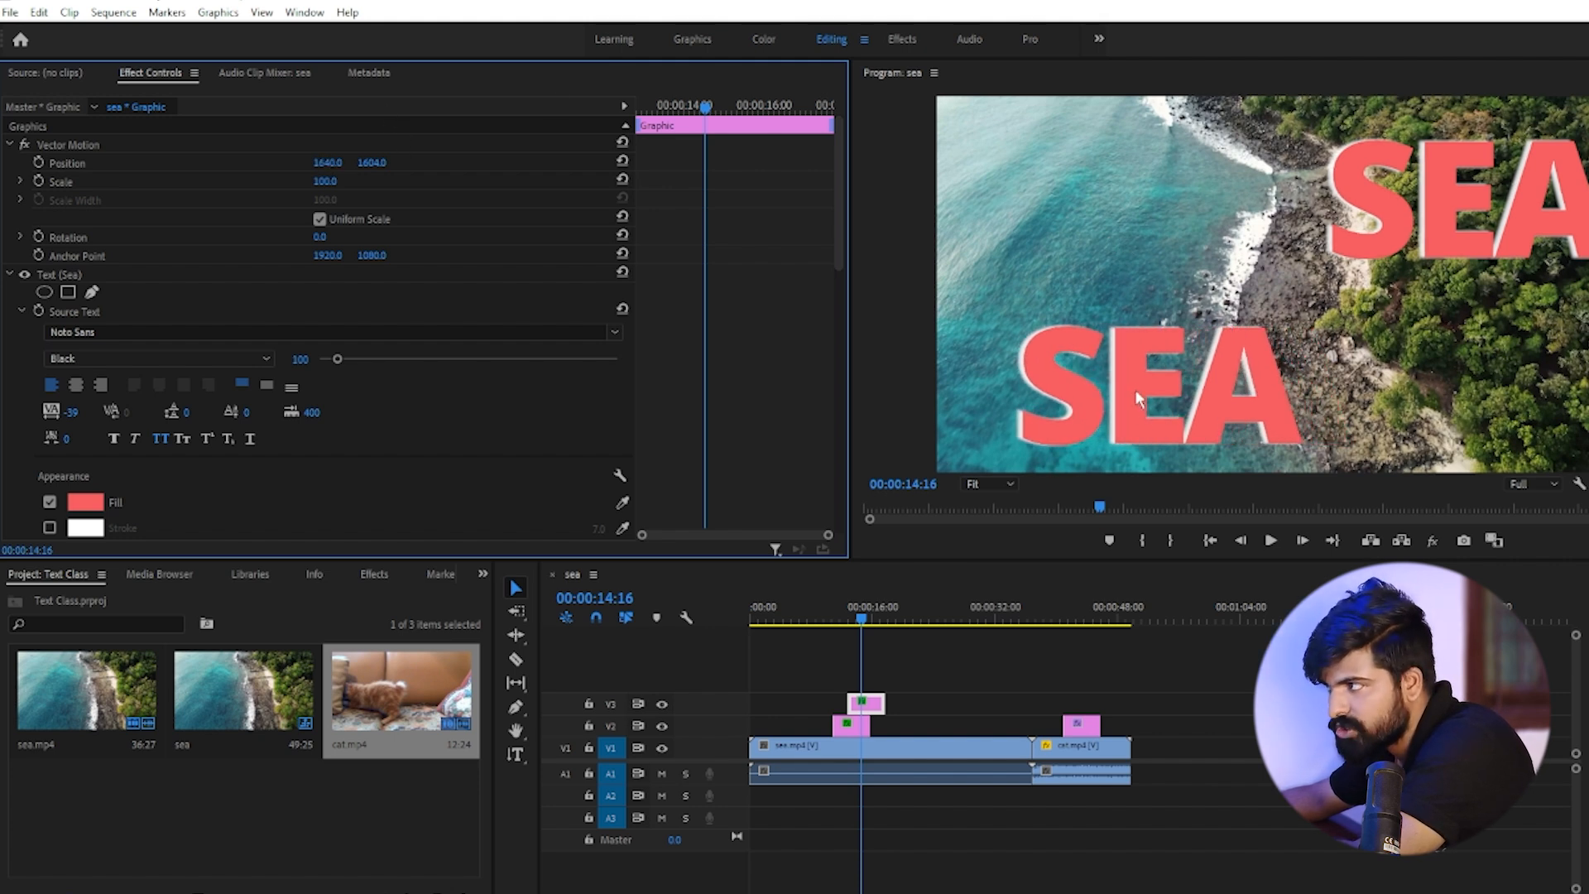
Step: Replace the V2 title's text with "Quaintc" and shift it left so the whole word fits in the frame
left_click(843, 732)
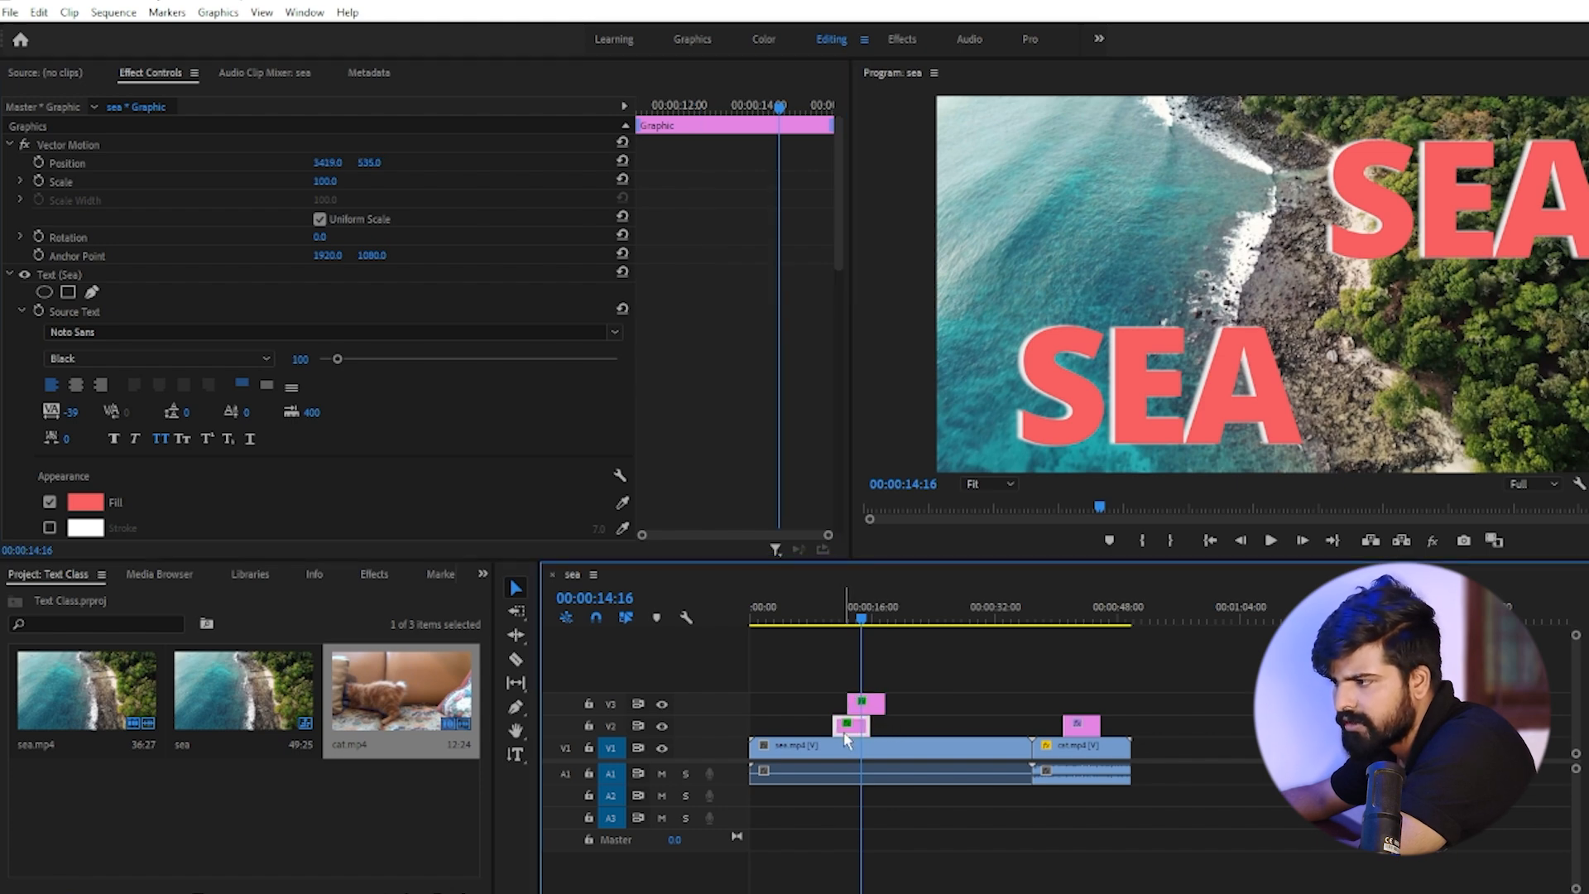
left_click(840, 607)
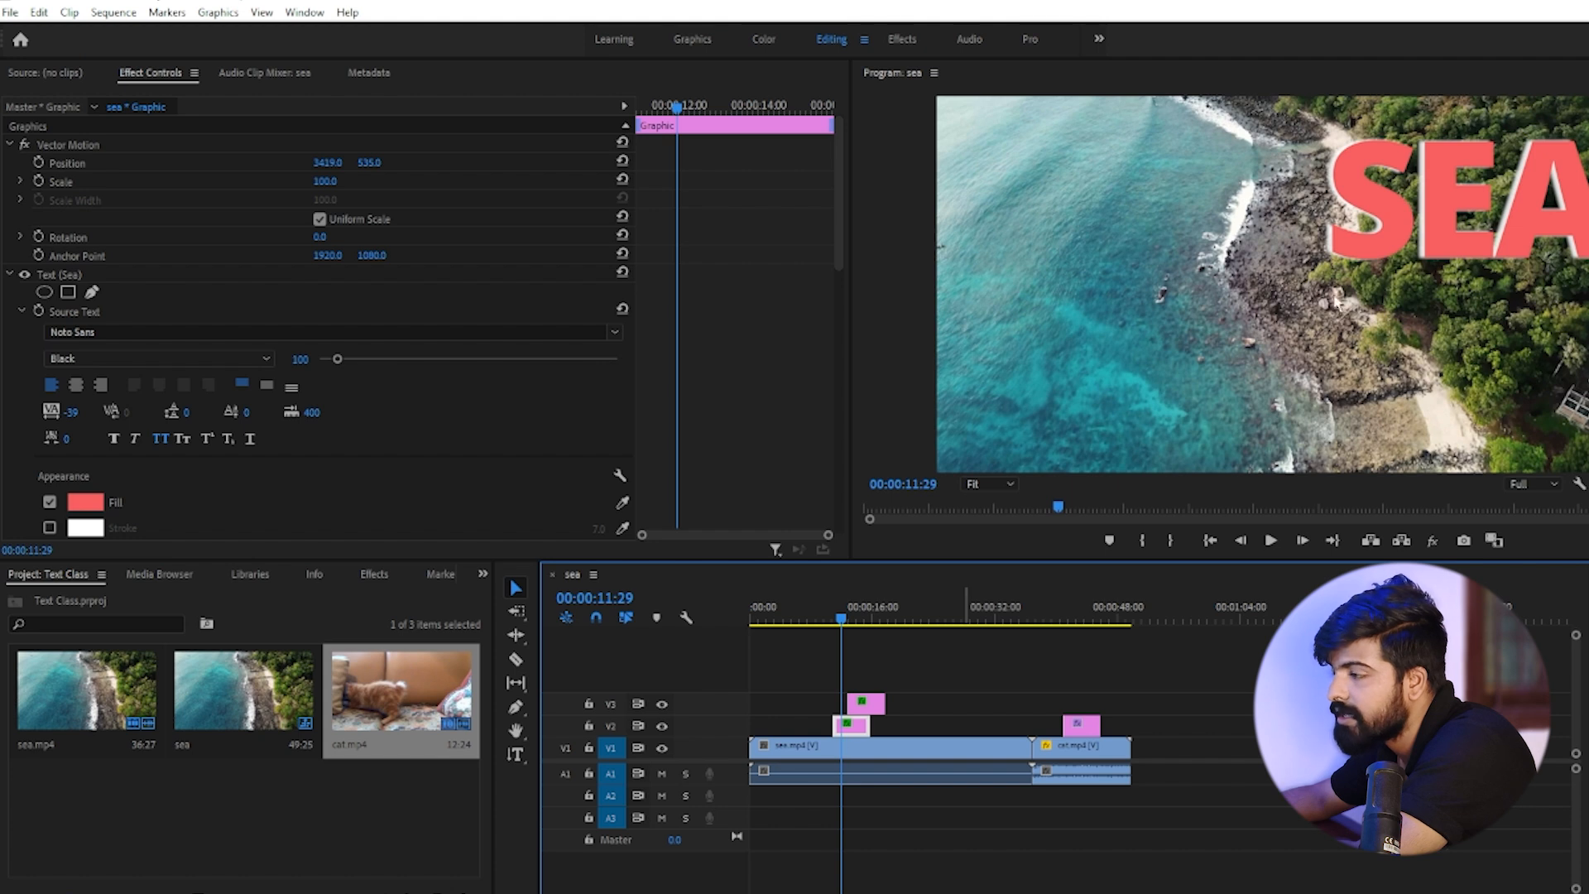
double_click(1423, 214)
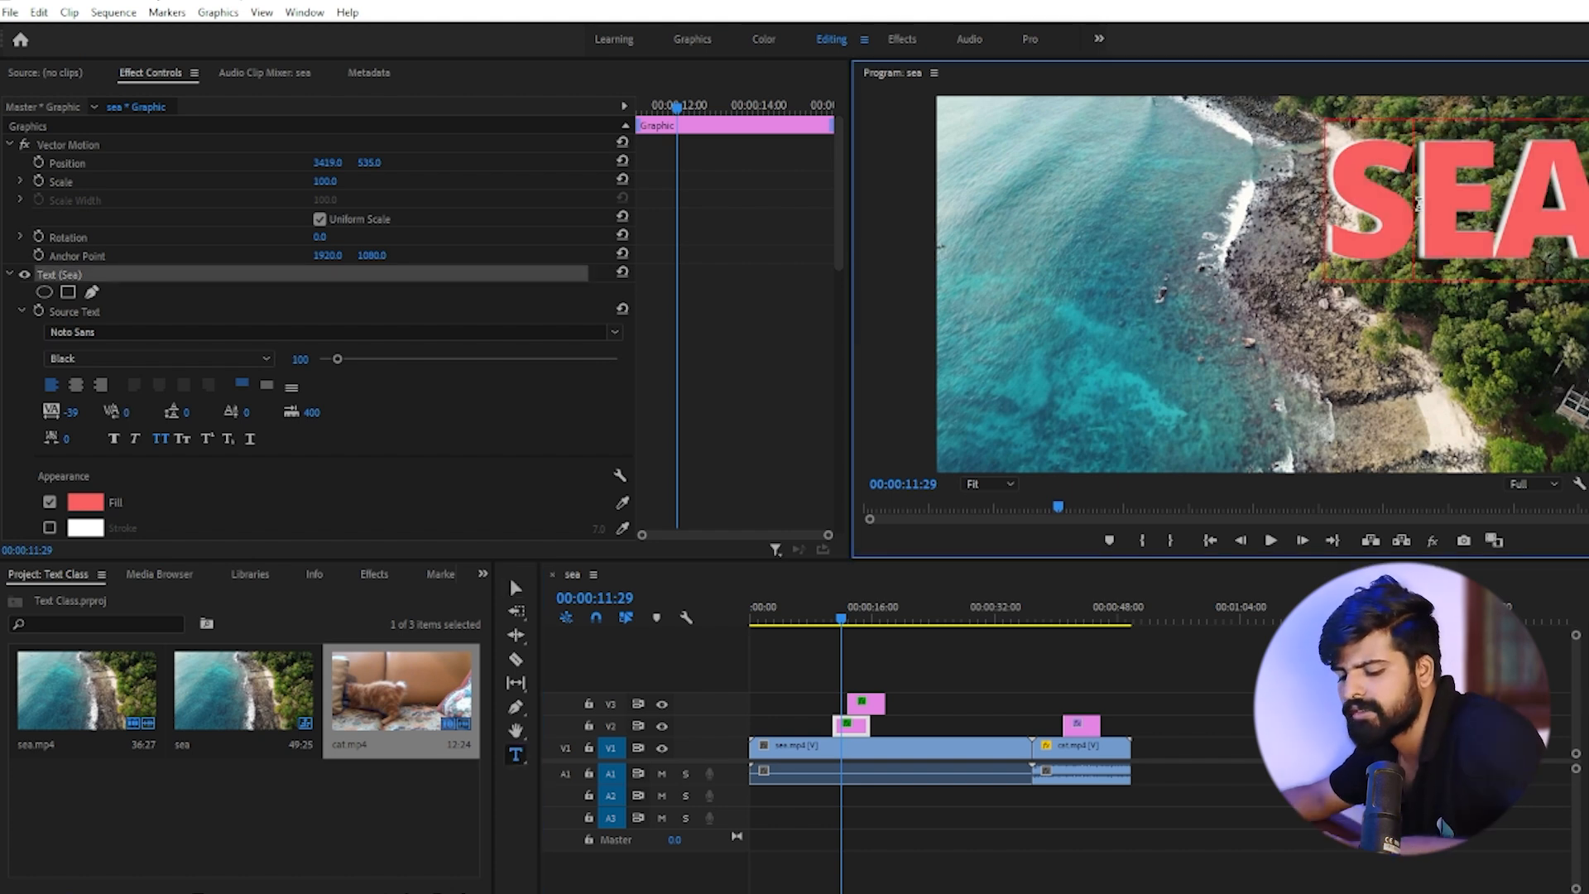
key("ctrl+a")
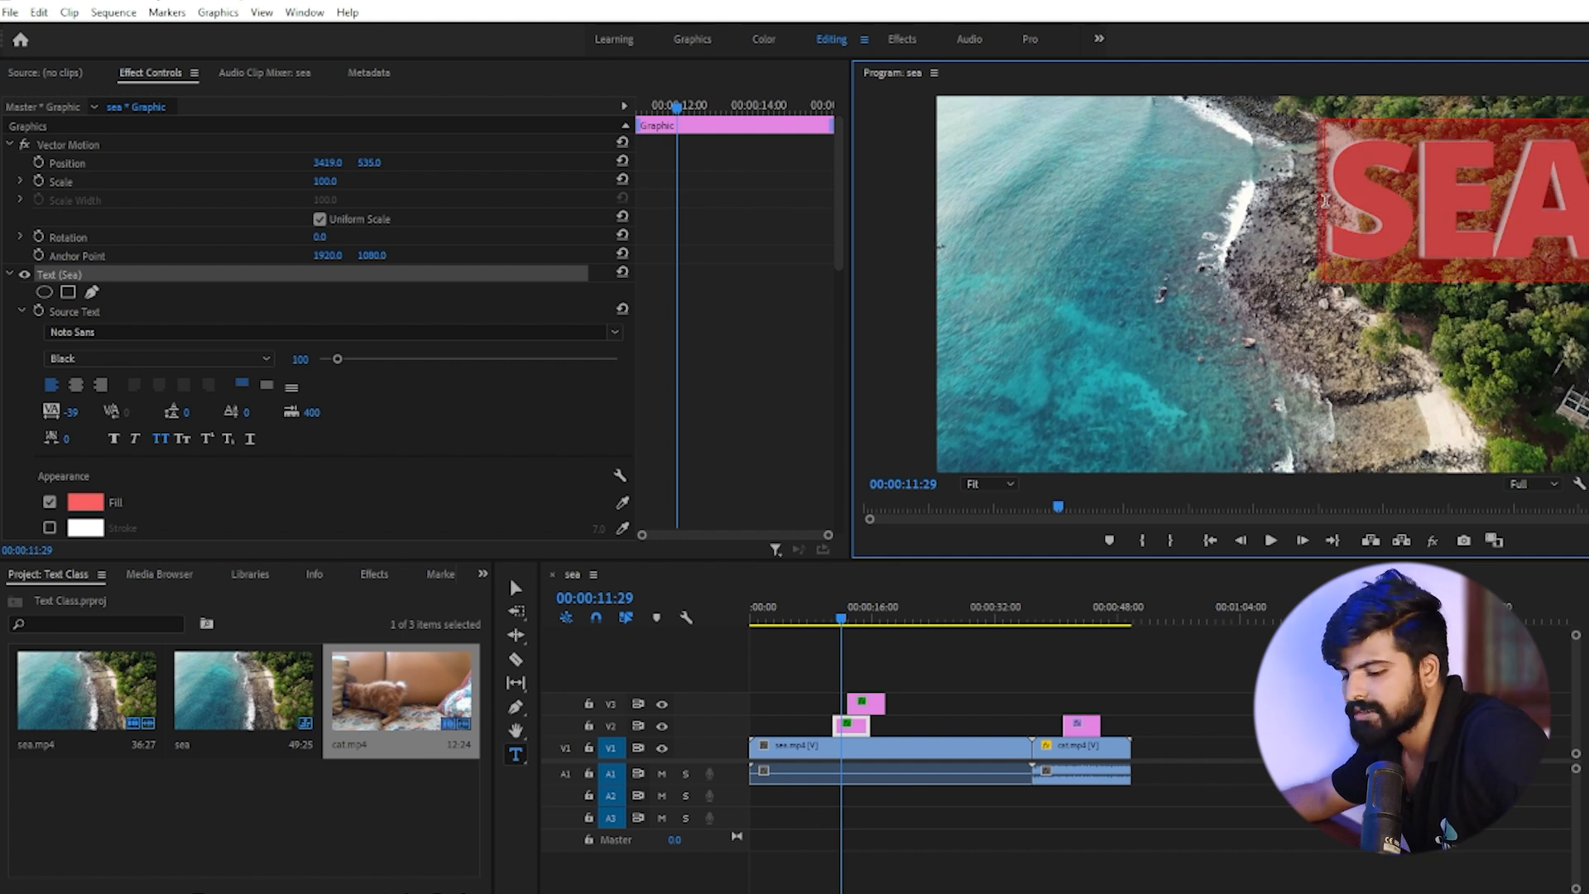
type("QUA")
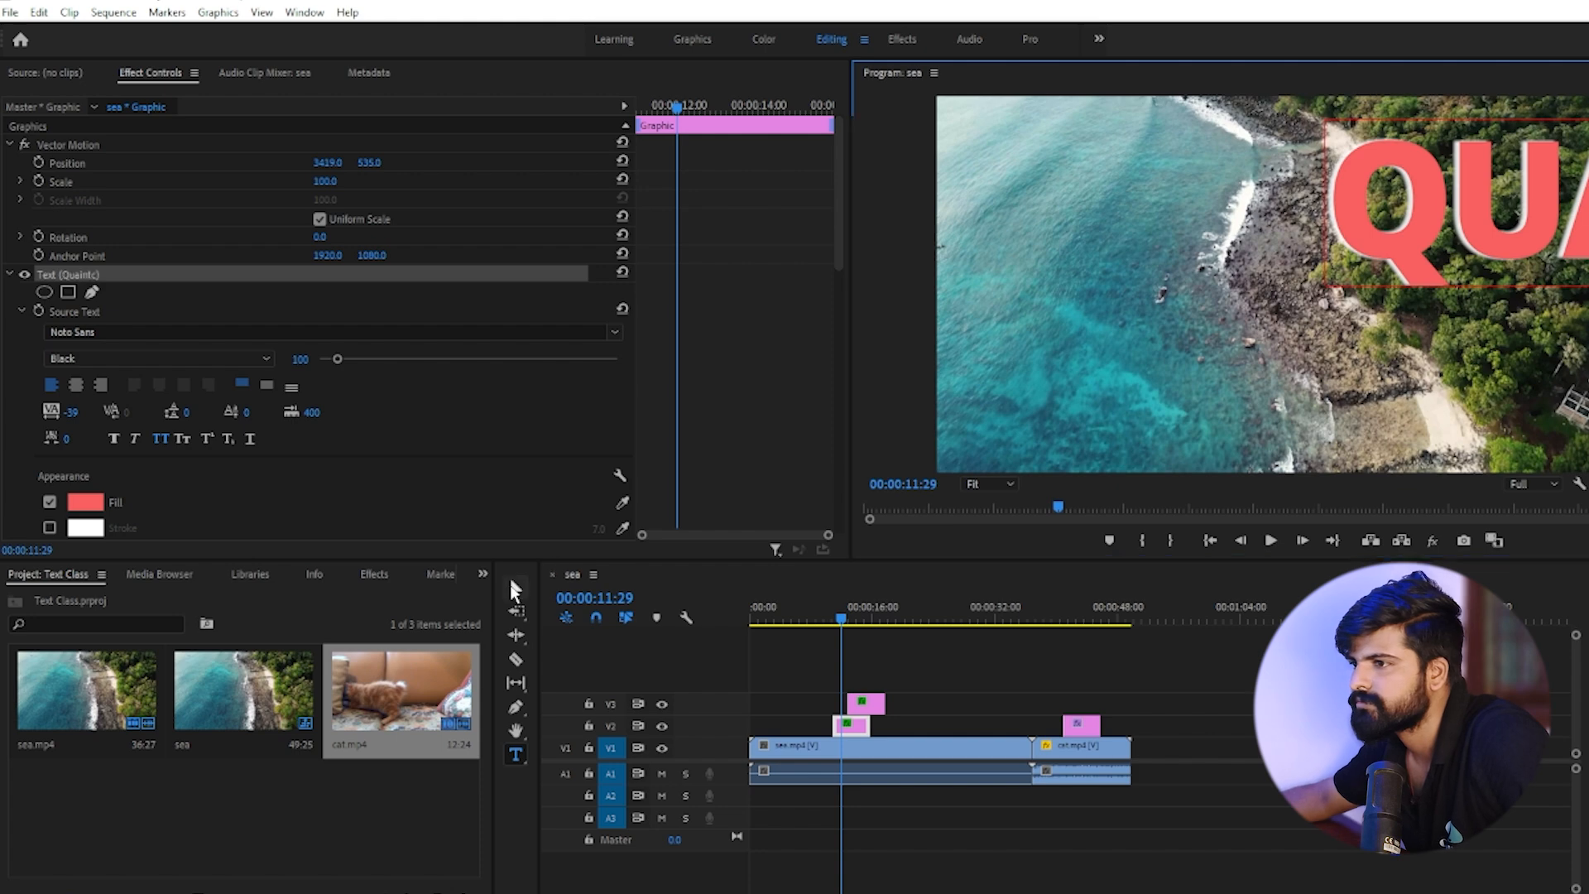
left_click(516, 588)
left_click_drag(1497, 206, 1228, 220)
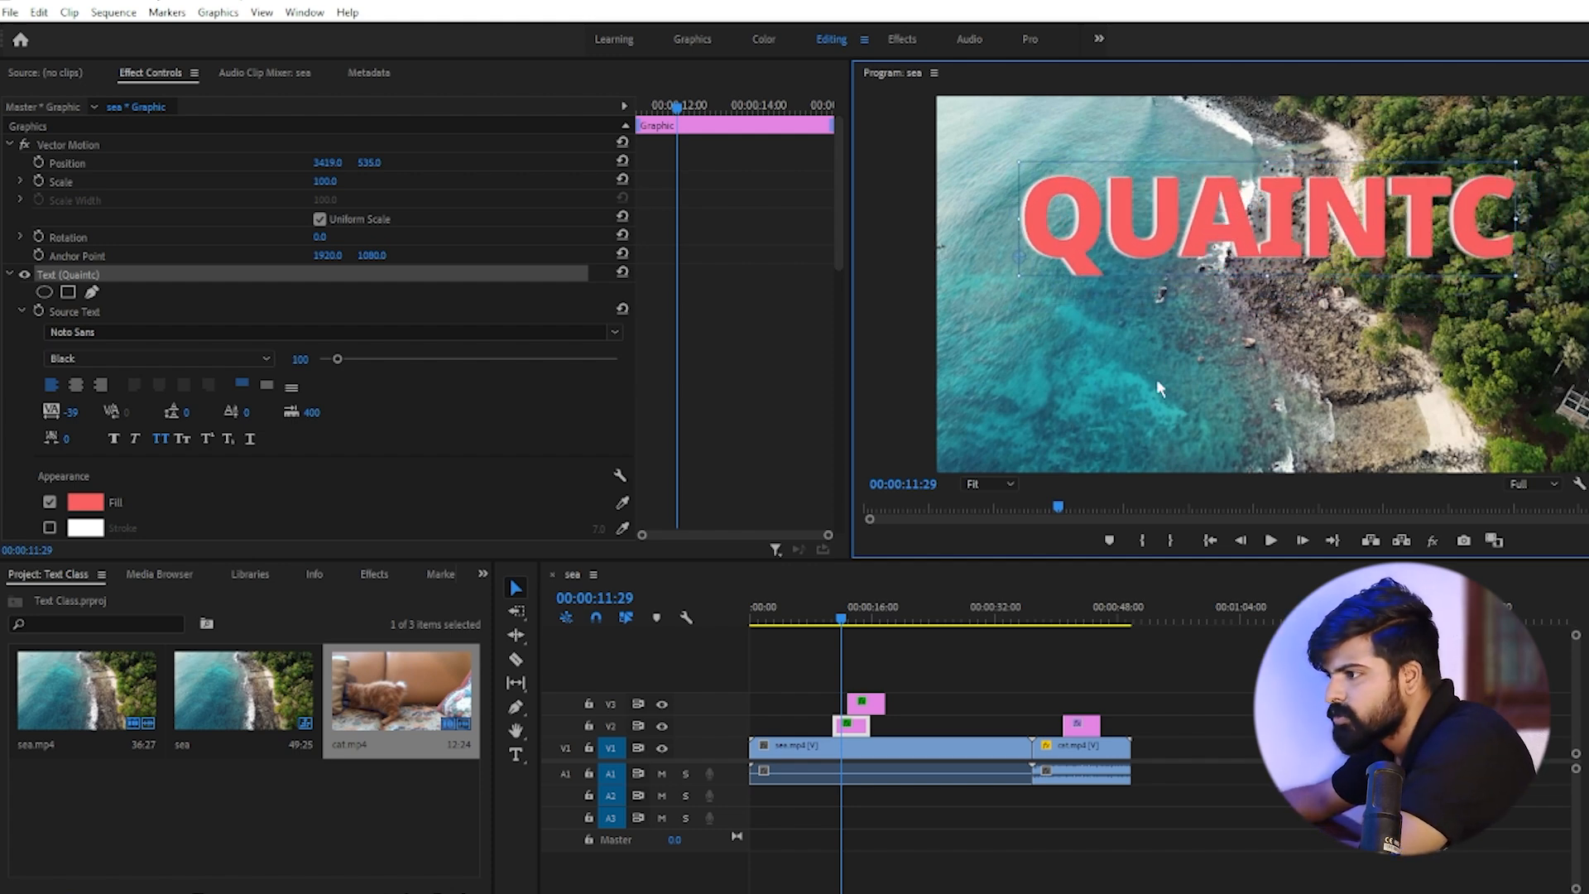
Step: Check the V3 "Sea" title at 00:00:16:18 and the "CAT" title at 00:00:43:10, entering and leaving text editing on "CAT"
left_click_drag(856, 612, 878, 613)
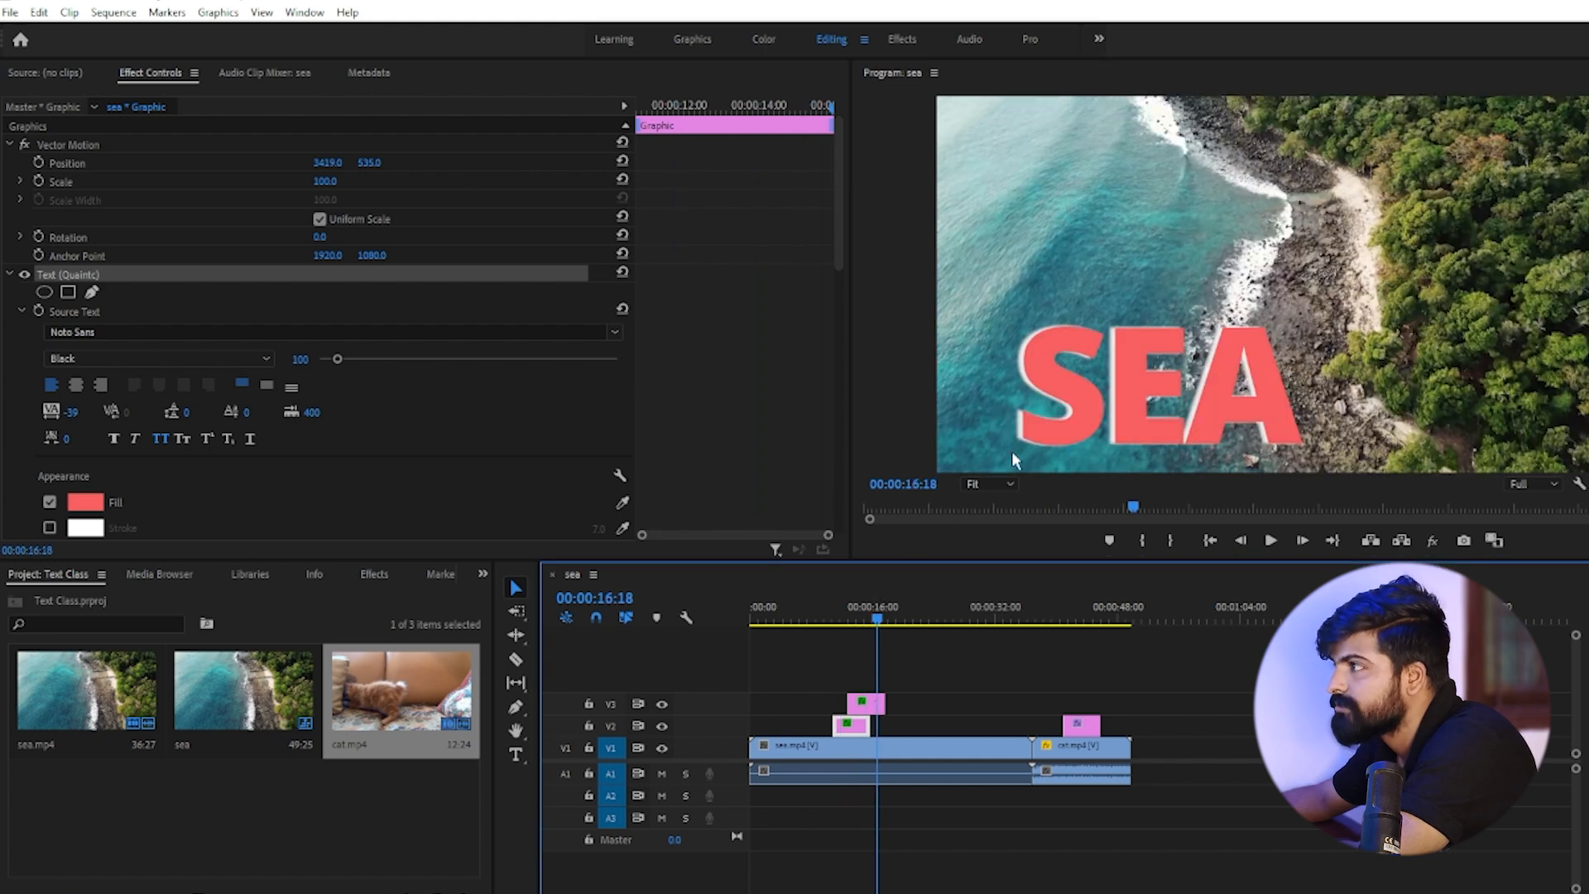
left_click(865, 704)
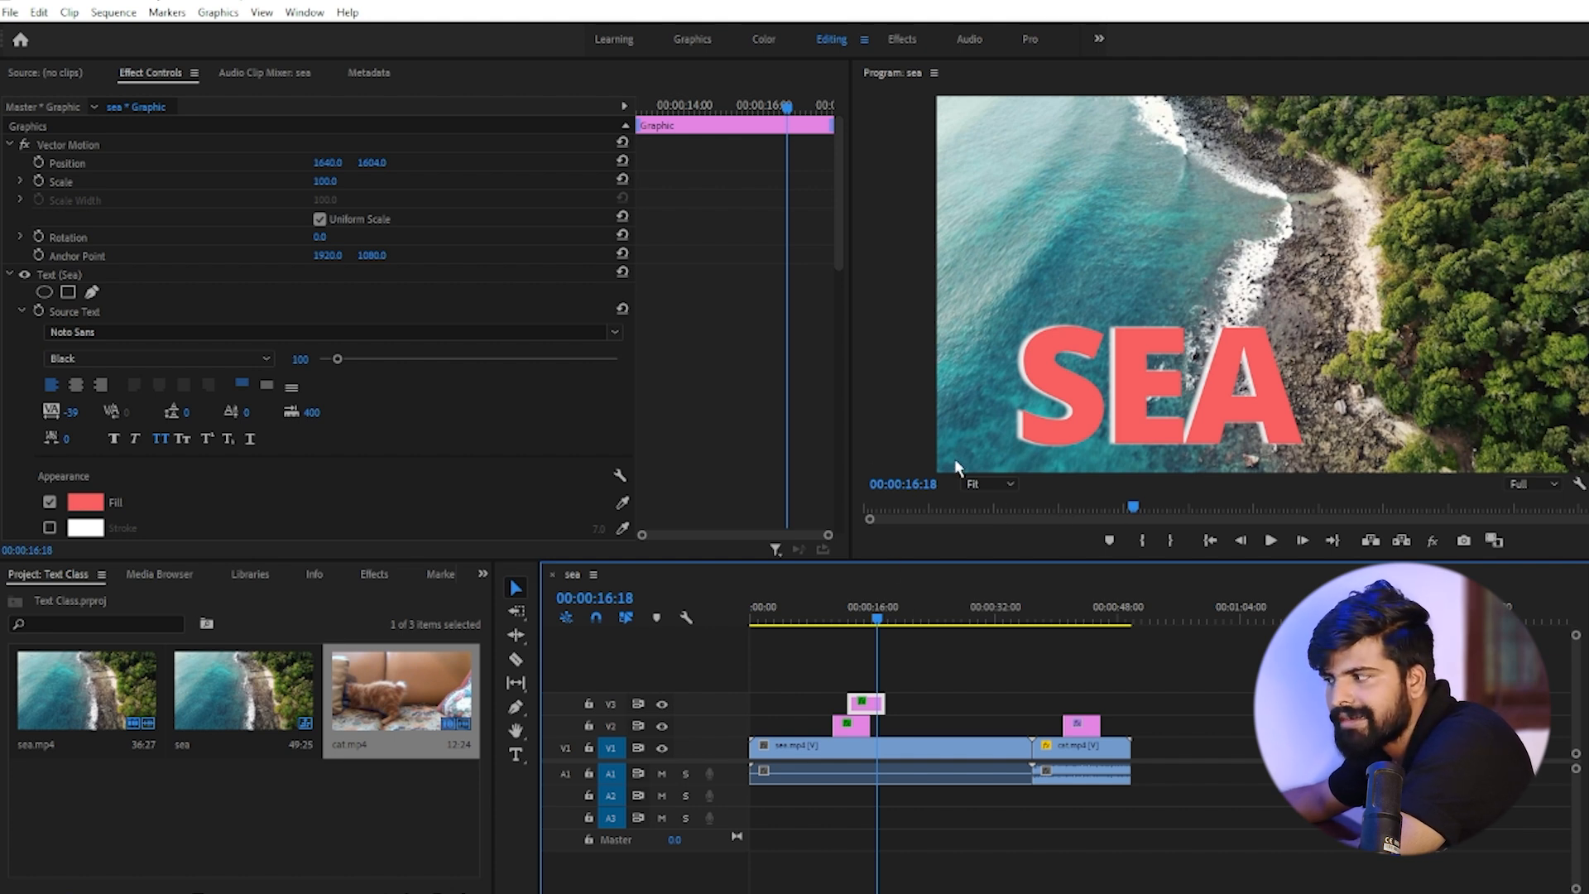
left_click(1083, 609)
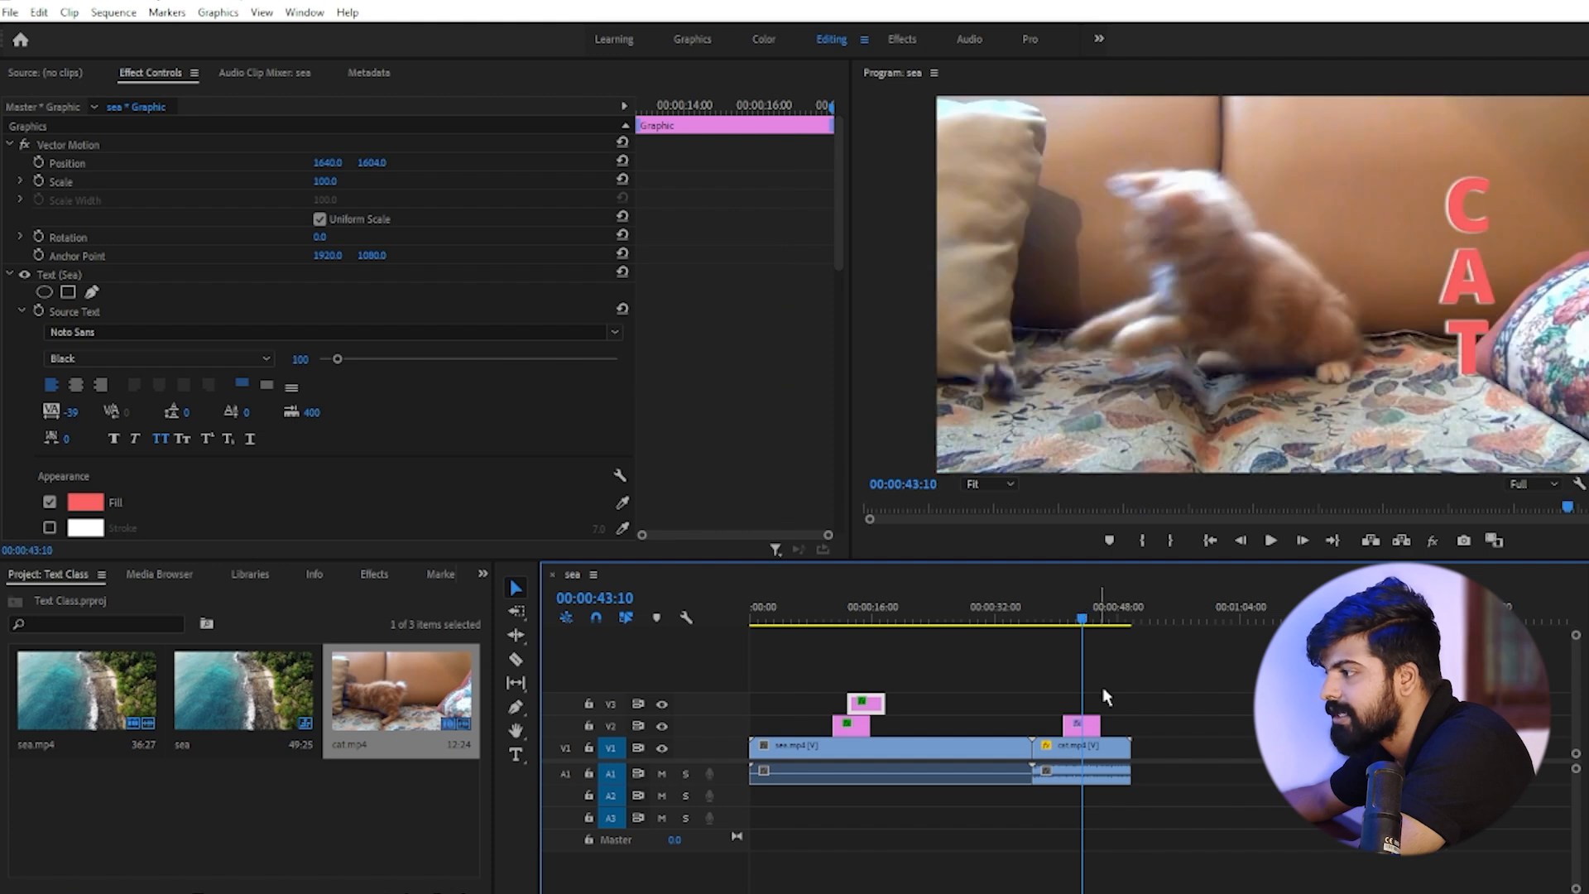
left_click(1081, 725)
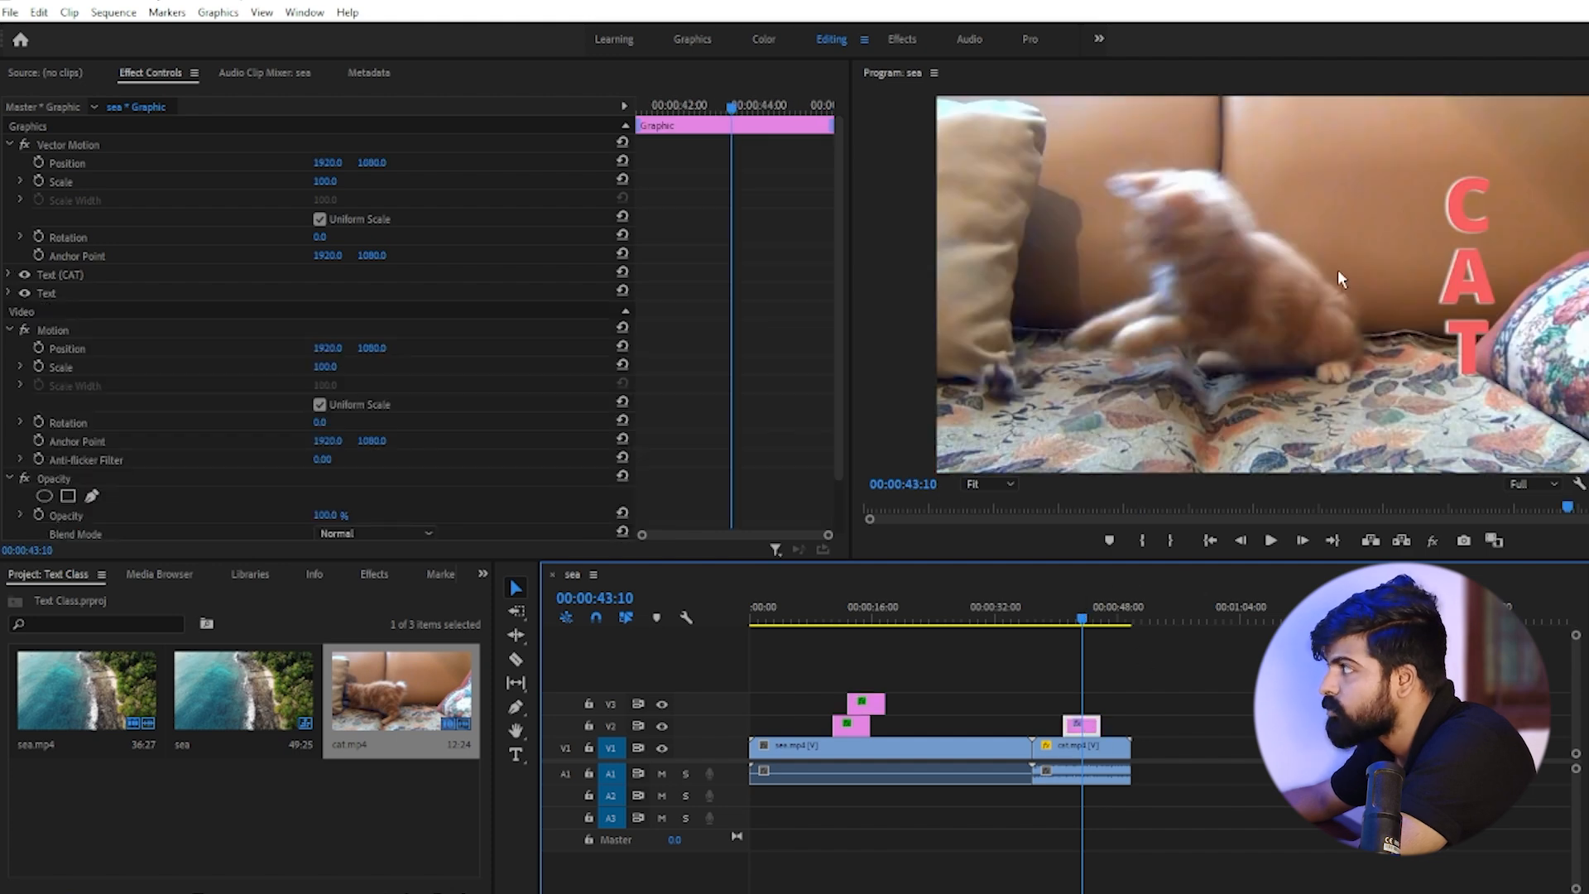
left_click(1463, 287)
double_click(1463, 287)
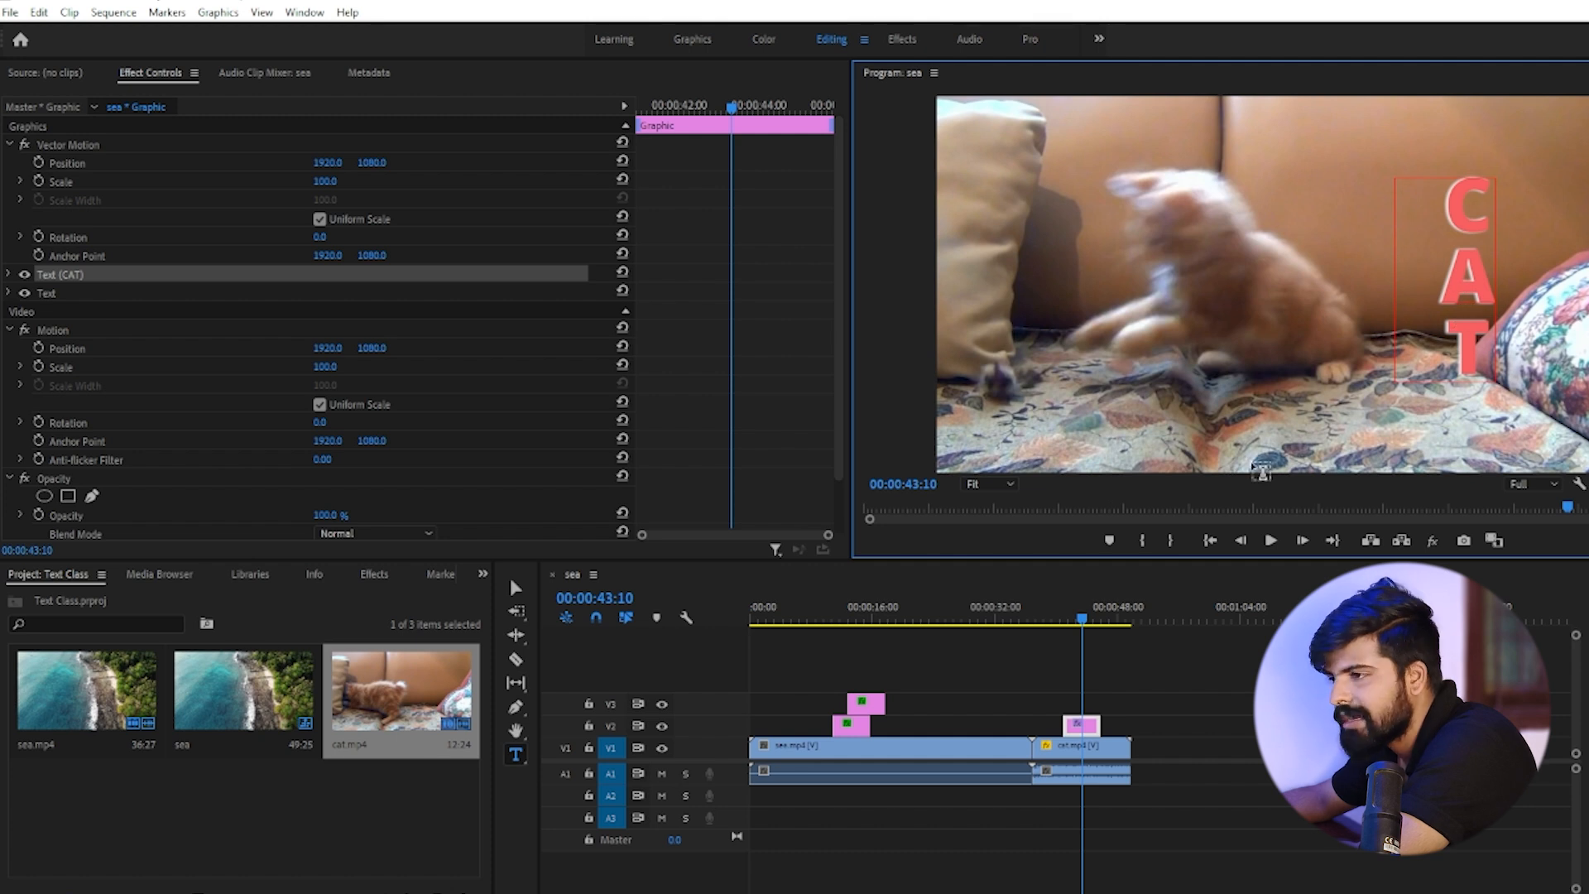
left_click(520, 579)
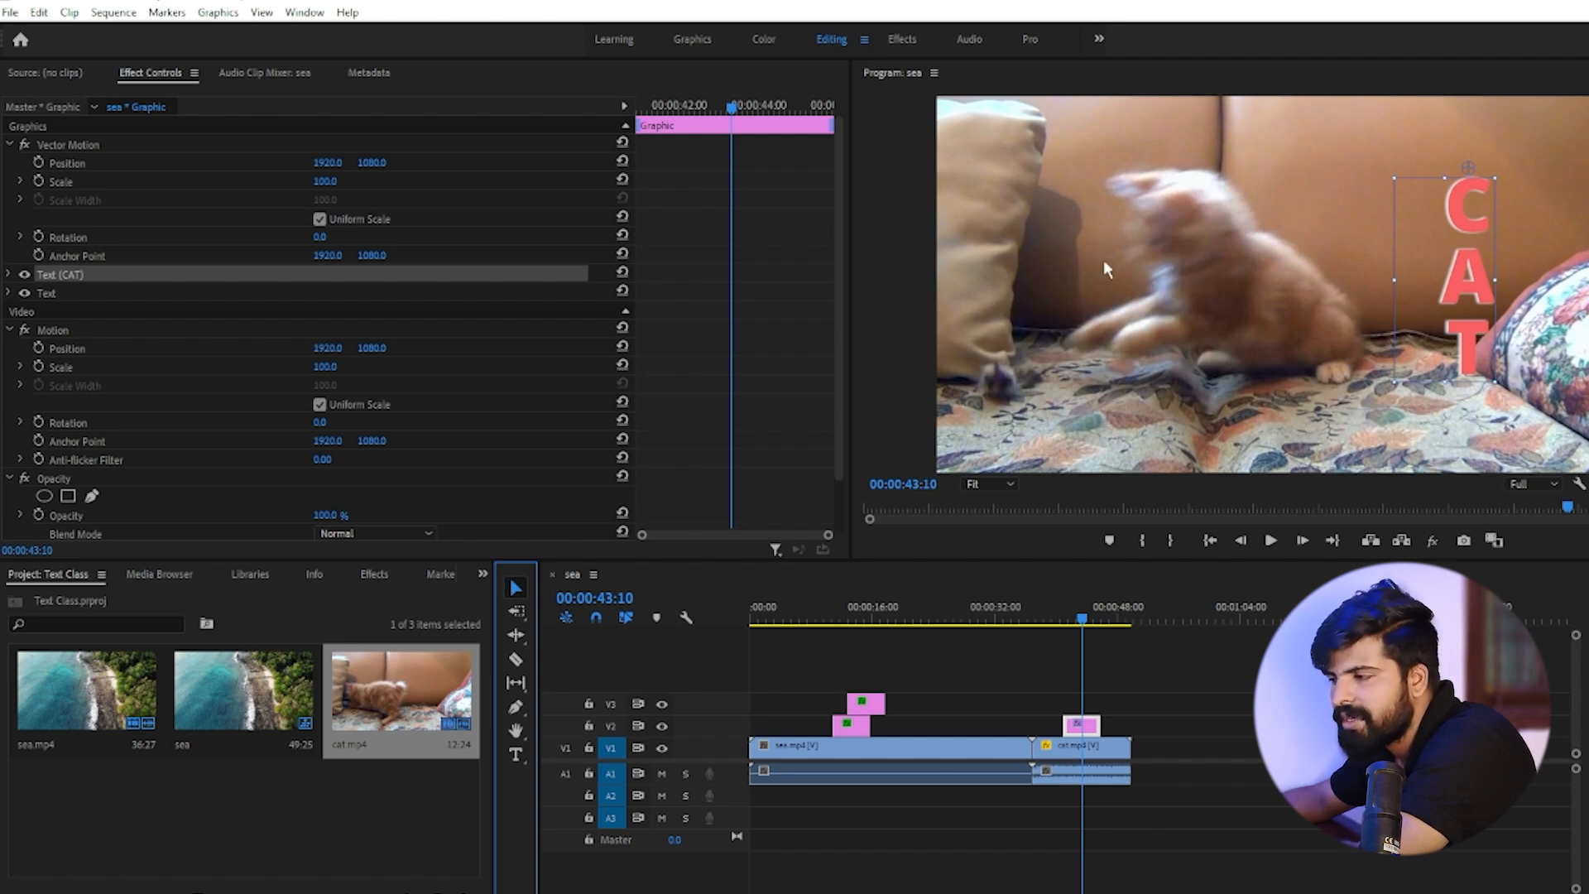
Step: Show the Essential Graphics panel and examine the "CAT" layer's editing properties
left_click(303, 13)
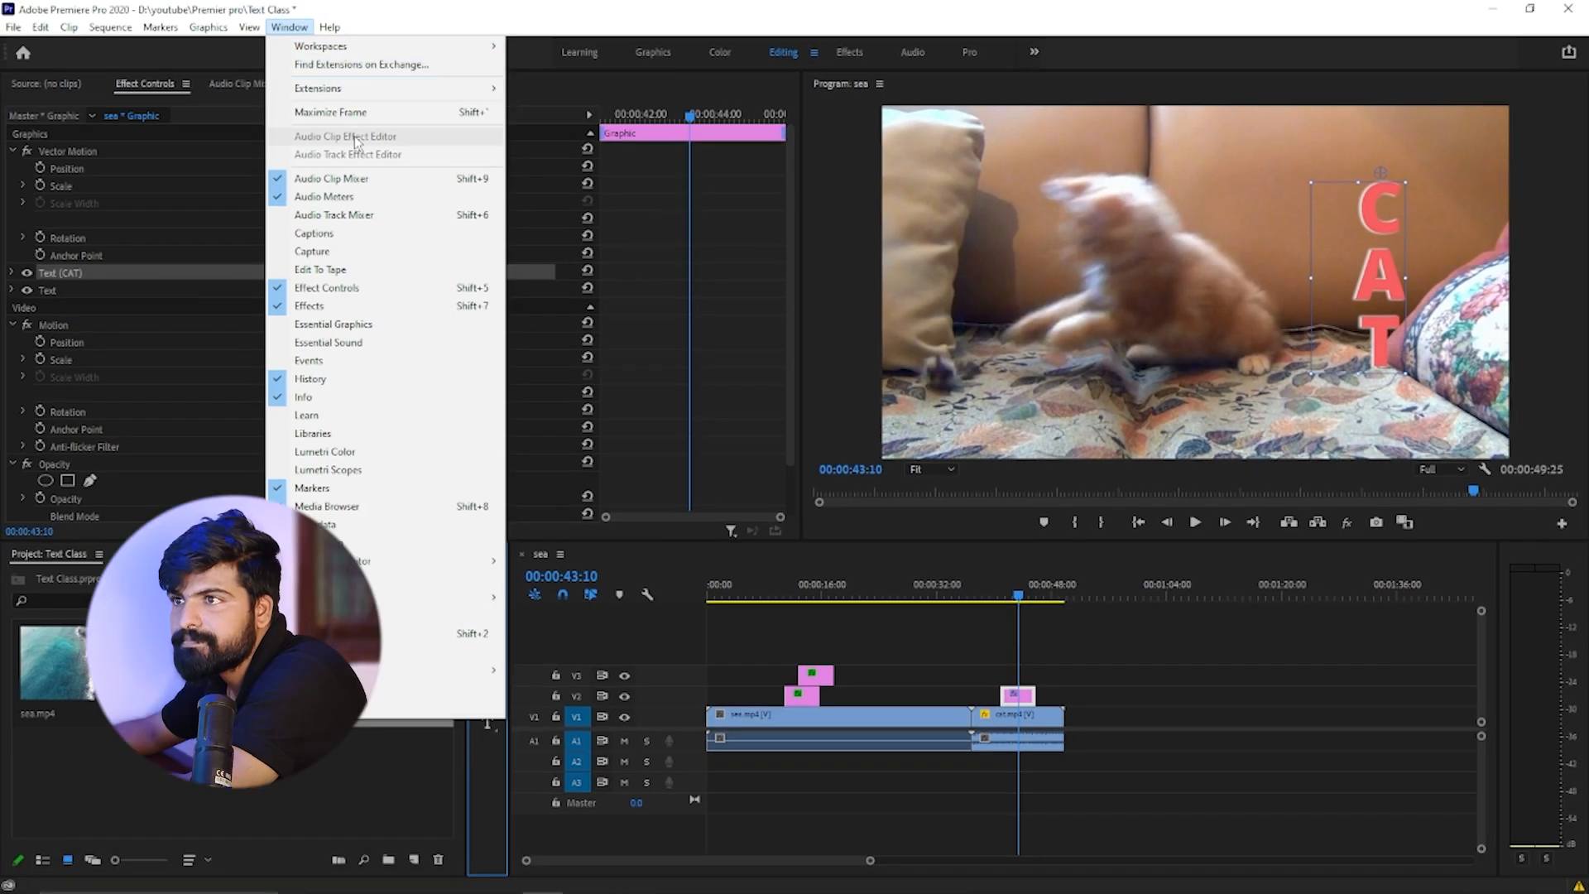
left_click(339, 324)
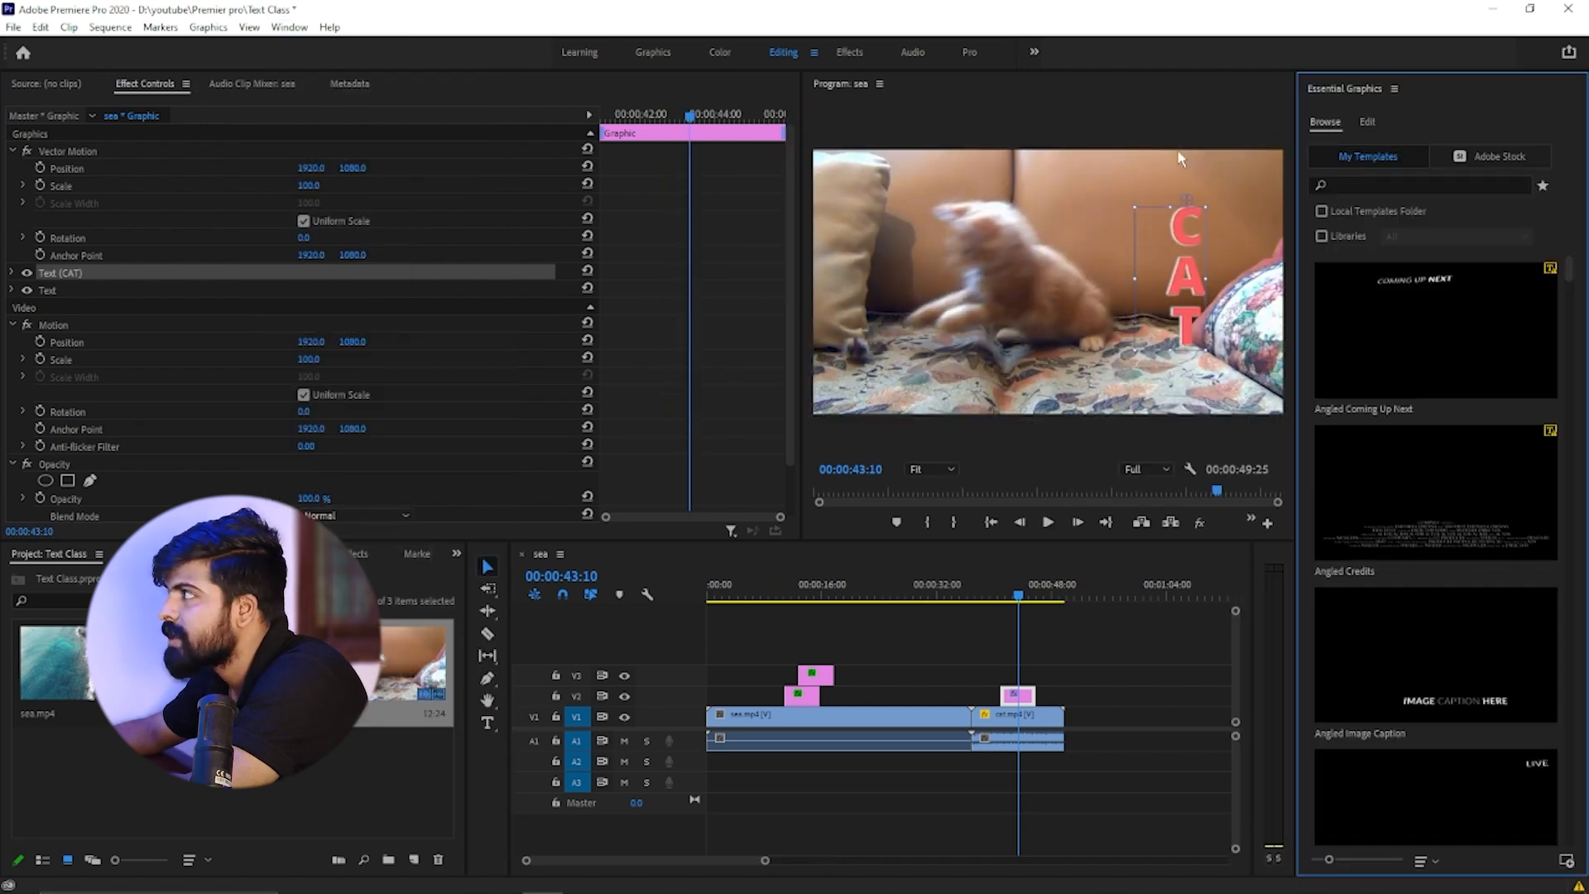
left_click(1367, 121)
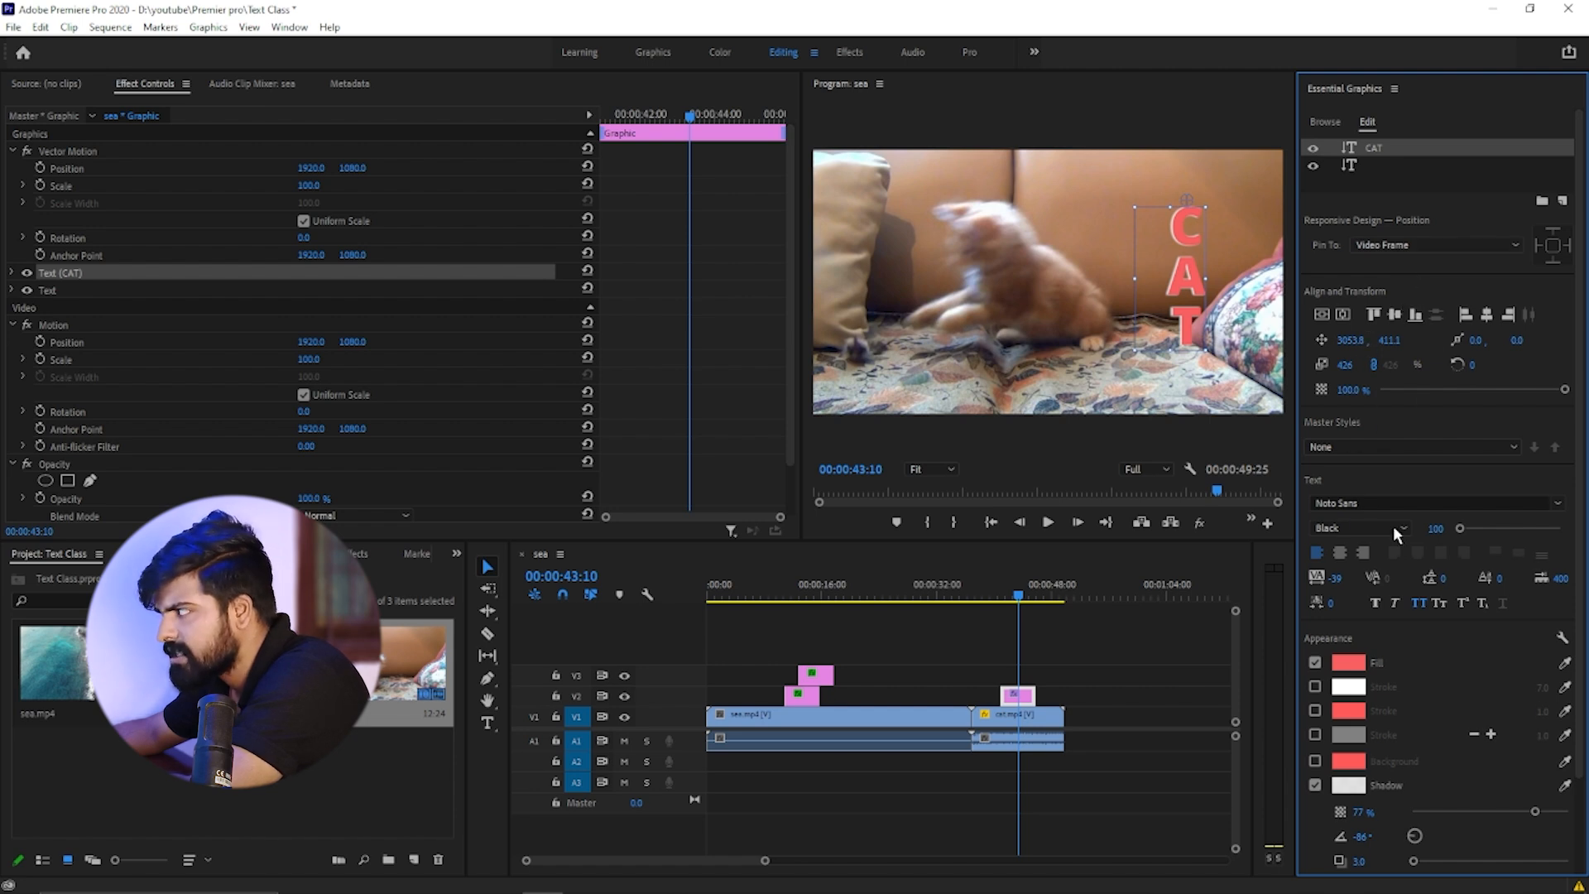
scroll(1388, 663, "down", 2)
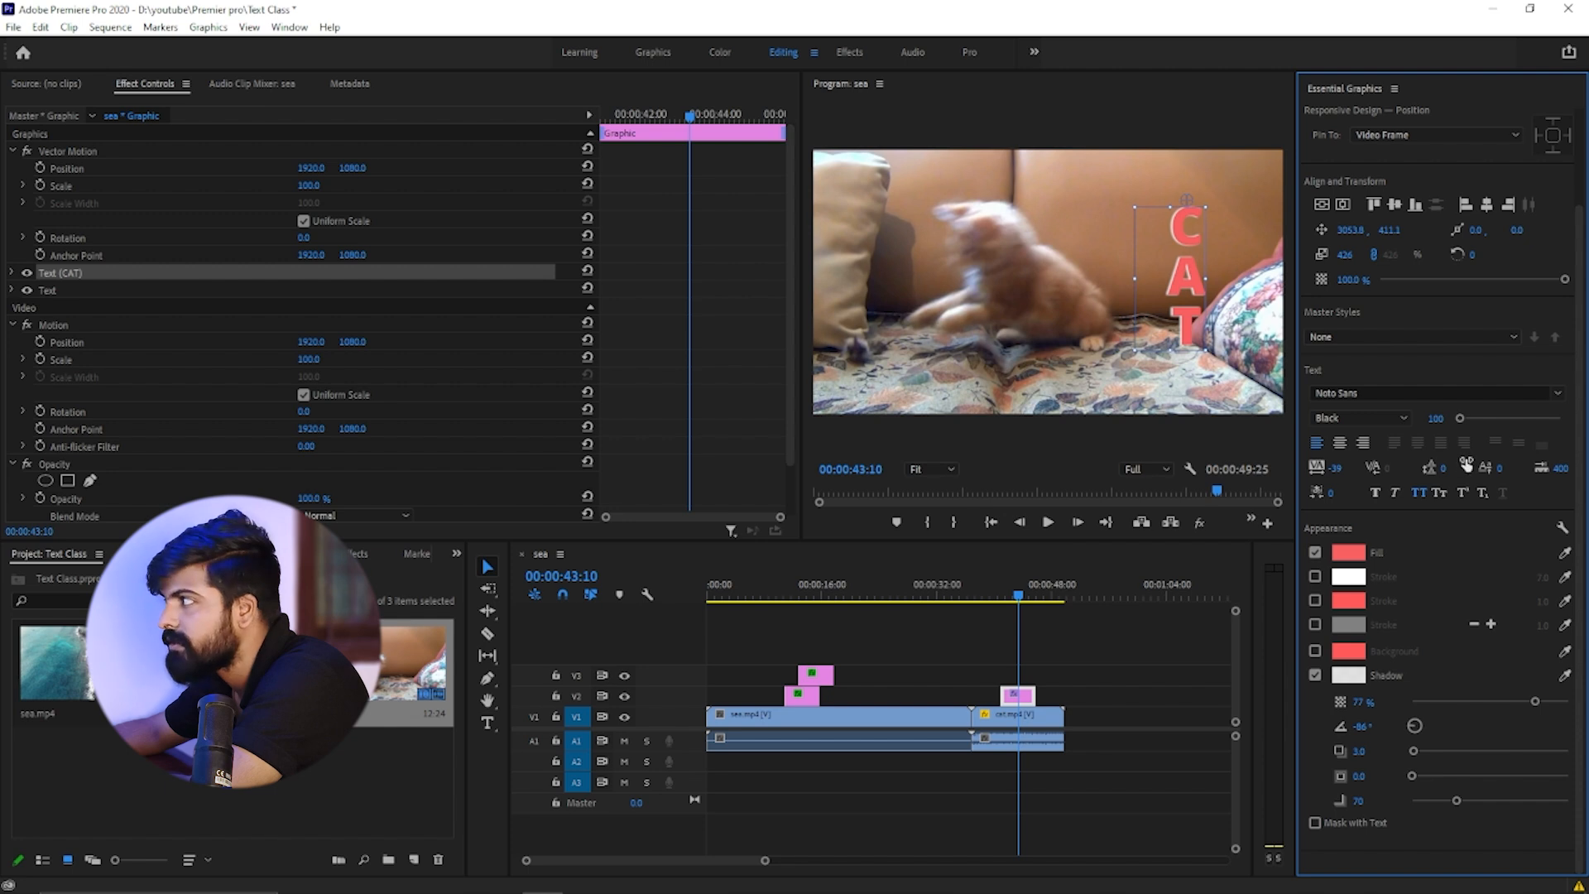
scroll(1466, 466, "up", 2)
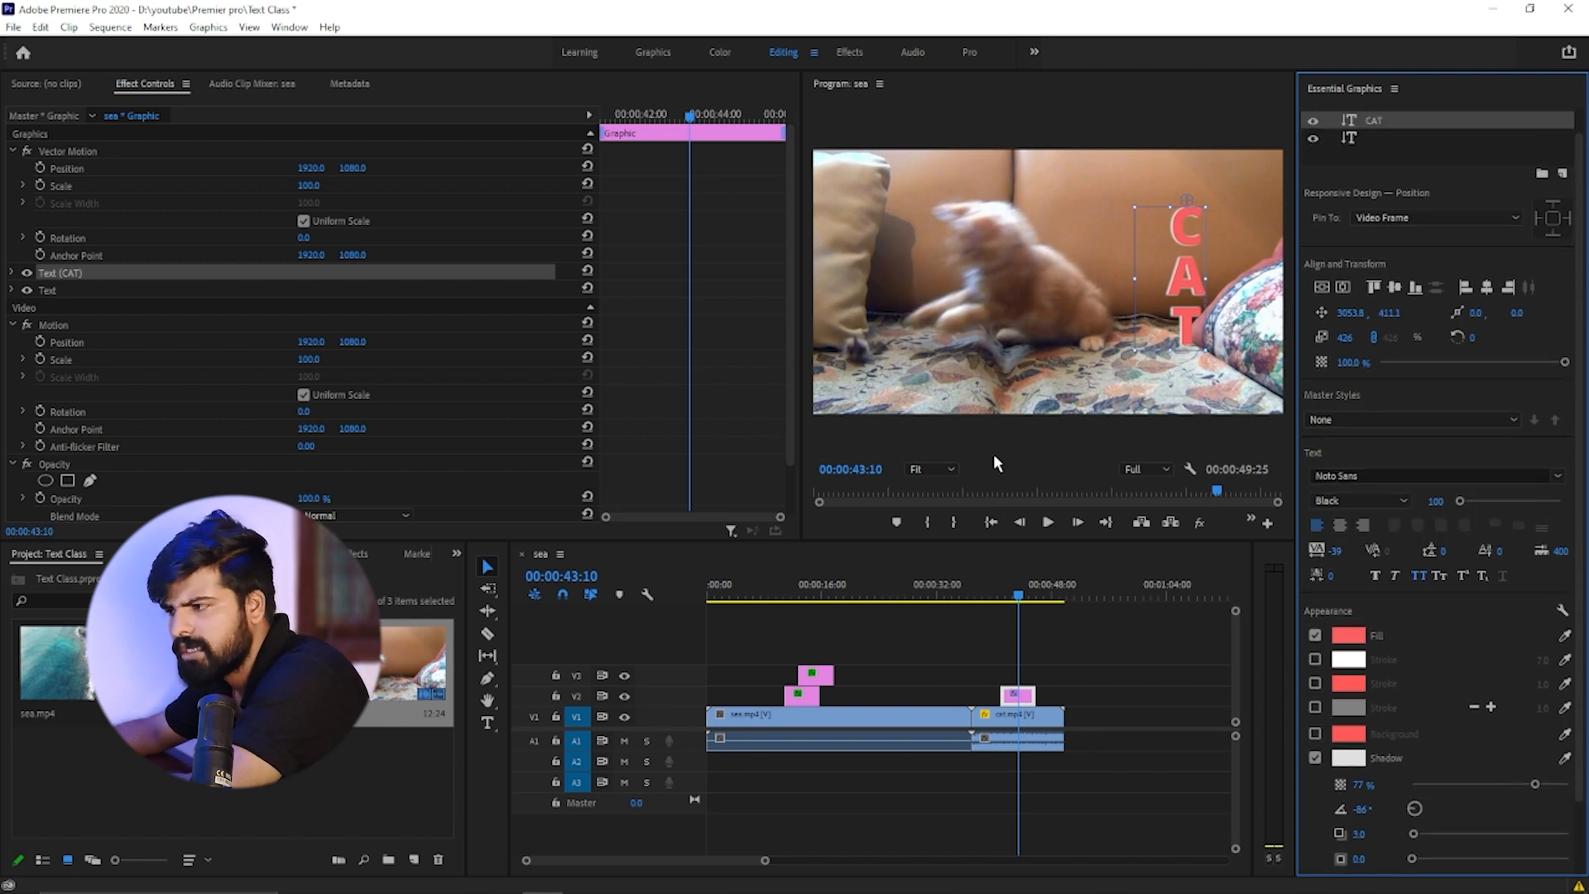
Step: Set the "Quaintc" clip's Vector Motion position to 3242, 919 and its scale to 66
left_click(793, 582)
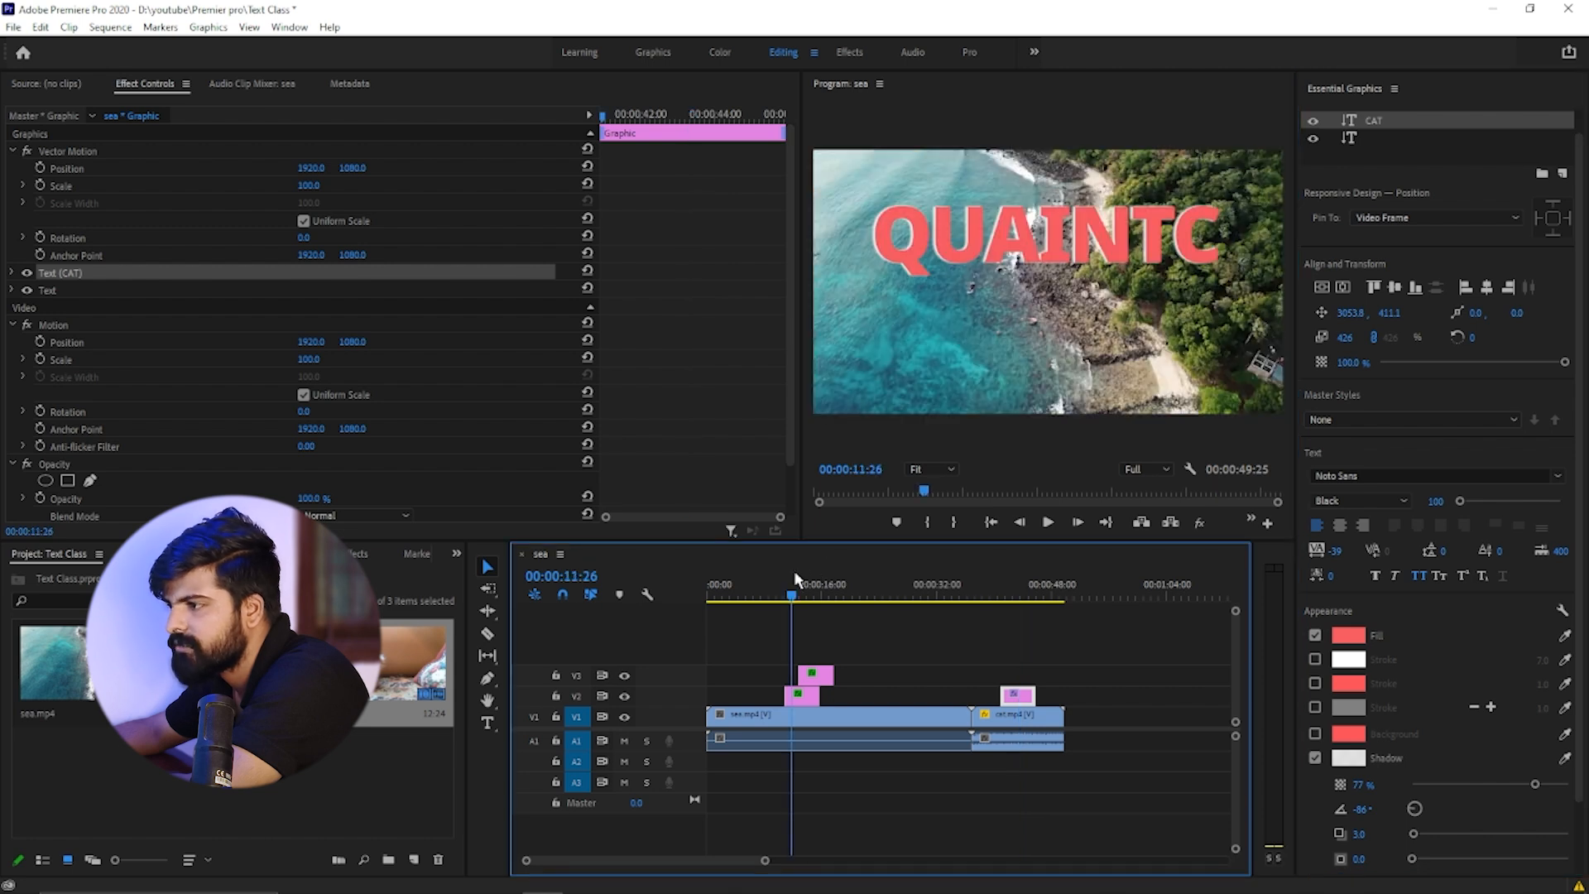
left_click(803, 695)
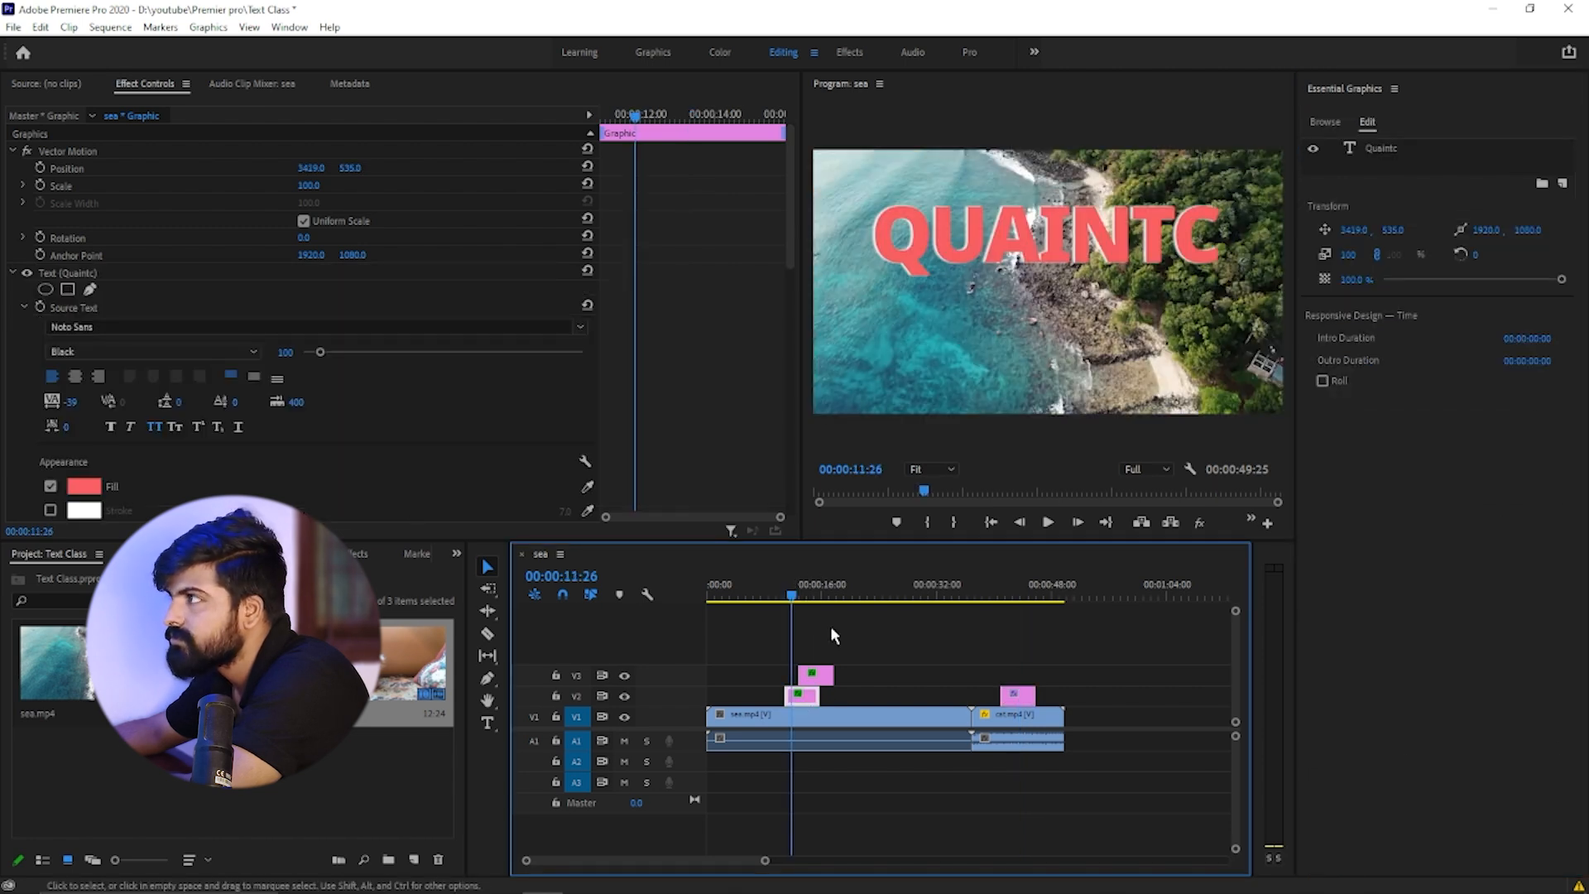
left_click(309, 170)
left_click_drag(309, 185, 166, 168)
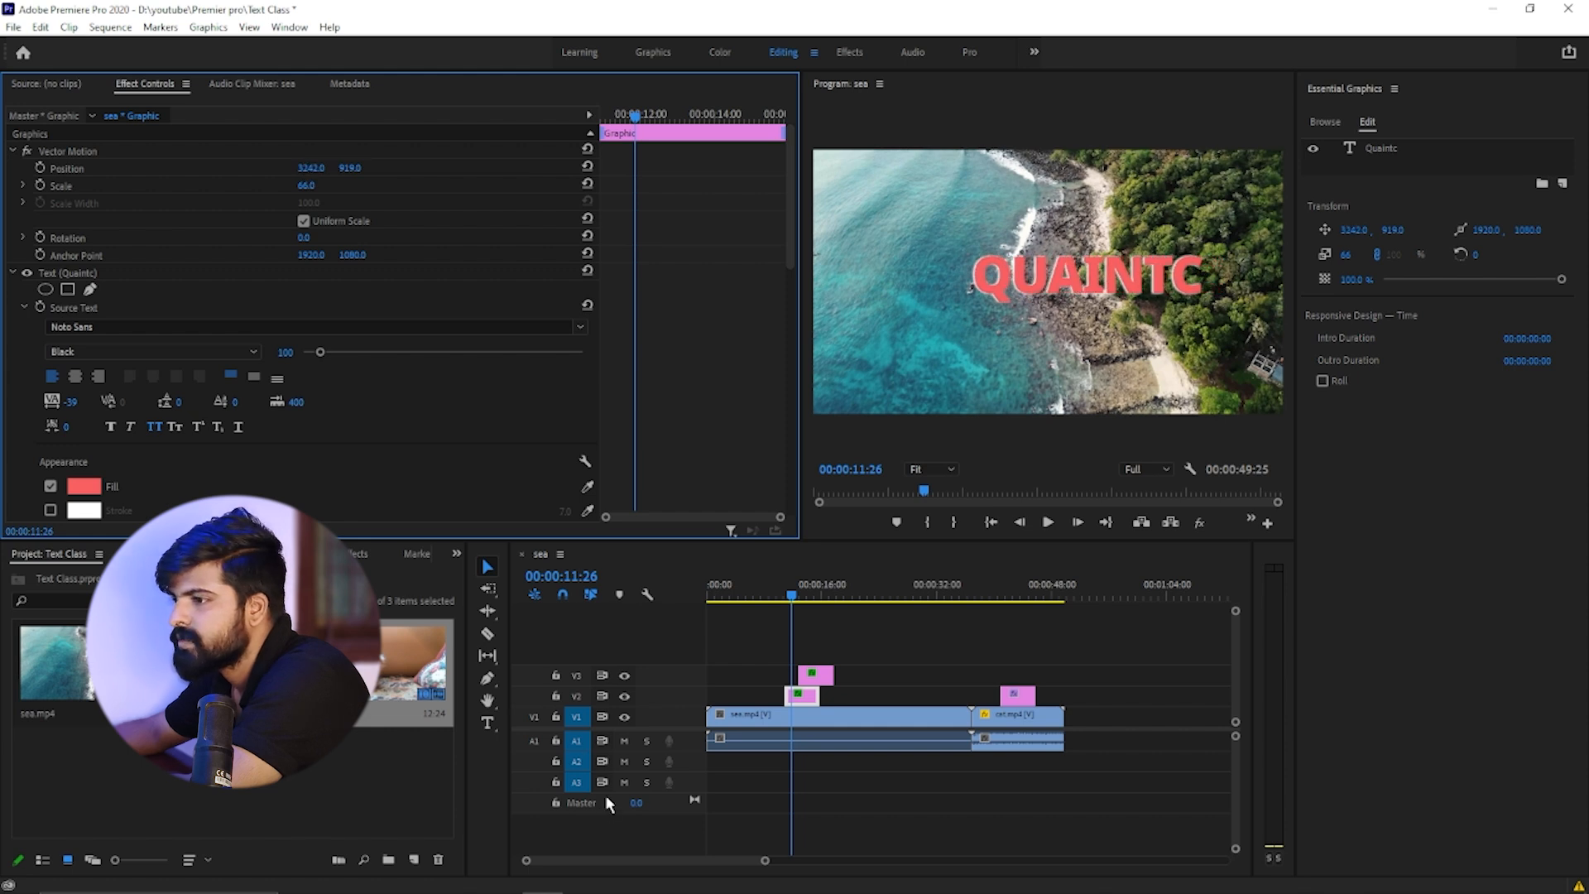
Step: Hide the V1 video track and centre the "Quaintc" text layer vertically and horizontally in the frame
left_click(626, 716)
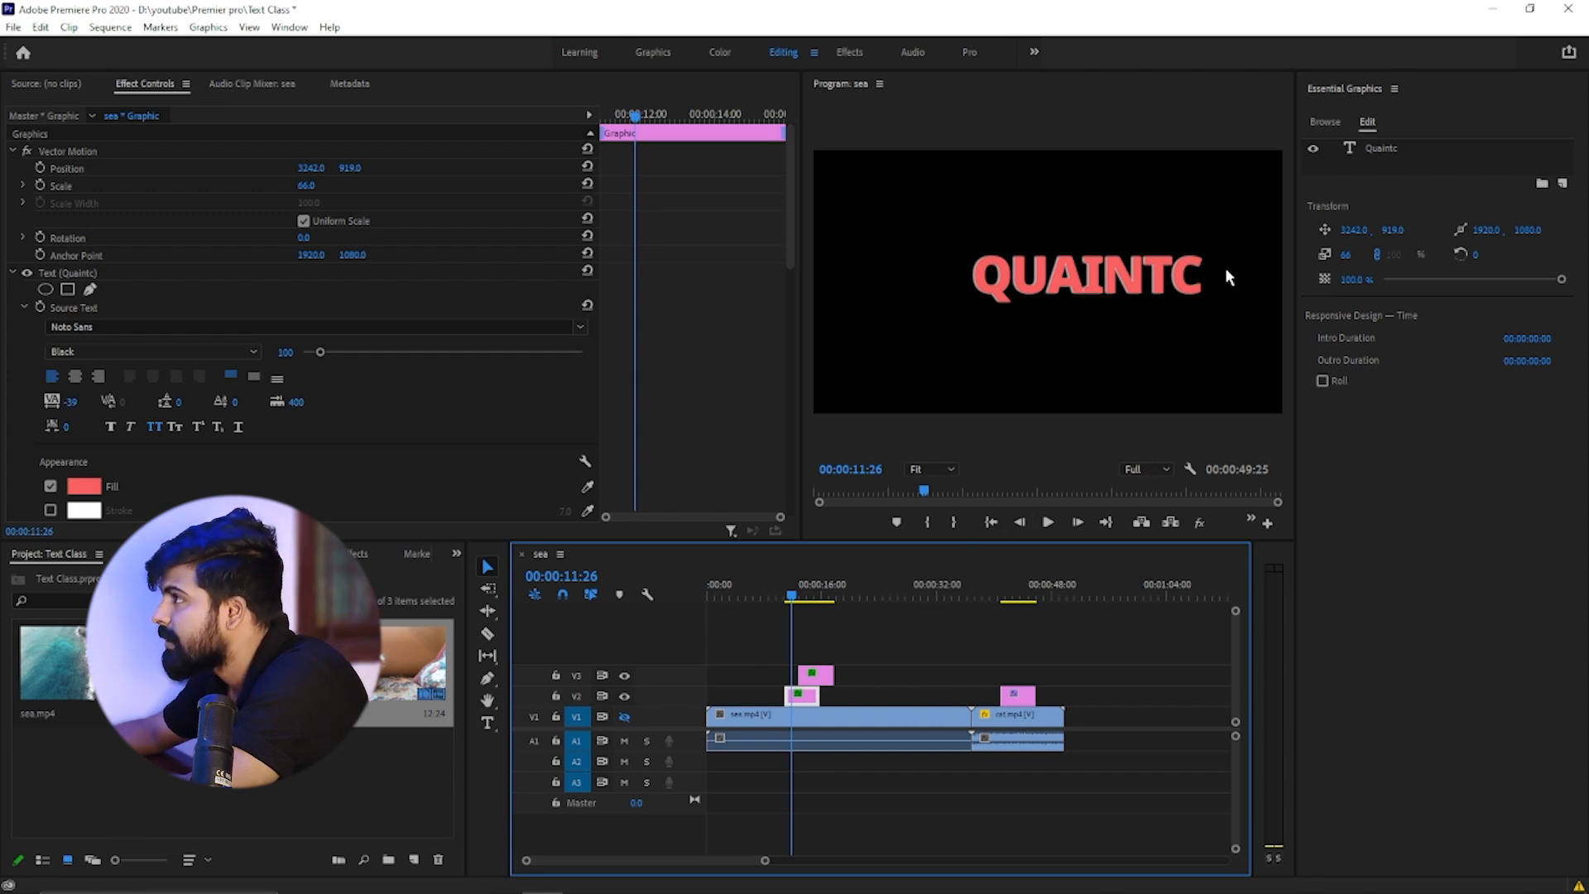
left_click(1382, 146)
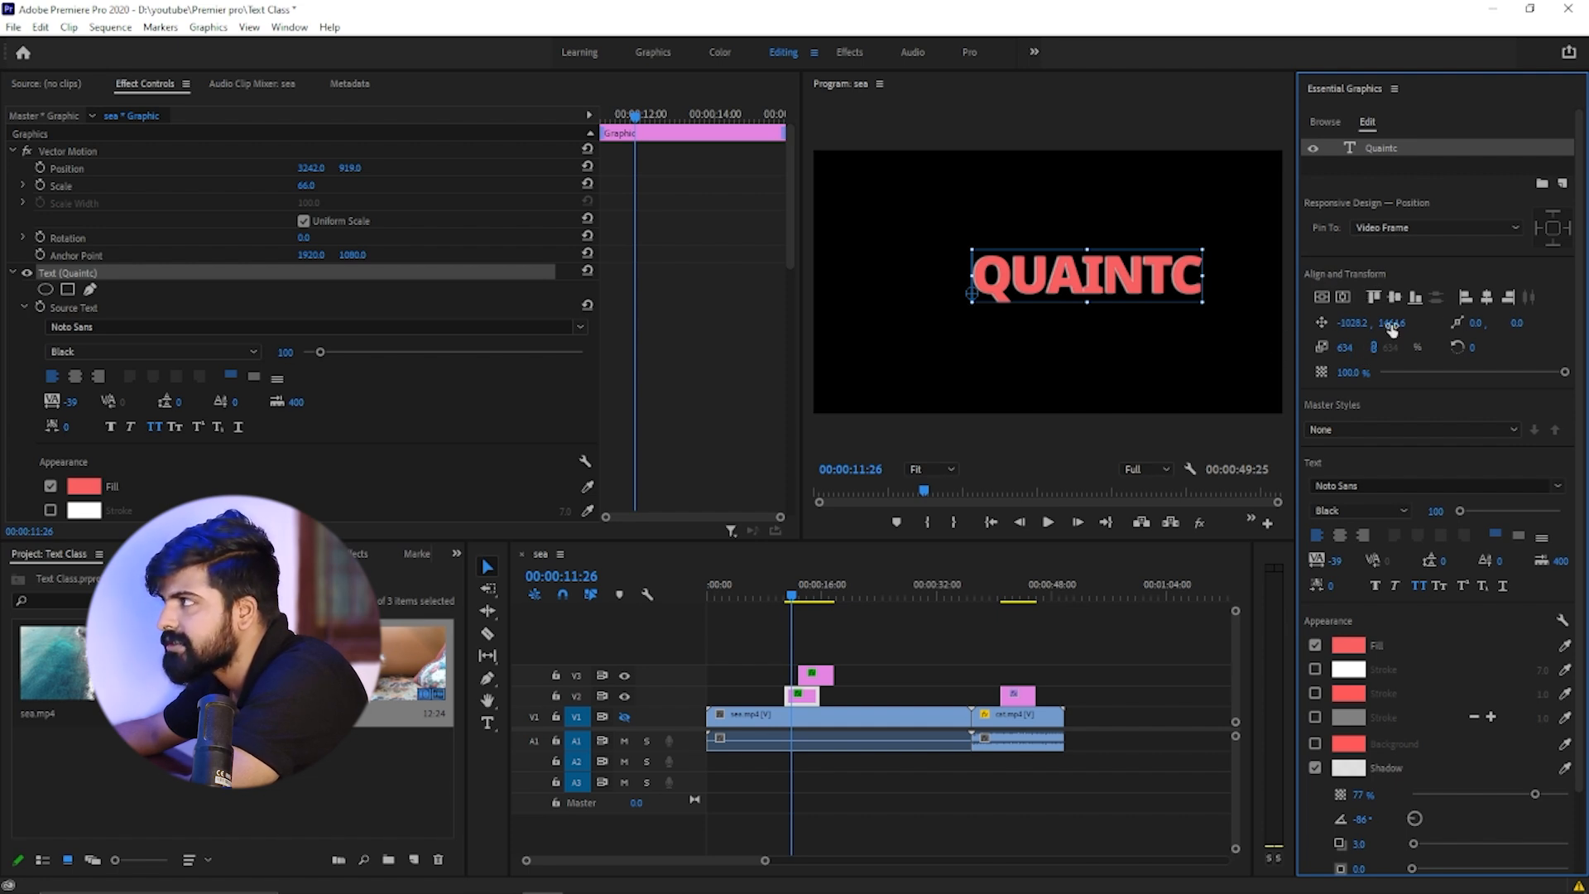
left_click(1323, 298)
left_click(1344, 298)
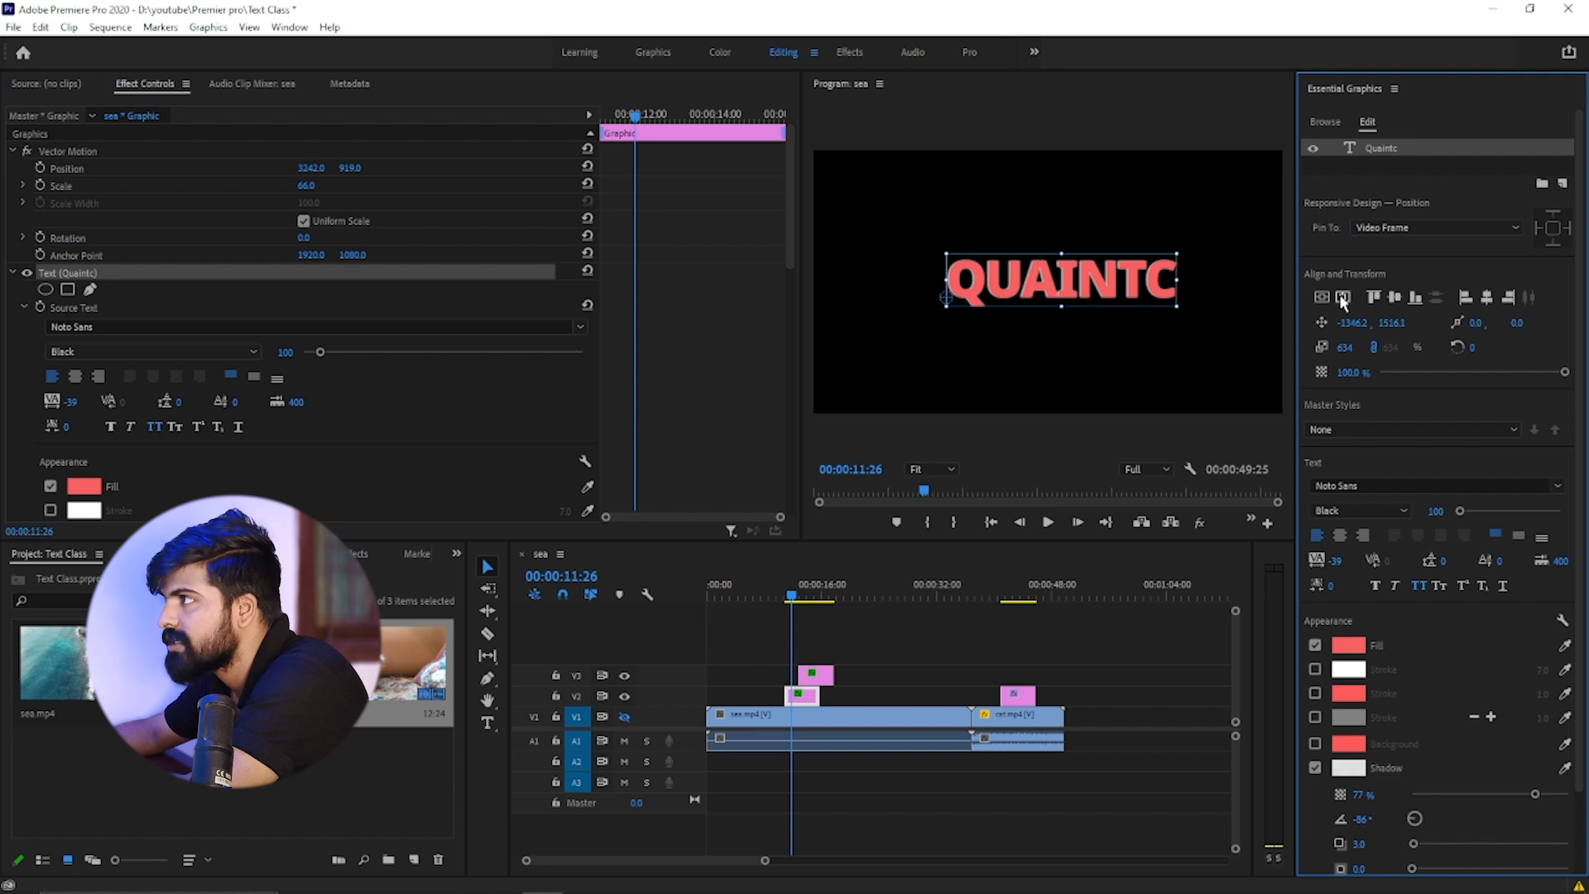
left_click(1395, 298)
left_click(1488, 300)
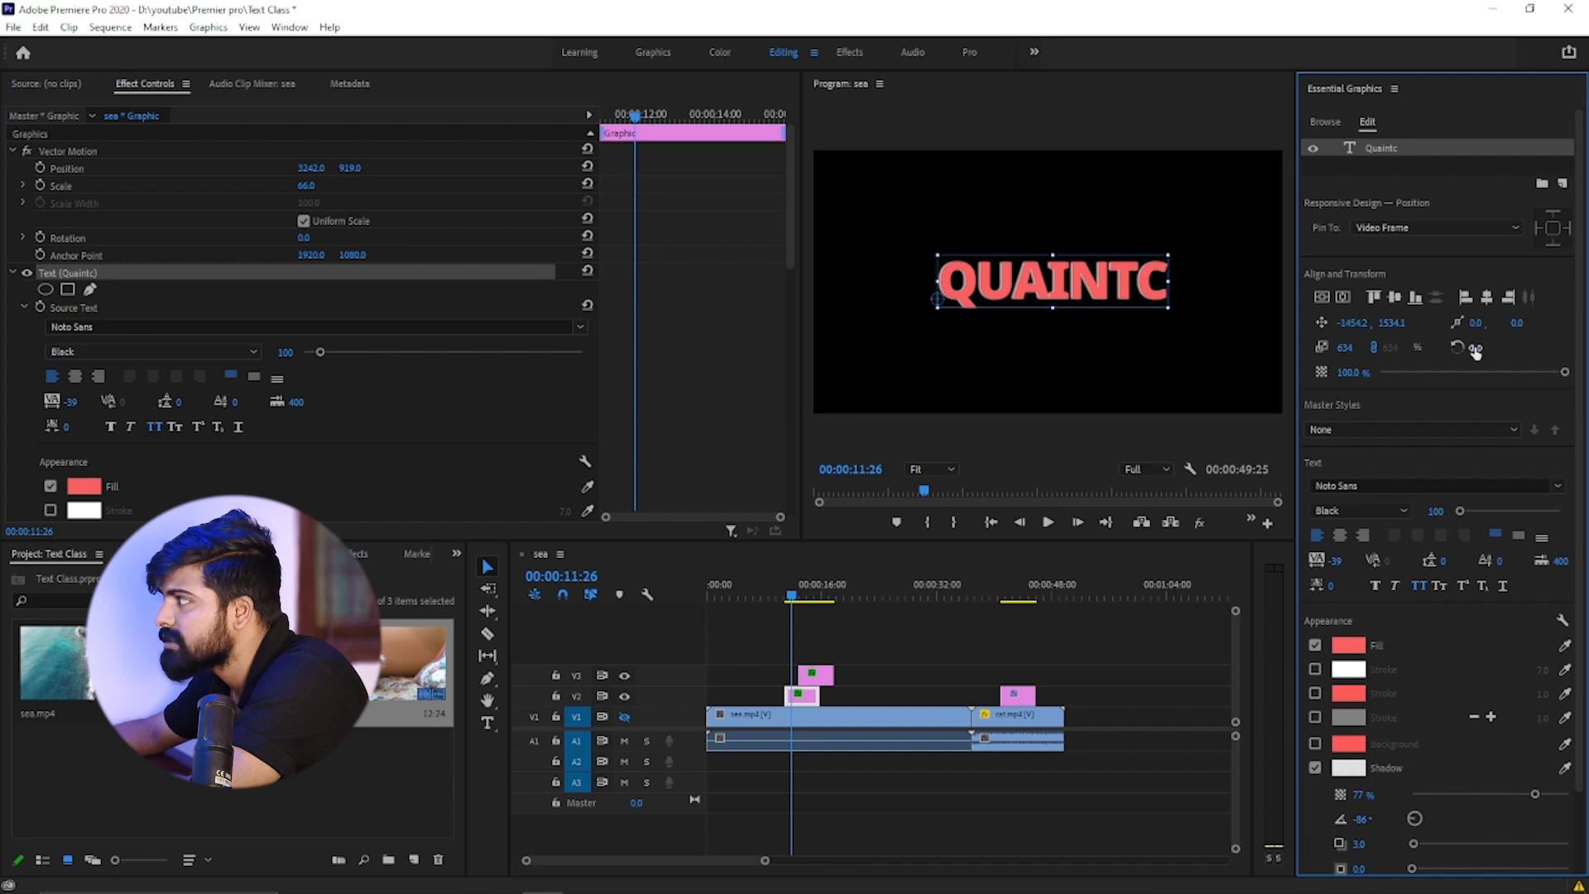
Step: Try rotating the "Quaintc" text to -15° and set its rotation back to 0
mouse_move(1475, 348)
left_mouse_down()
mouse_move(1522, 348)
mouse_move(1389, 347)
mouse_move(1453, 352)
left_mouse_up()
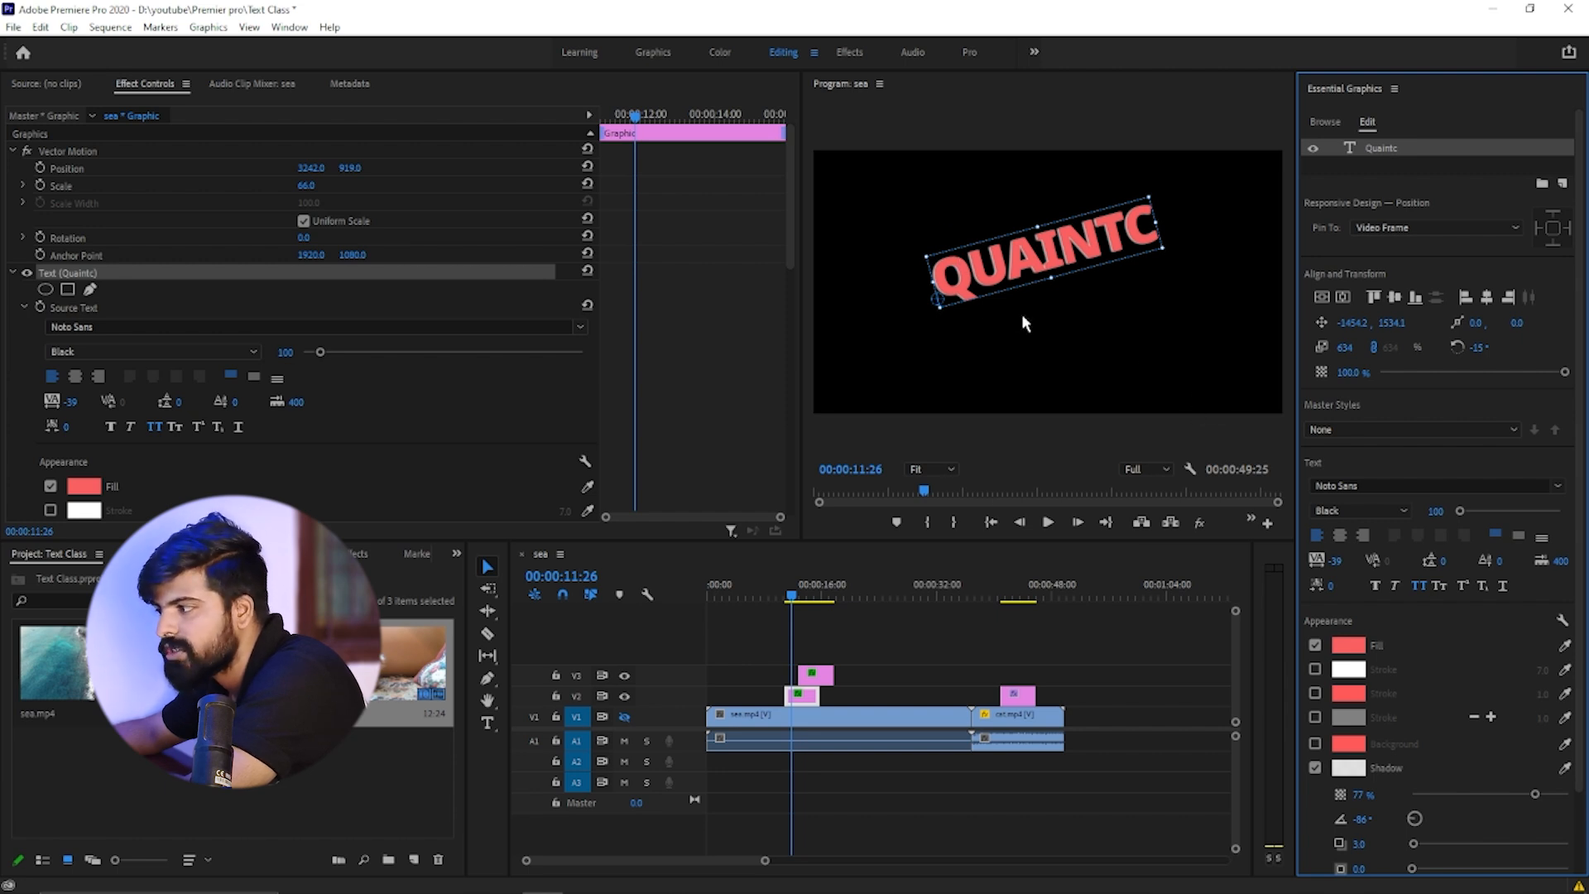
left_click(1482, 346)
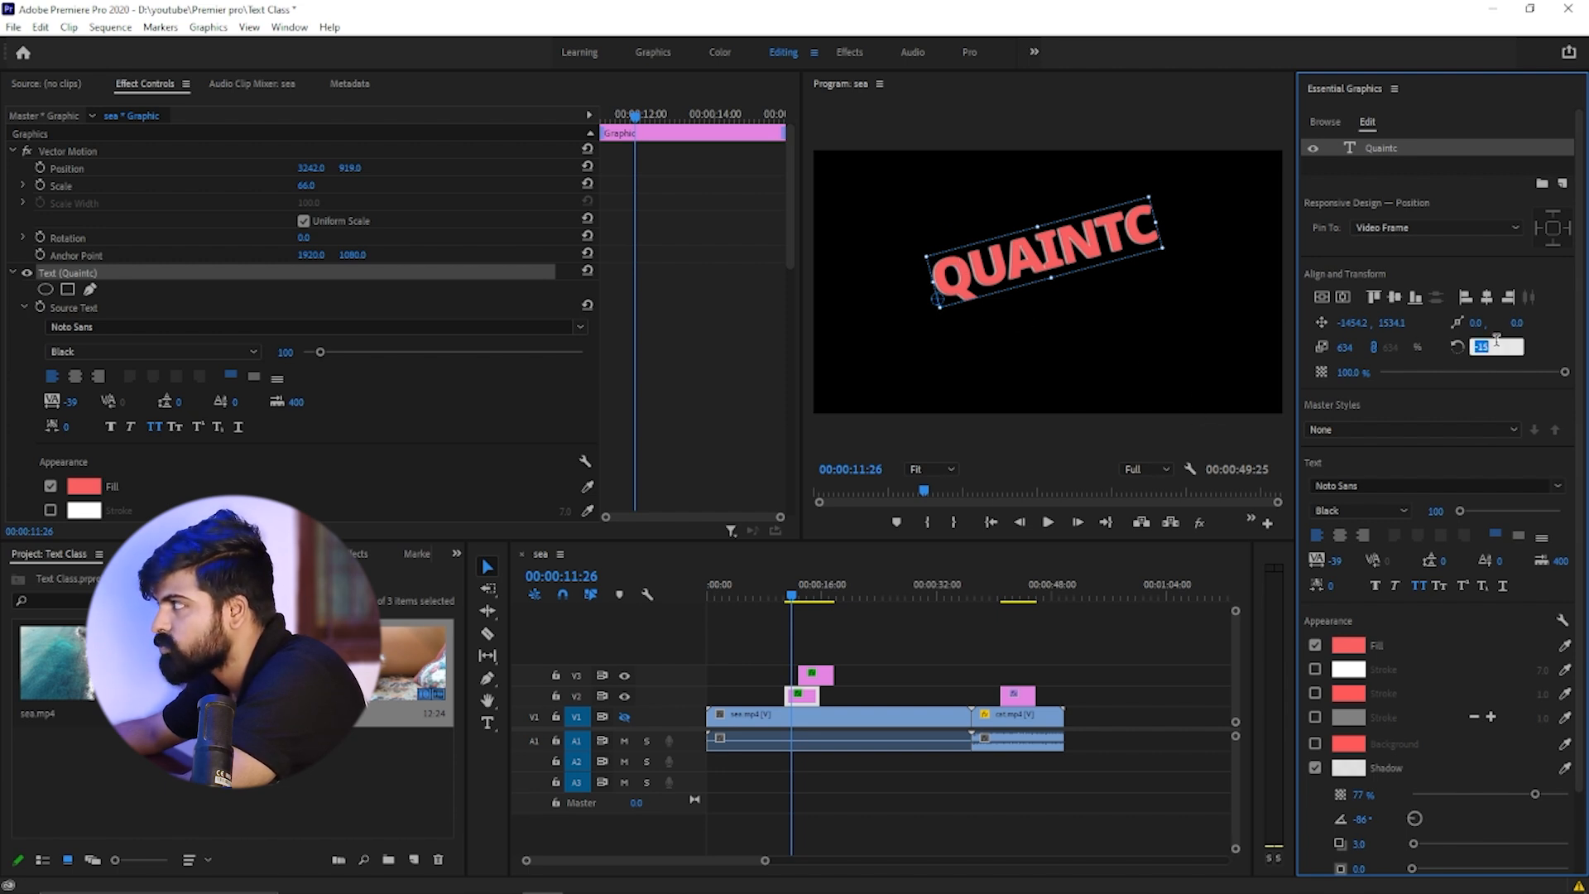
type("0")
key("Return")
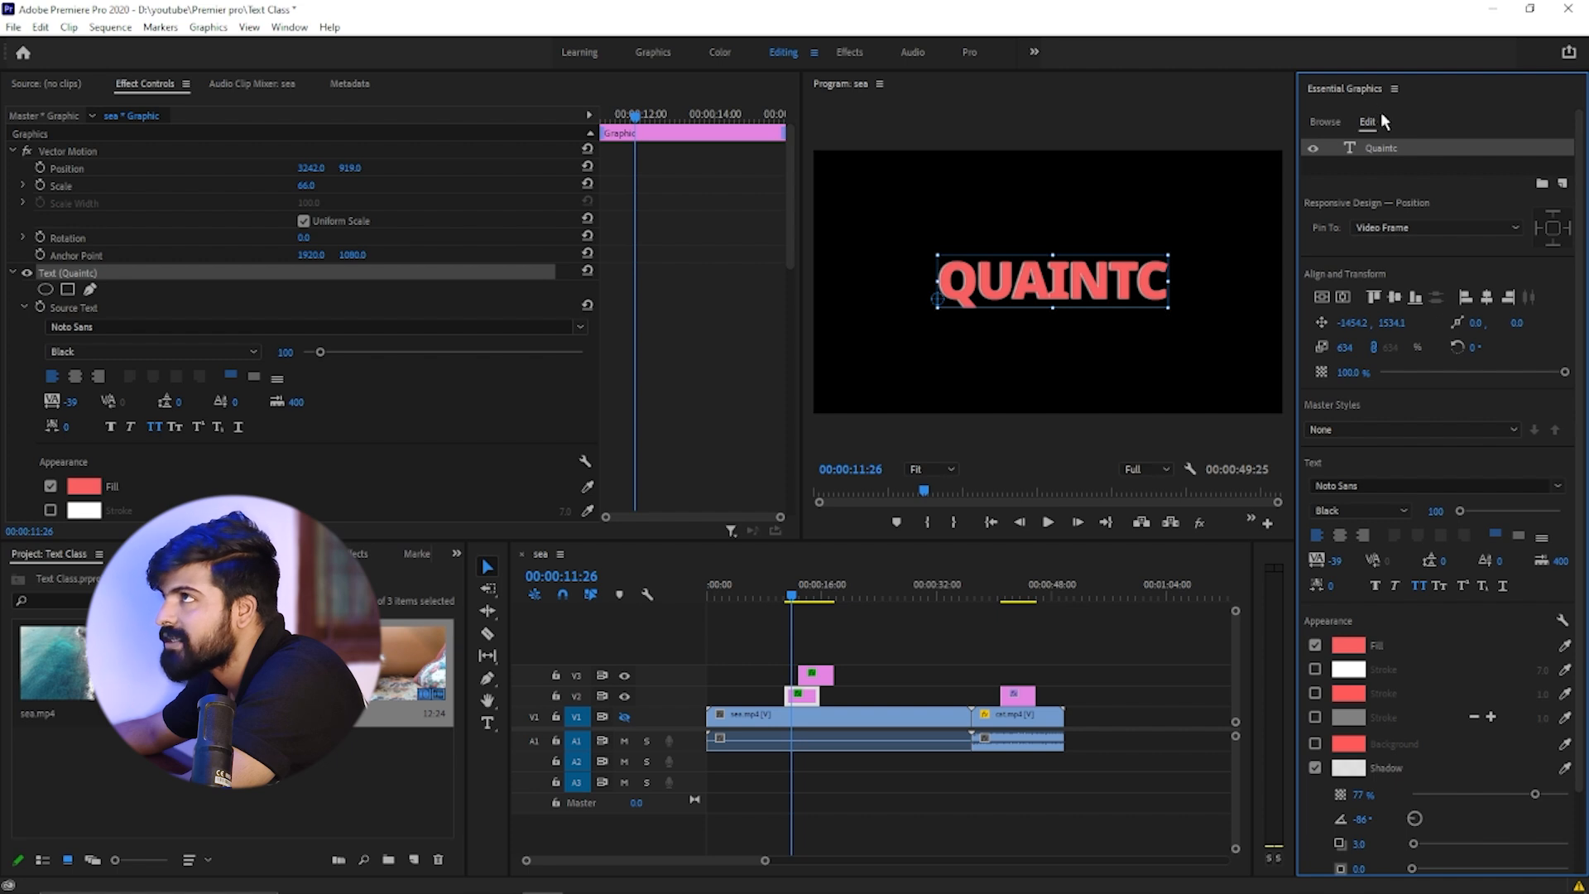
Step: Close the Essential Graphics panel and enlarge the timeline view of the title clips
left_click(1395, 88)
left_click(1325, 94)
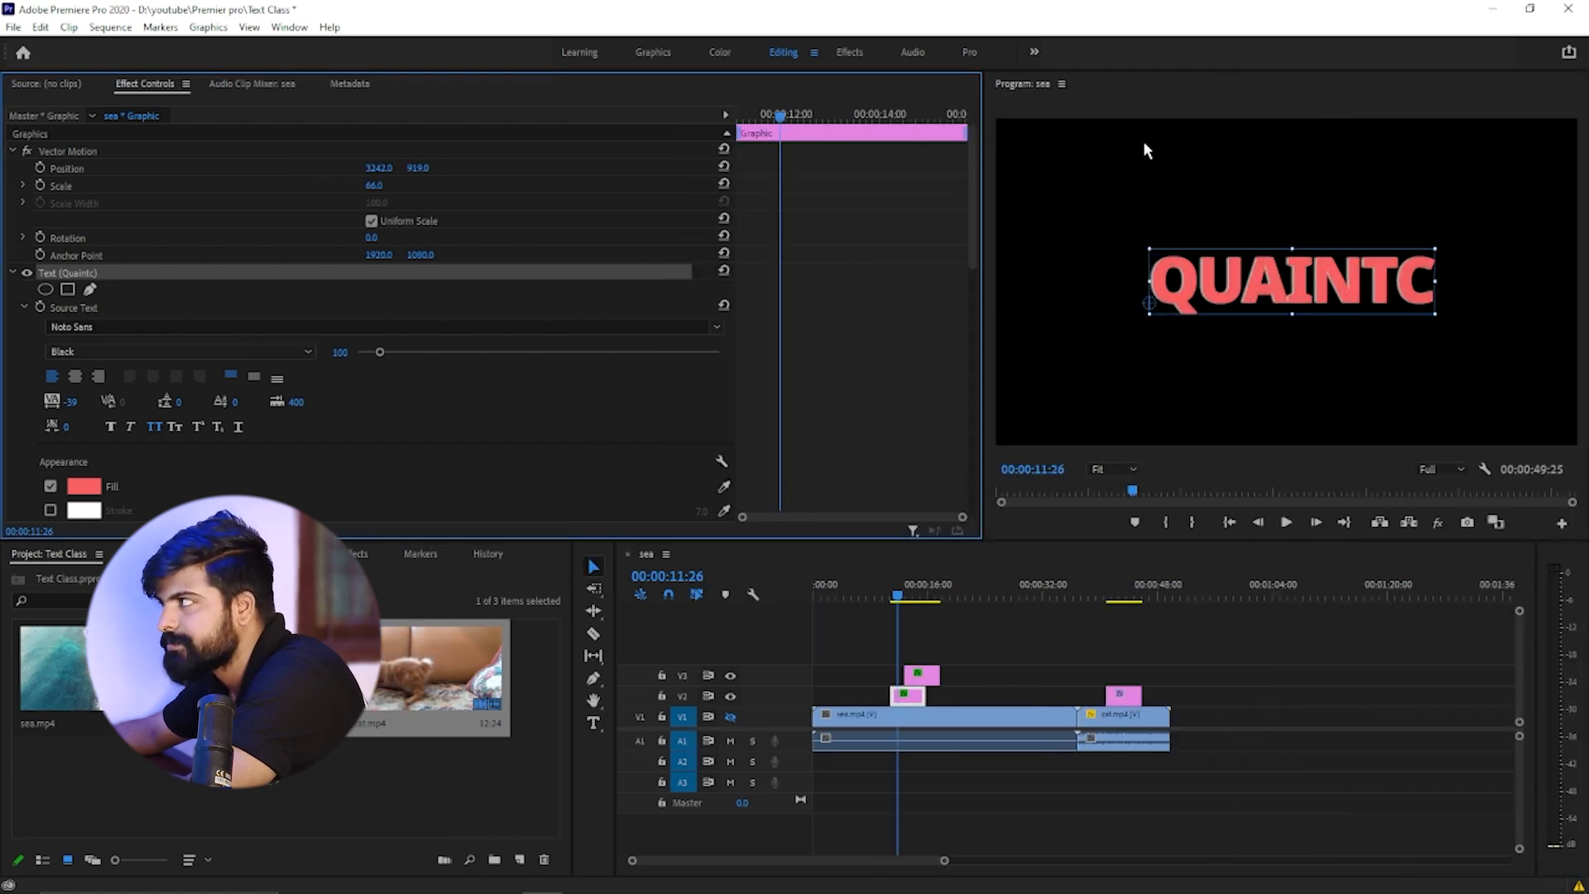
scroll(1026, 650, "up", 1)
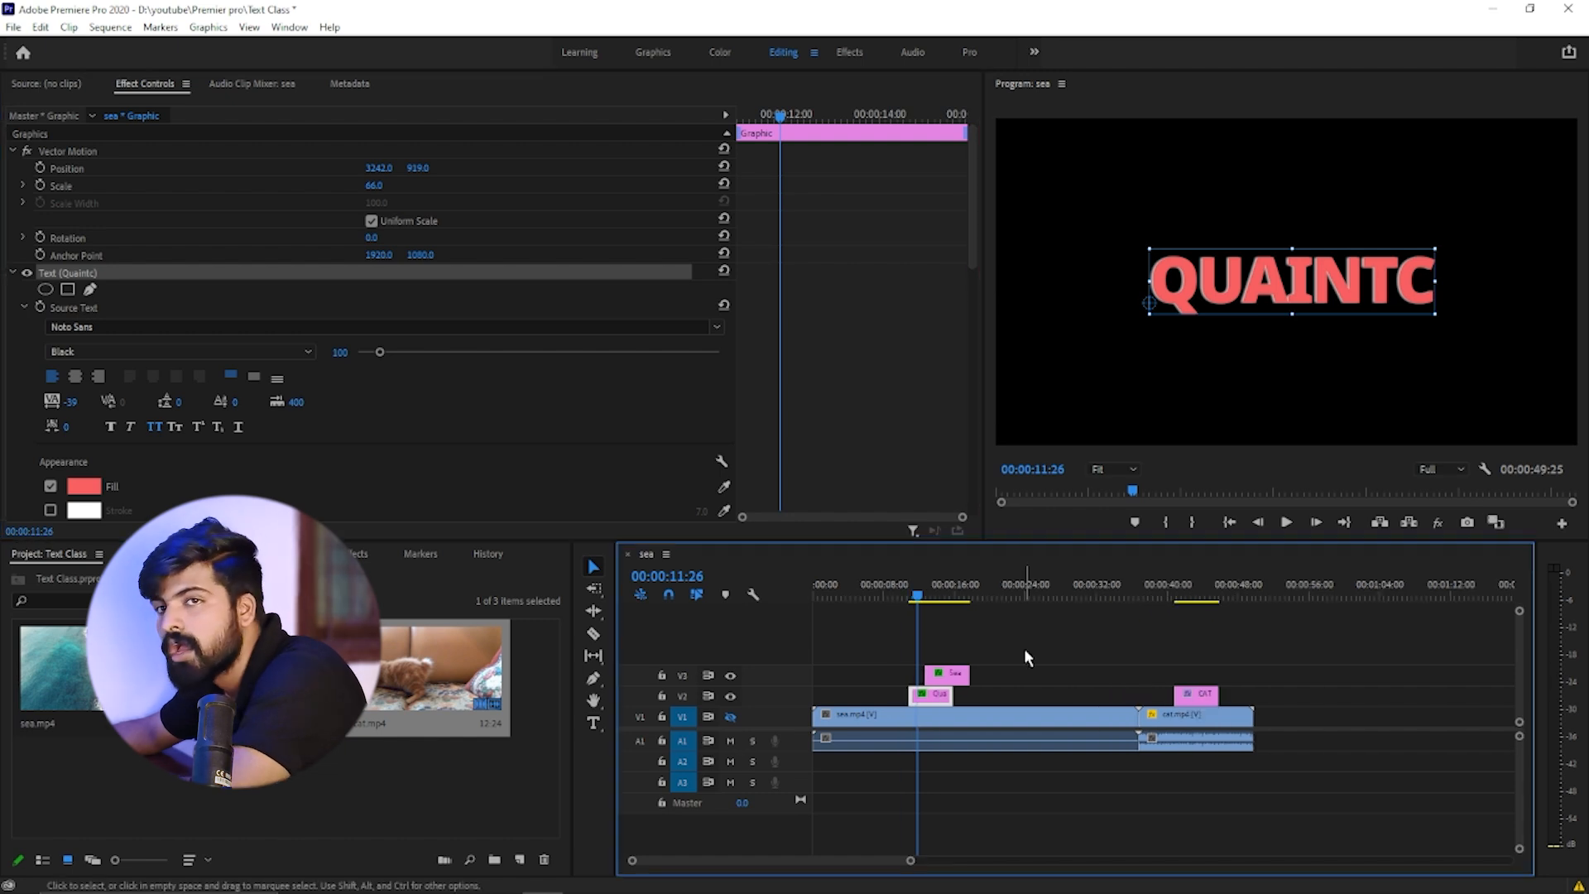